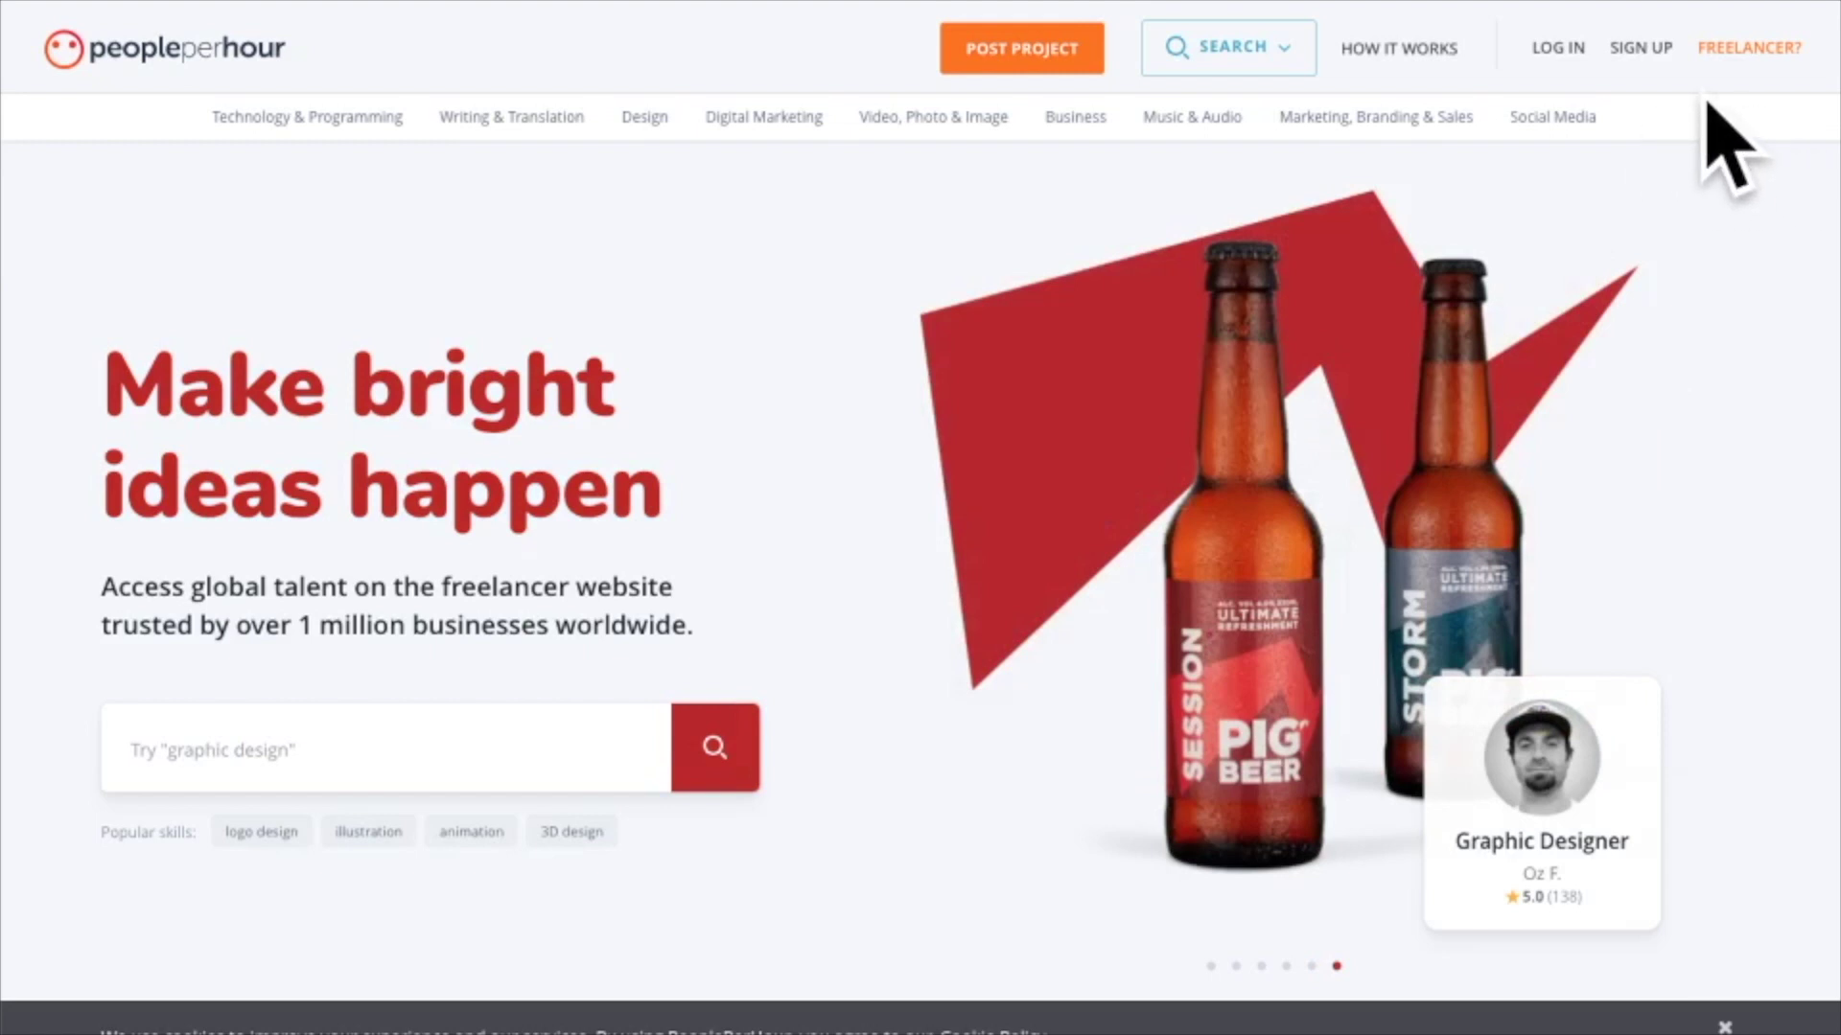
Start the freelancer sign-up and open the application for selling services.
left_click(1741, 60)
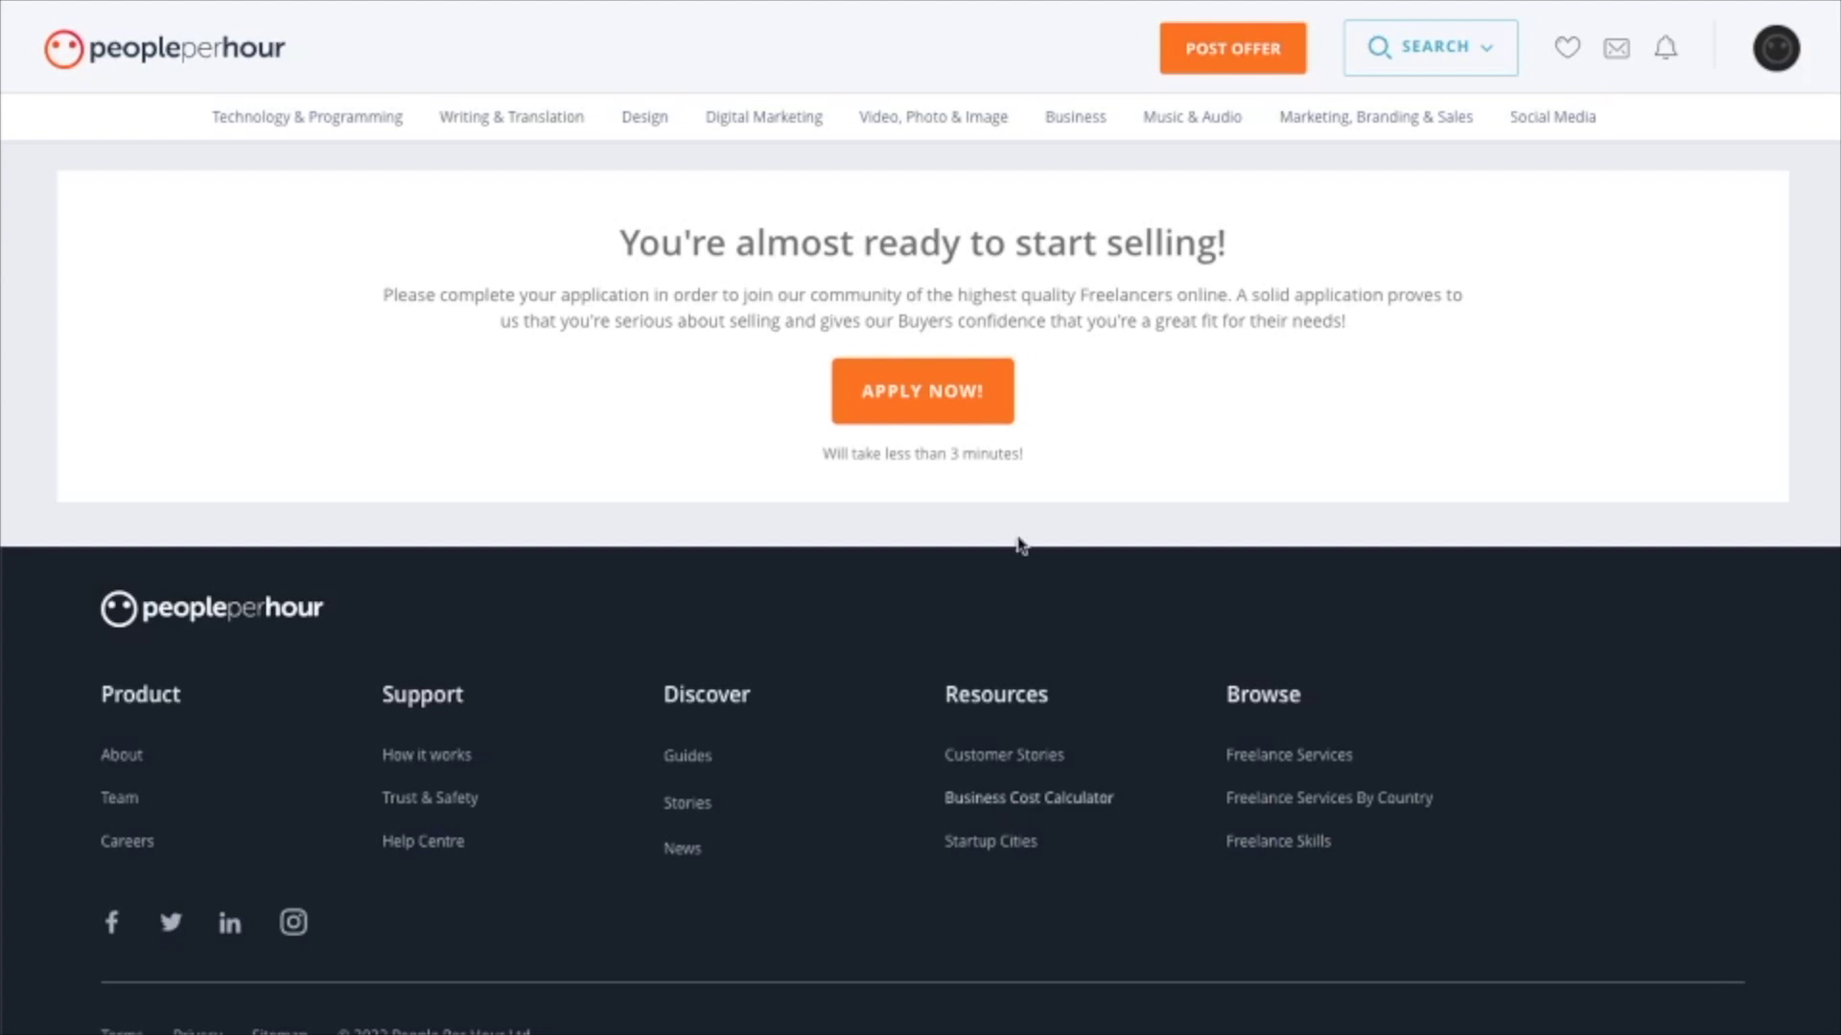
left_click(938, 395)
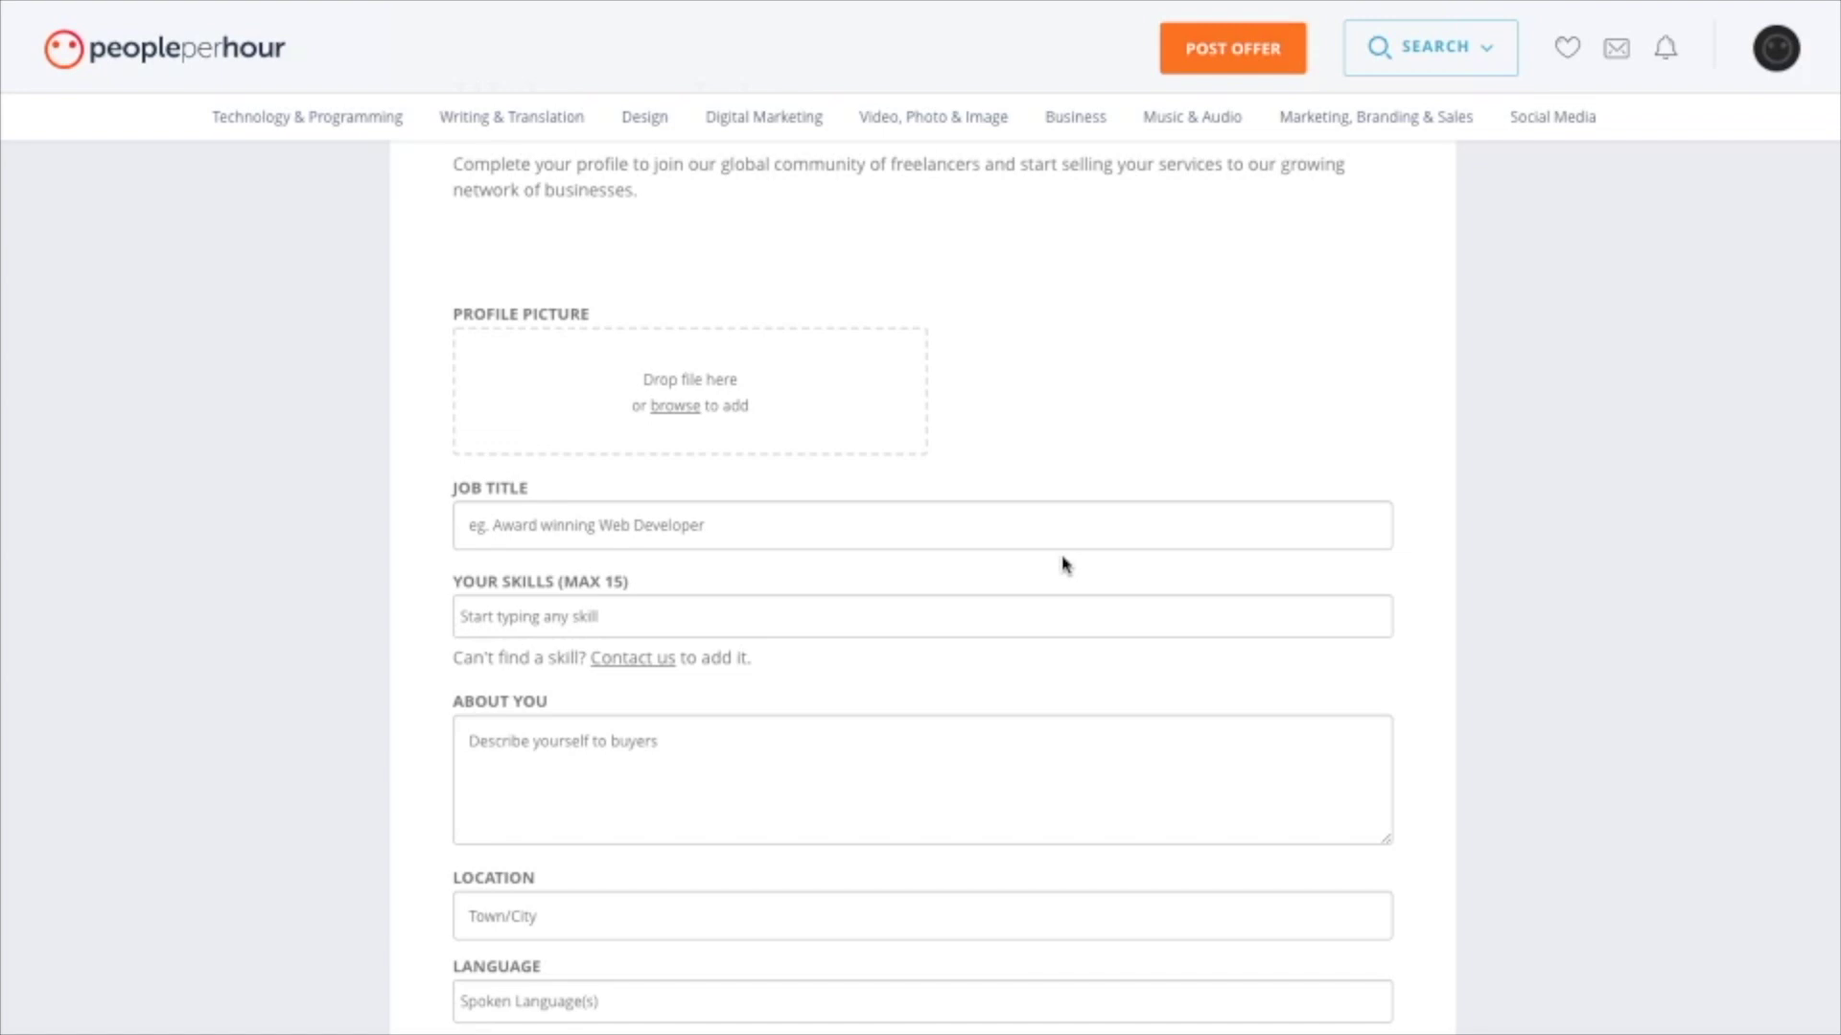
Examine the application form's fields, from profile picture, job title and skills to location, language and hourly rate currency options.
scroll(1064, 563, "down", 1)
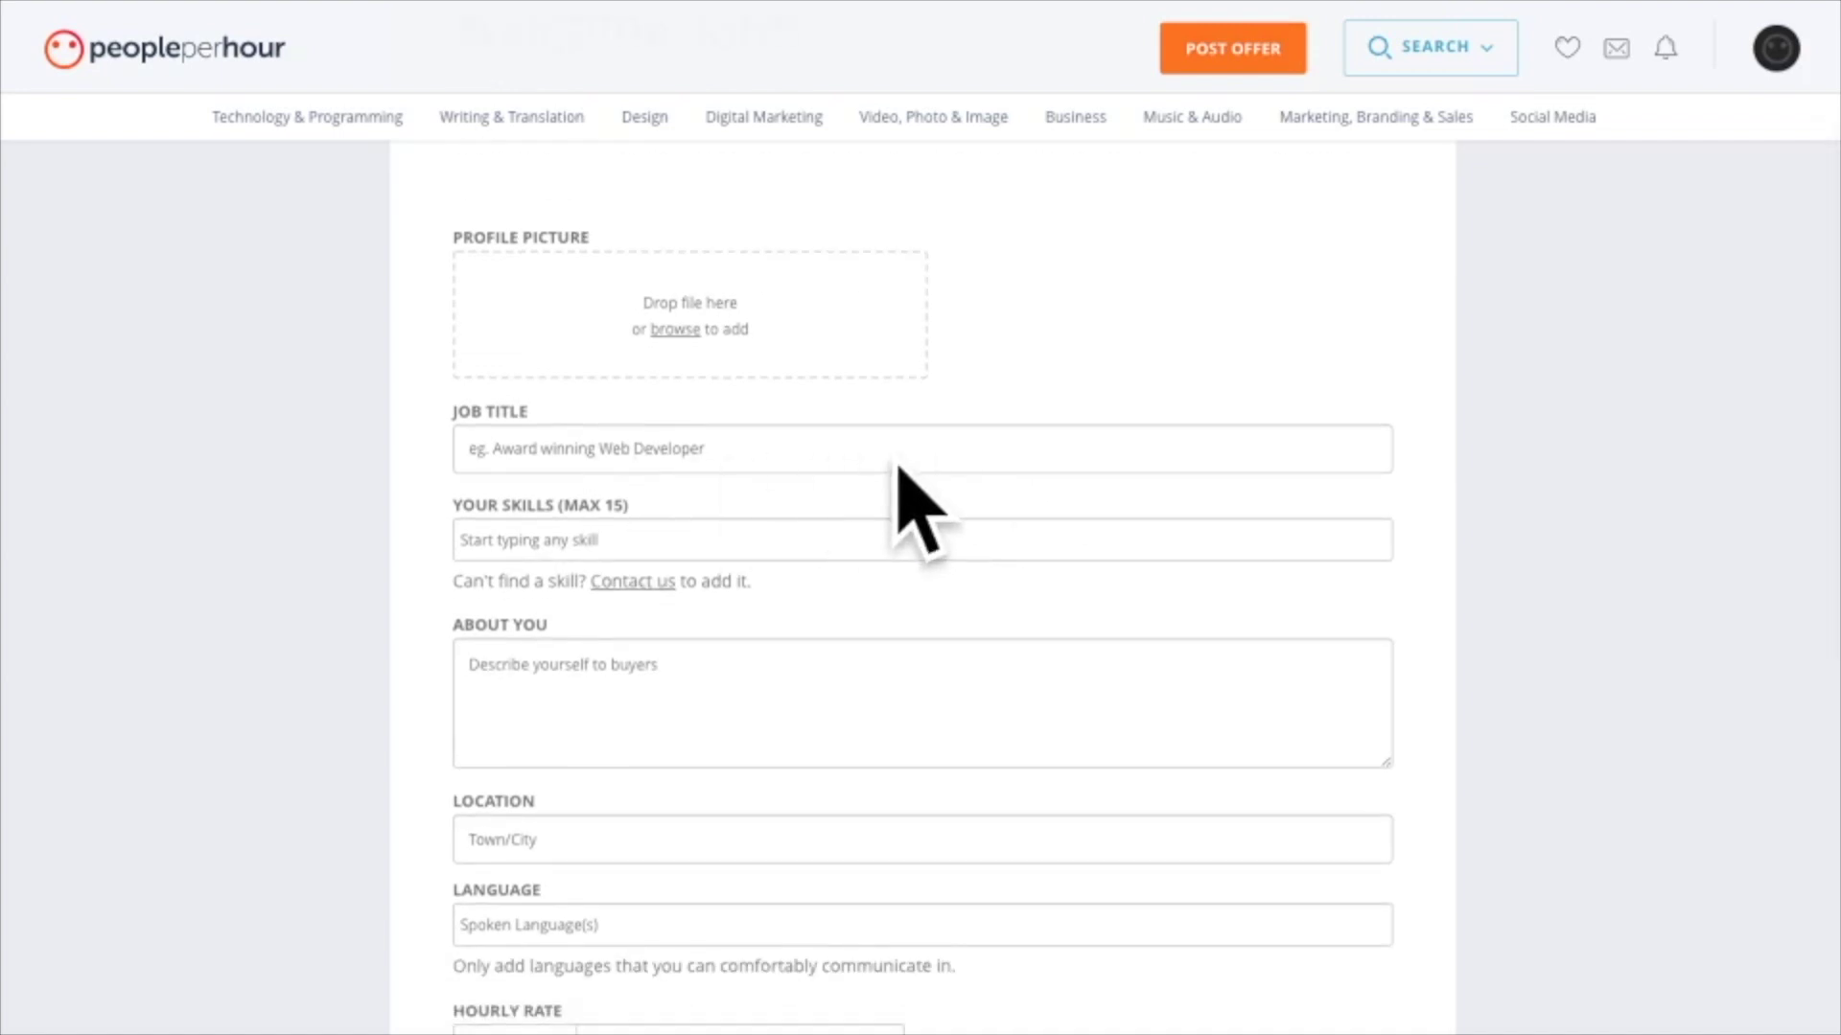
scroll(899, 460, "down", 2)
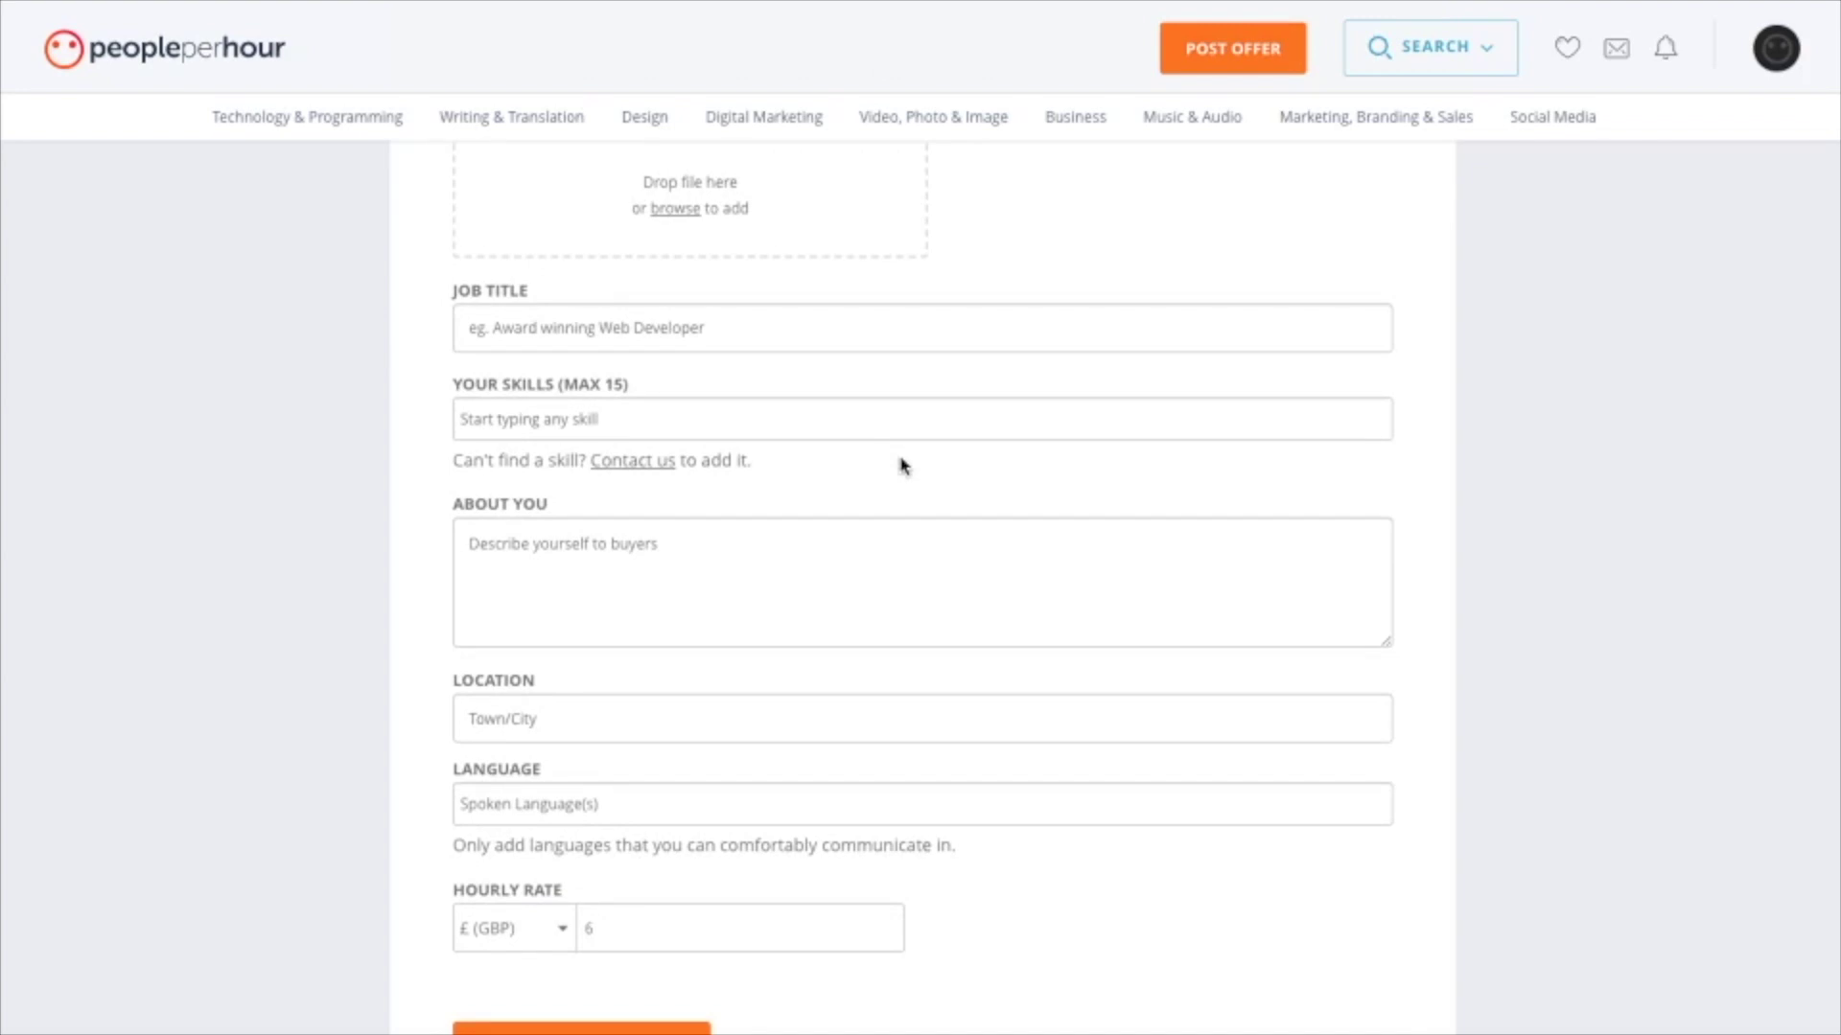
left_click_drag(630, 384, 461, 391)
scroll(1019, 406, "down", 2)
left_click(782, 437)
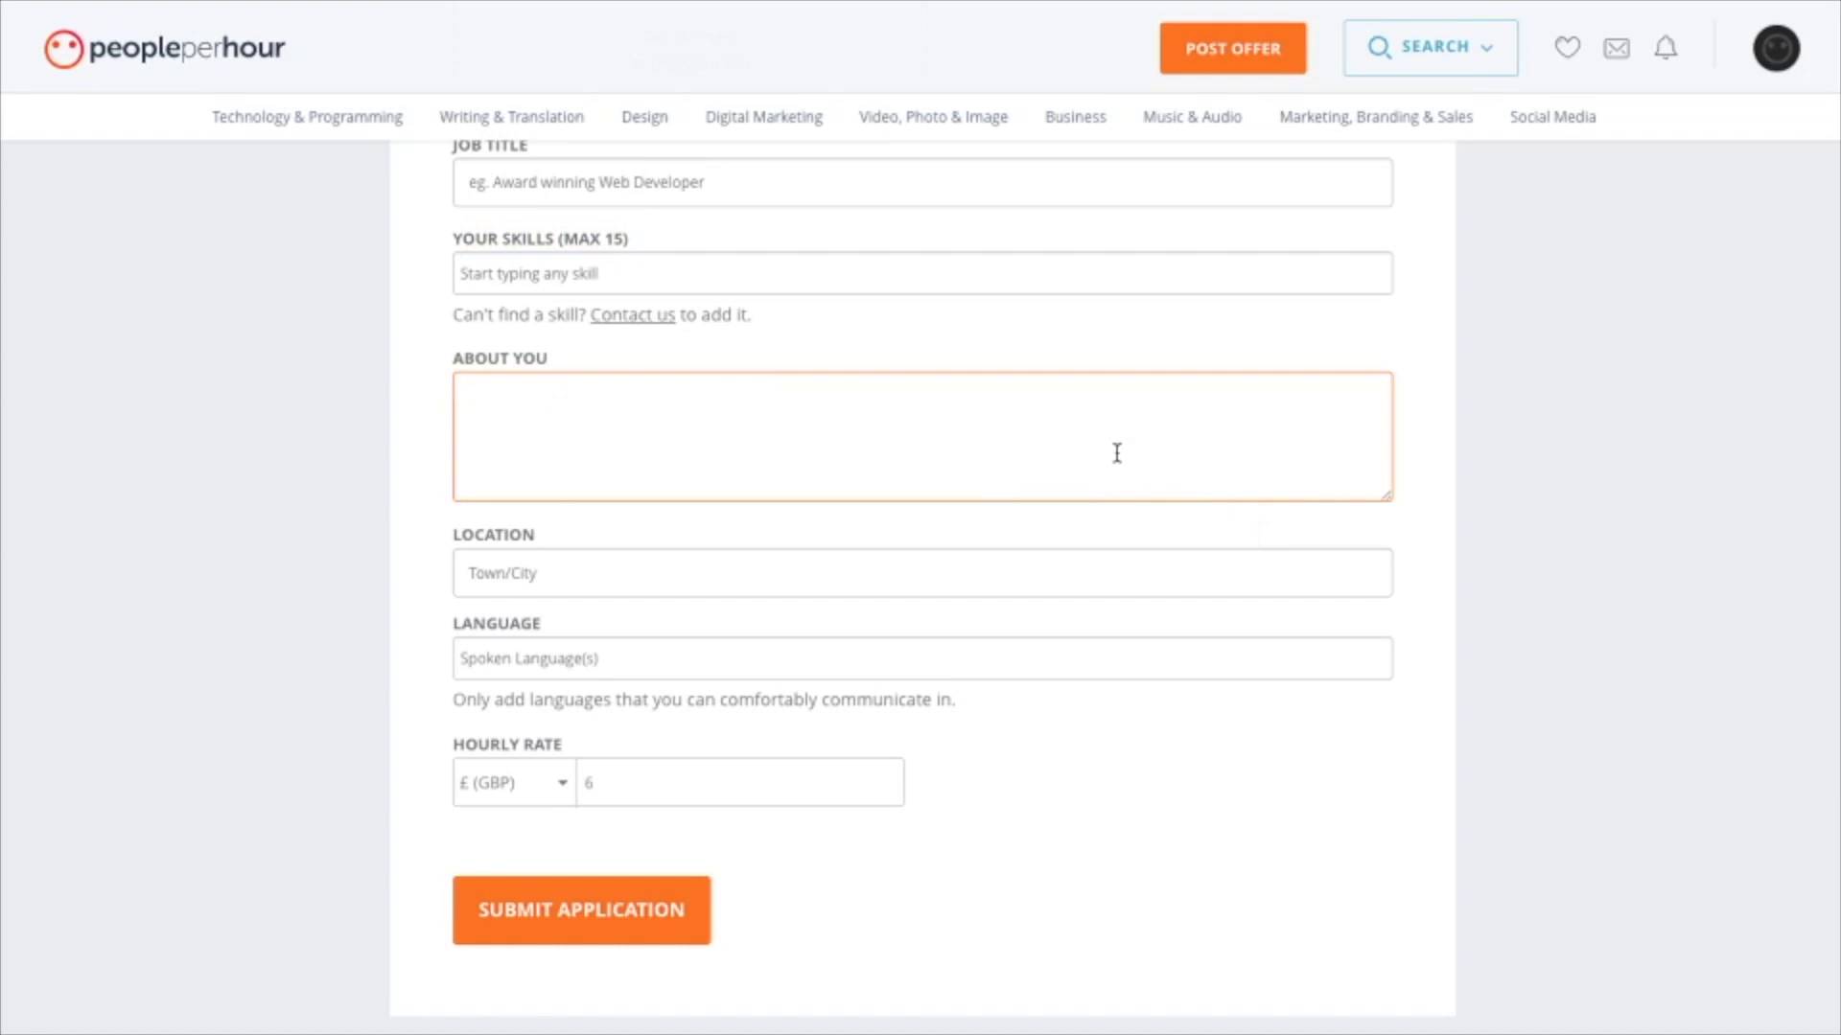
scroll(862, 450, "down", 3)
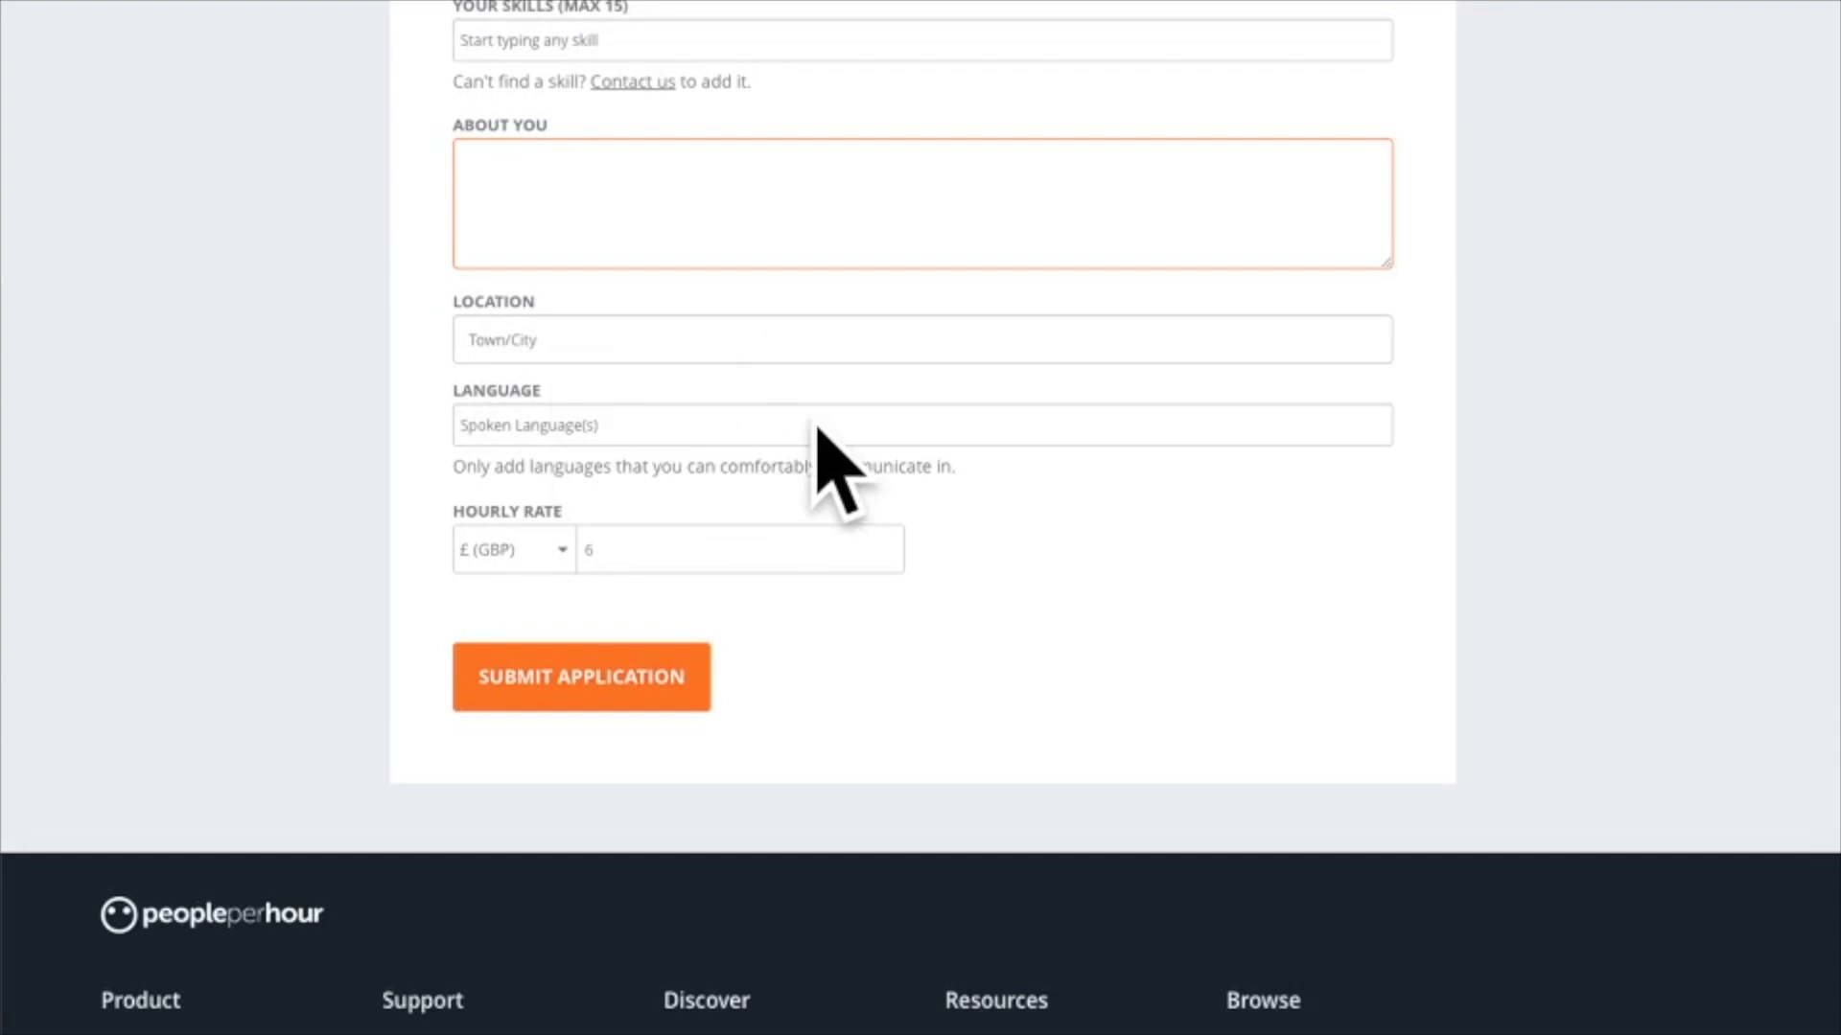
left_click(639, 556)
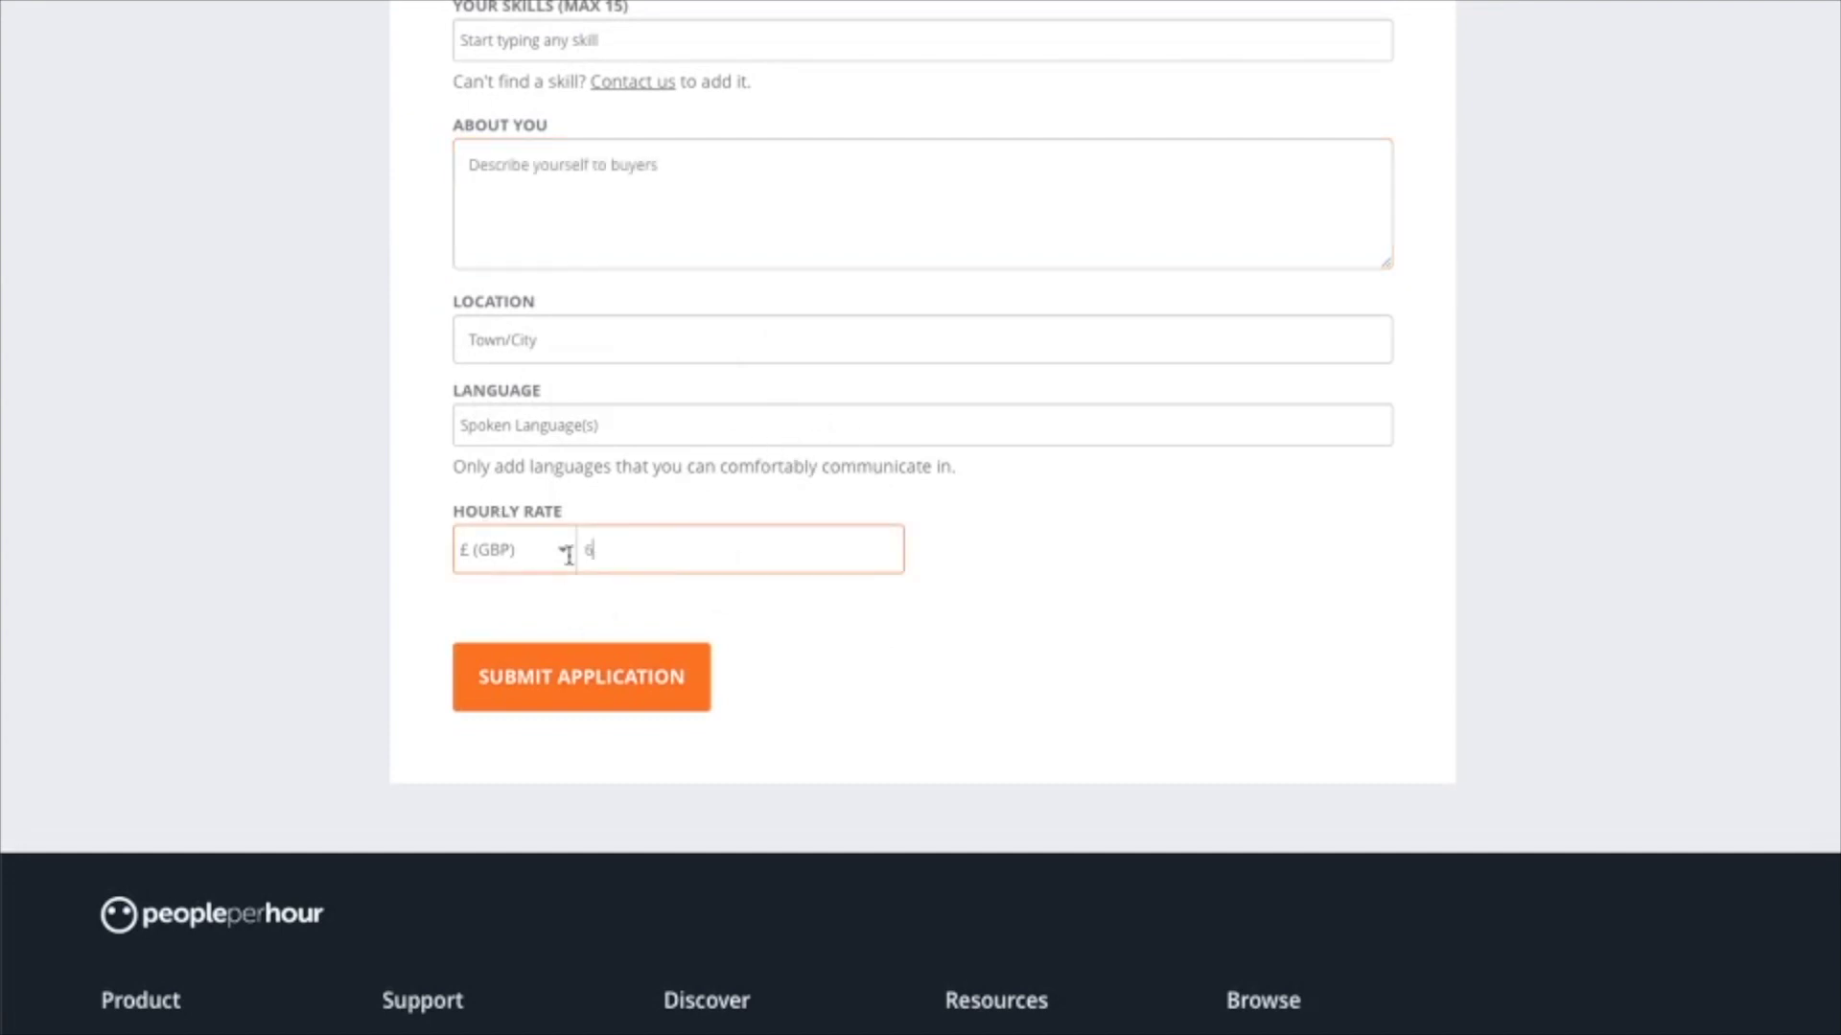
left_click(538, 559)
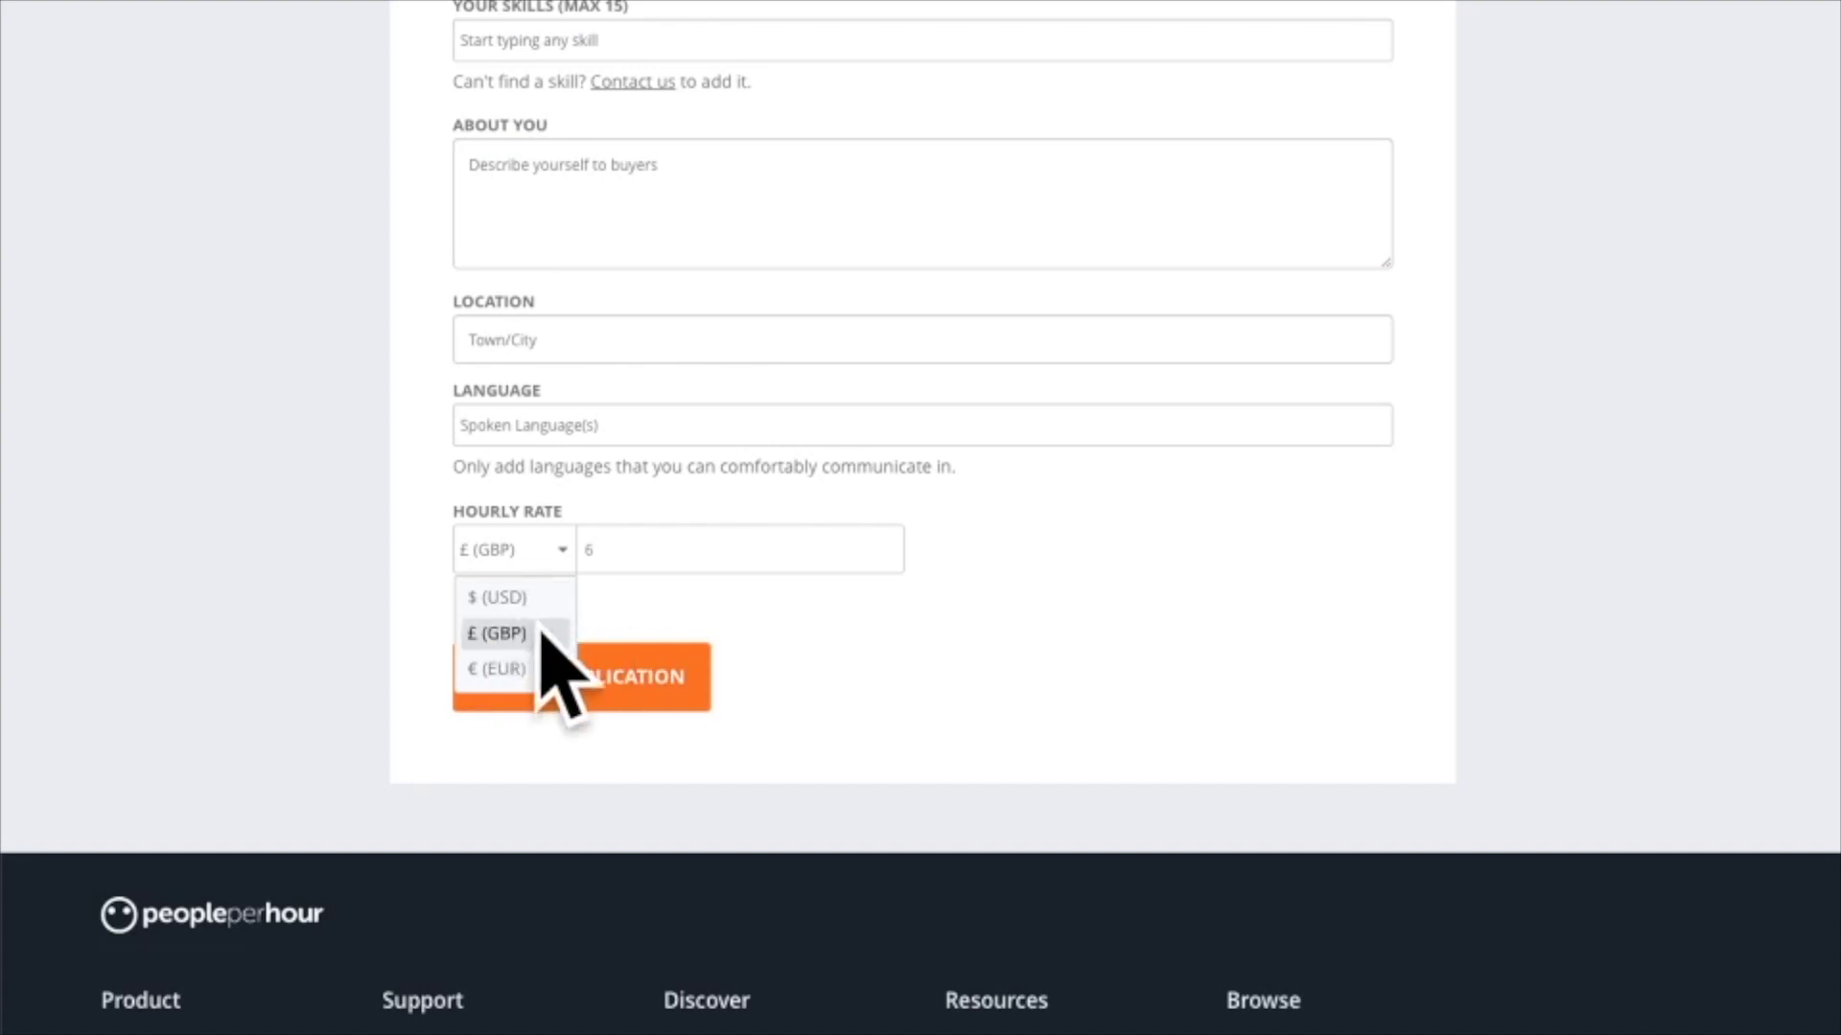
left_click(1028, 609)
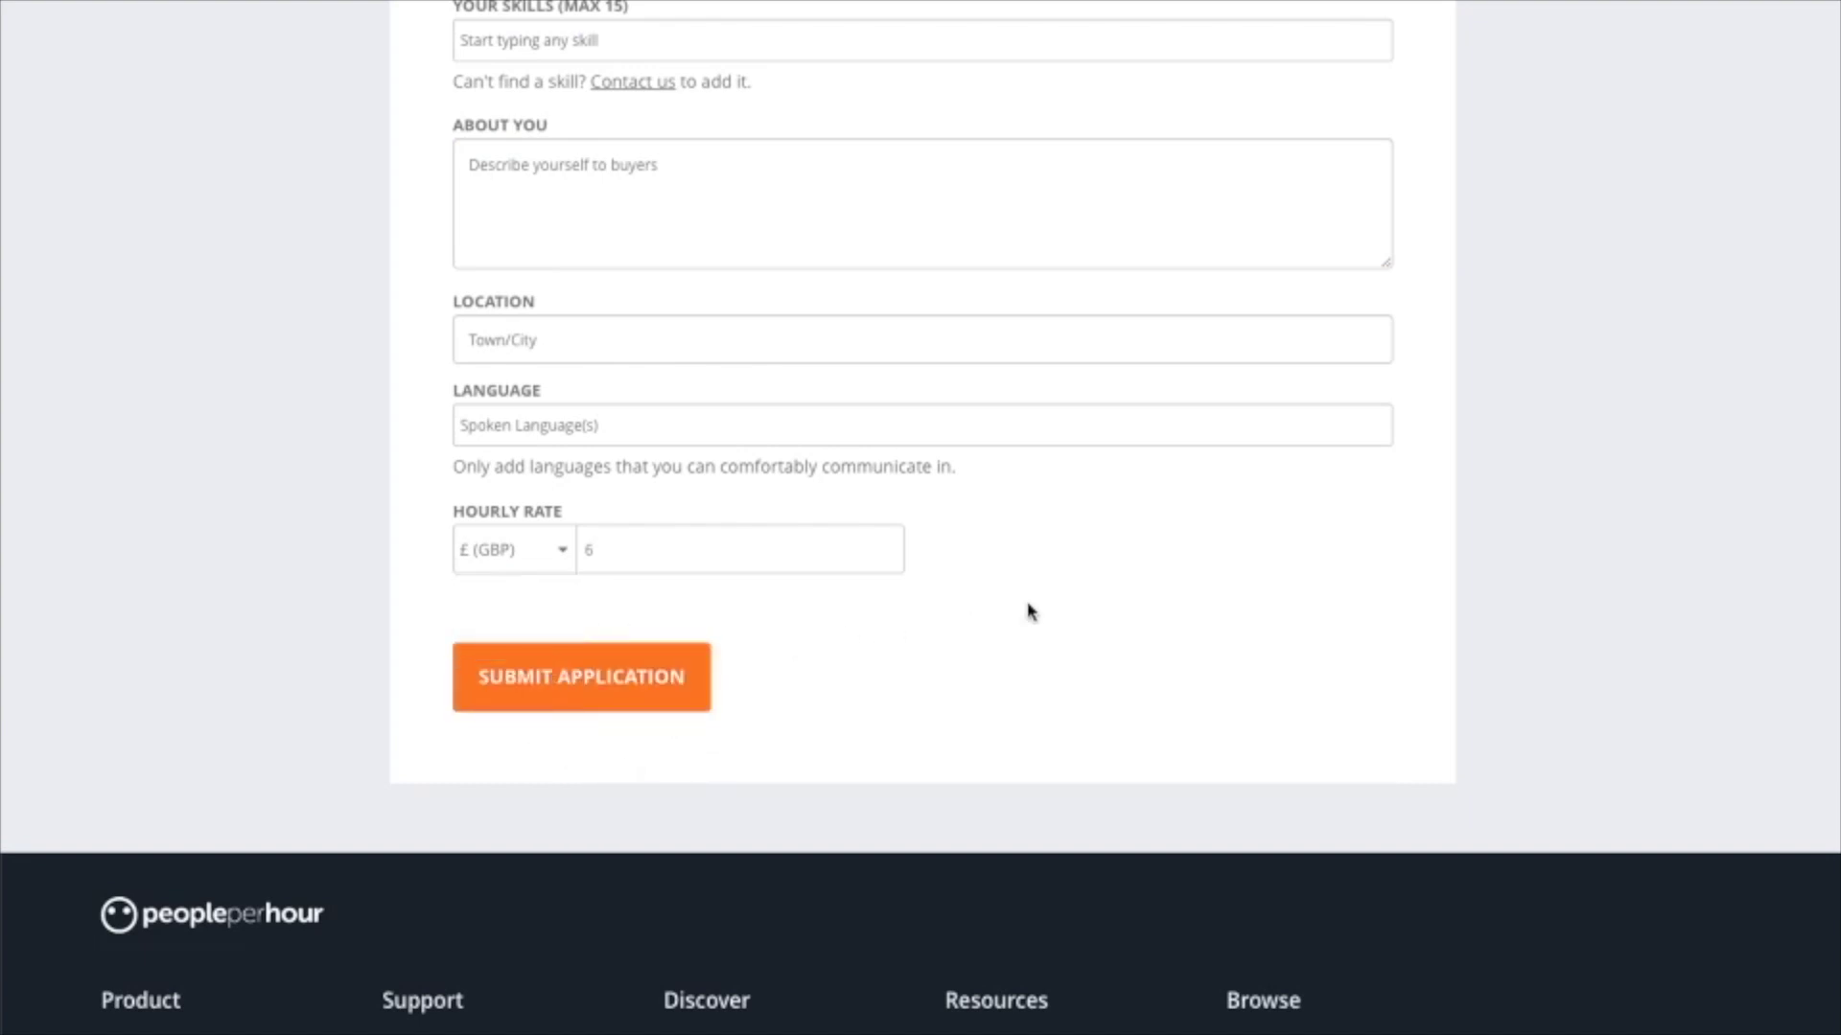
scroll(1030, 610, "up", 1)
scroll(1029, 611, "up", 2)
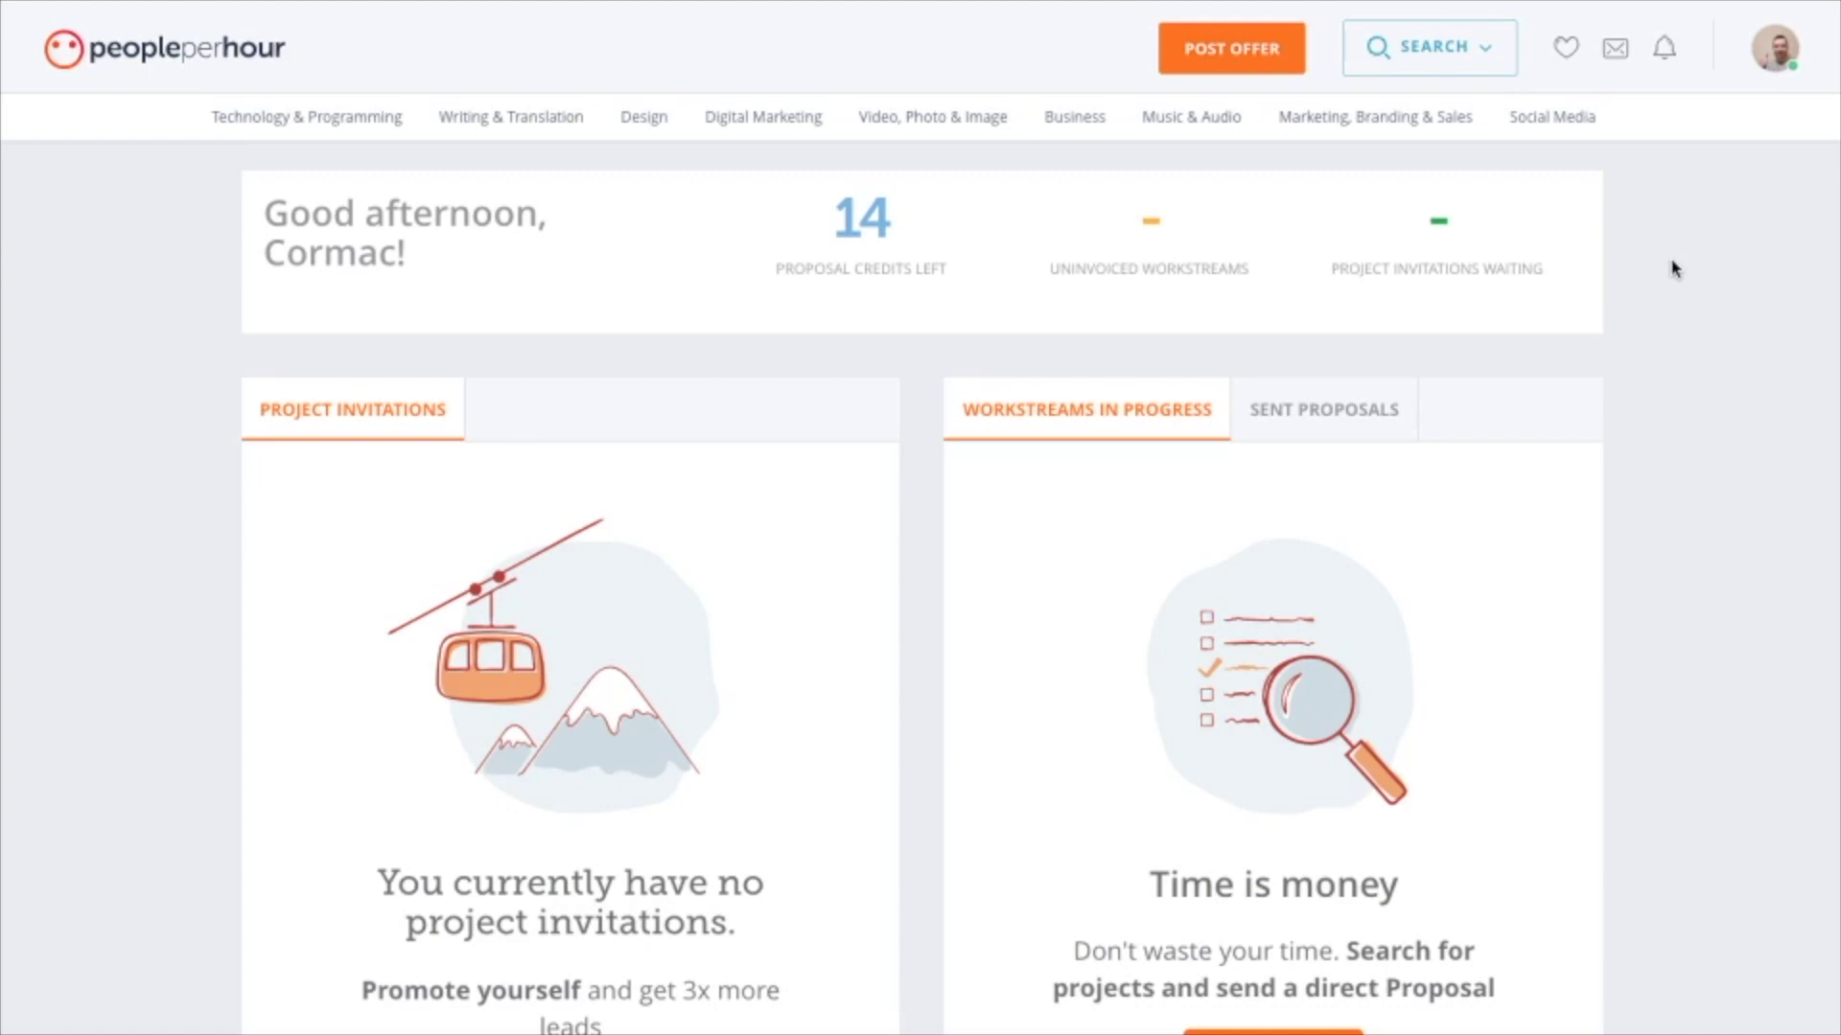
Start posting a new offer and set its price to £10.
left_click(1247, 66)
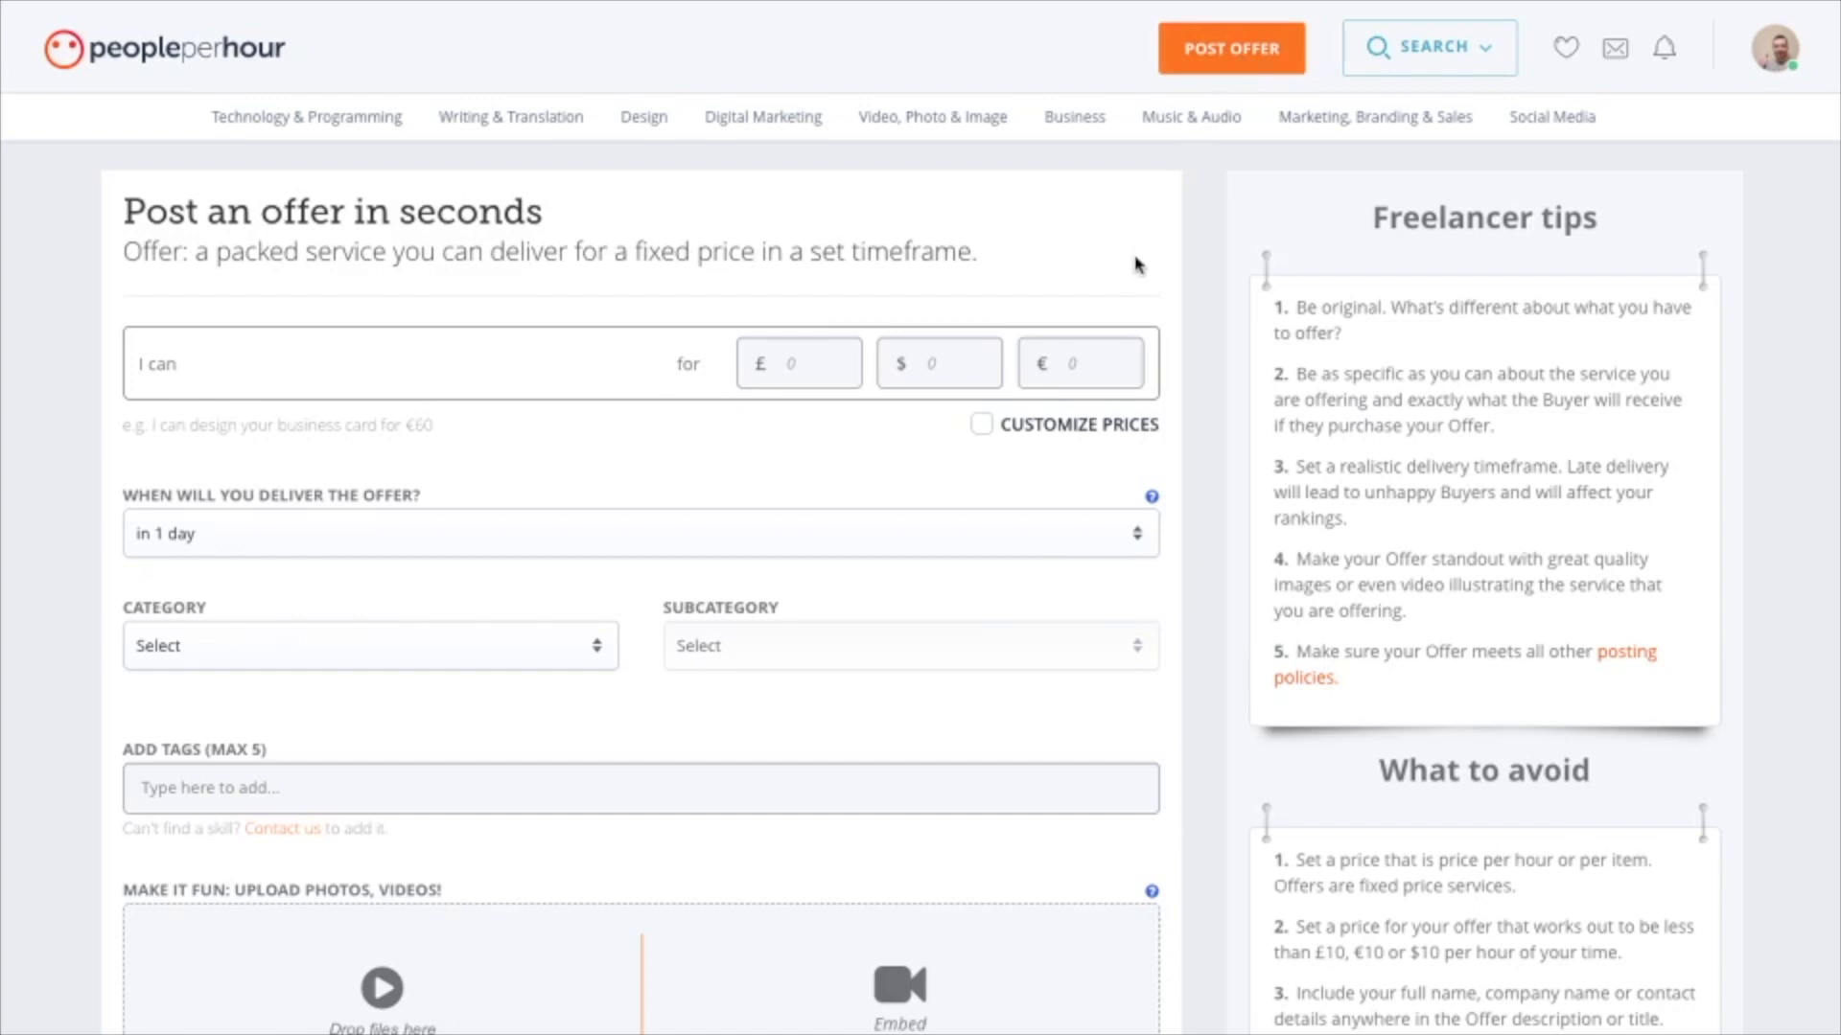
scroll(1138, 268, "down", 2)
scroll(1139, 268, "up", 1)
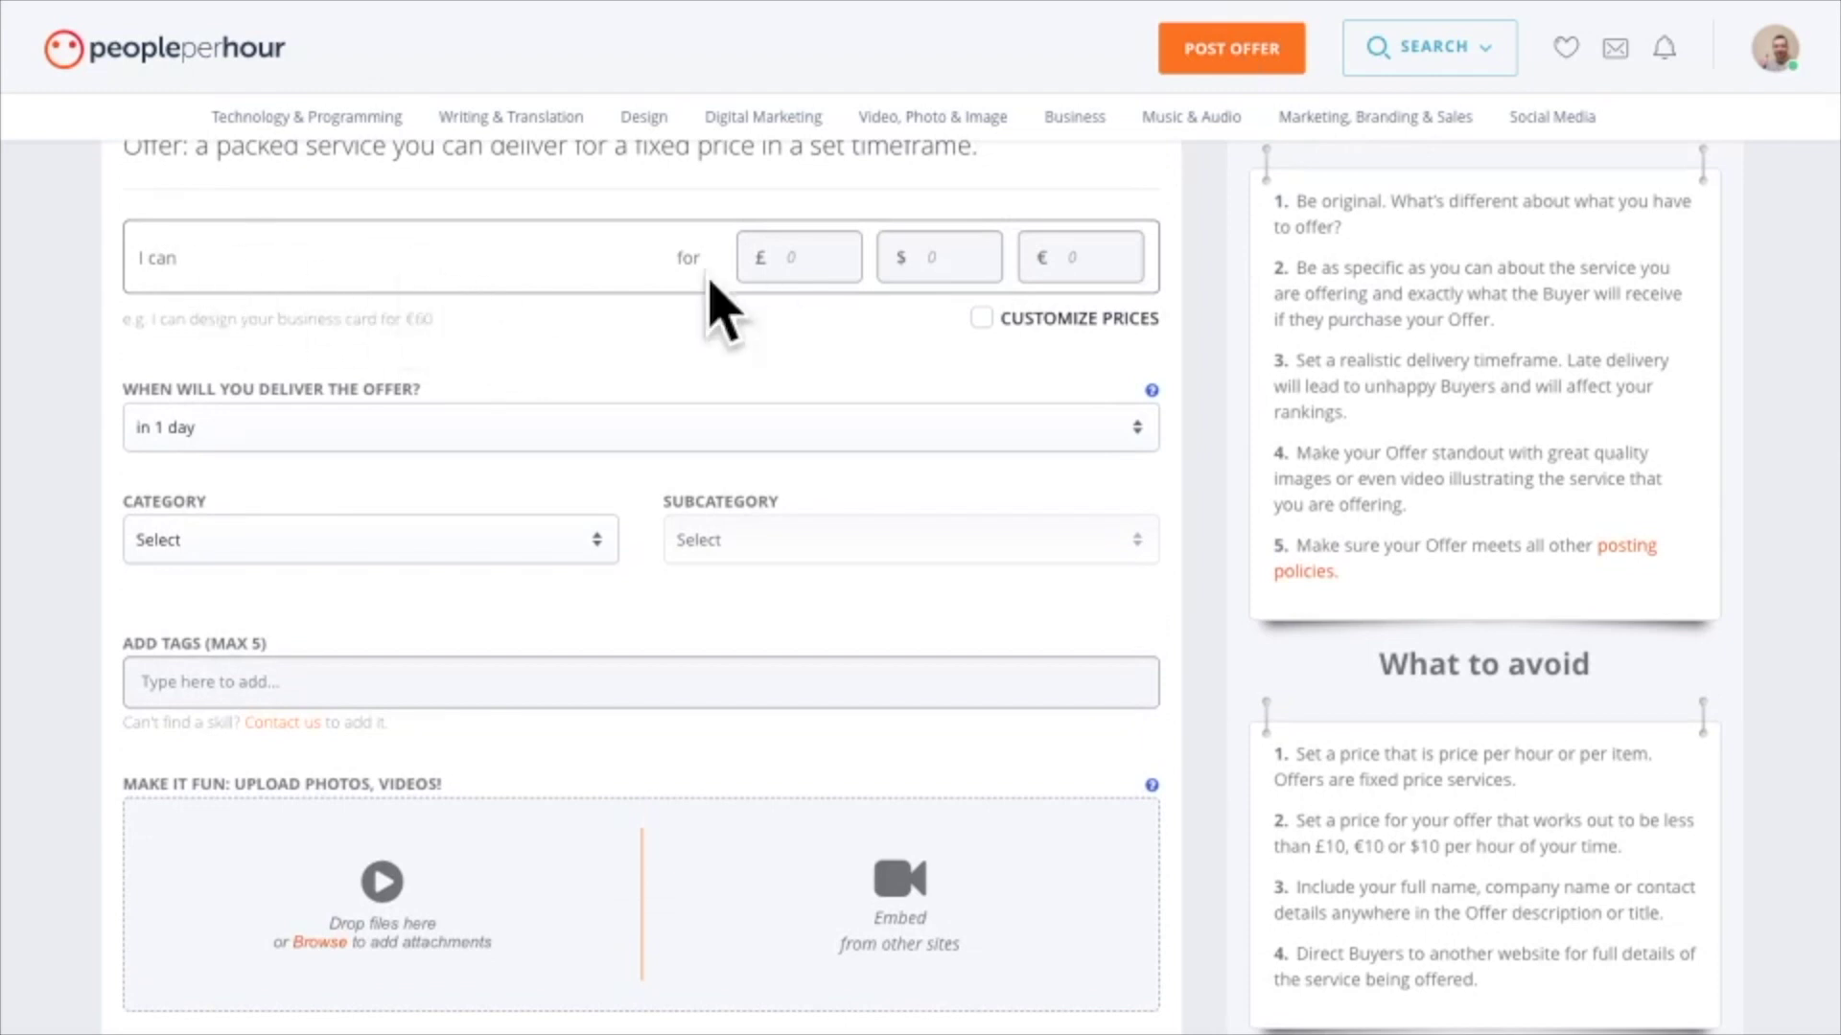
left_click(811, 261)
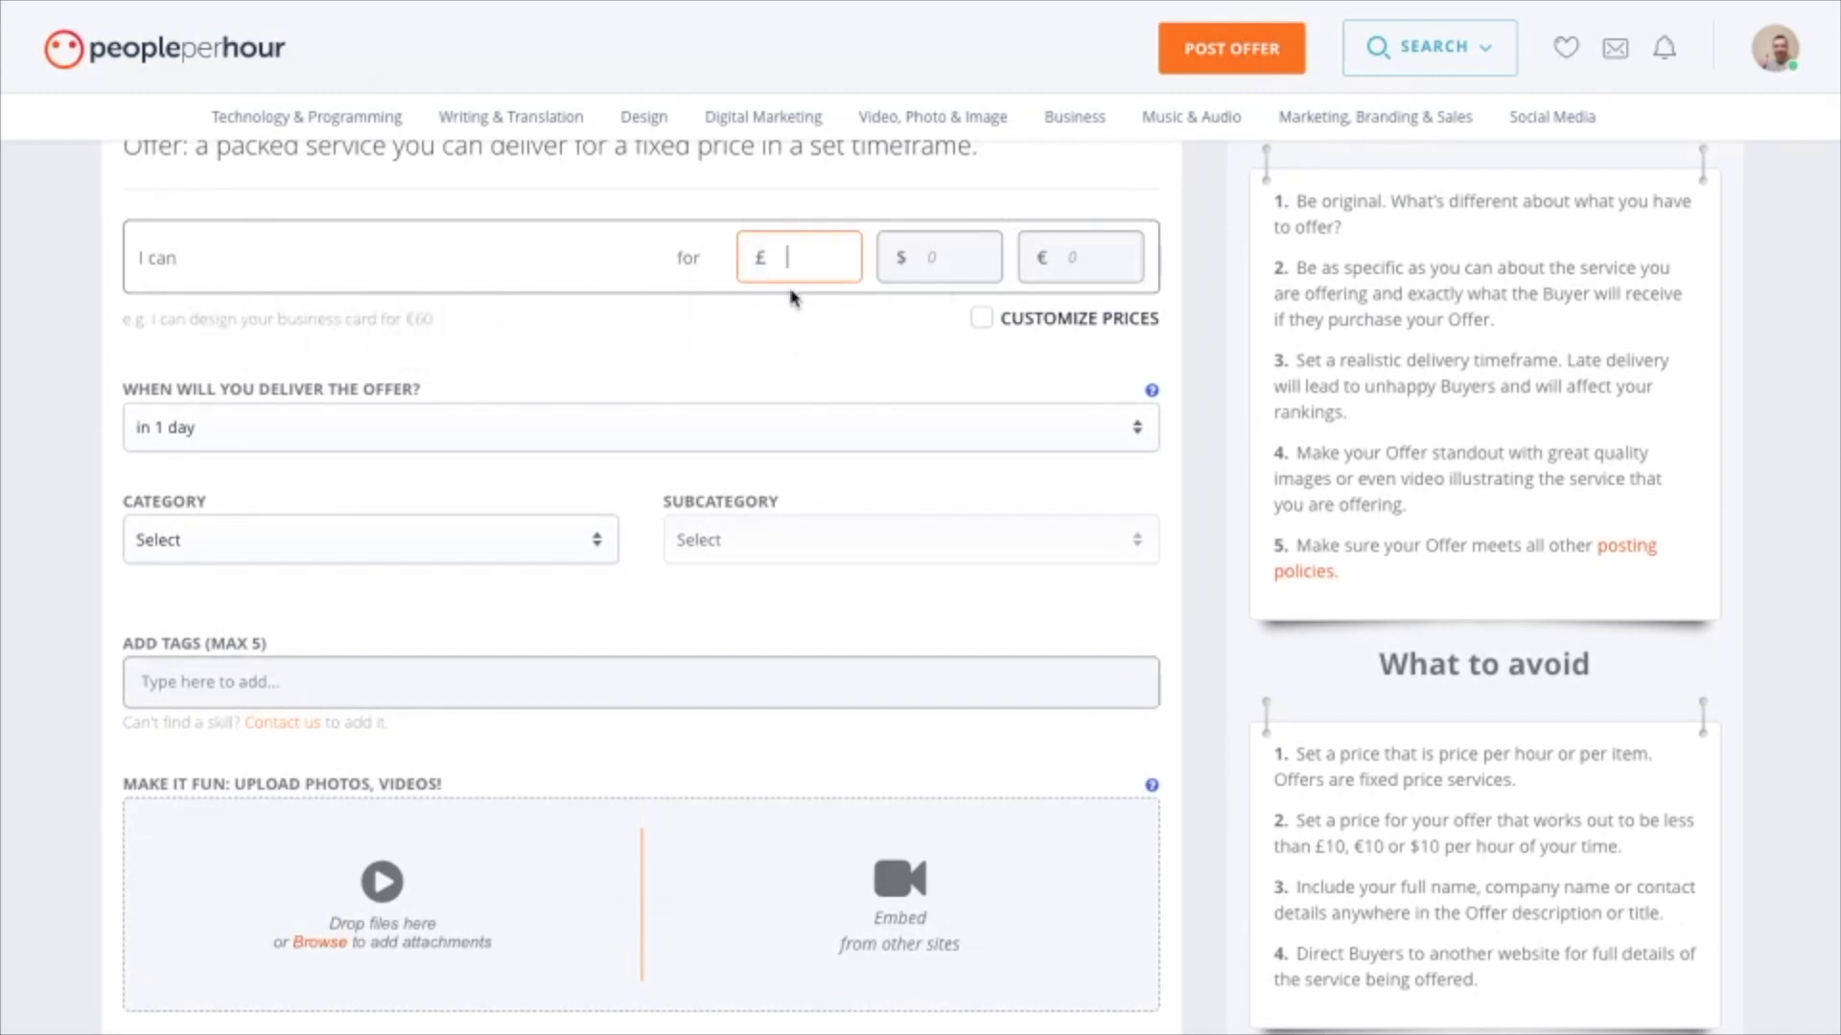
type("10")
Examine the offer's delivery time, category, tag and photo or video upload options.
left_click(582, 412)
left_click(575, 424)
left_click(349, 539)
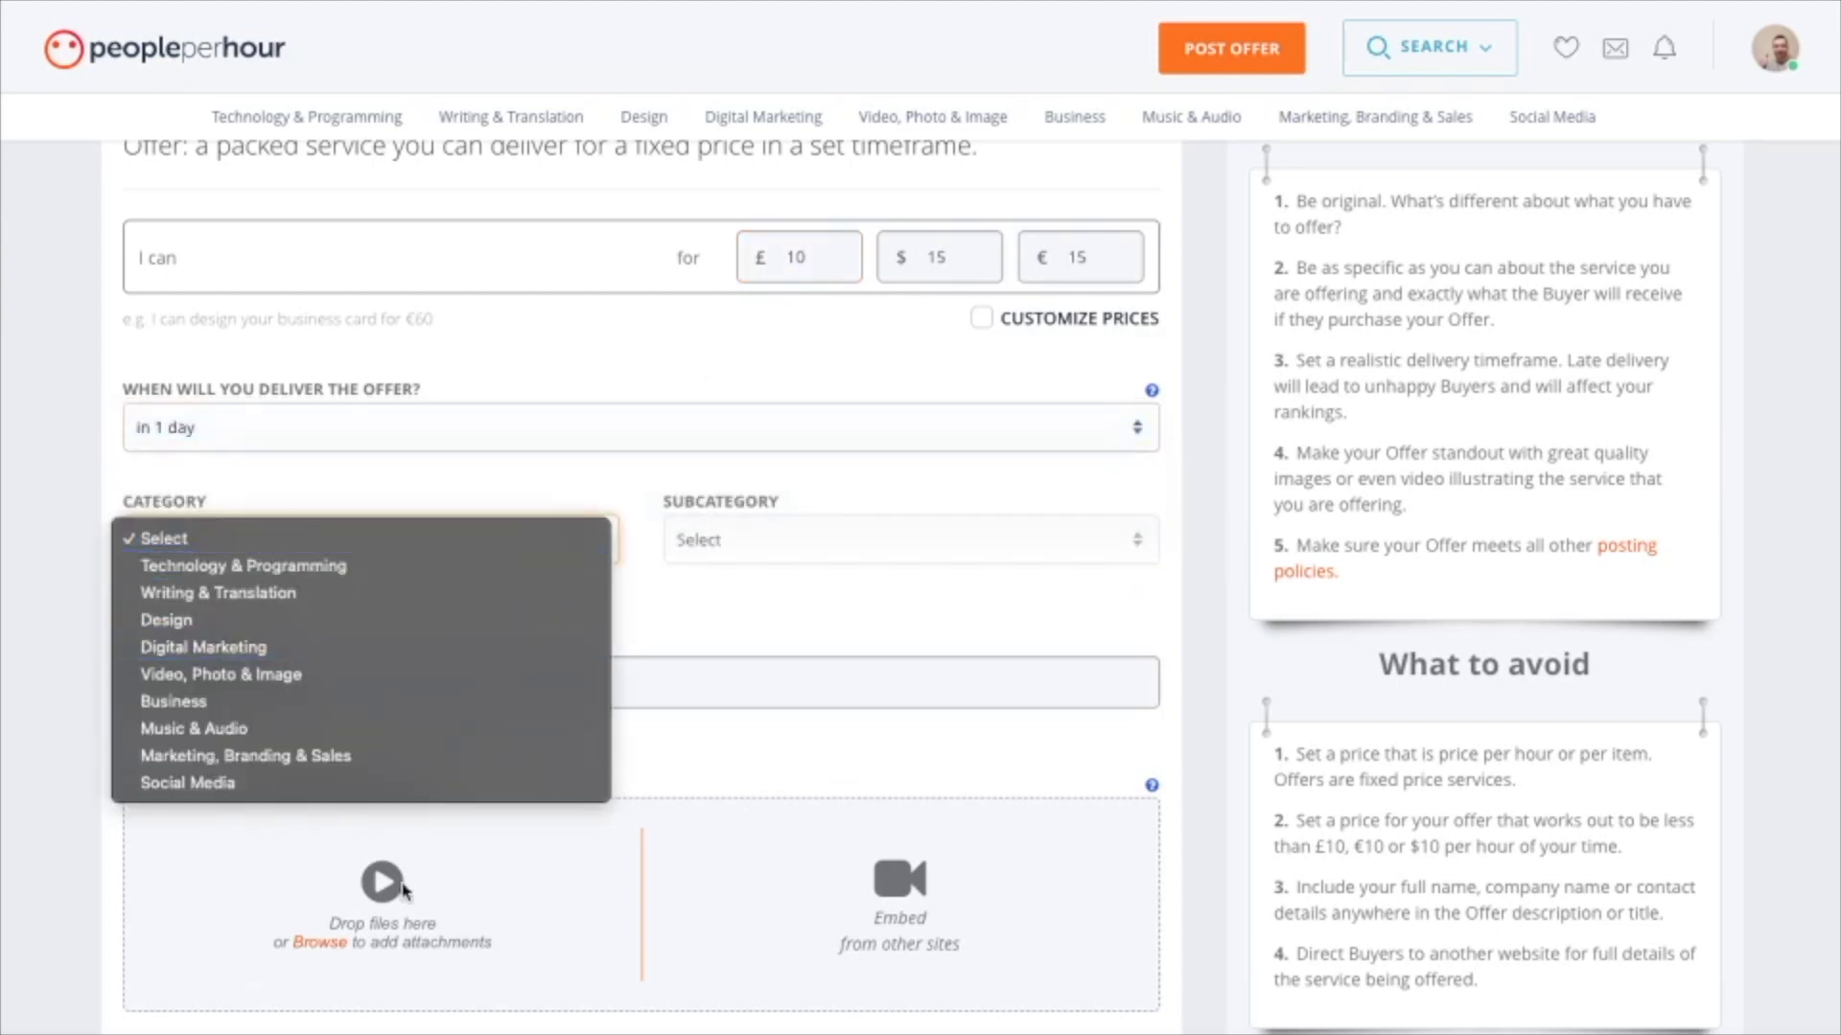
left_click(767, 533)
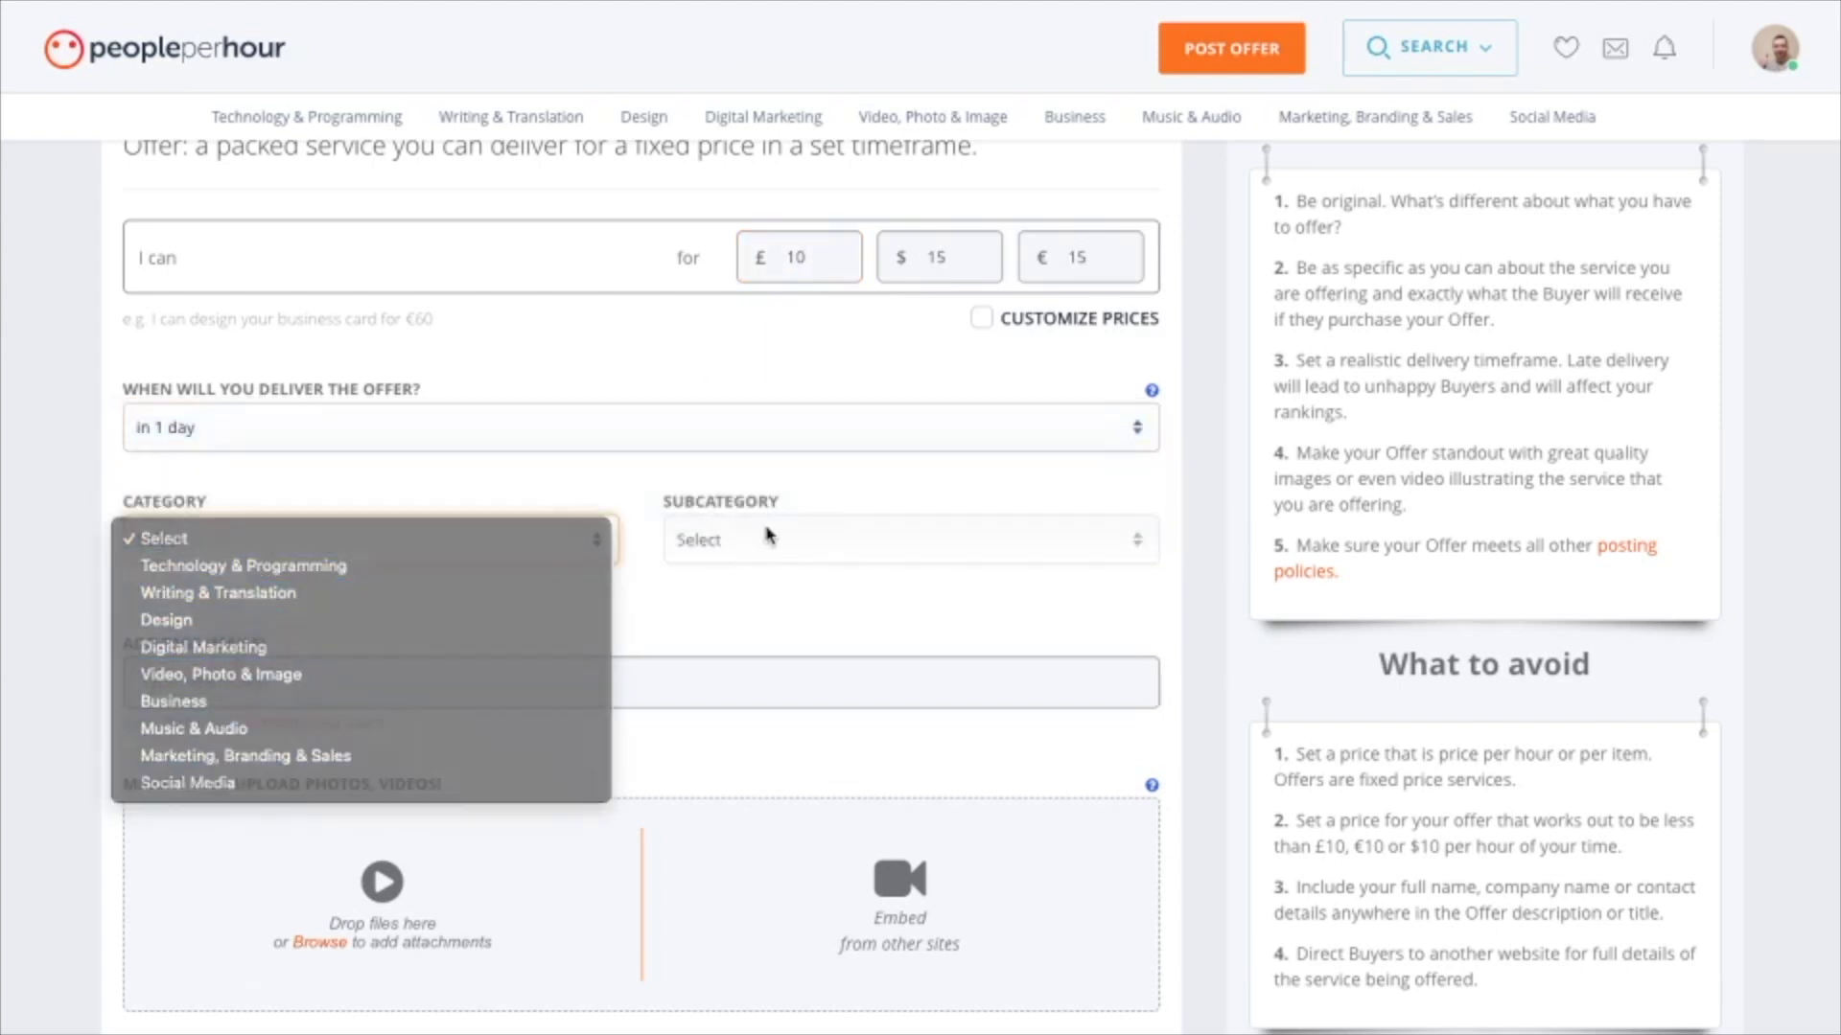
scroll(929, 403, "down", 3)
left_click(394, 399)
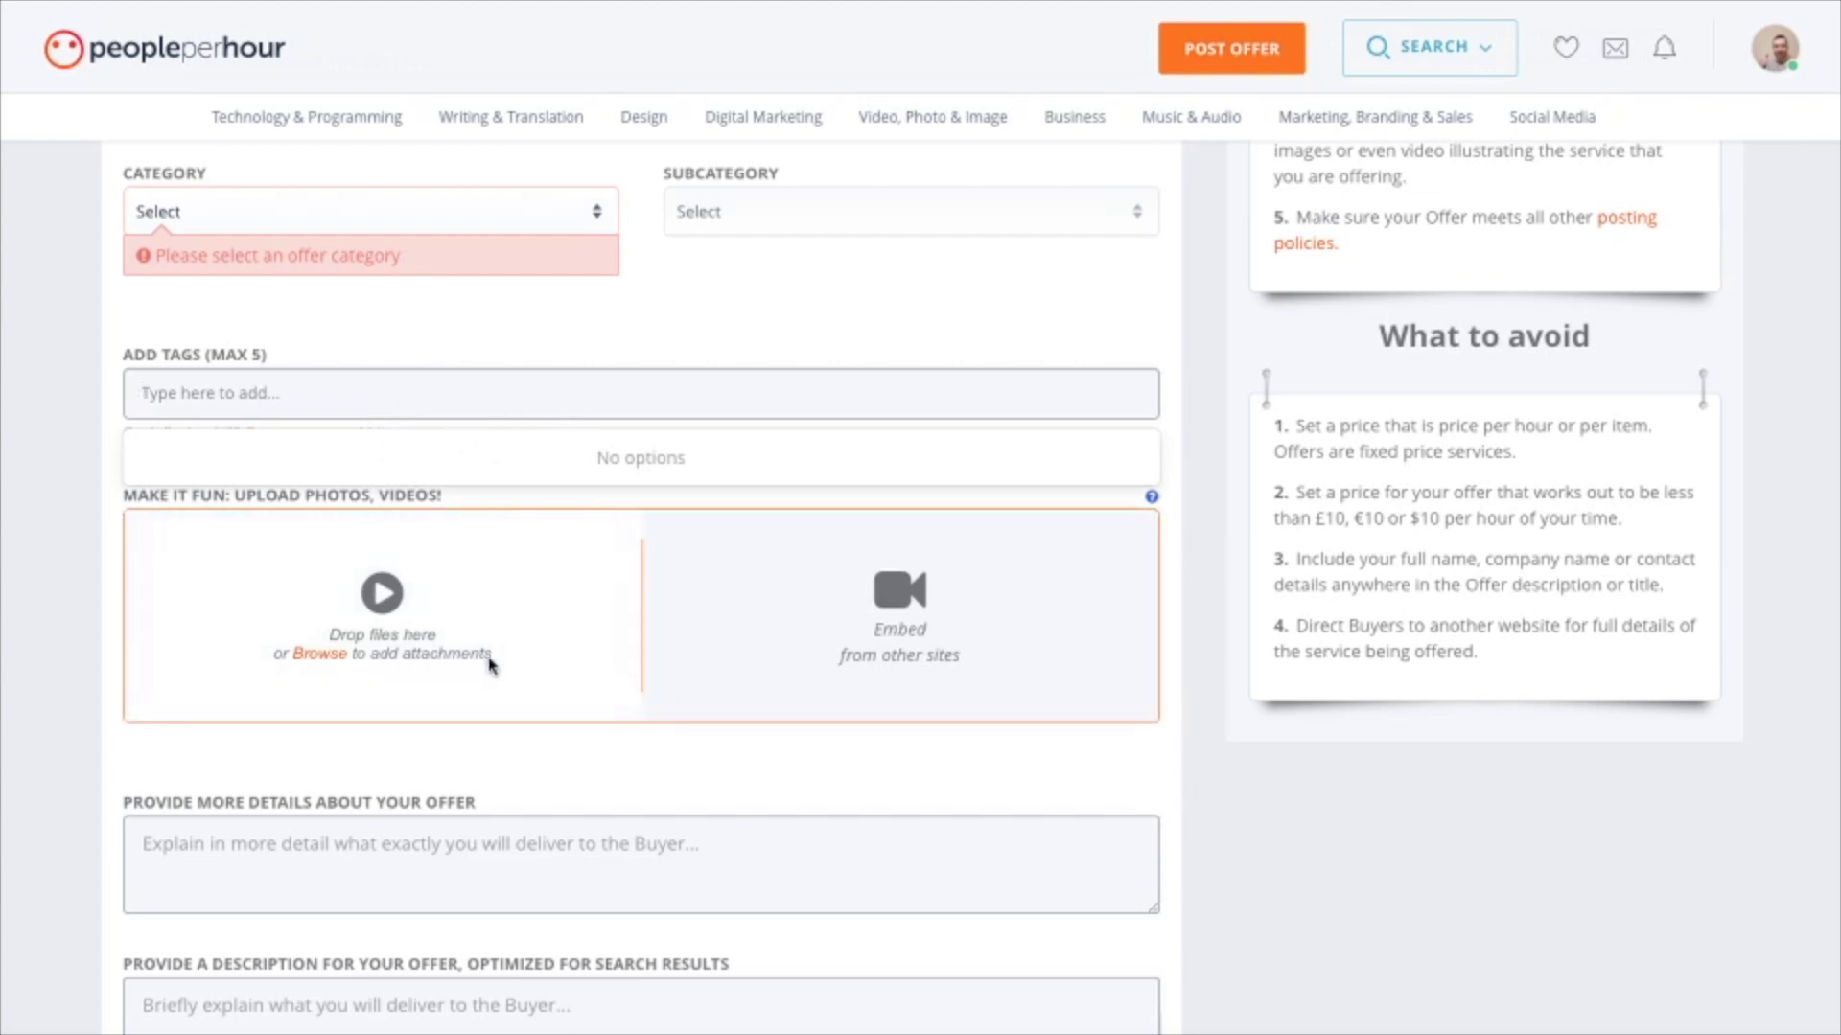
scroll(590, 595, "down", 2)
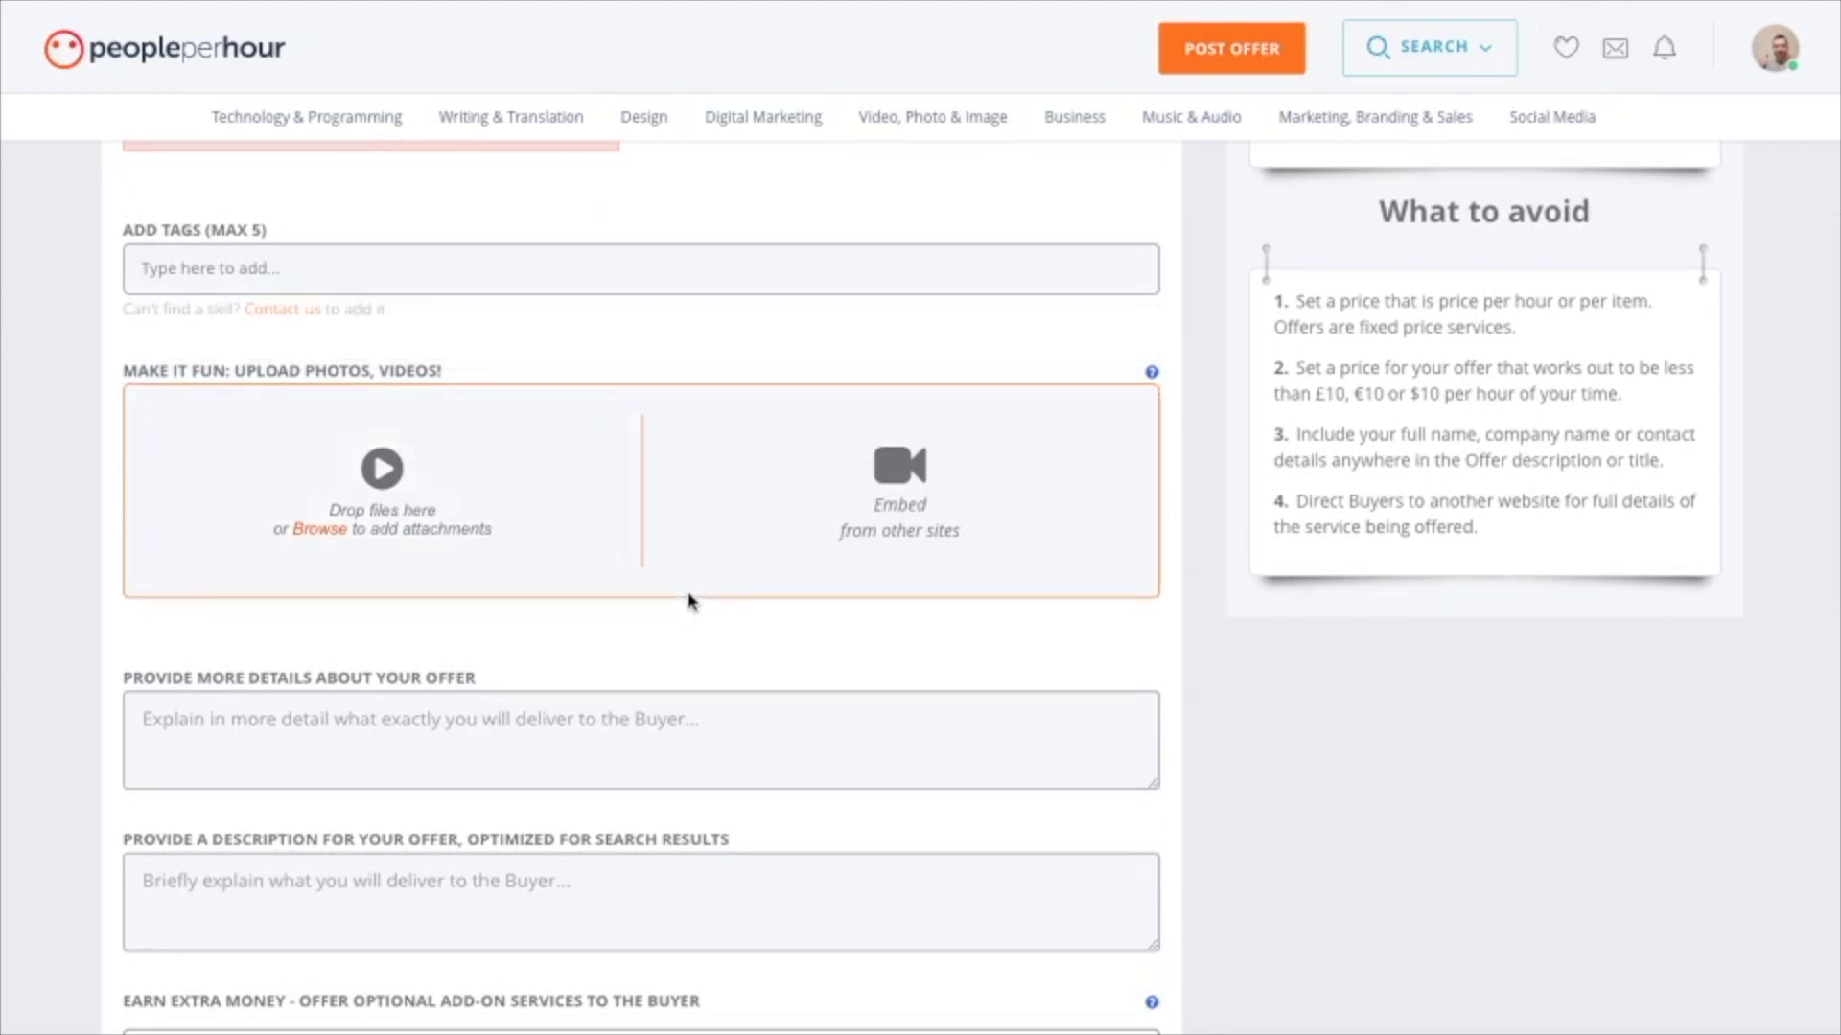
scroll(688, 601, "down", 4)
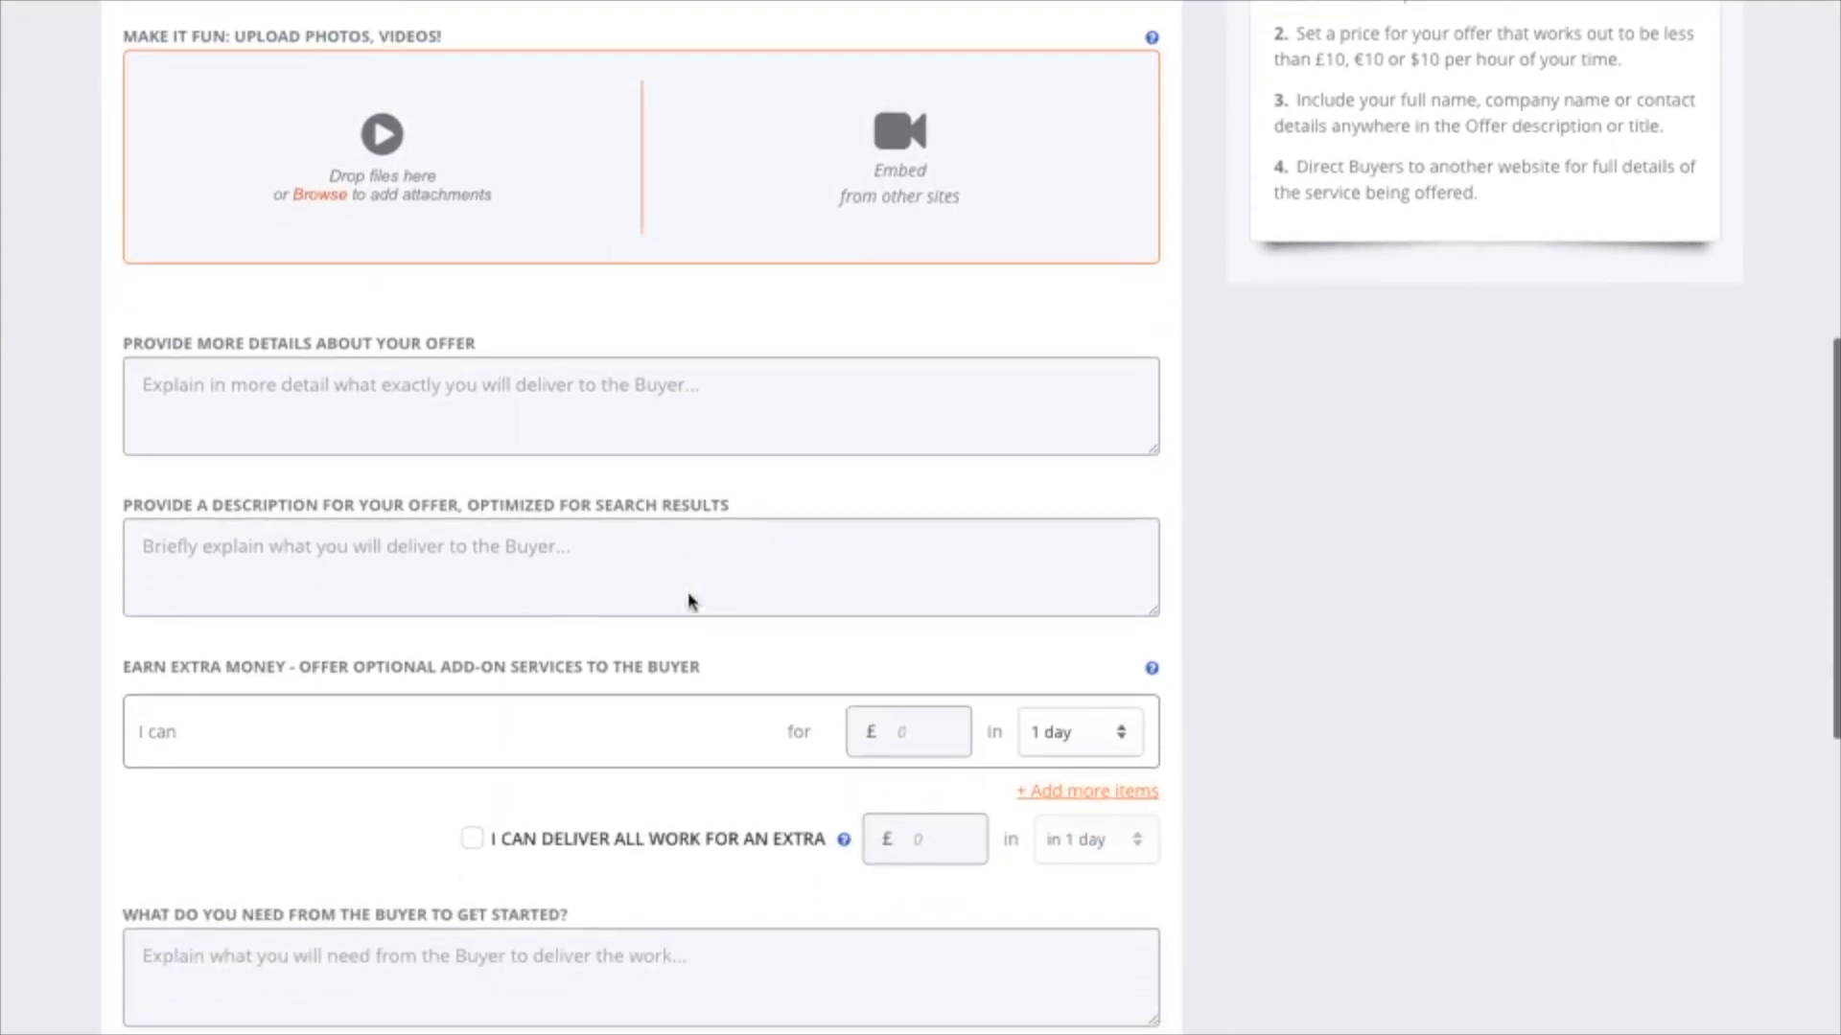
Examine the offer form's fields for further details and the description optimized for search results.
left_click_drag(180, 342, 486, 342)
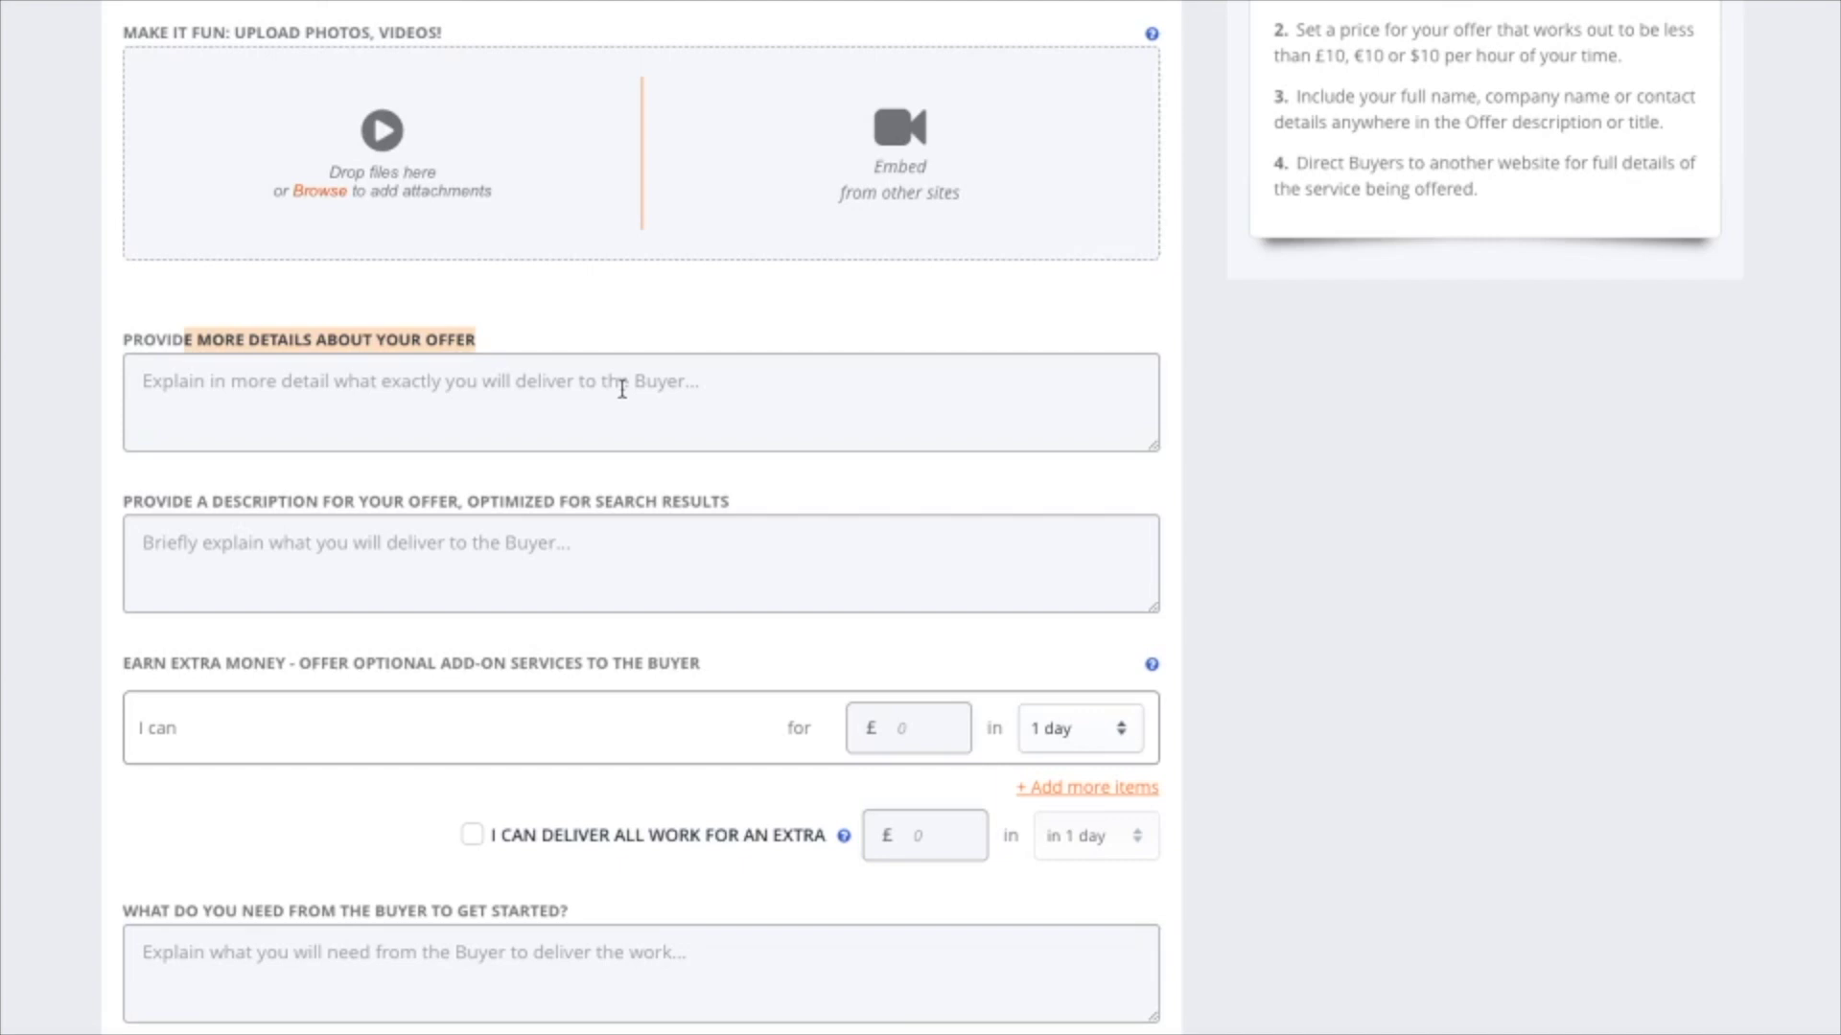
scroll(621, 388, "down", 2)
left_click(706, 333)
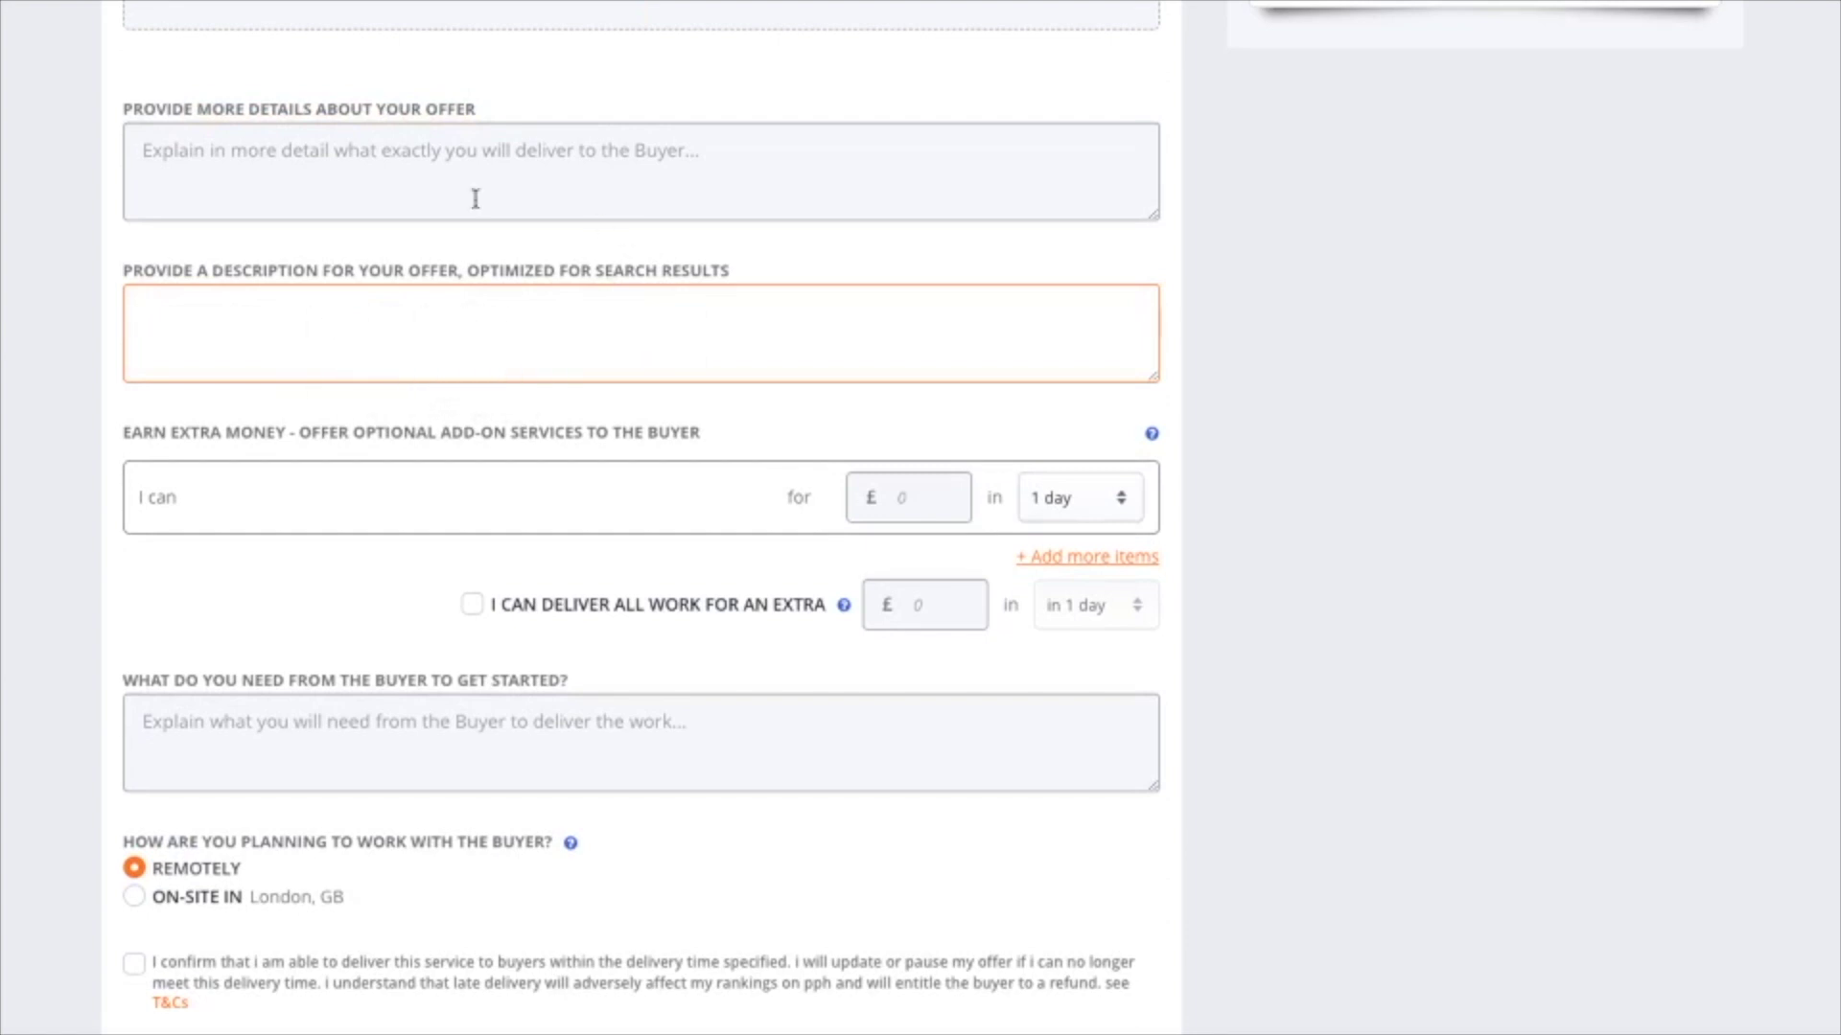
left_click(441, 150)
left_click(583, 326)
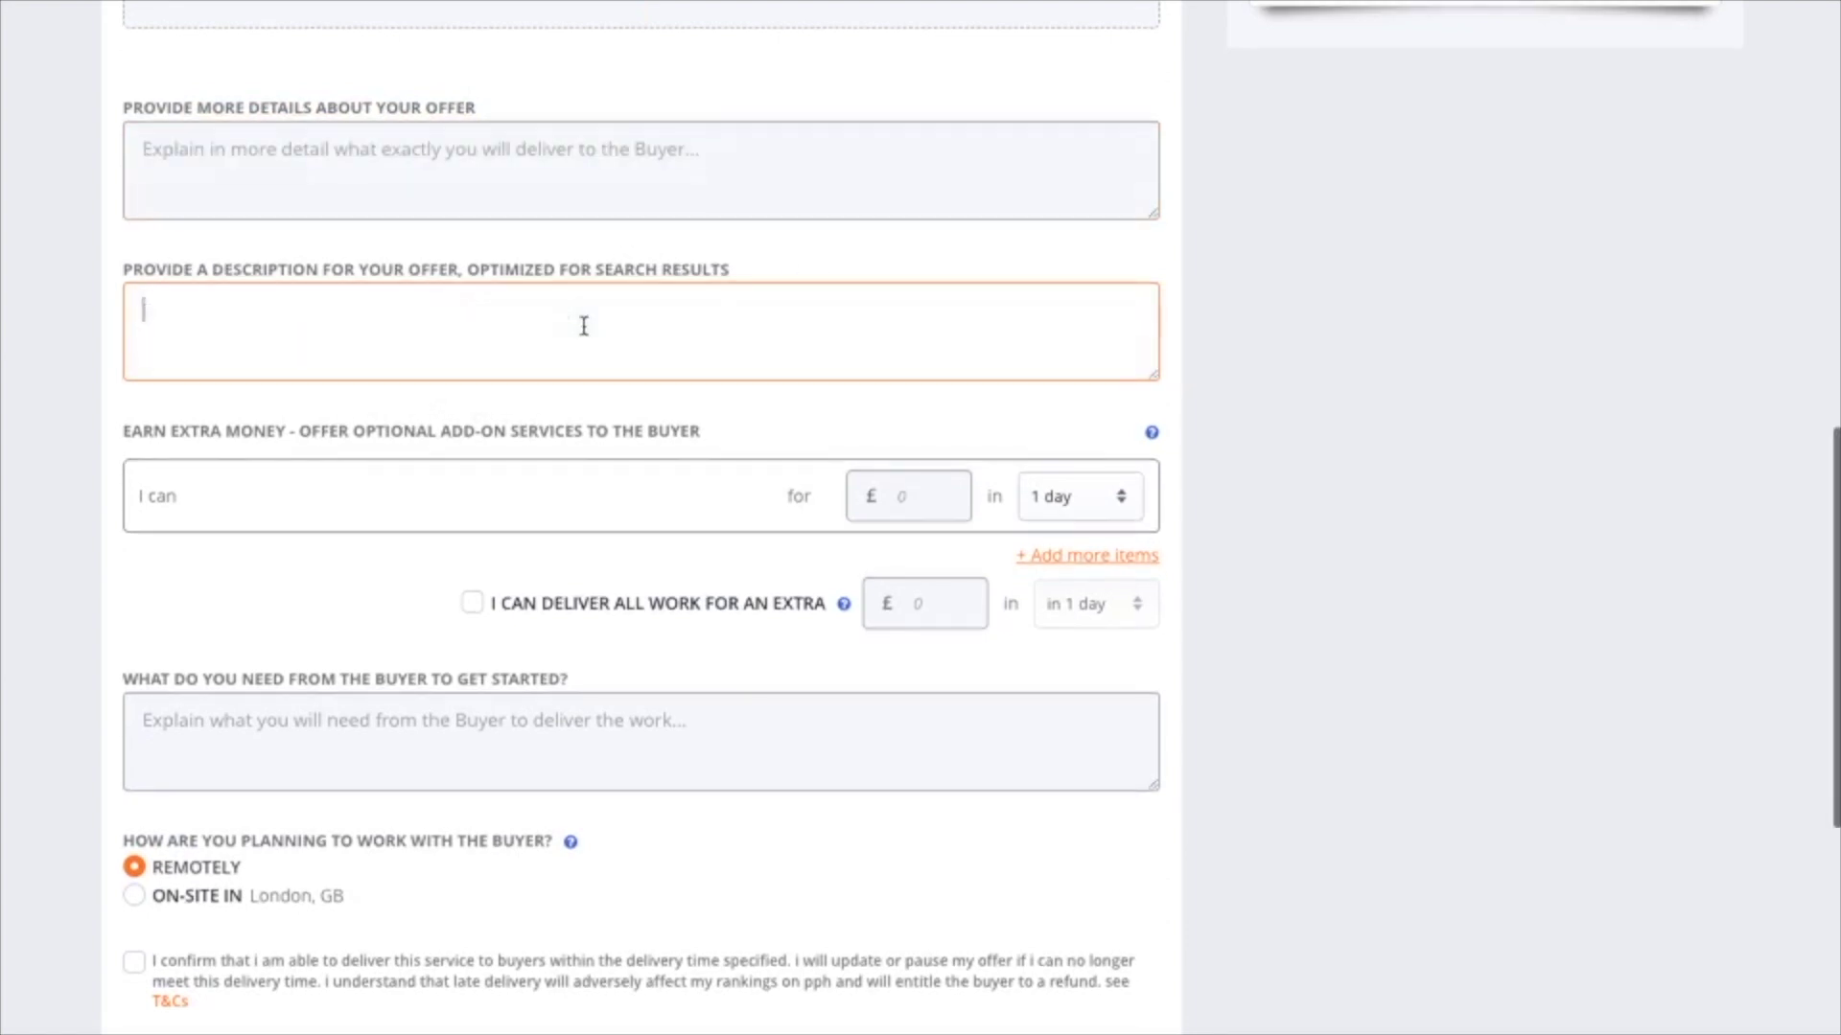
left_click(523, 411)
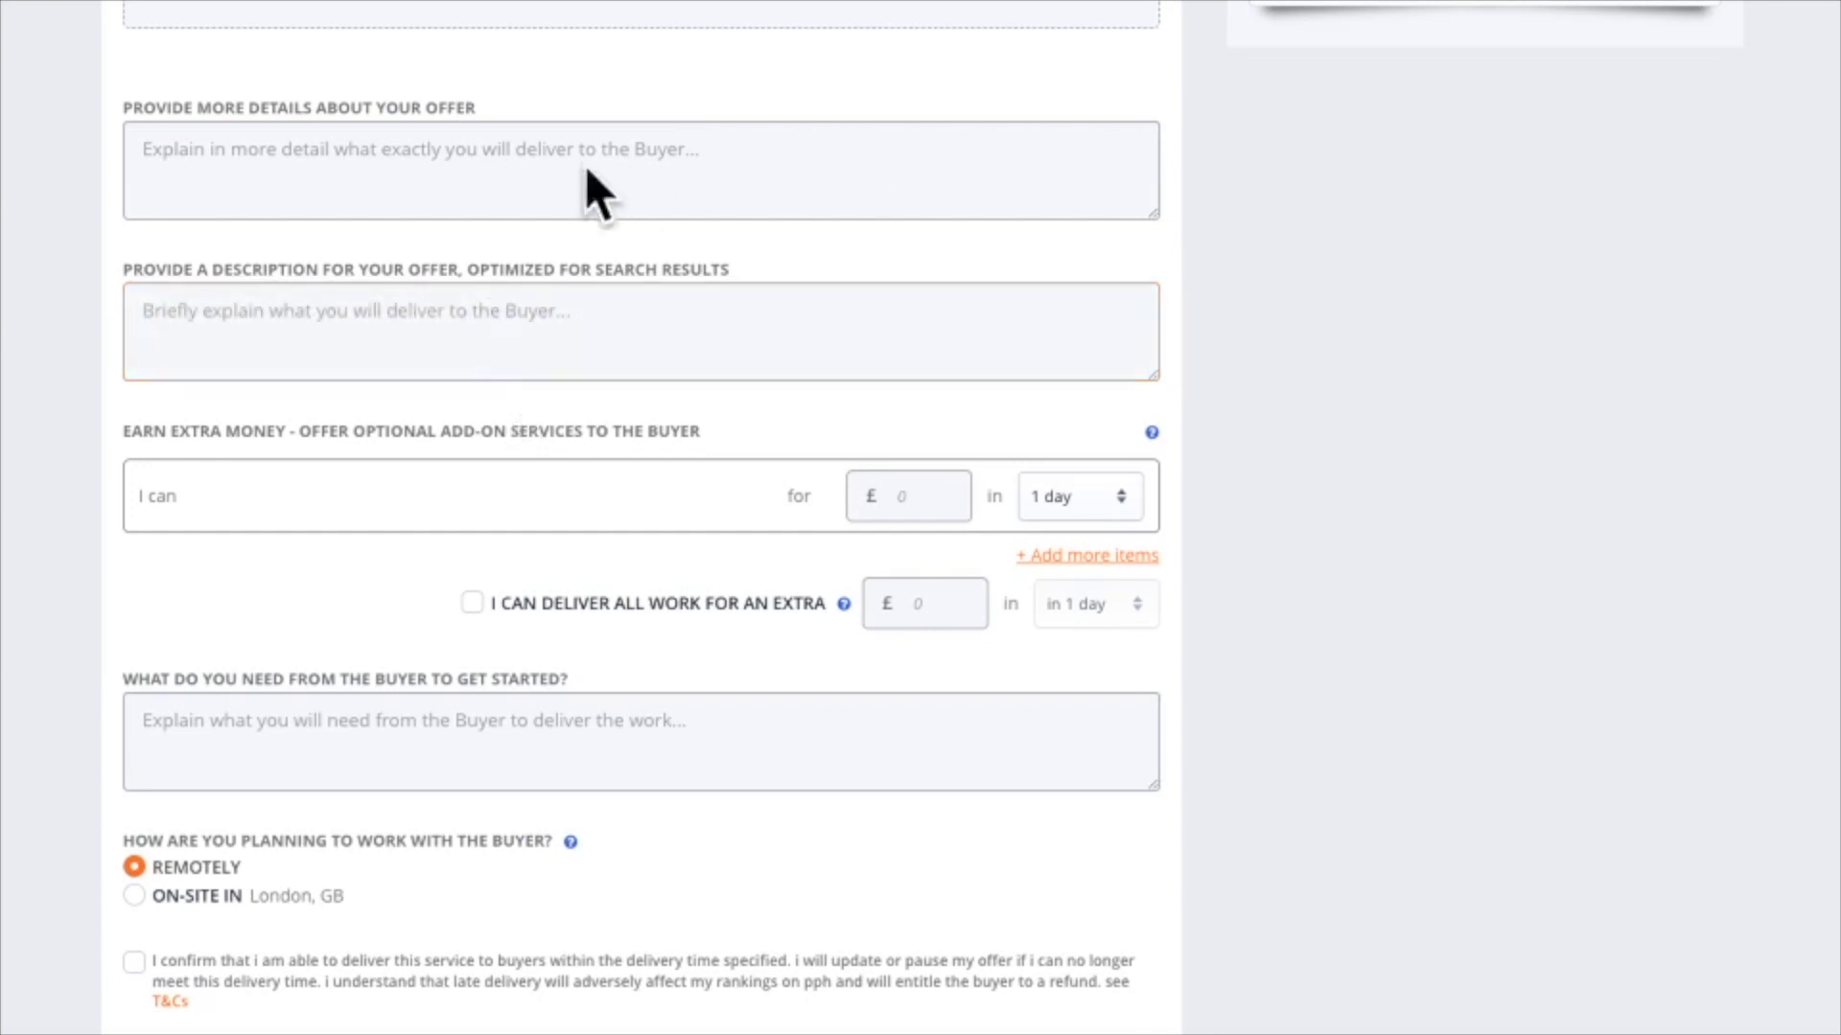
scroll(588, 357, "down", 2)
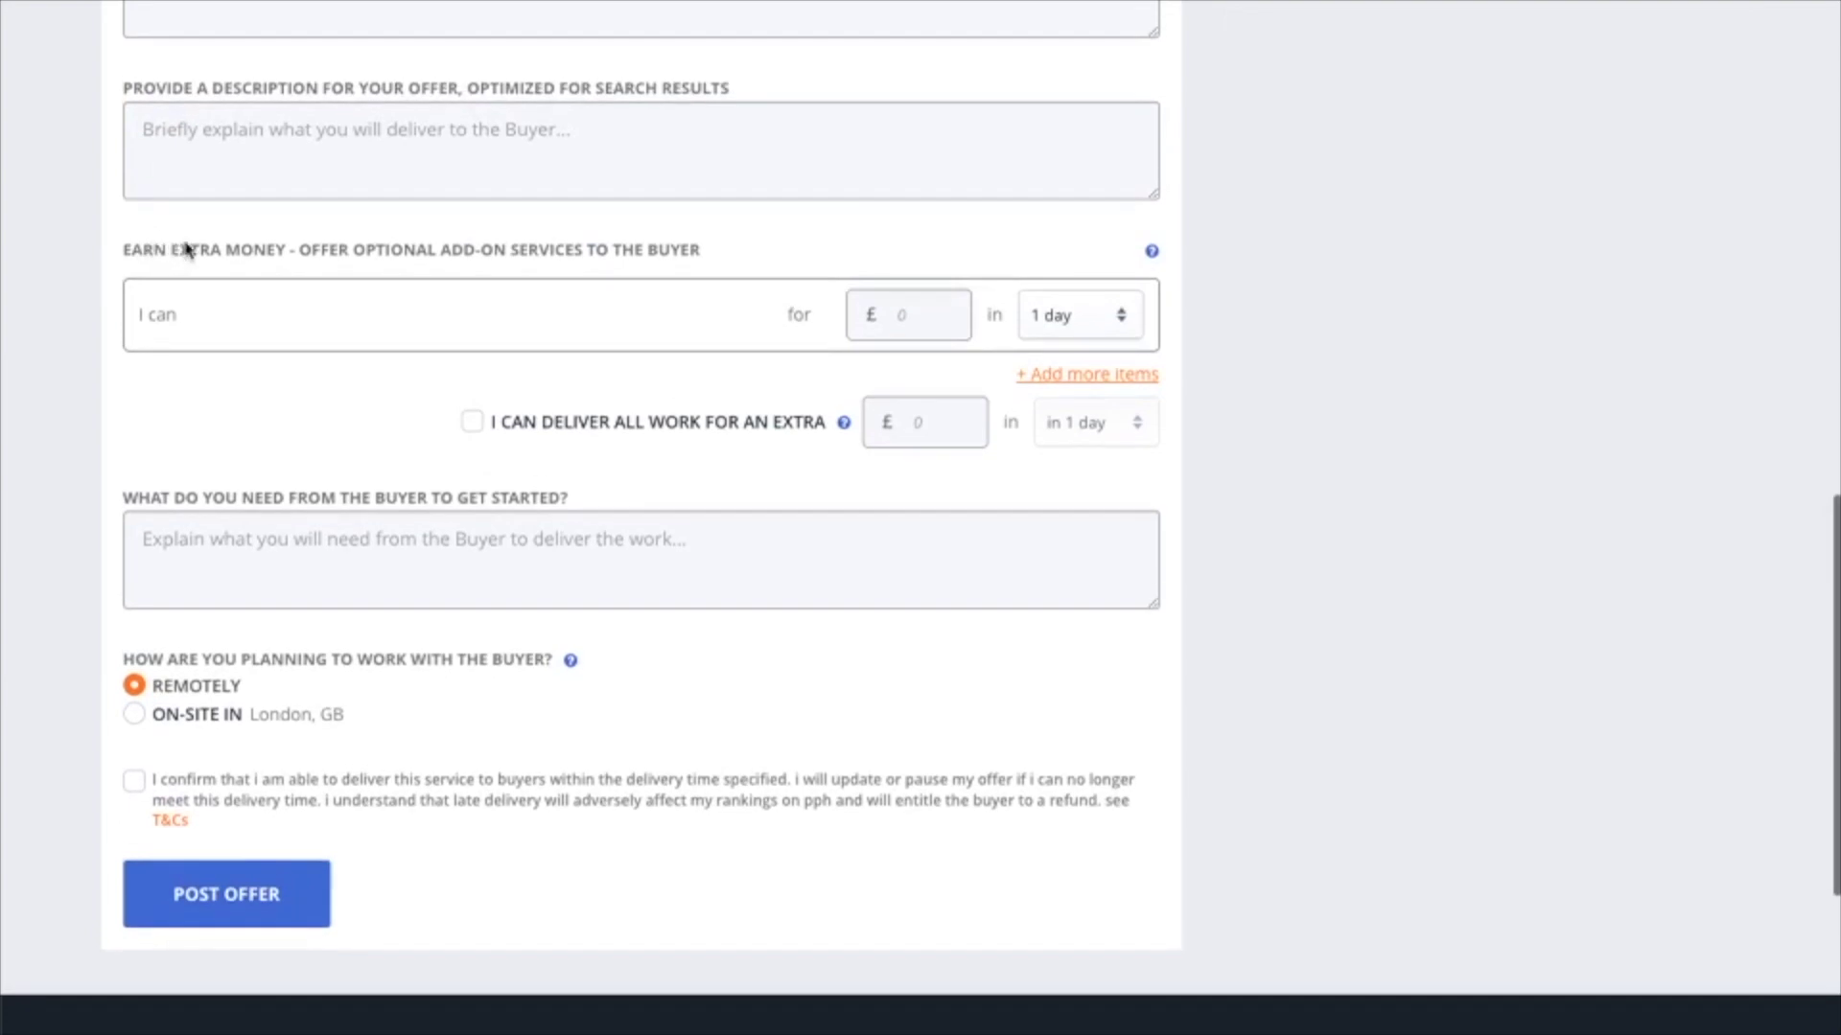
Add three more optional add-on service rows to the offer and check the first row's delivery time choices.
left_click_drag(700, 252, 569, 252)
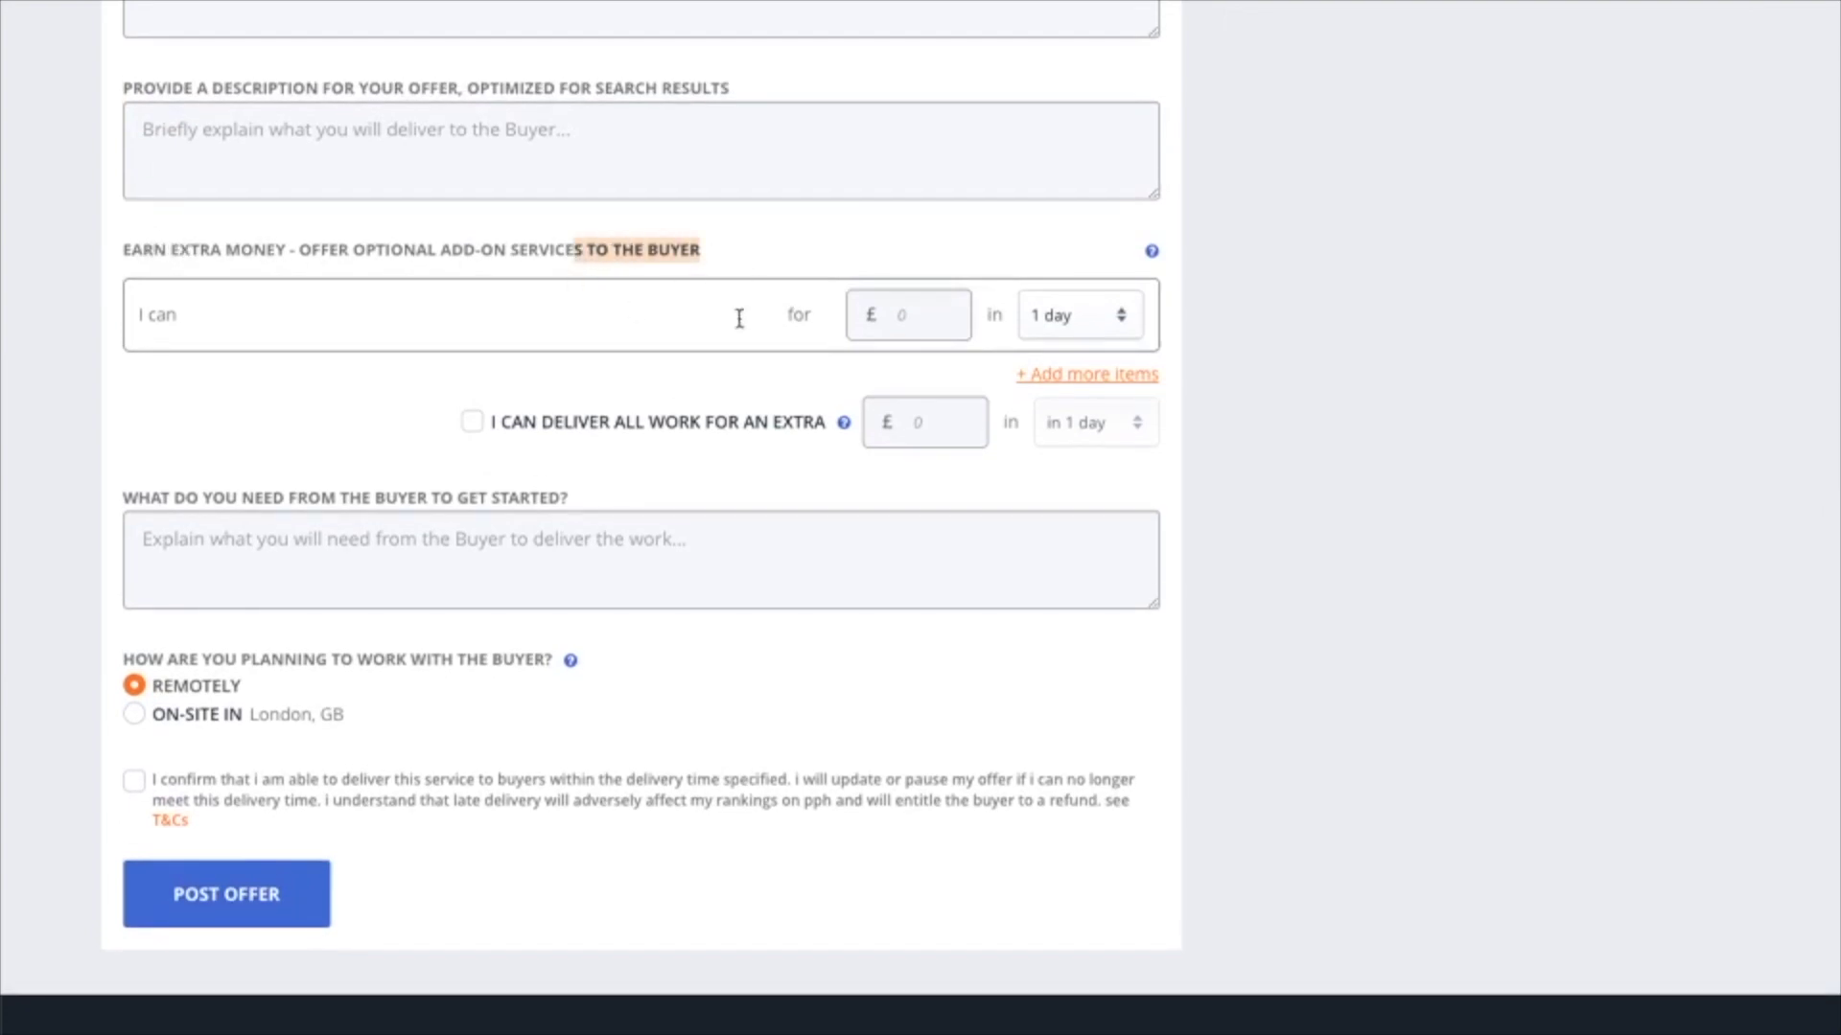
left_click(1118, 375)
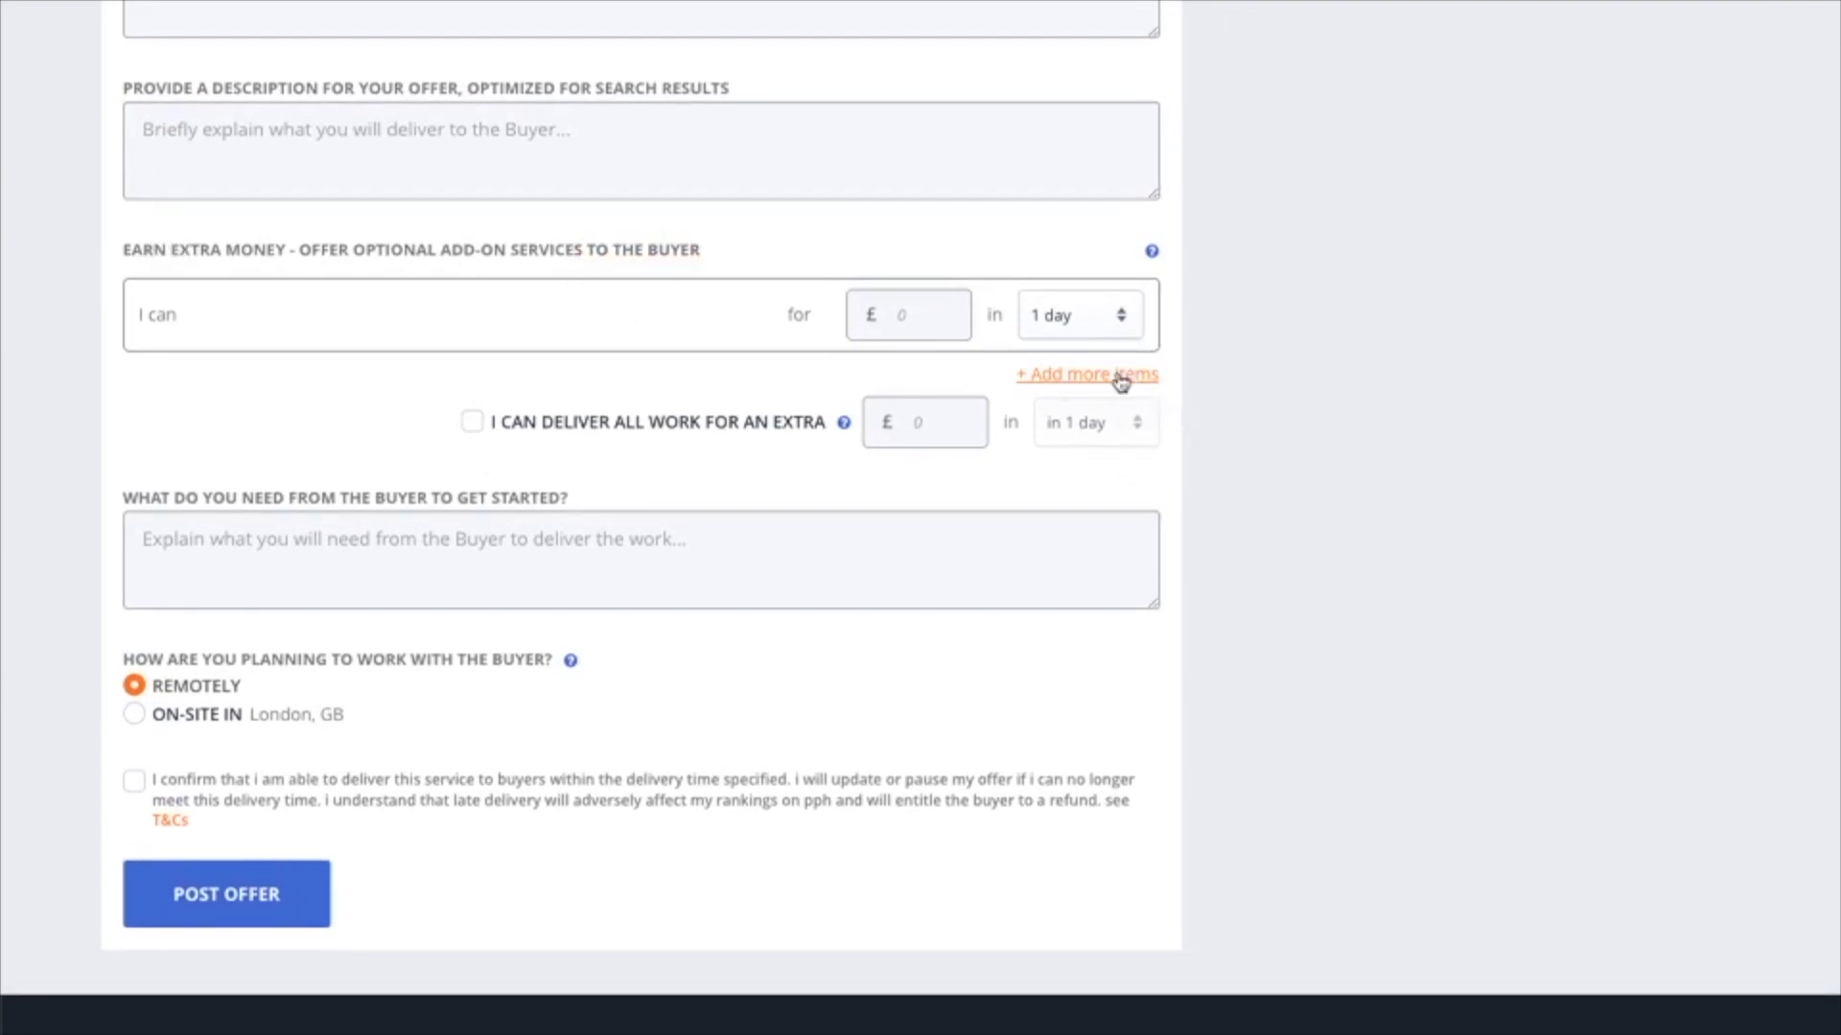
left_click(1116, 467)
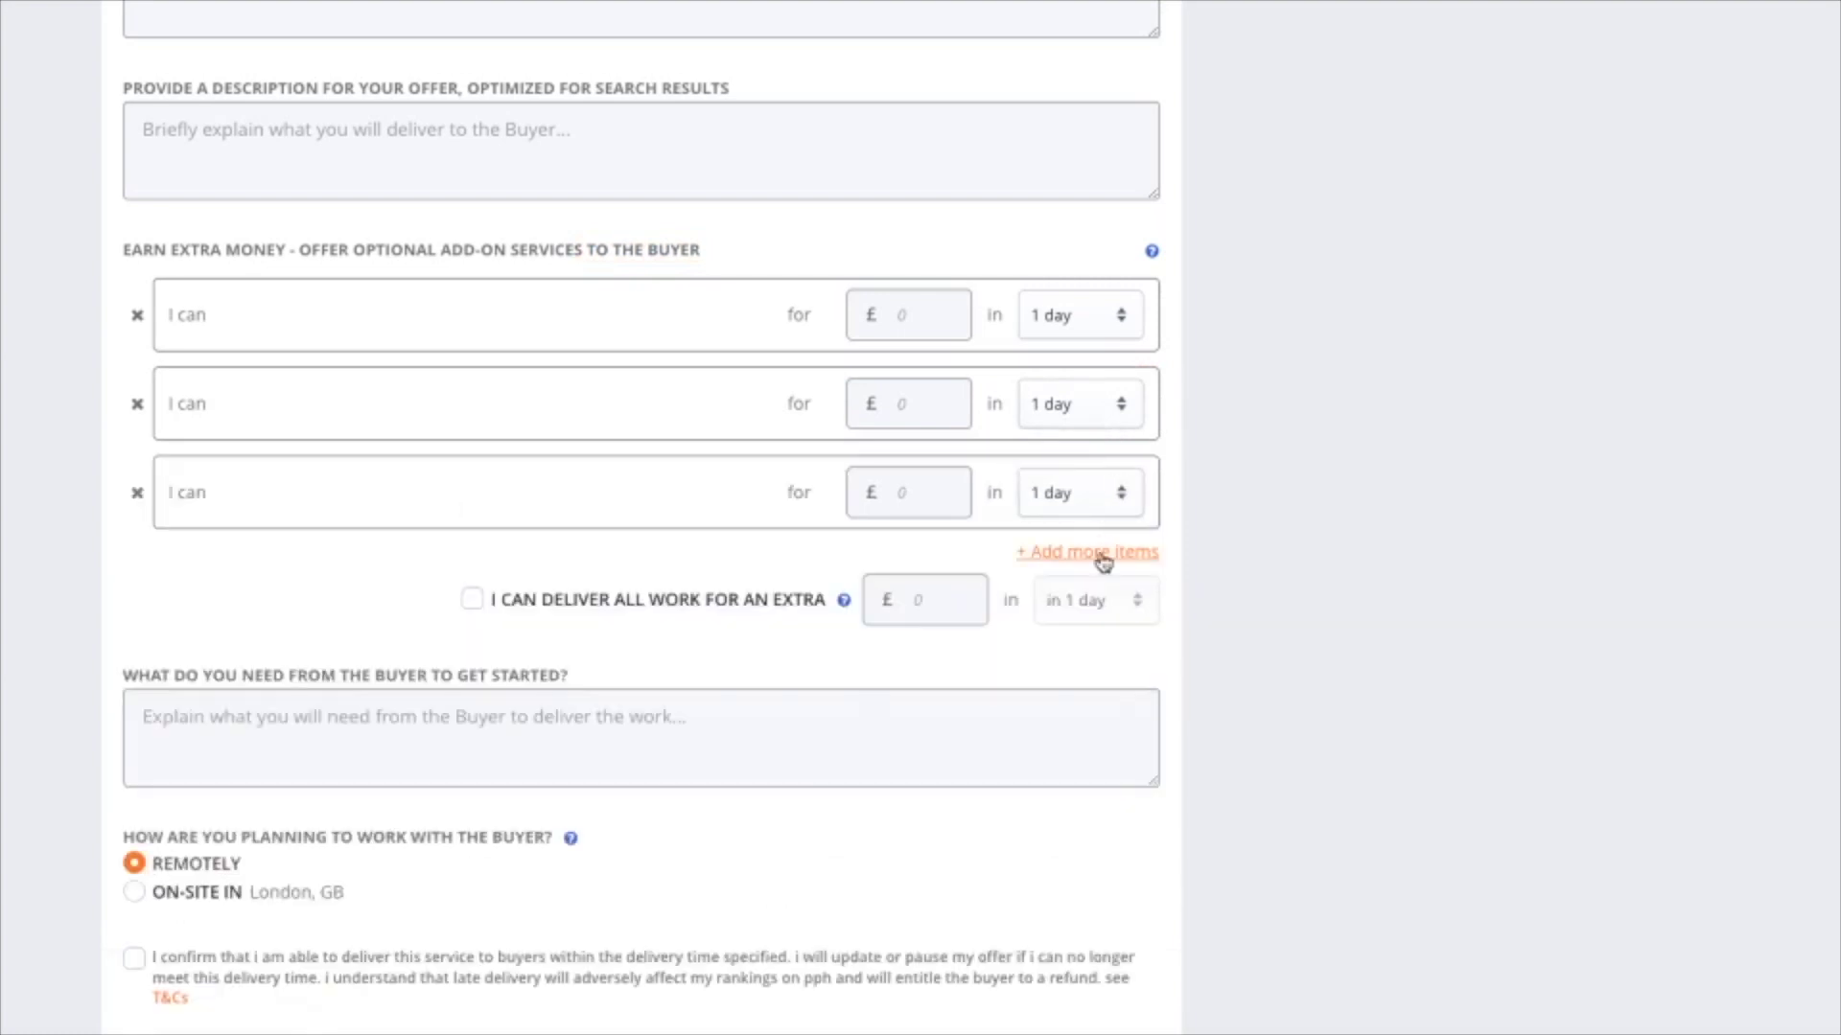
left_click(1100, 556)
left_click(903, 312)
left_click(1102, 323)
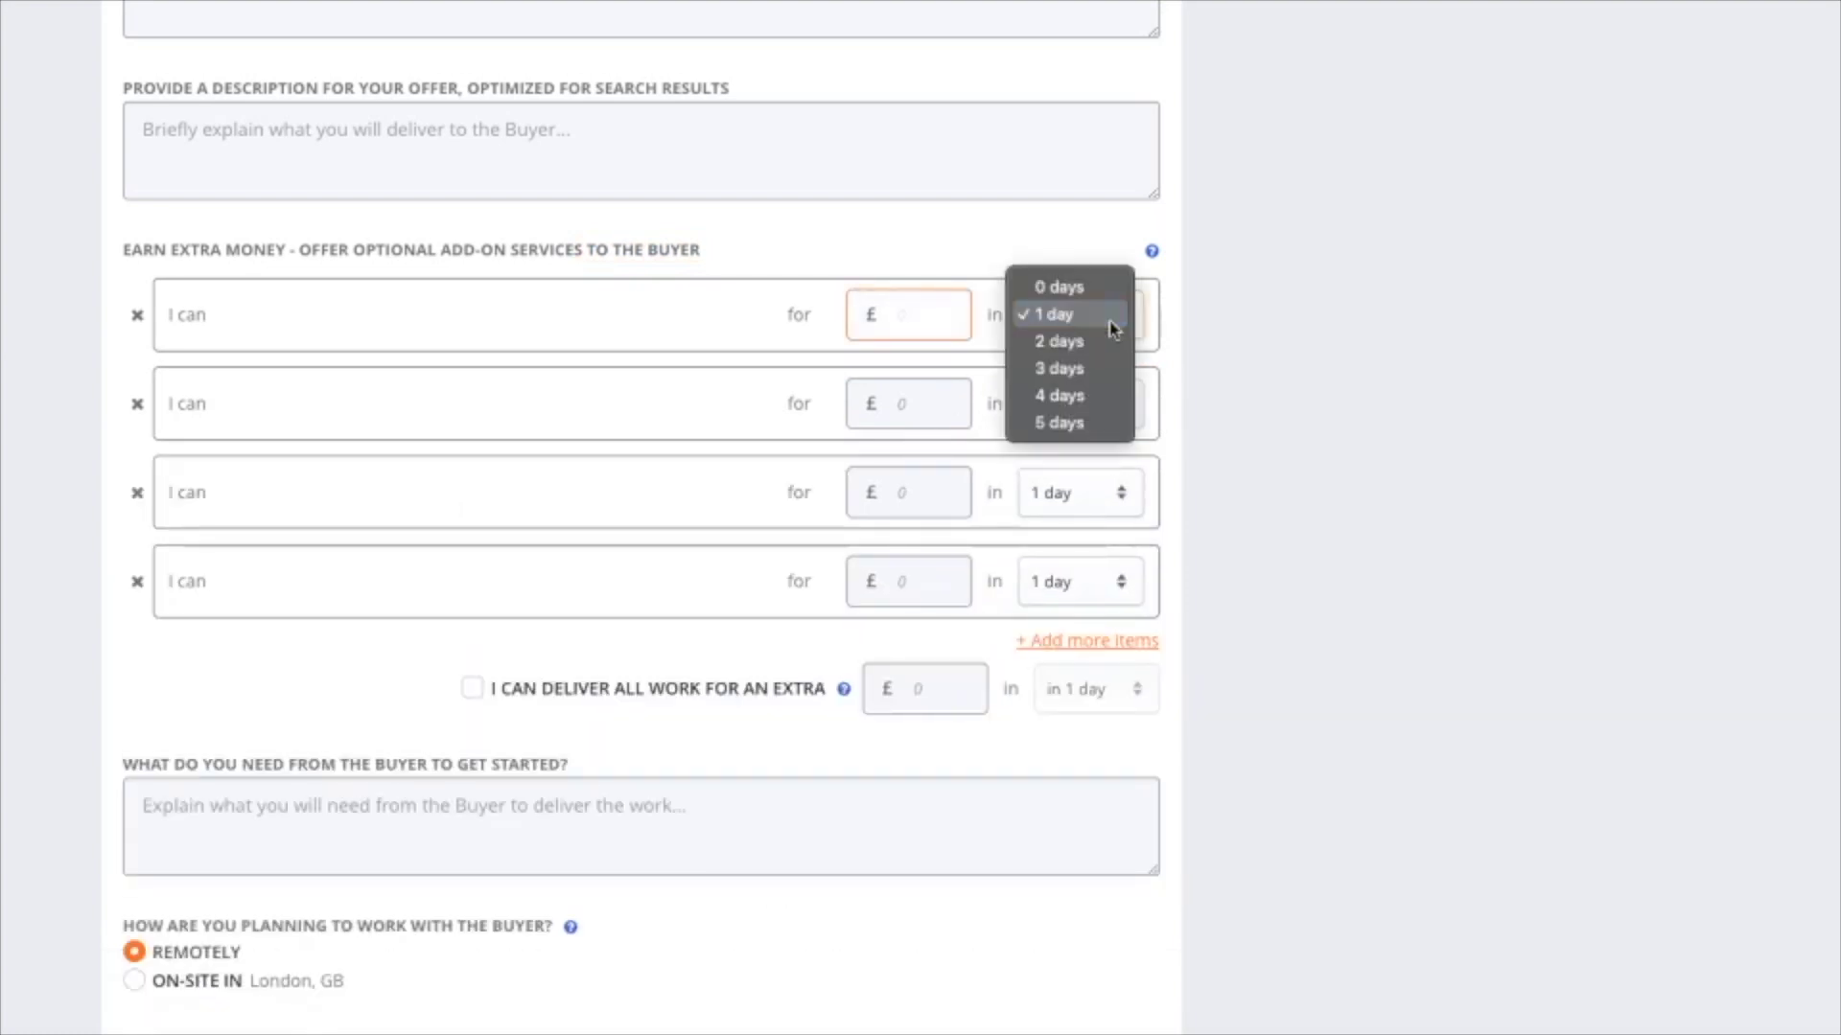
left_click(1364, 422)
Review the extra-fee delivery, buyer requirements and working location options, and tick the delivery time confirmation.
scroll(1364, 422, "down", 4)
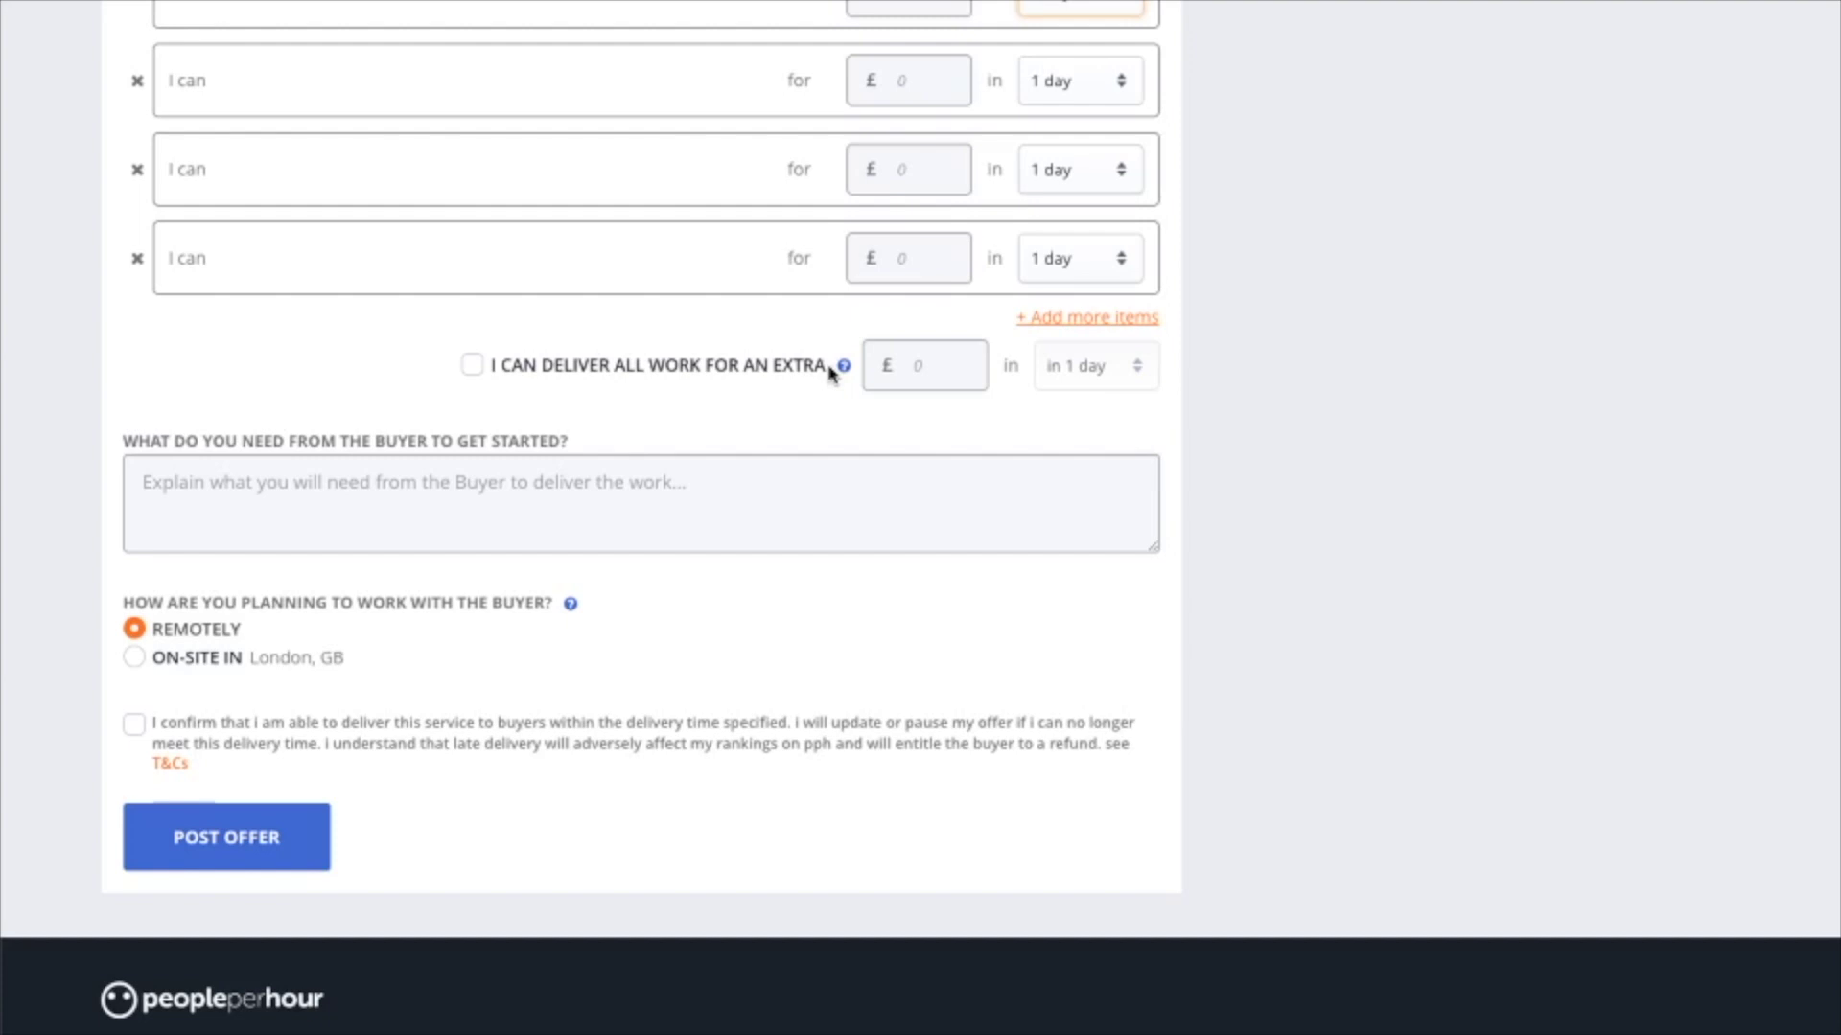
scroll(830, 372, "down", 3)
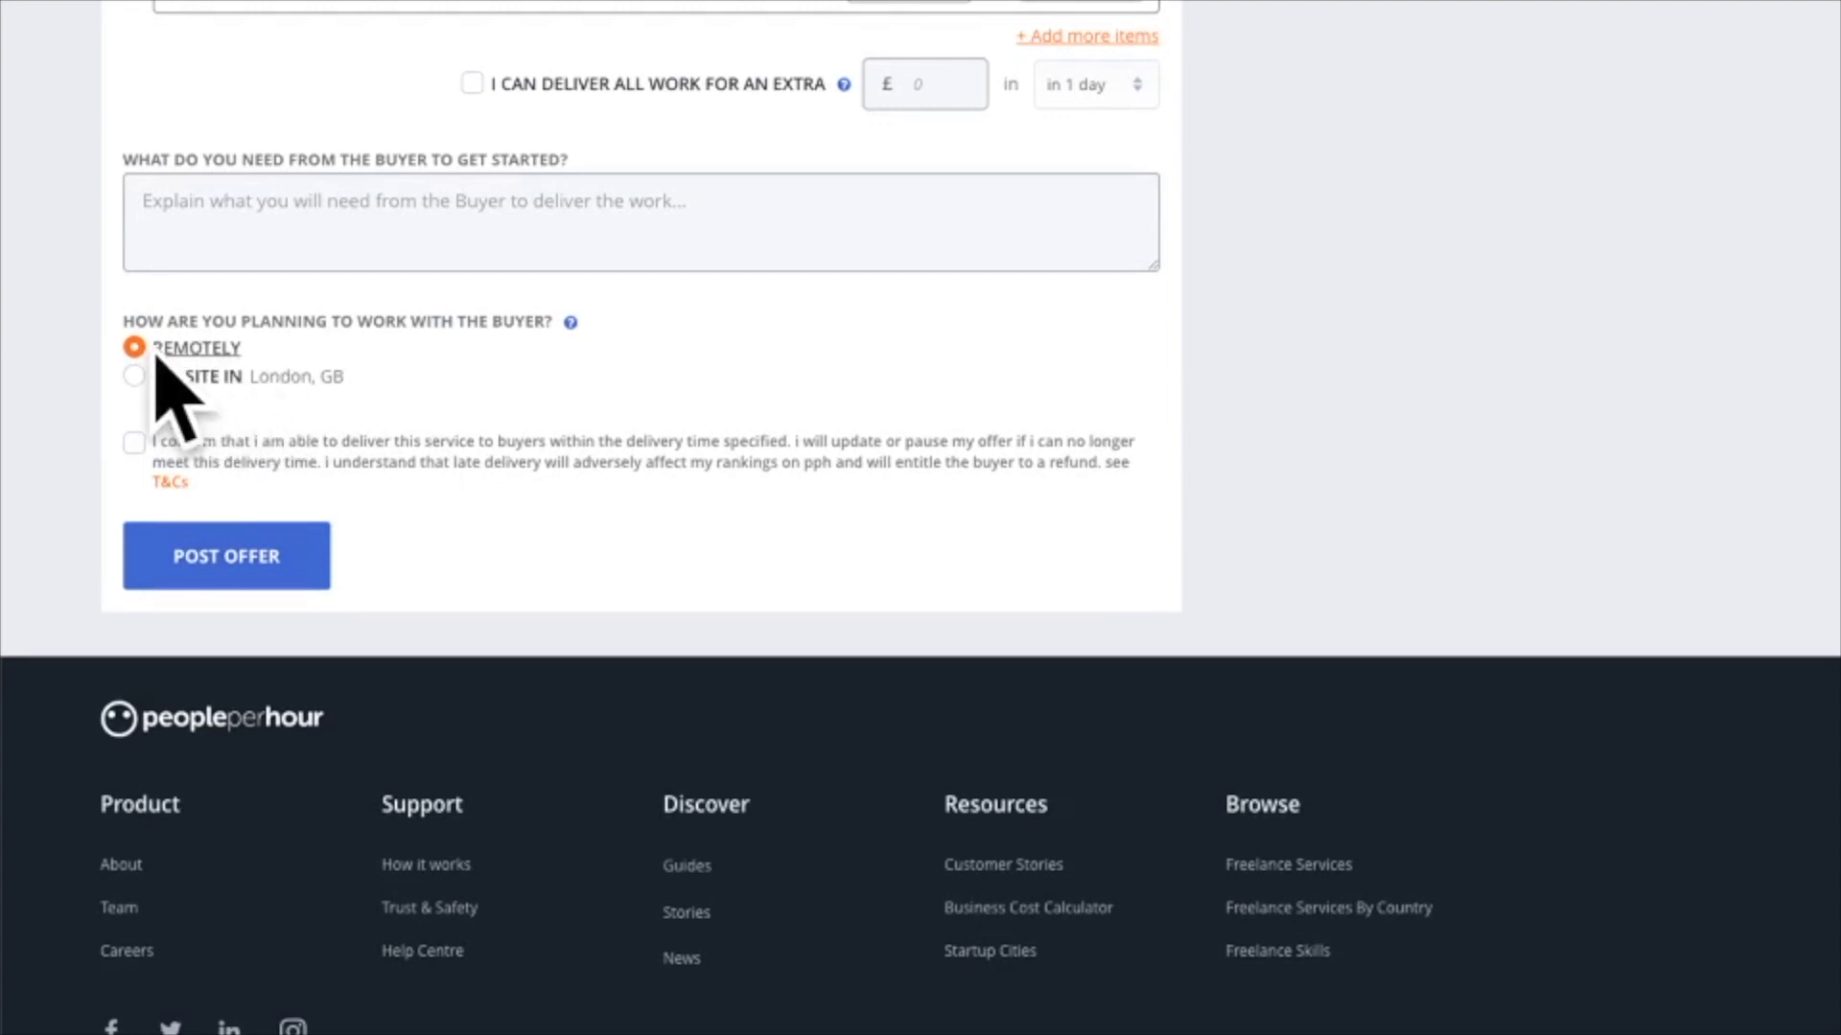
left_click_drag(141, 163, 581, 171)
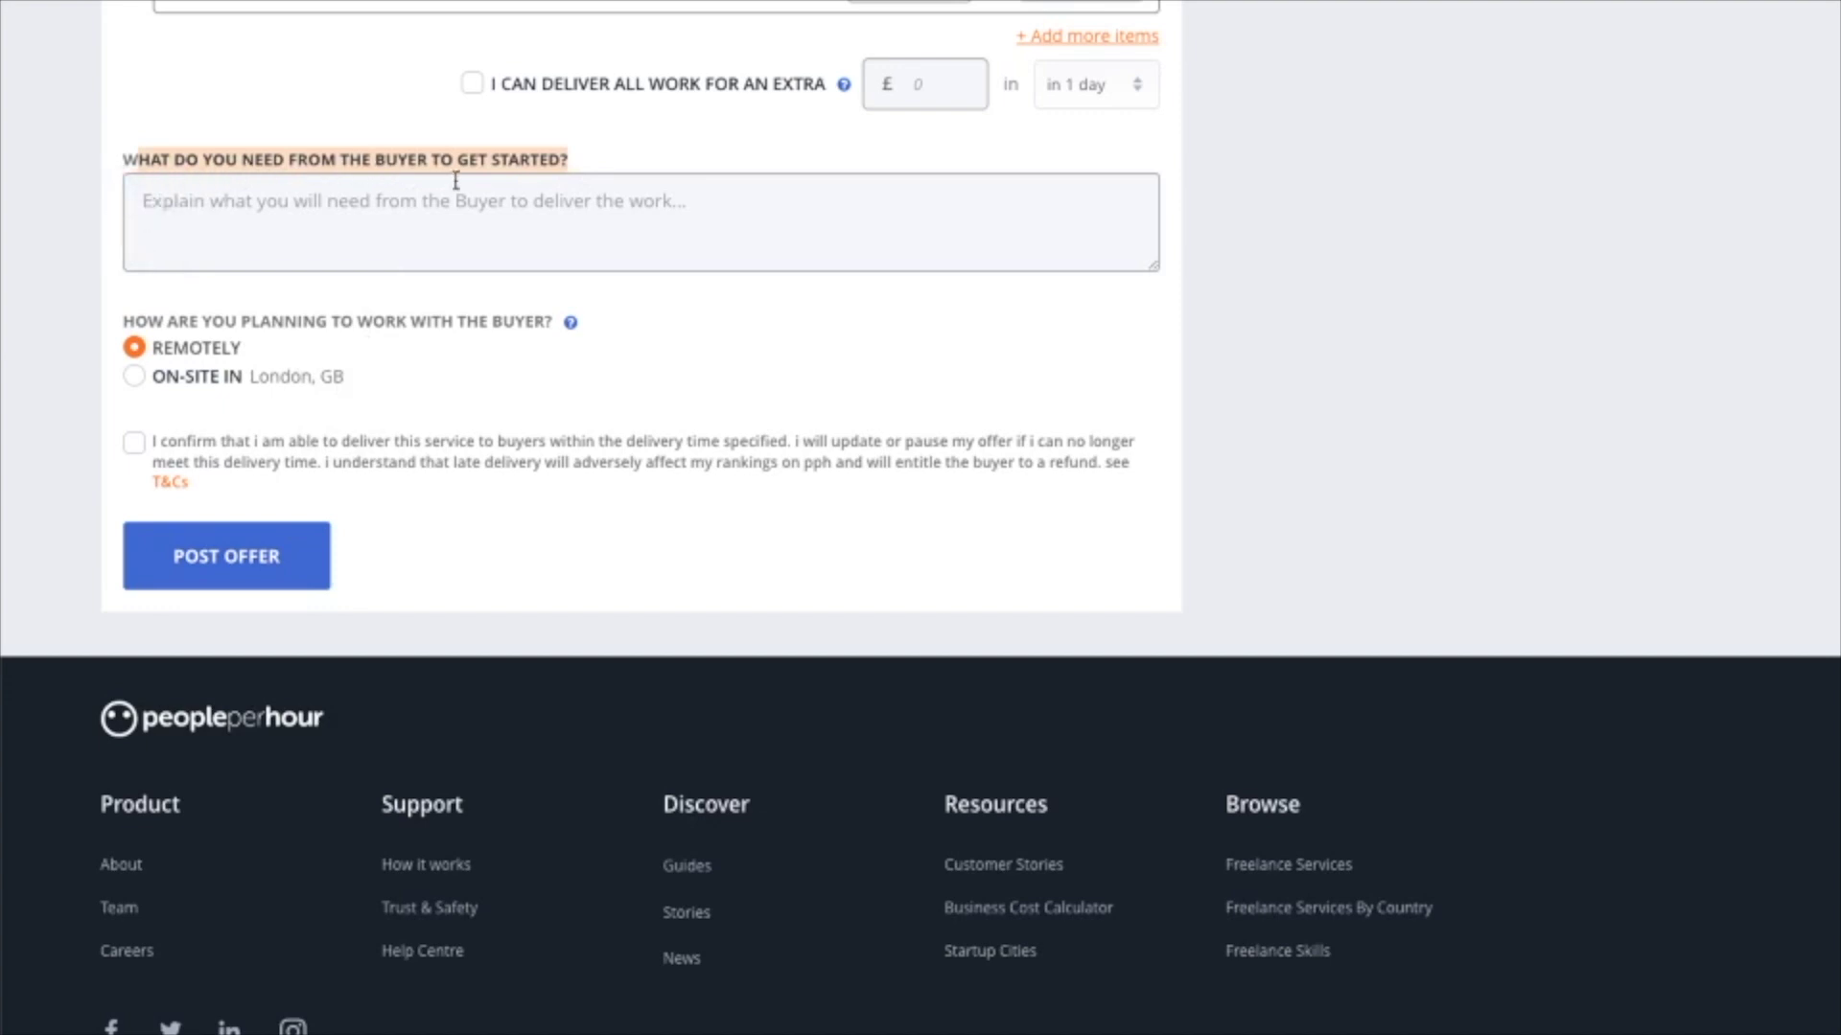
left_click(690, 237)
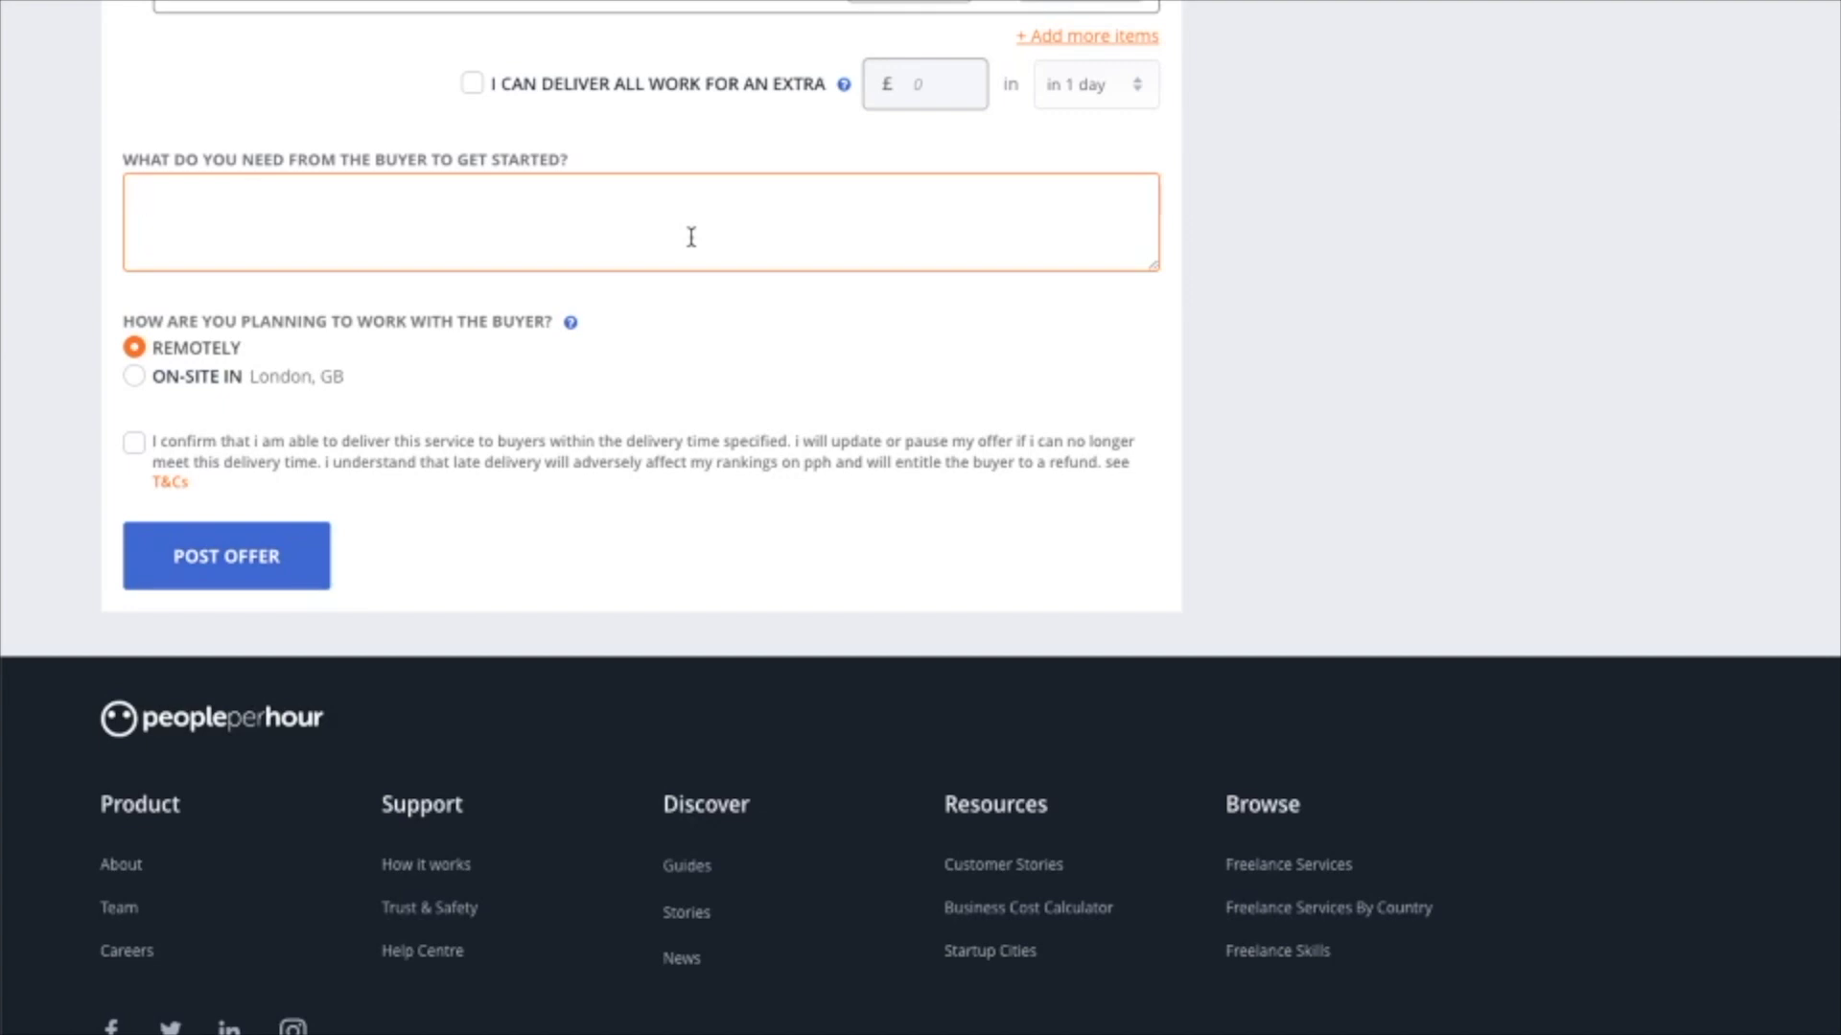
left_click(134, 443)
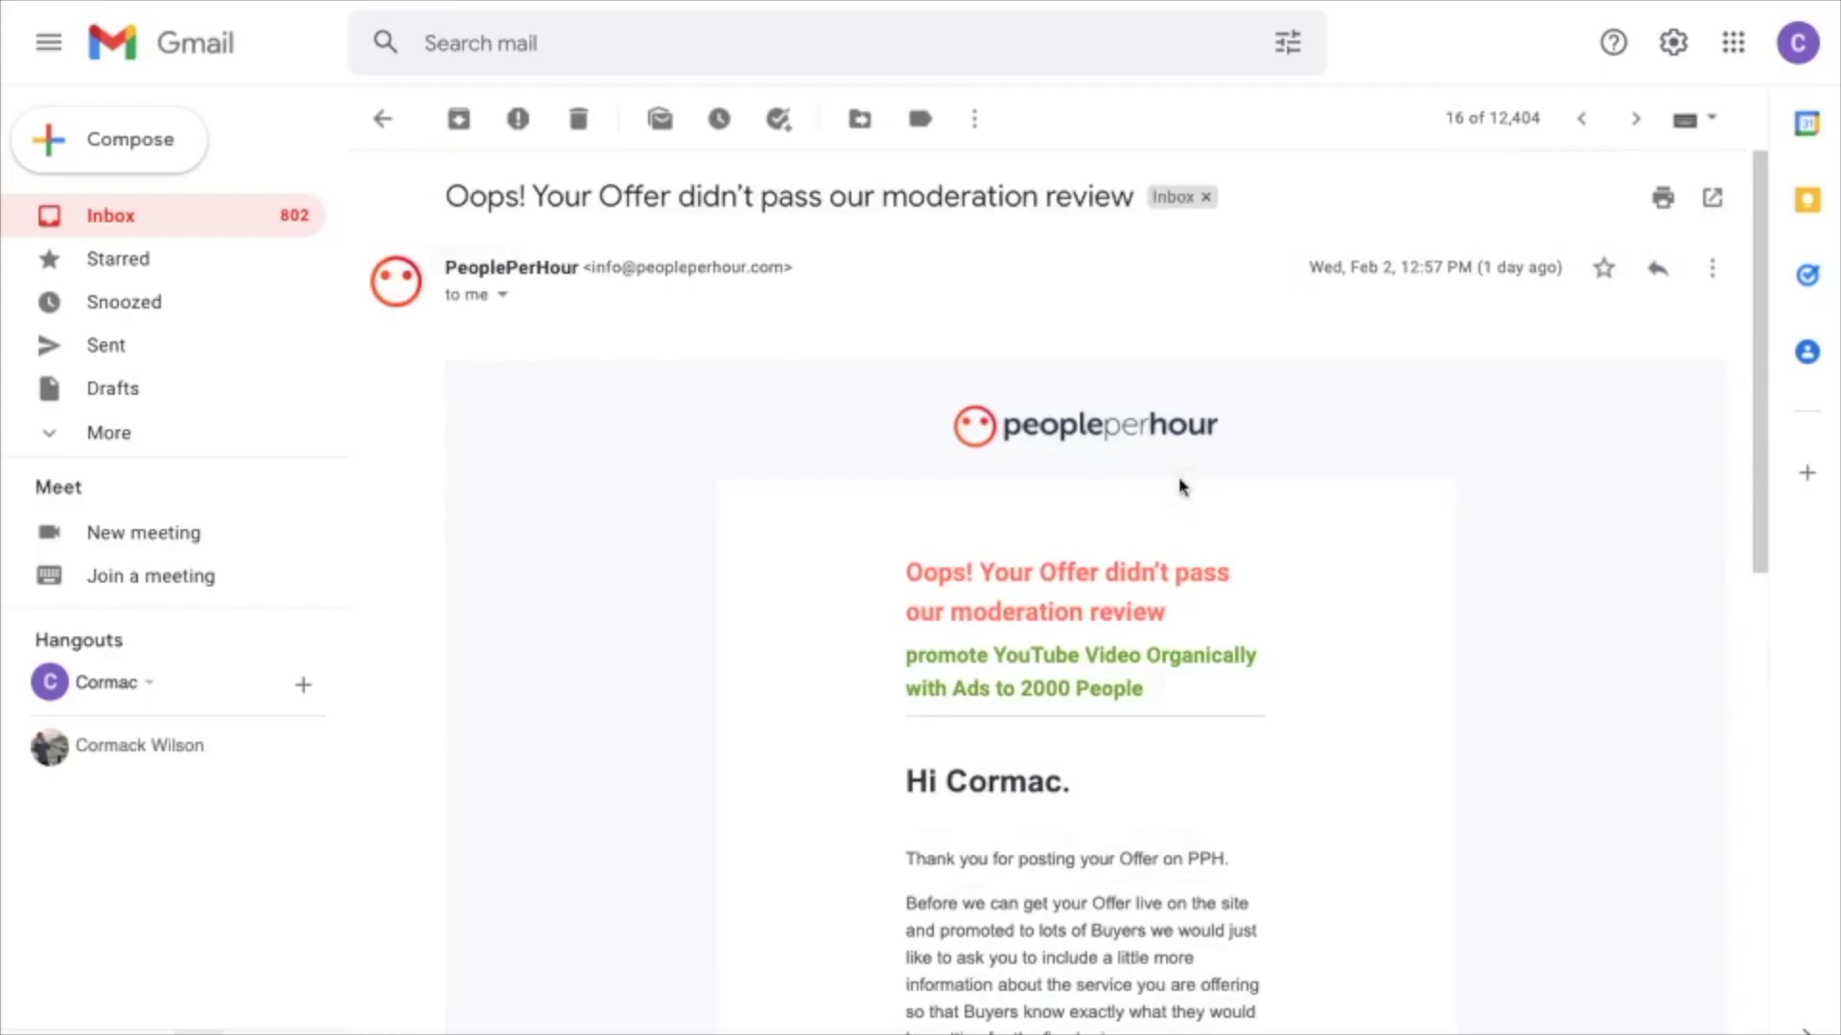
Read the PeoplePerHour email in Gmail about the offer's moderation review.
scroll(1180, 487, "down", 4)
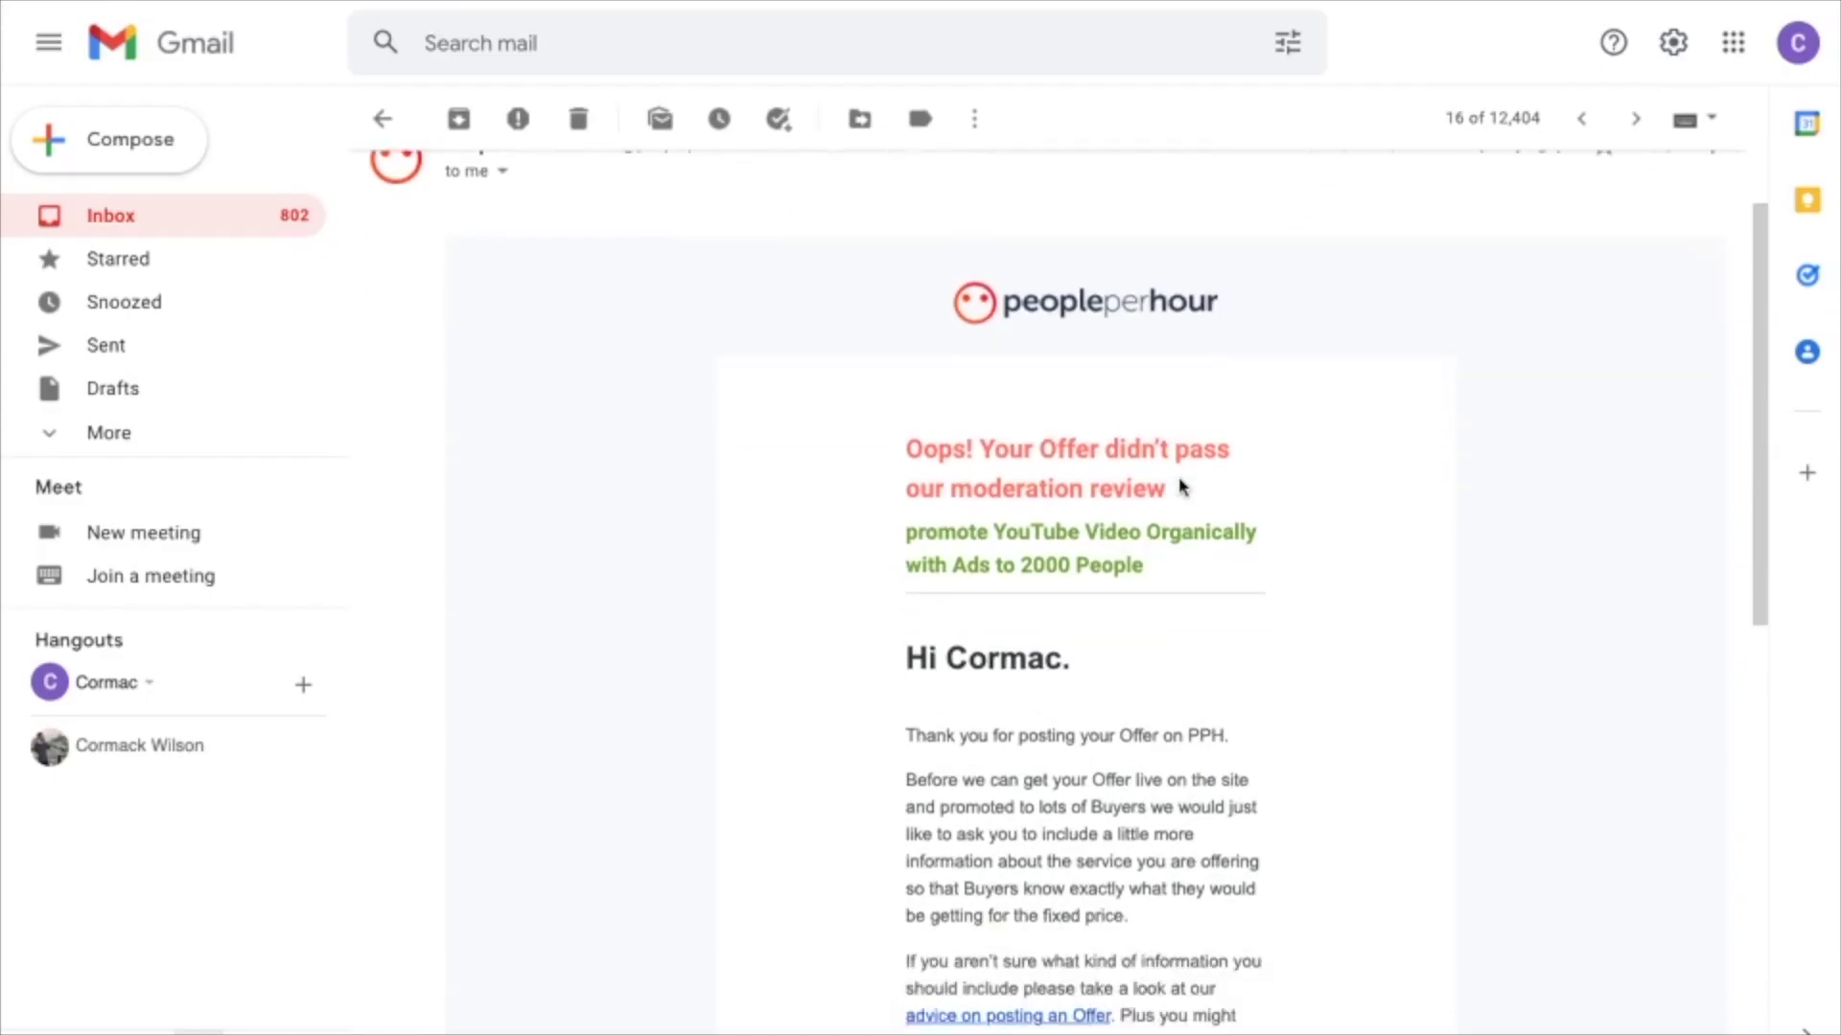
scroll(1180, 487, "down", 3)
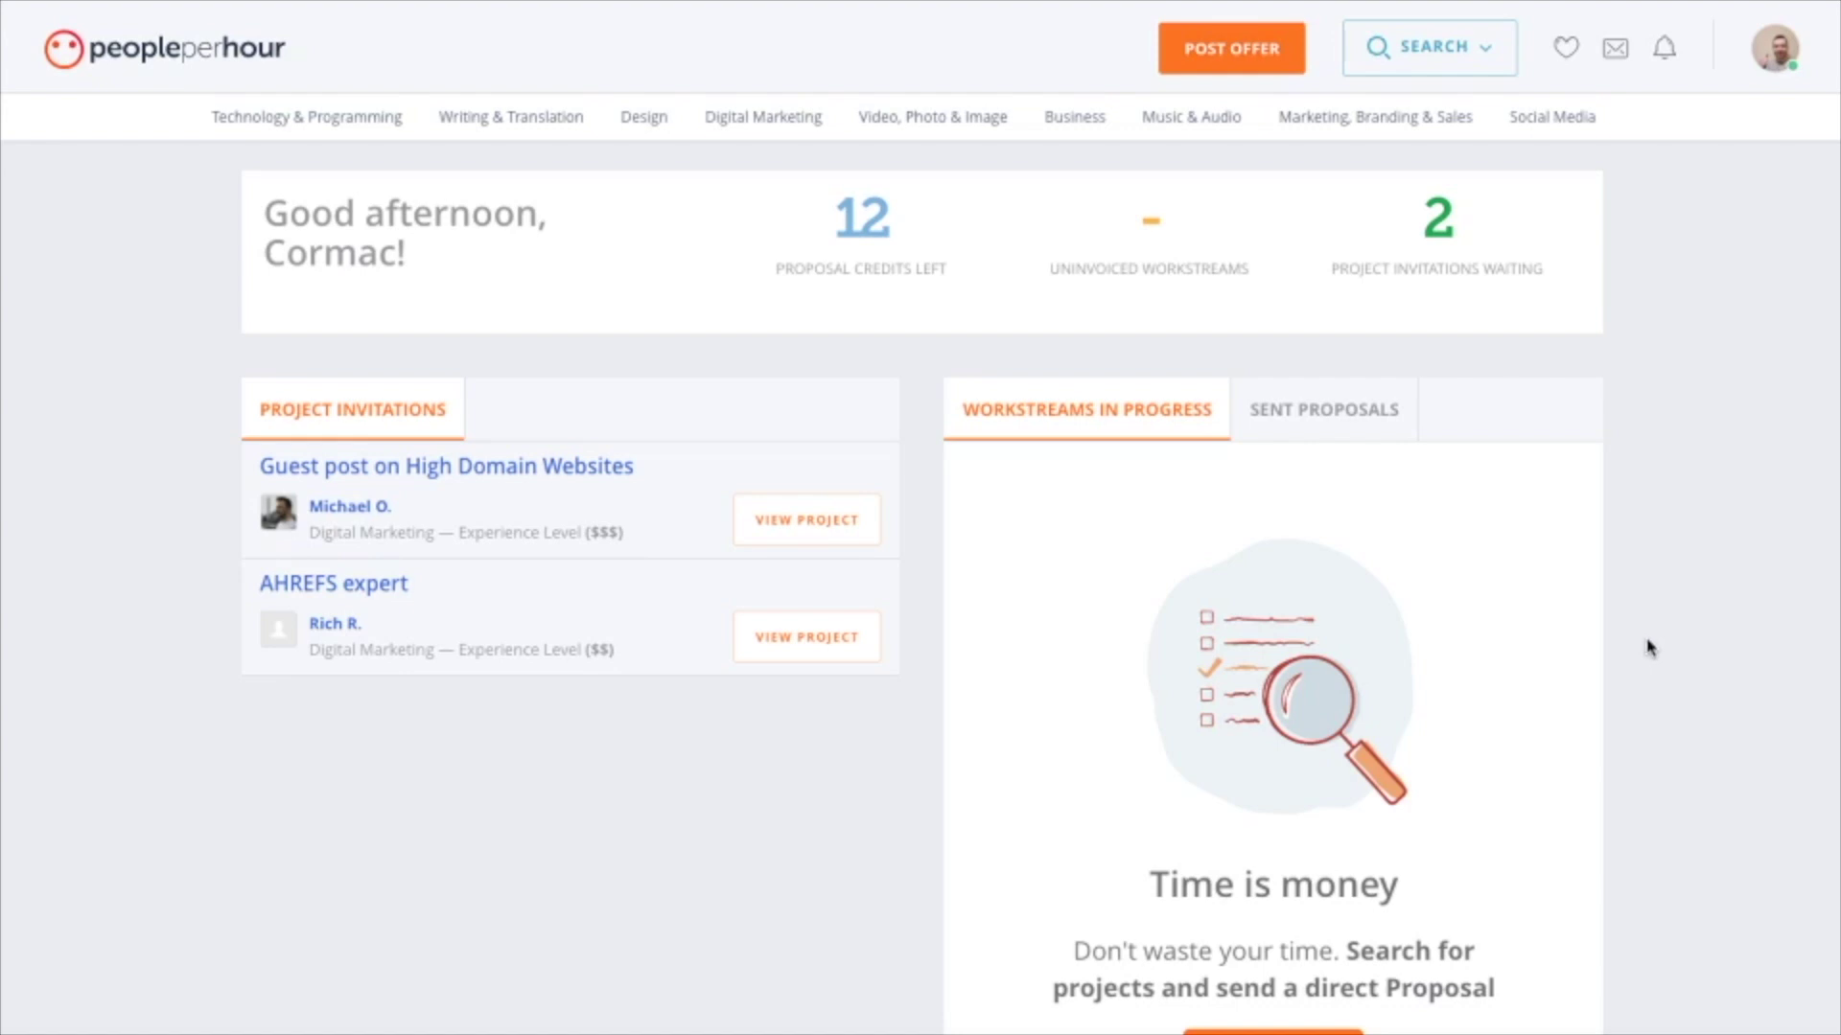
Open the freelancer's own profile and view the offers listed on it.
left_click(1769, 55)
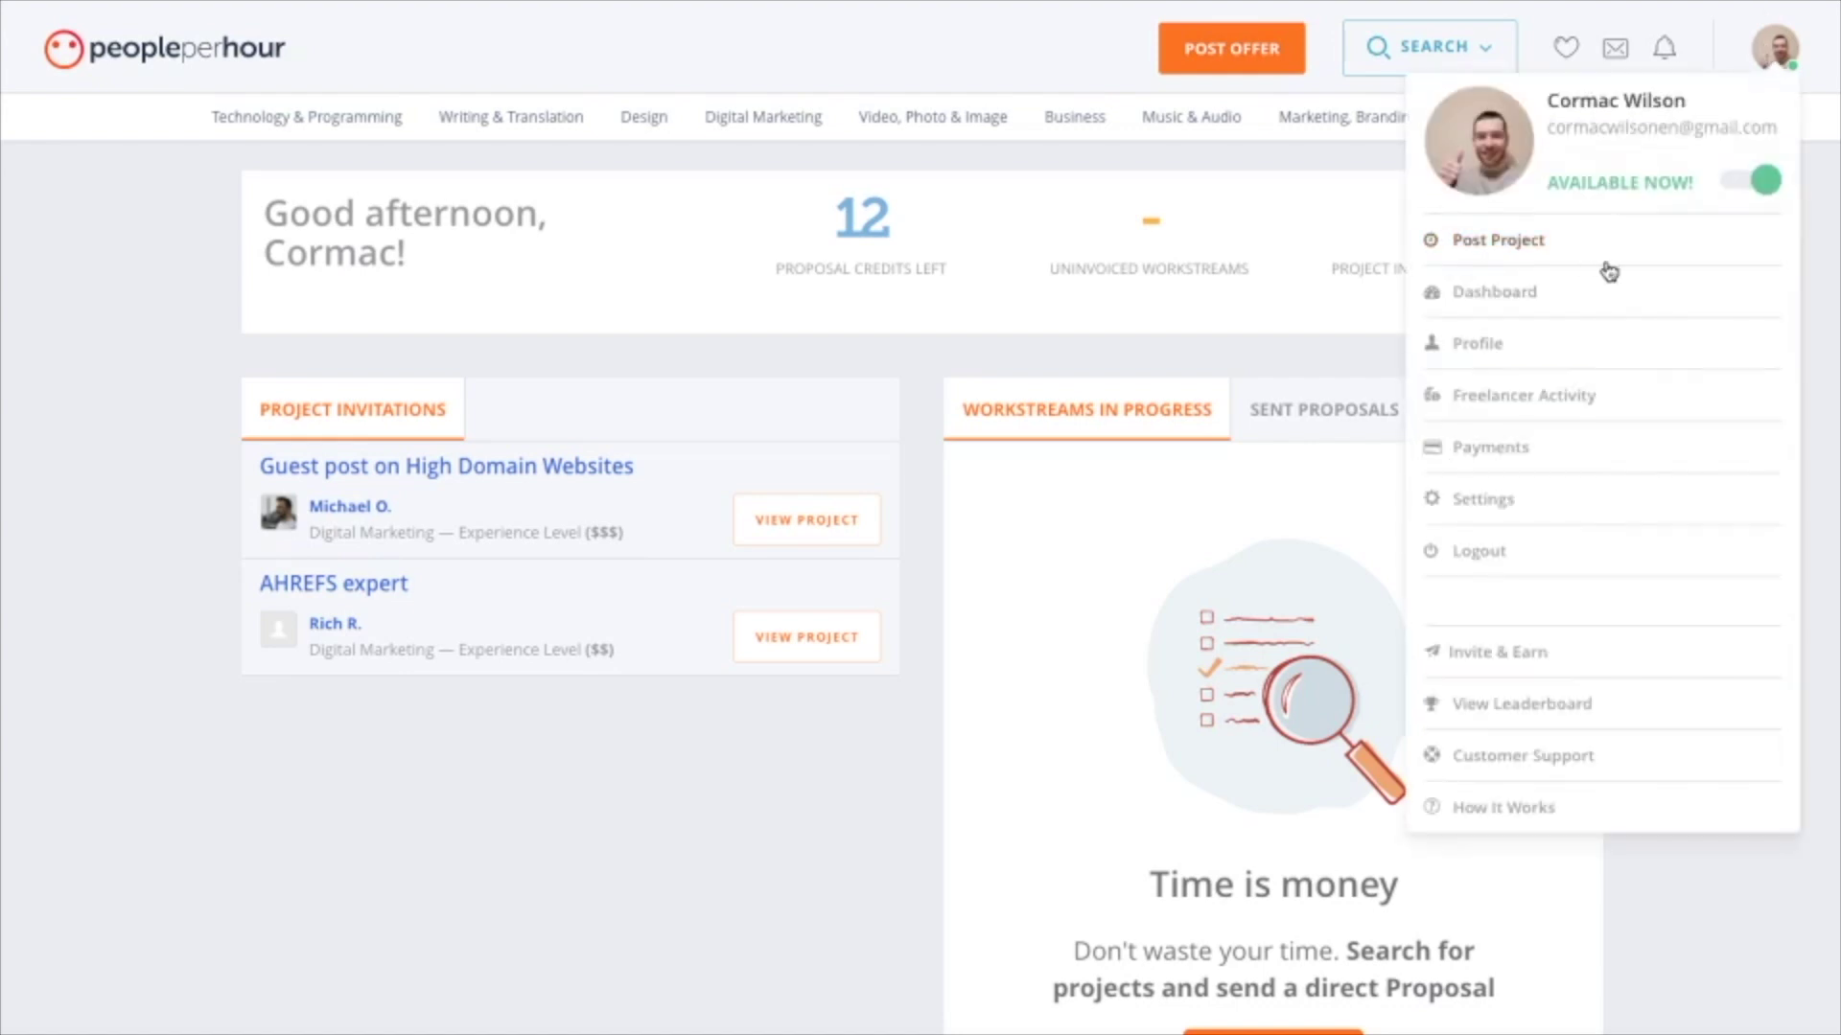
left_click(1539, 356)
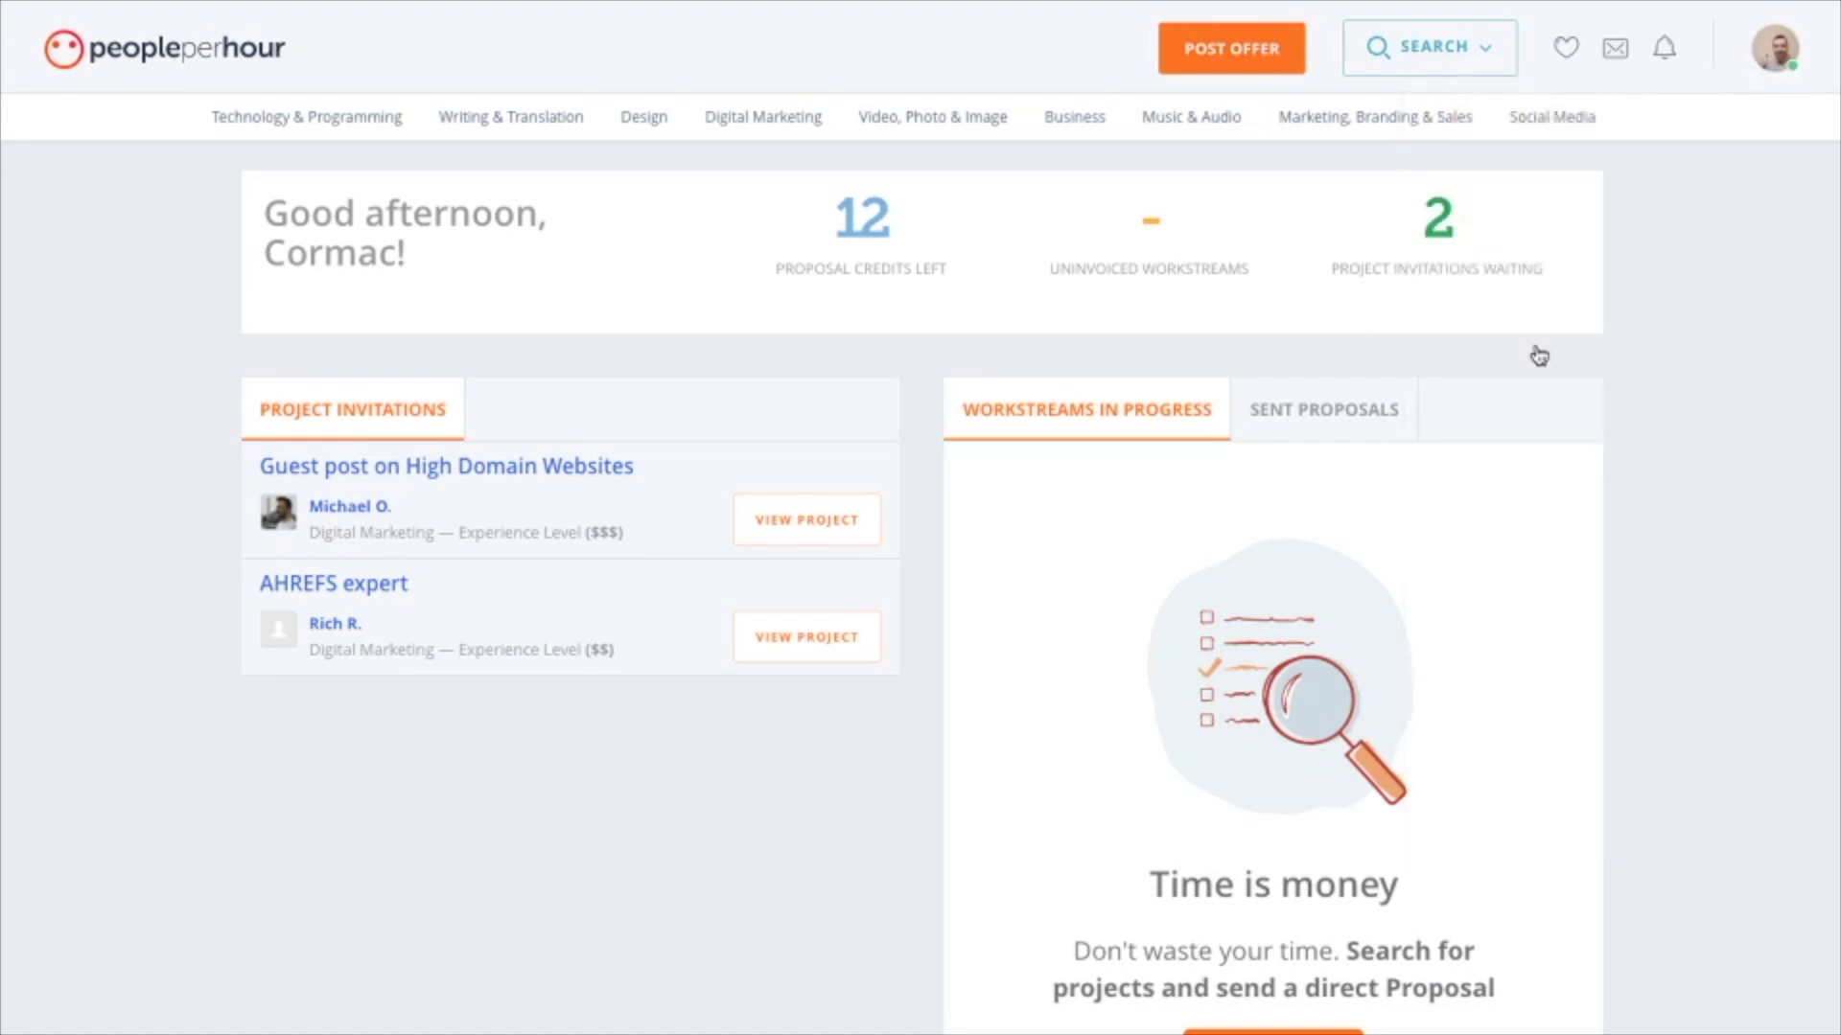
scroll(1192, 361, "down", 2)
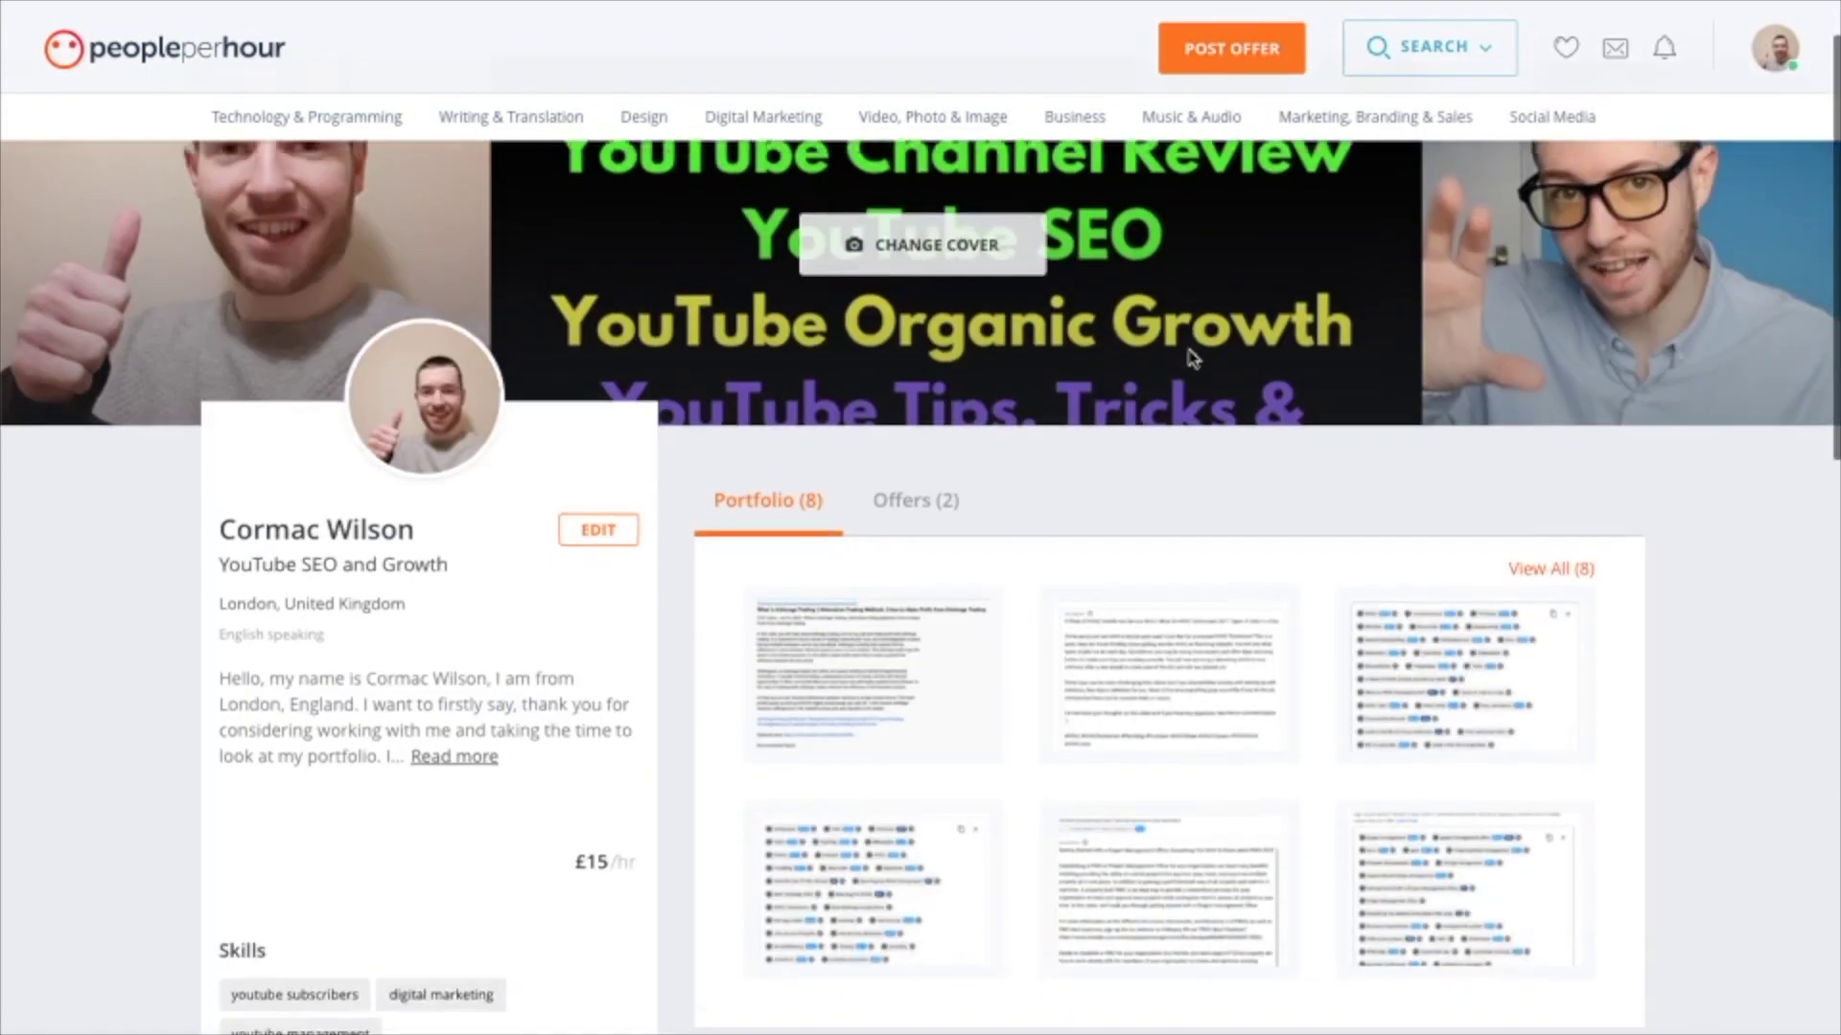
left_click(949, 387)
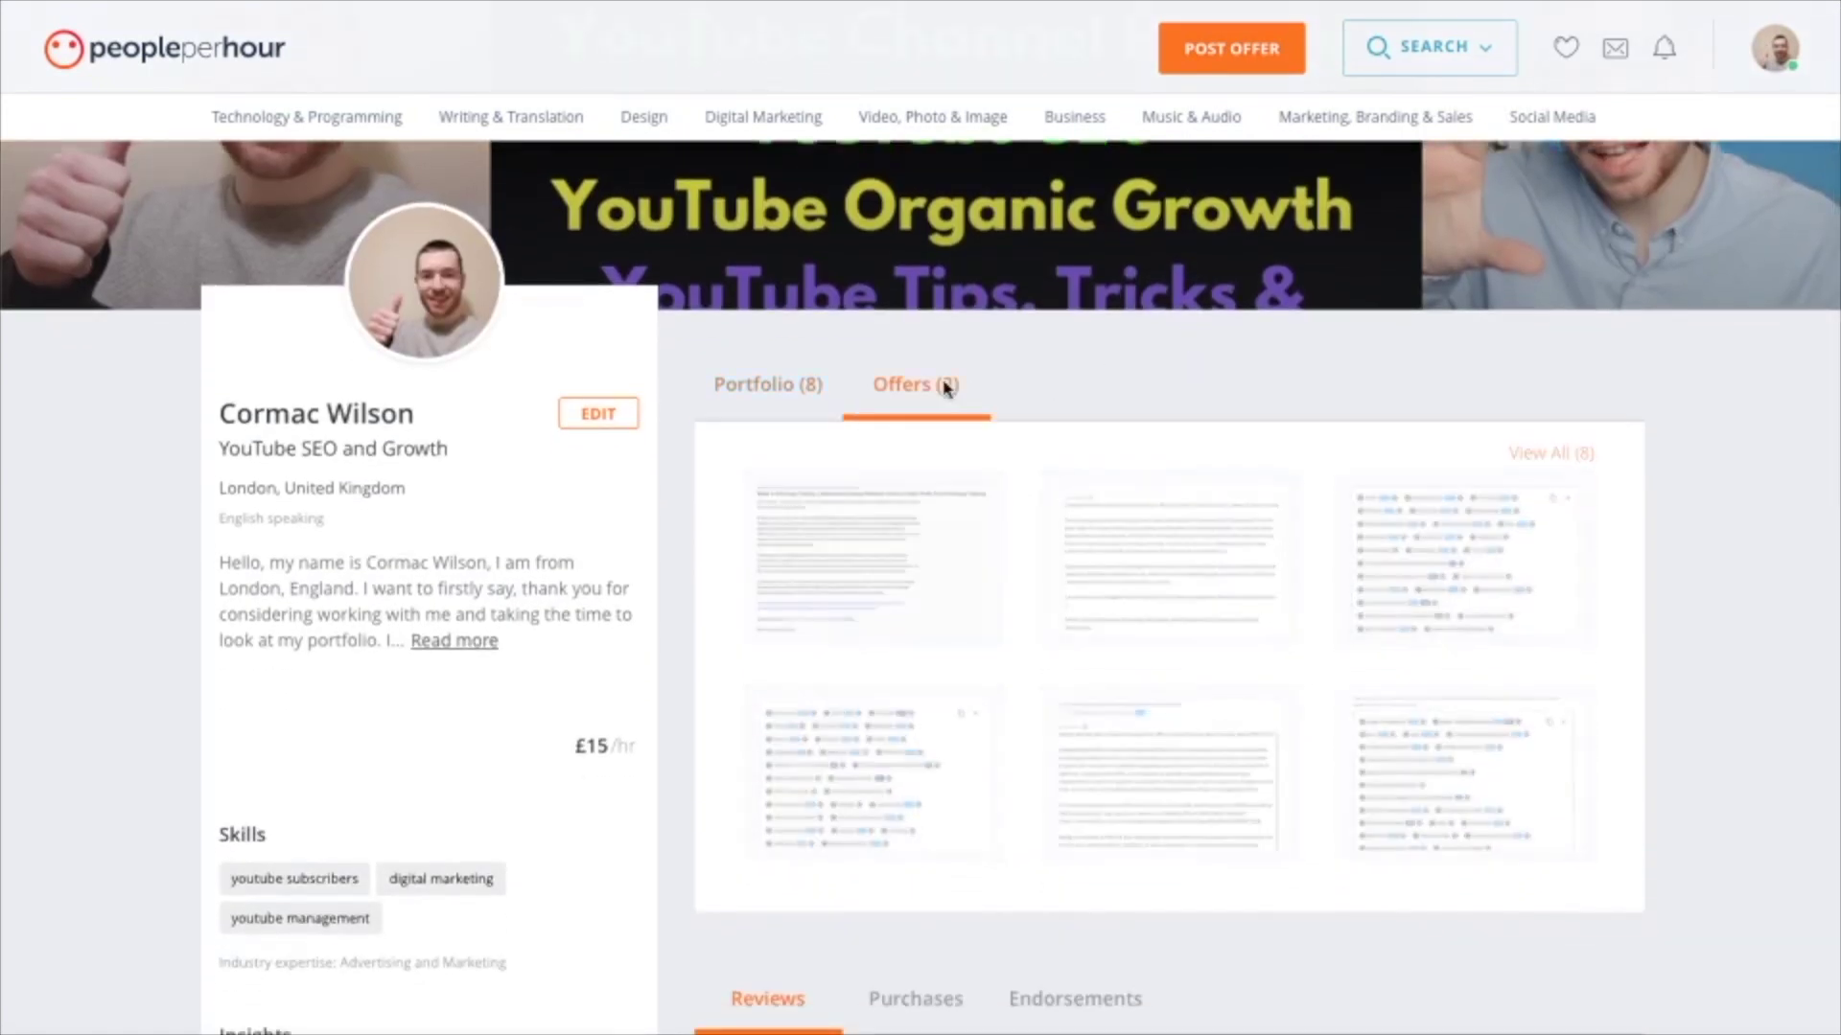
scroll(1153, 394, "down", 2)
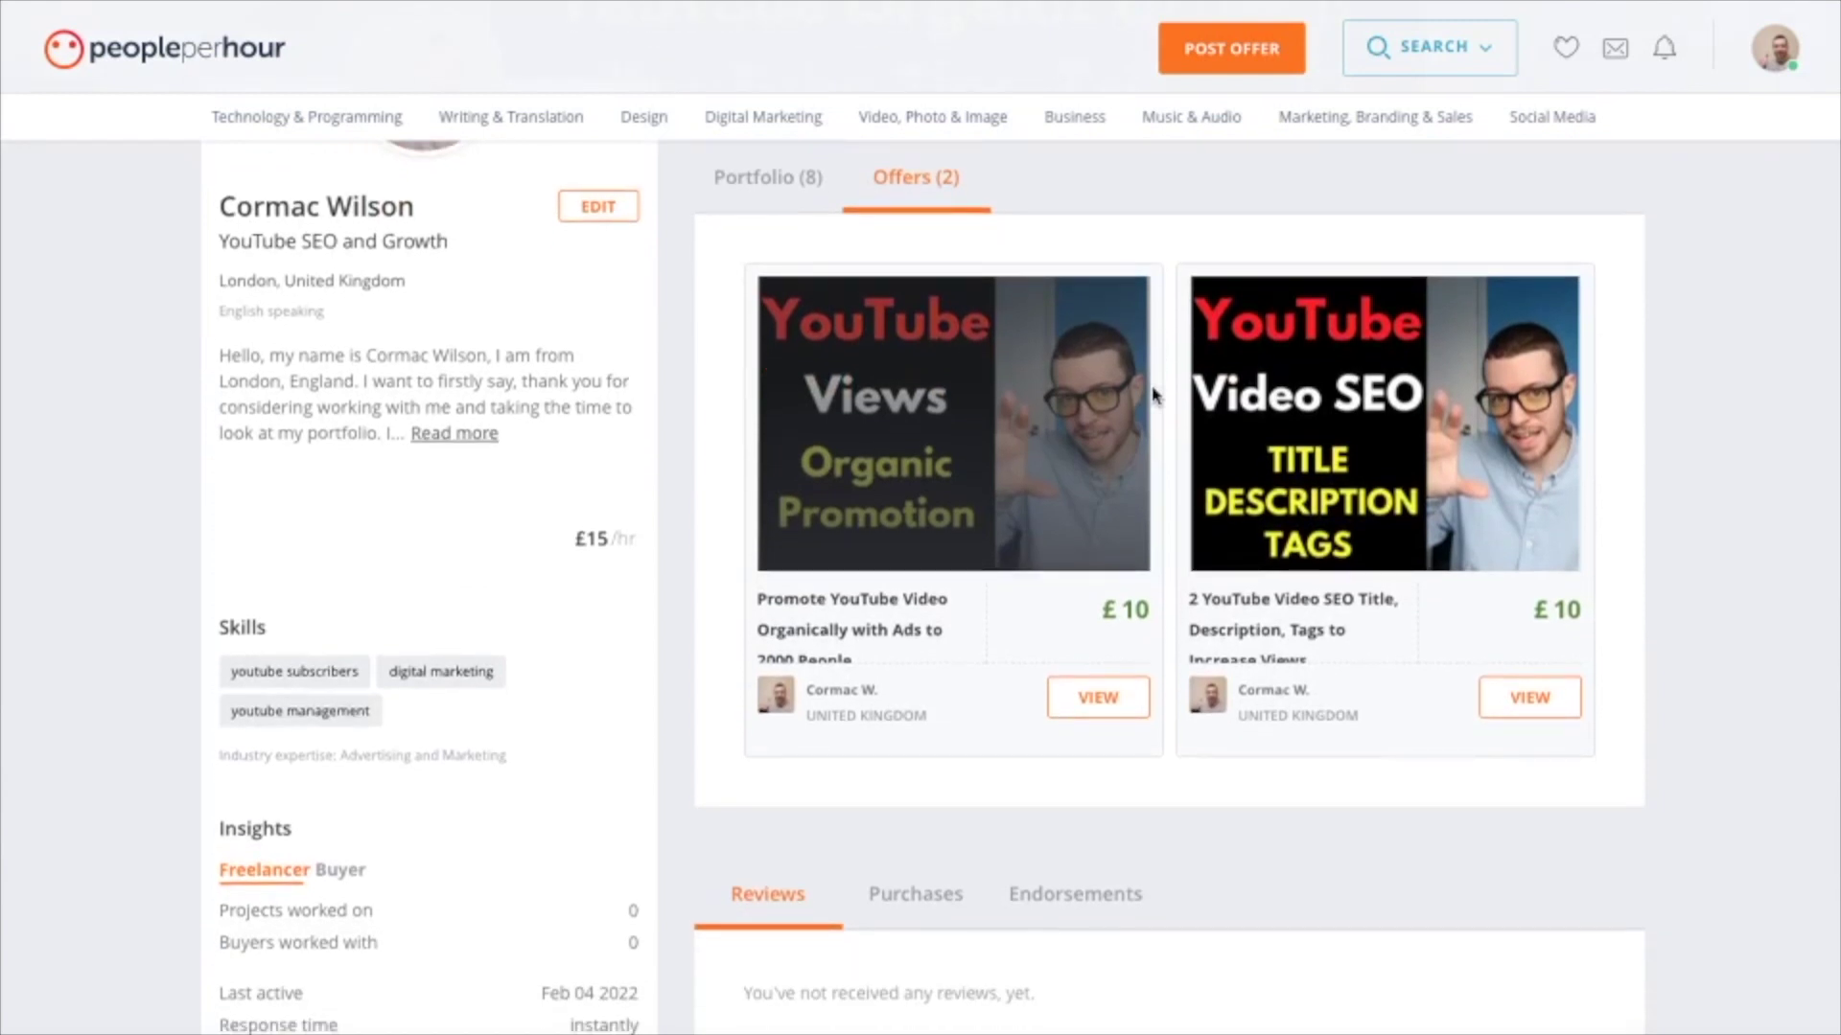
Check the profile's purchases and endorsements along with the account connection details.
scroll(1154, 394, "down", 4)
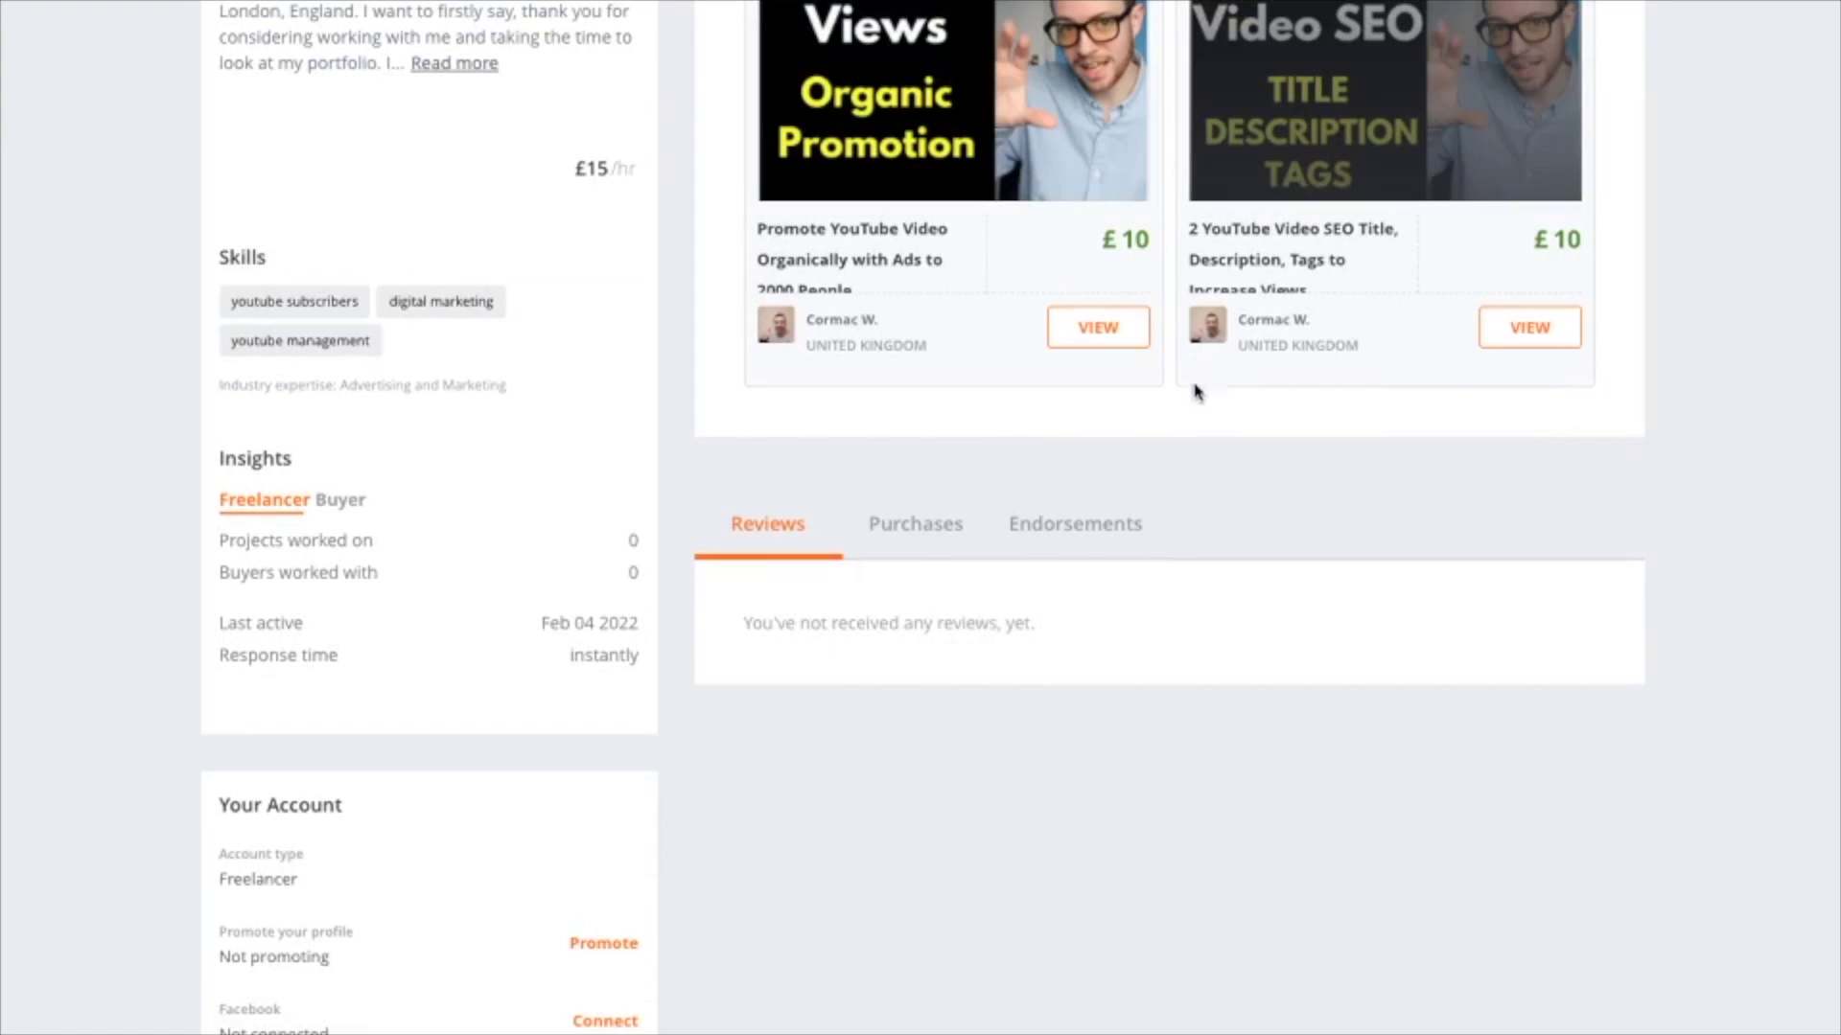
left_click(922, 525)
scroll(927, 522, "down", 5)
scroll(927, 522, "down", 1)
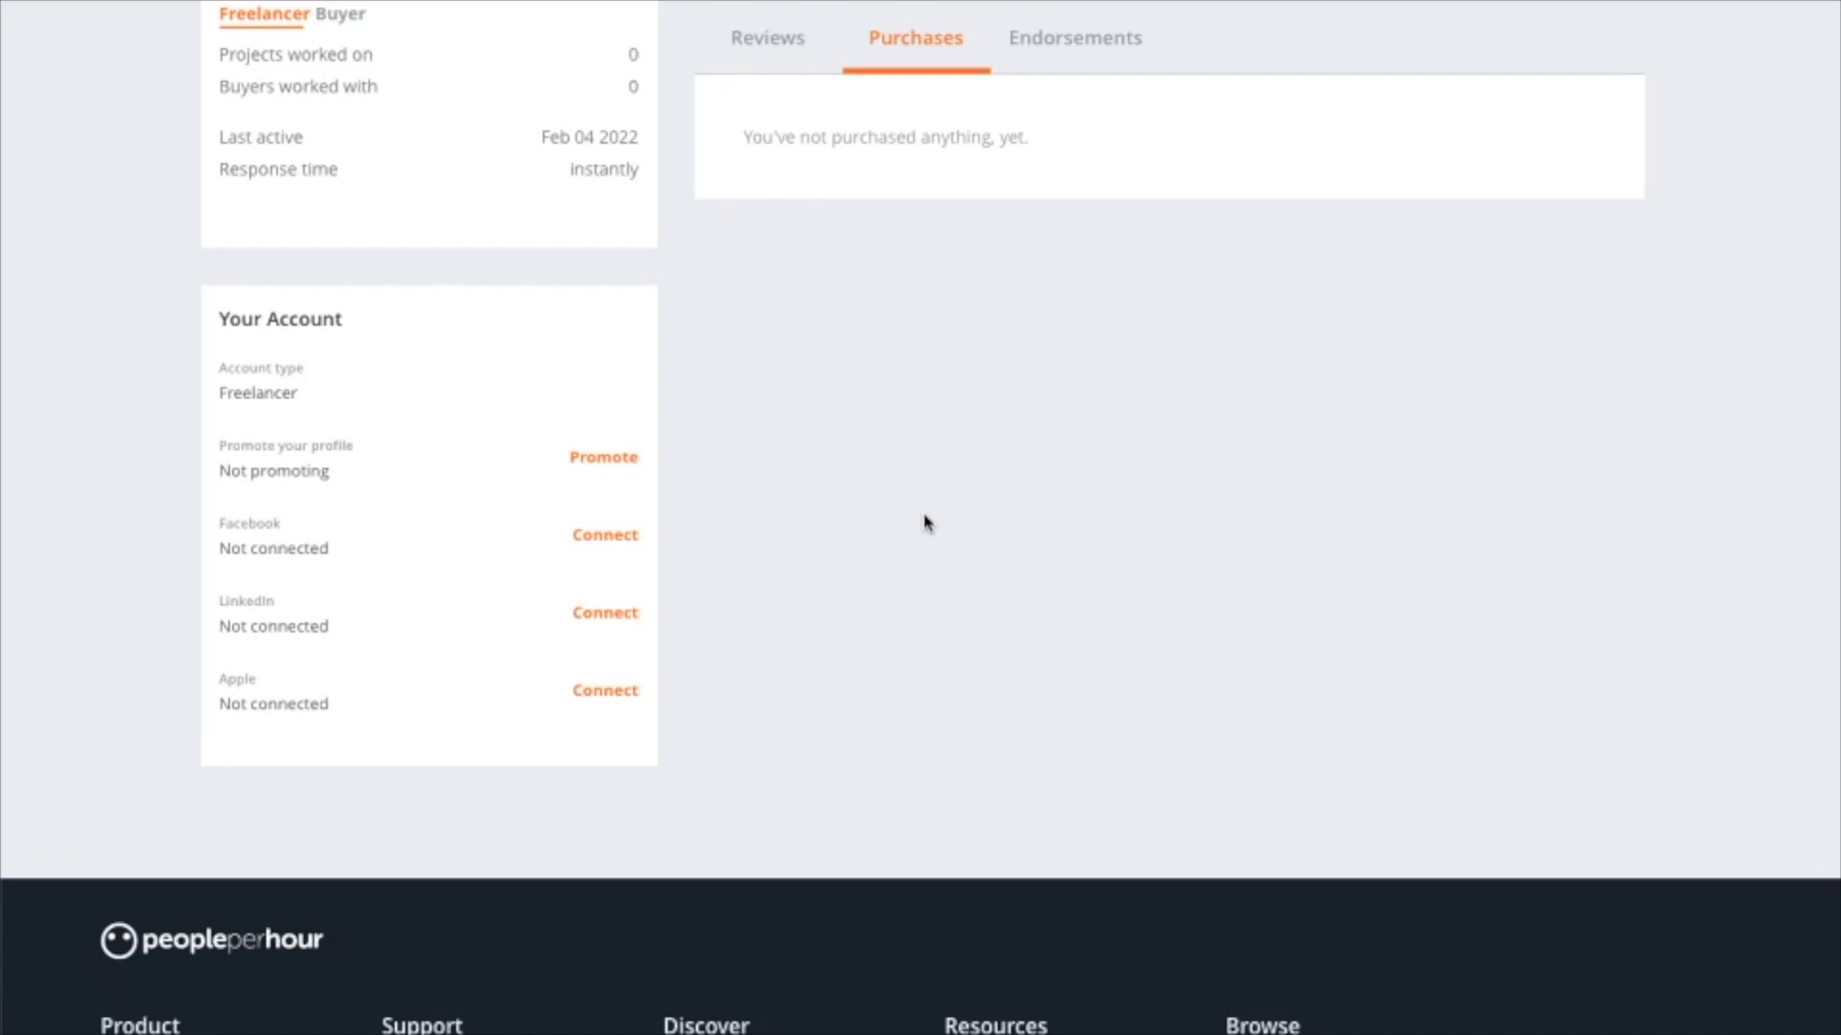
scroll(1035, 337, "up", 5)
left_click(1119, 454)
scroll(1119, 452, "down", 5)
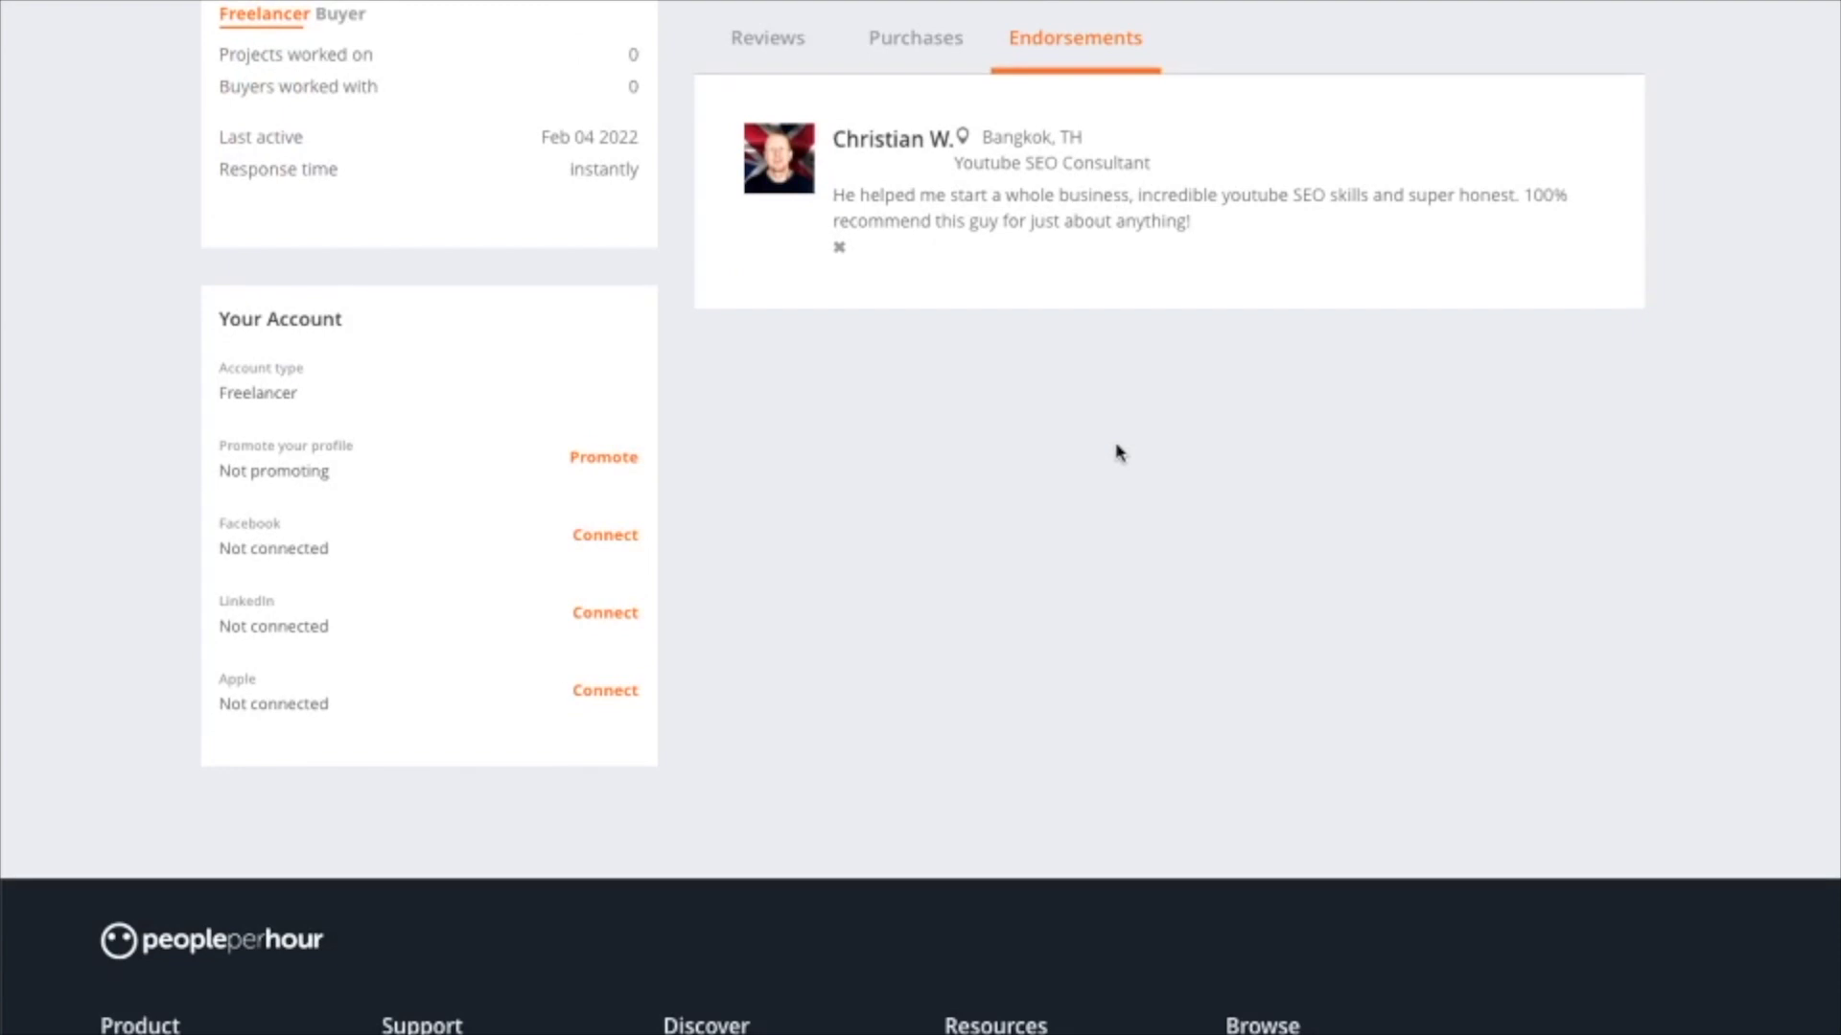
scroll(1118, 453, "up", 4)
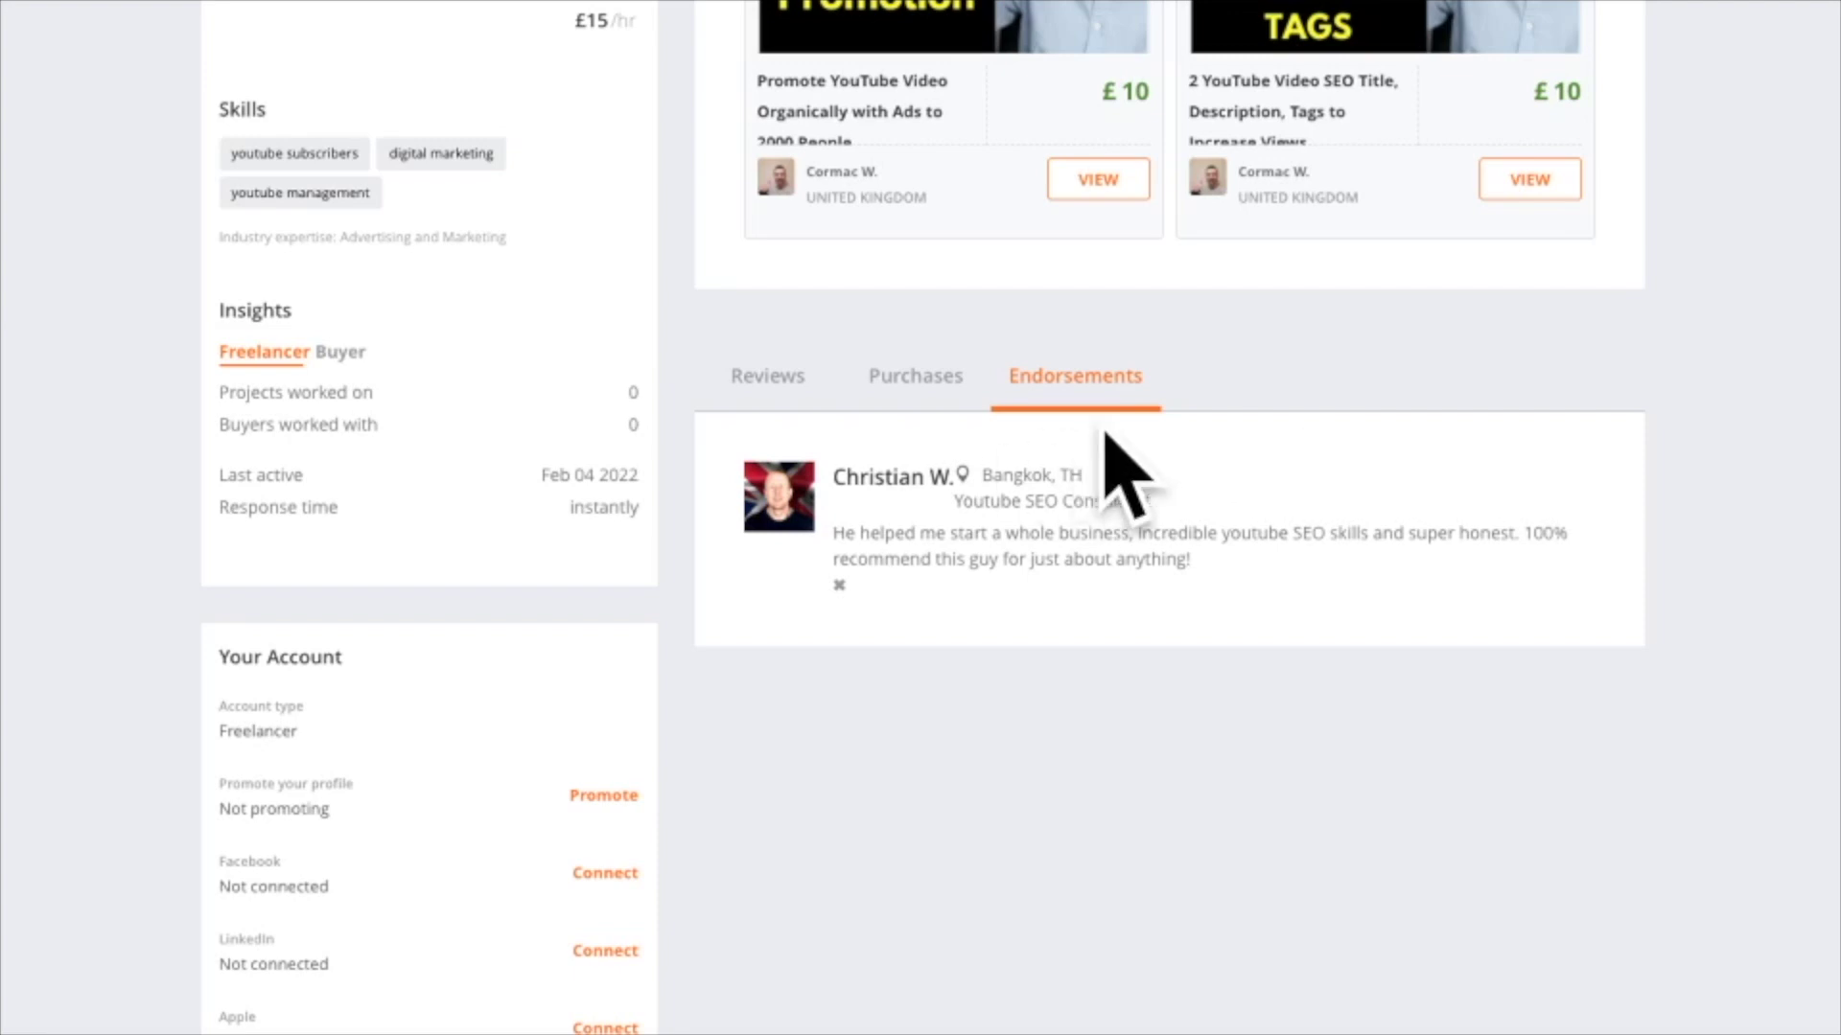
View the profile's full portfolio gallery, go to the next sample and close the gallery.
scroll(1109, 452, "up", 4)
scroll(1101, 435, "up", 2)
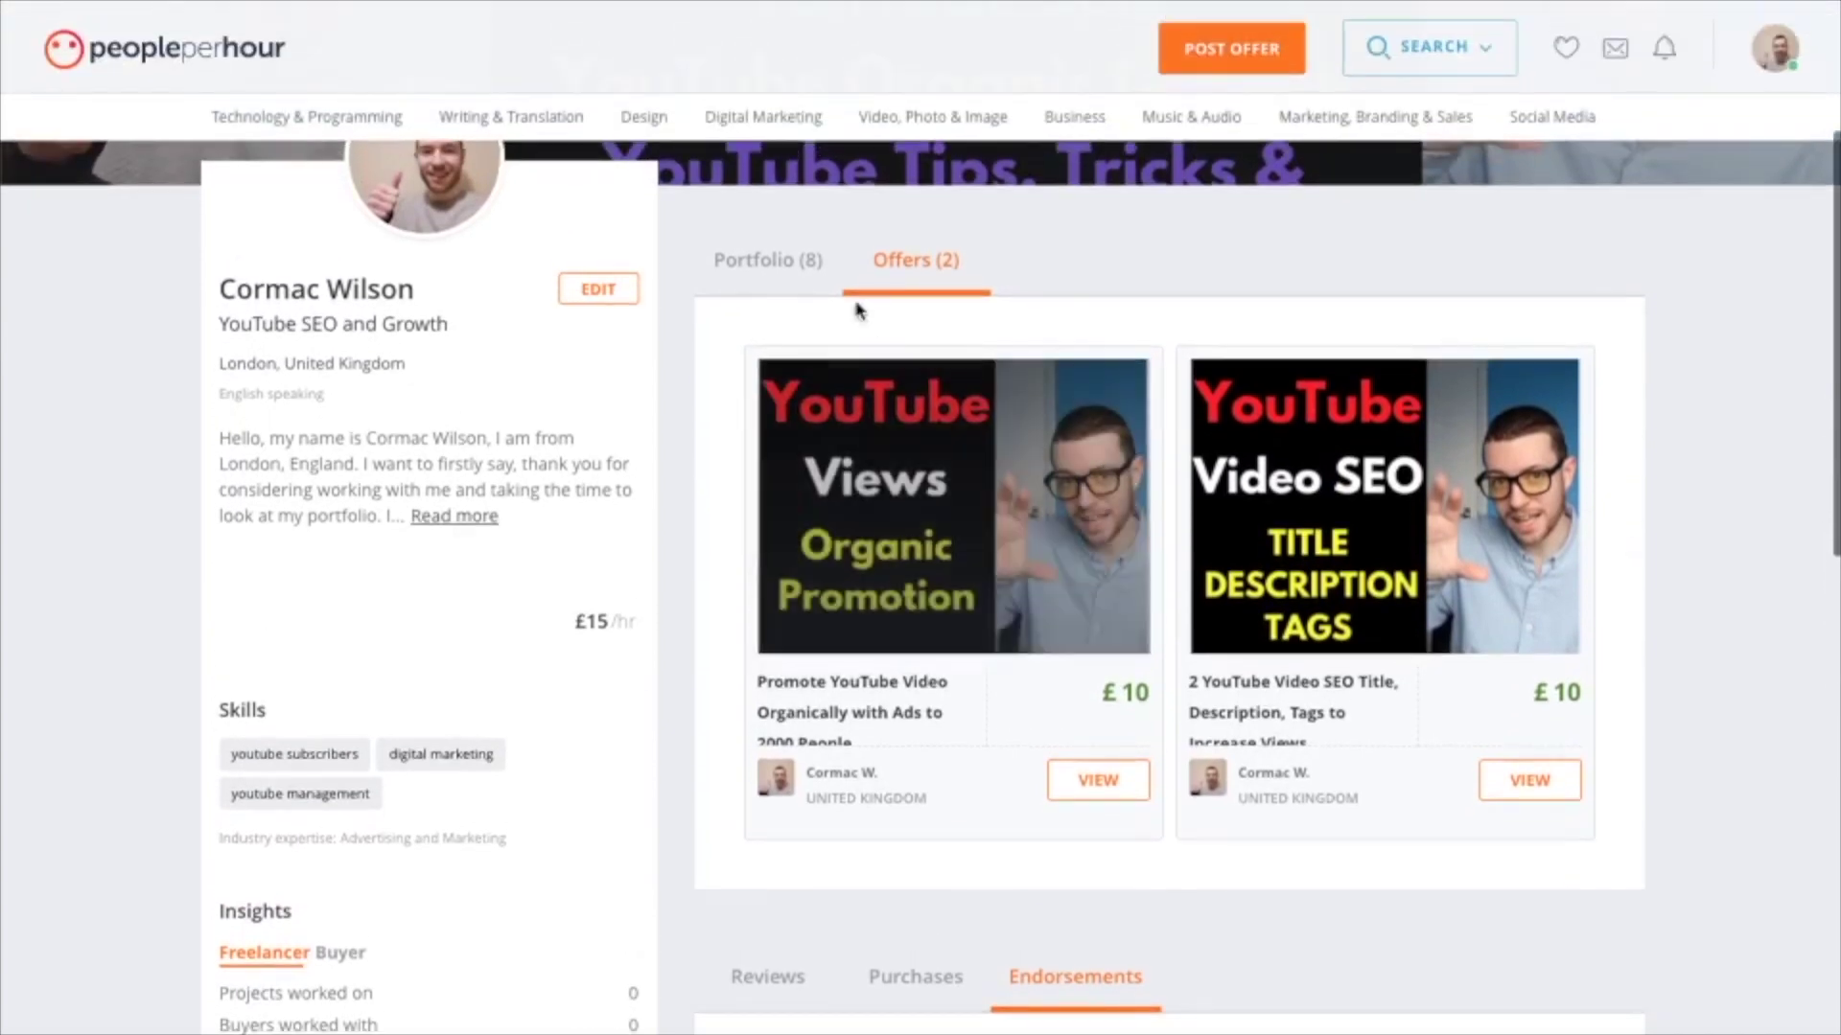
left_click(789, 261)
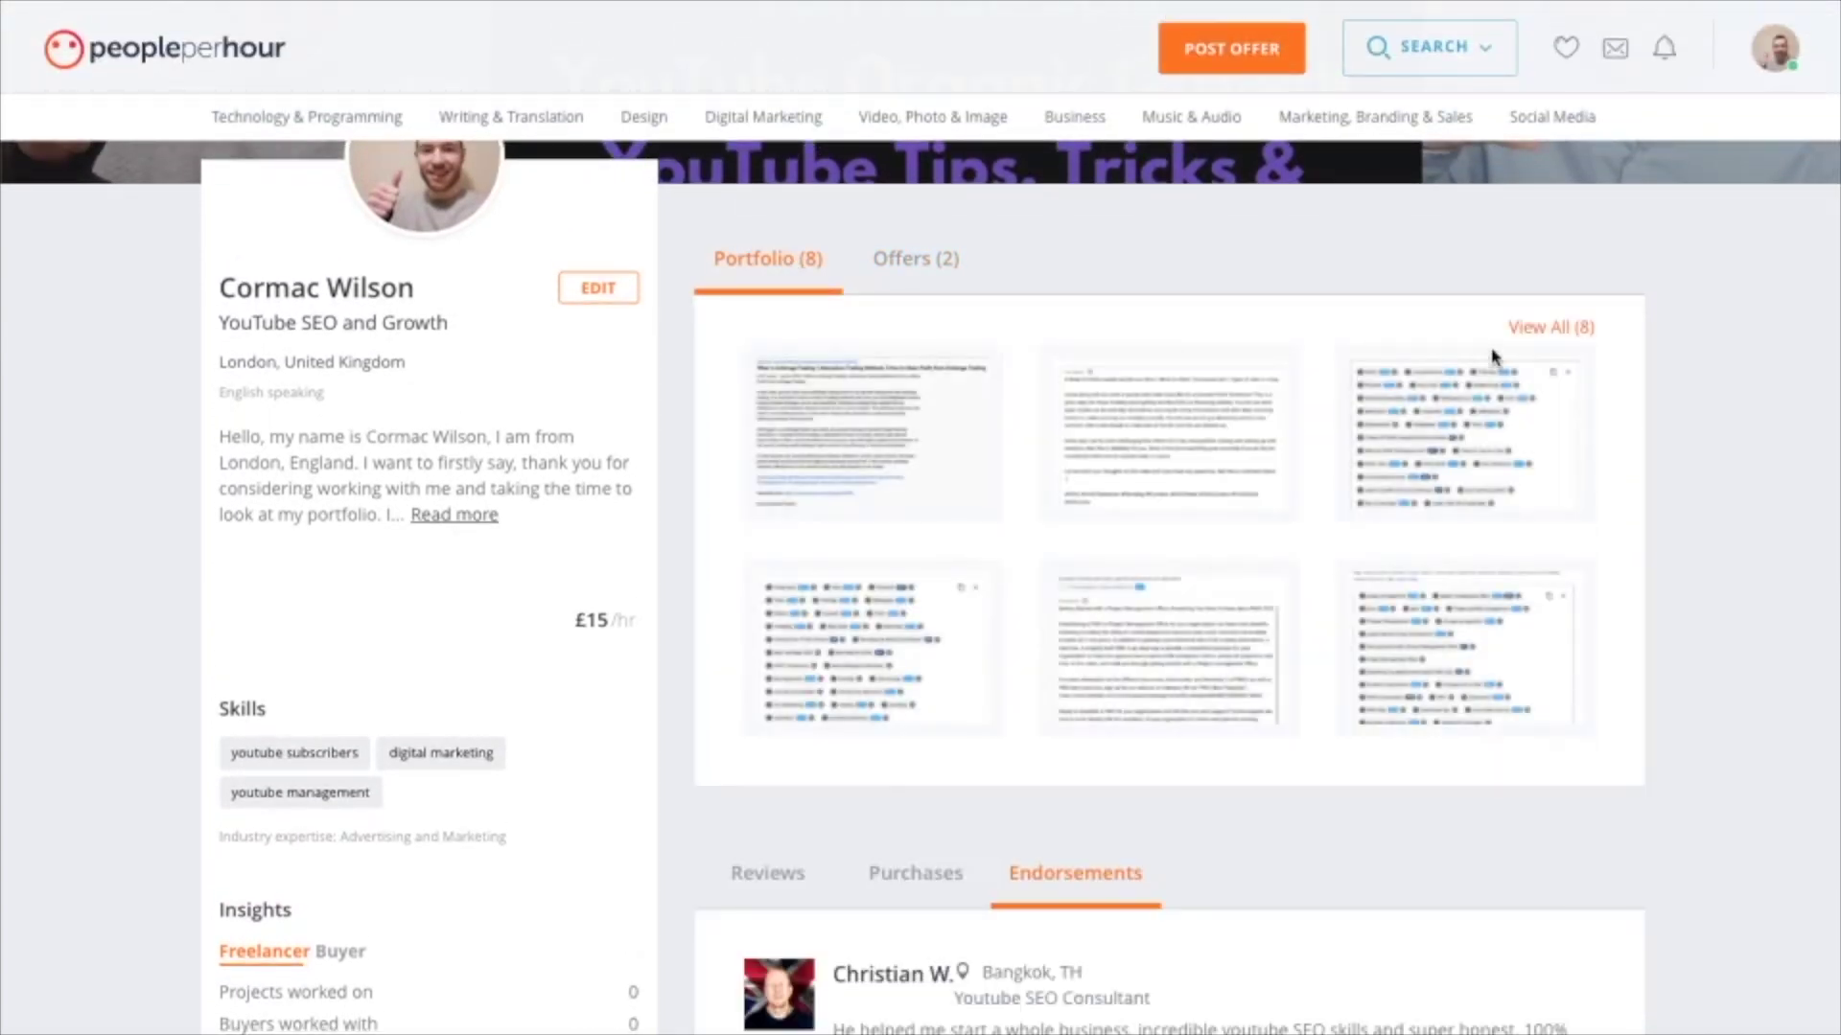
left_click(1530, 327)
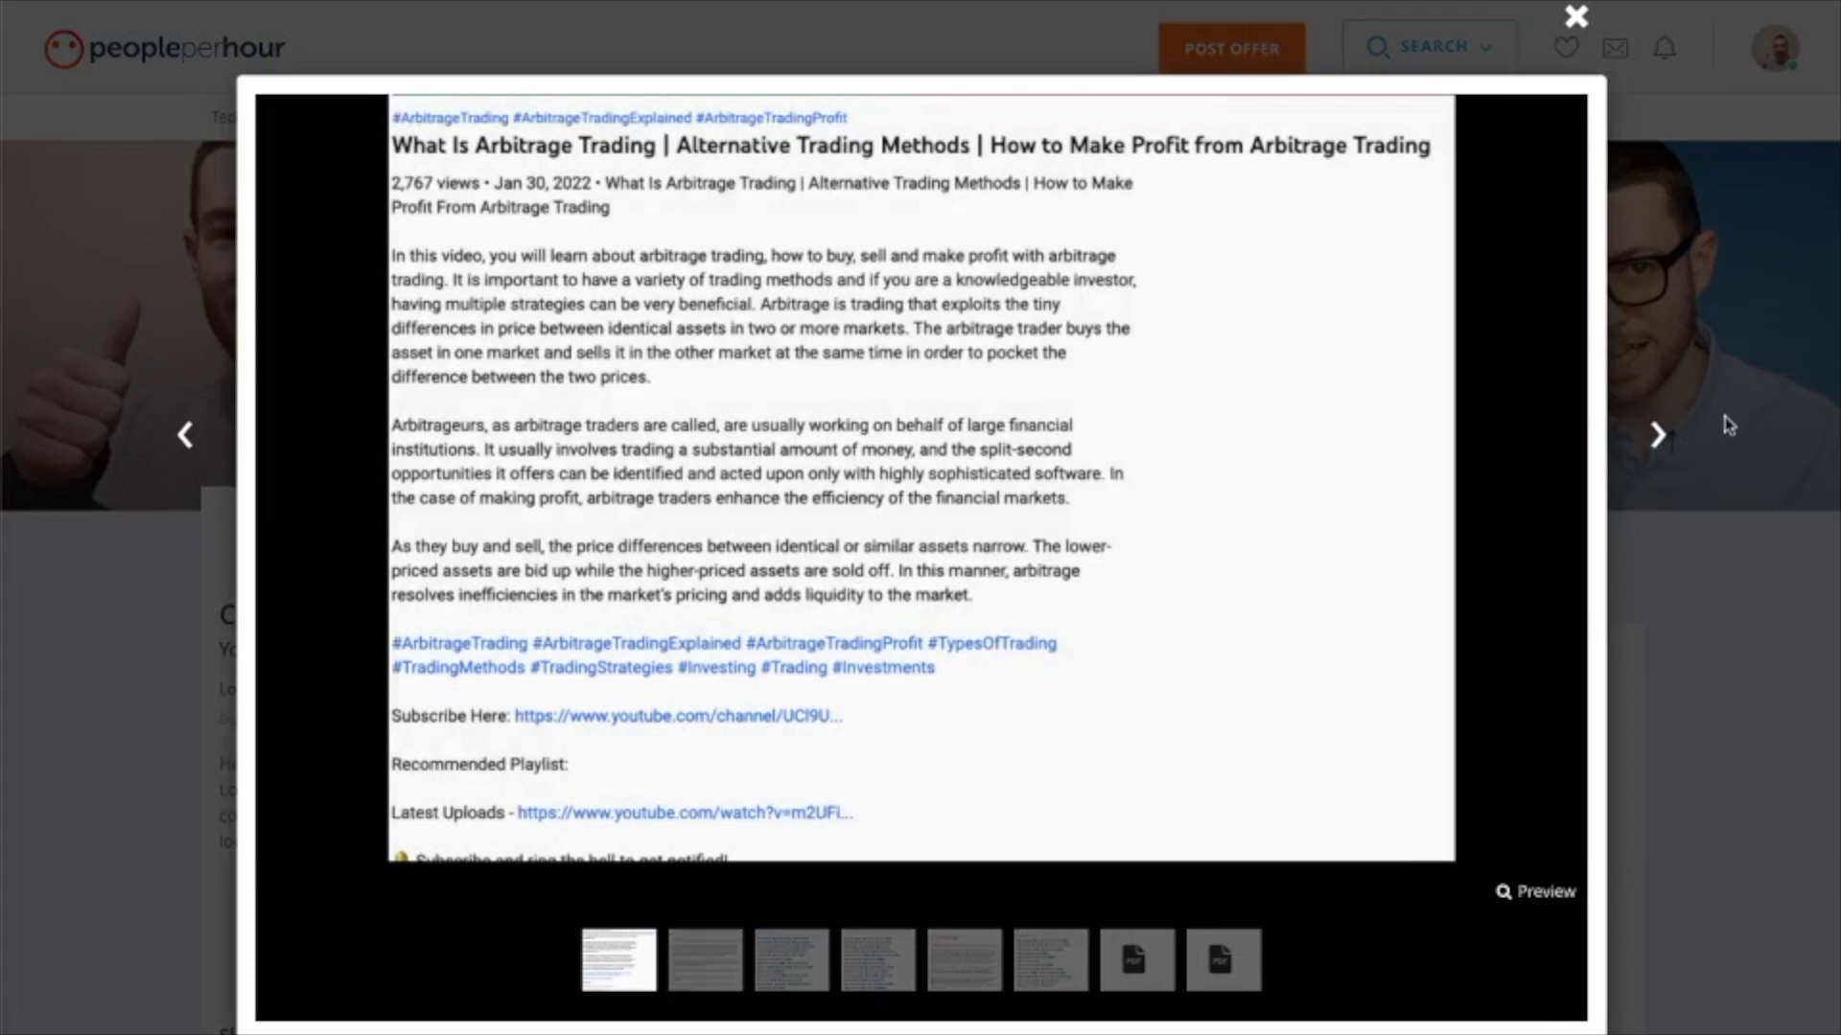
left_click(1658, 436)
left_click(1576, 17)
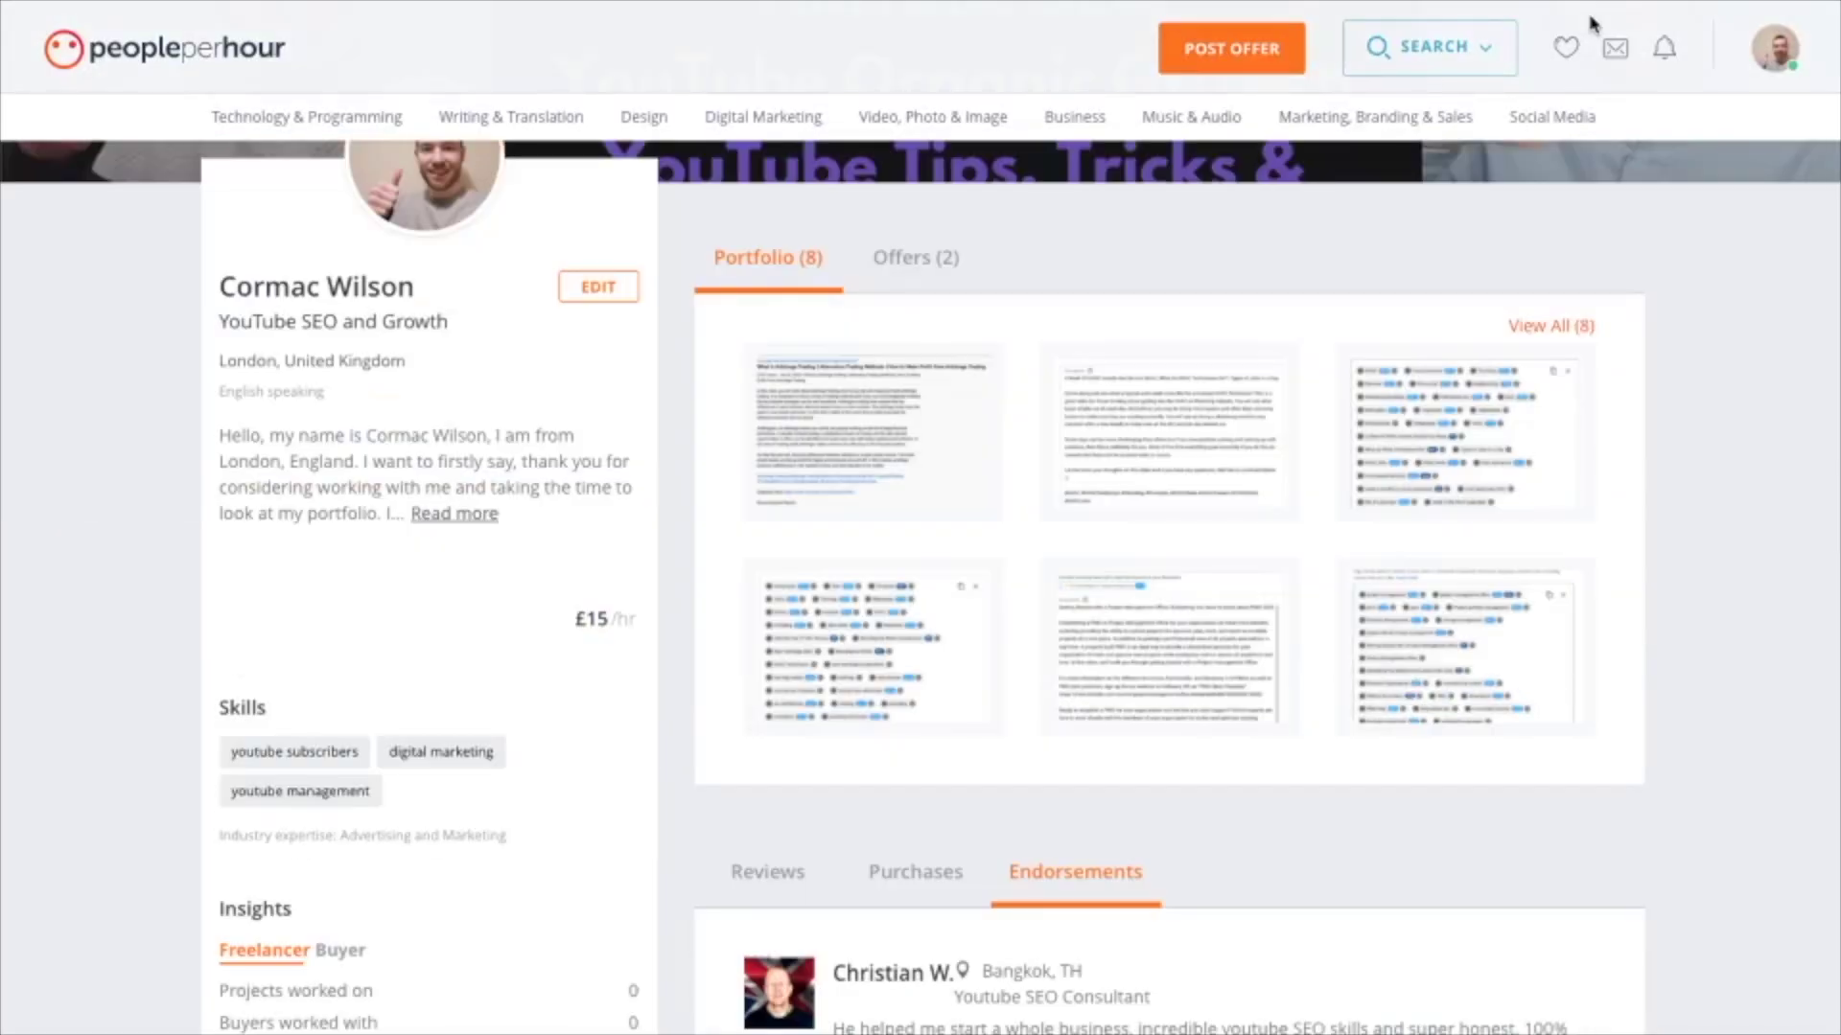
Return to the dashboard and check the quantity and price options for buying proposal credits.
left_click(1789, 65)
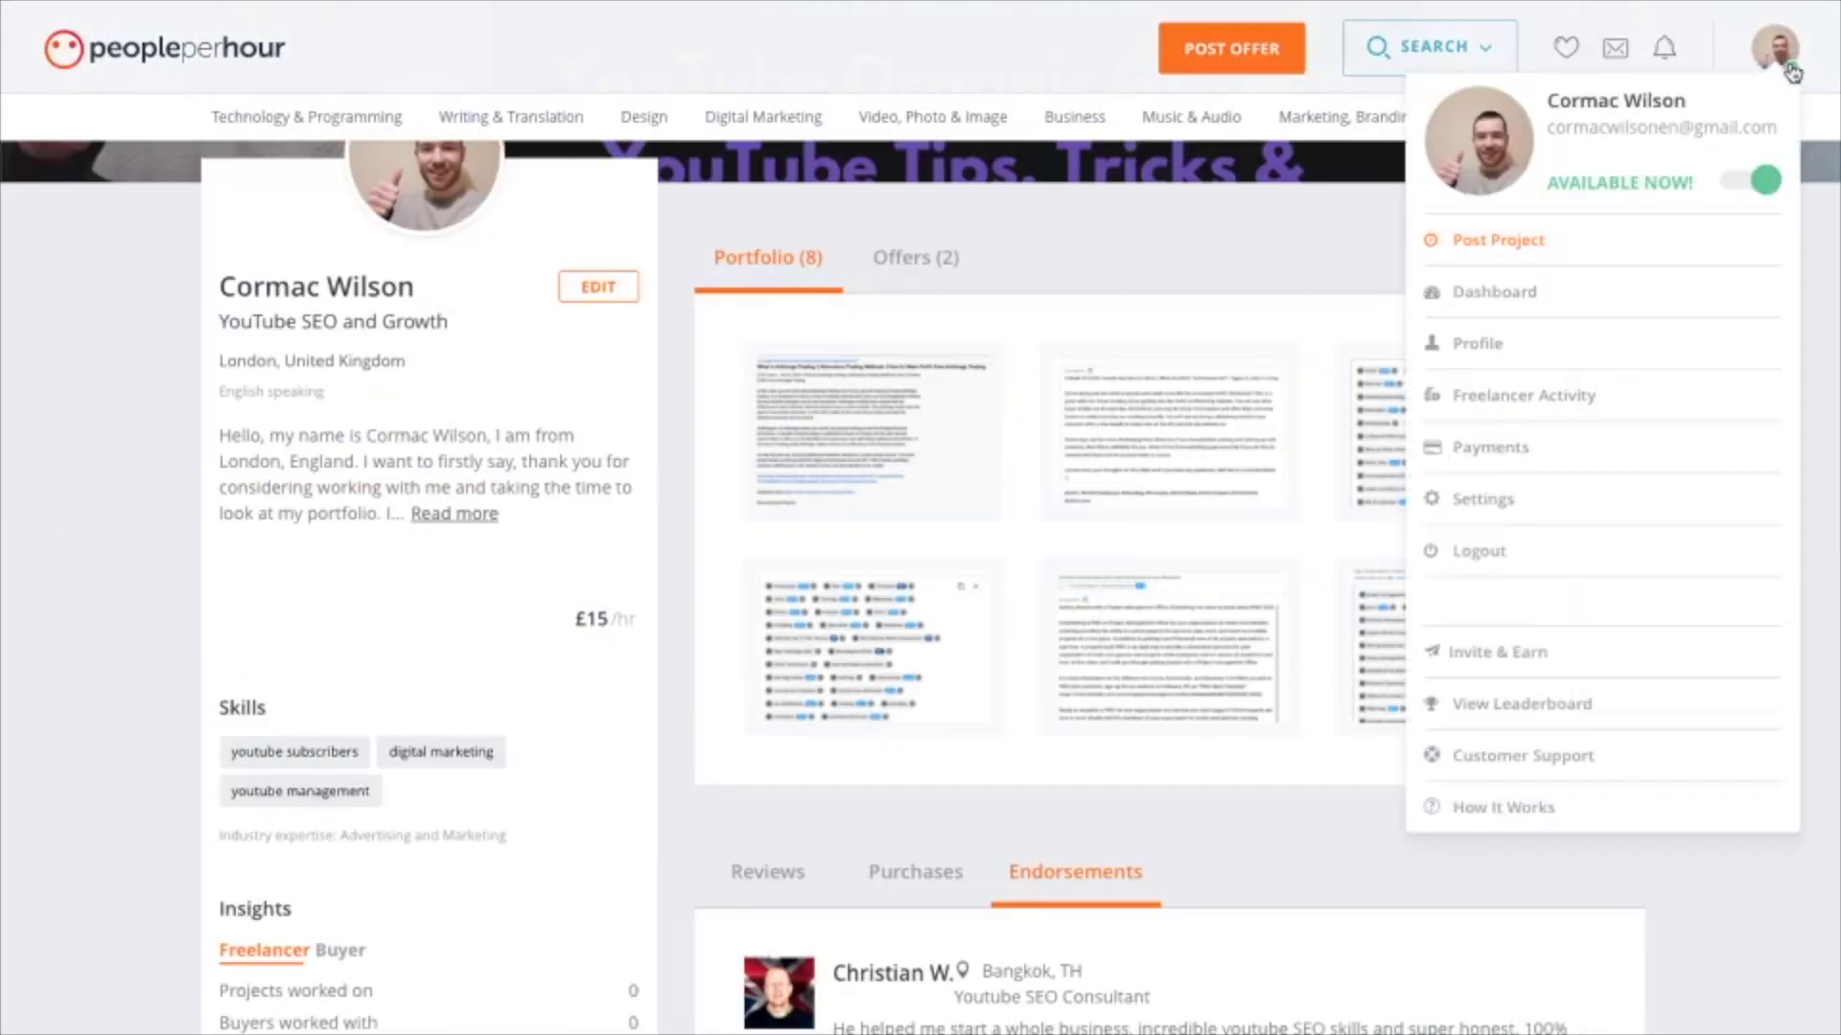
left_click(1501, 305)
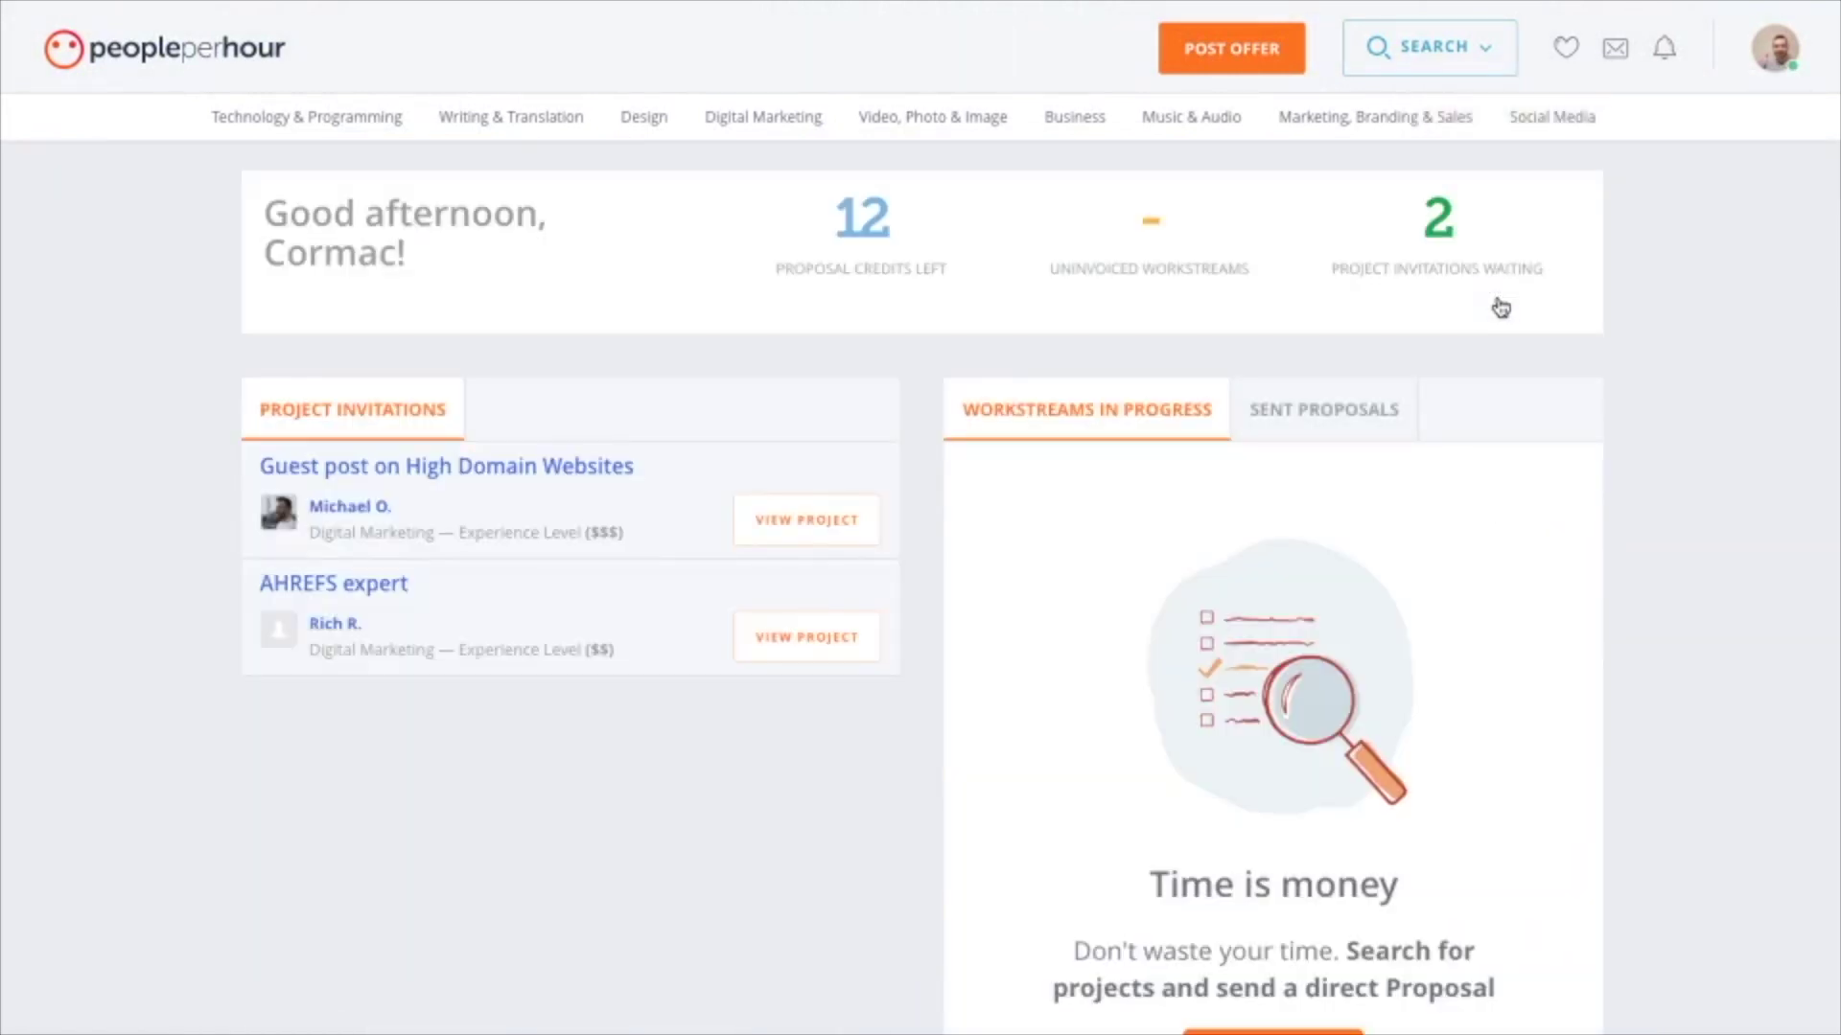
left_click(885, 272)
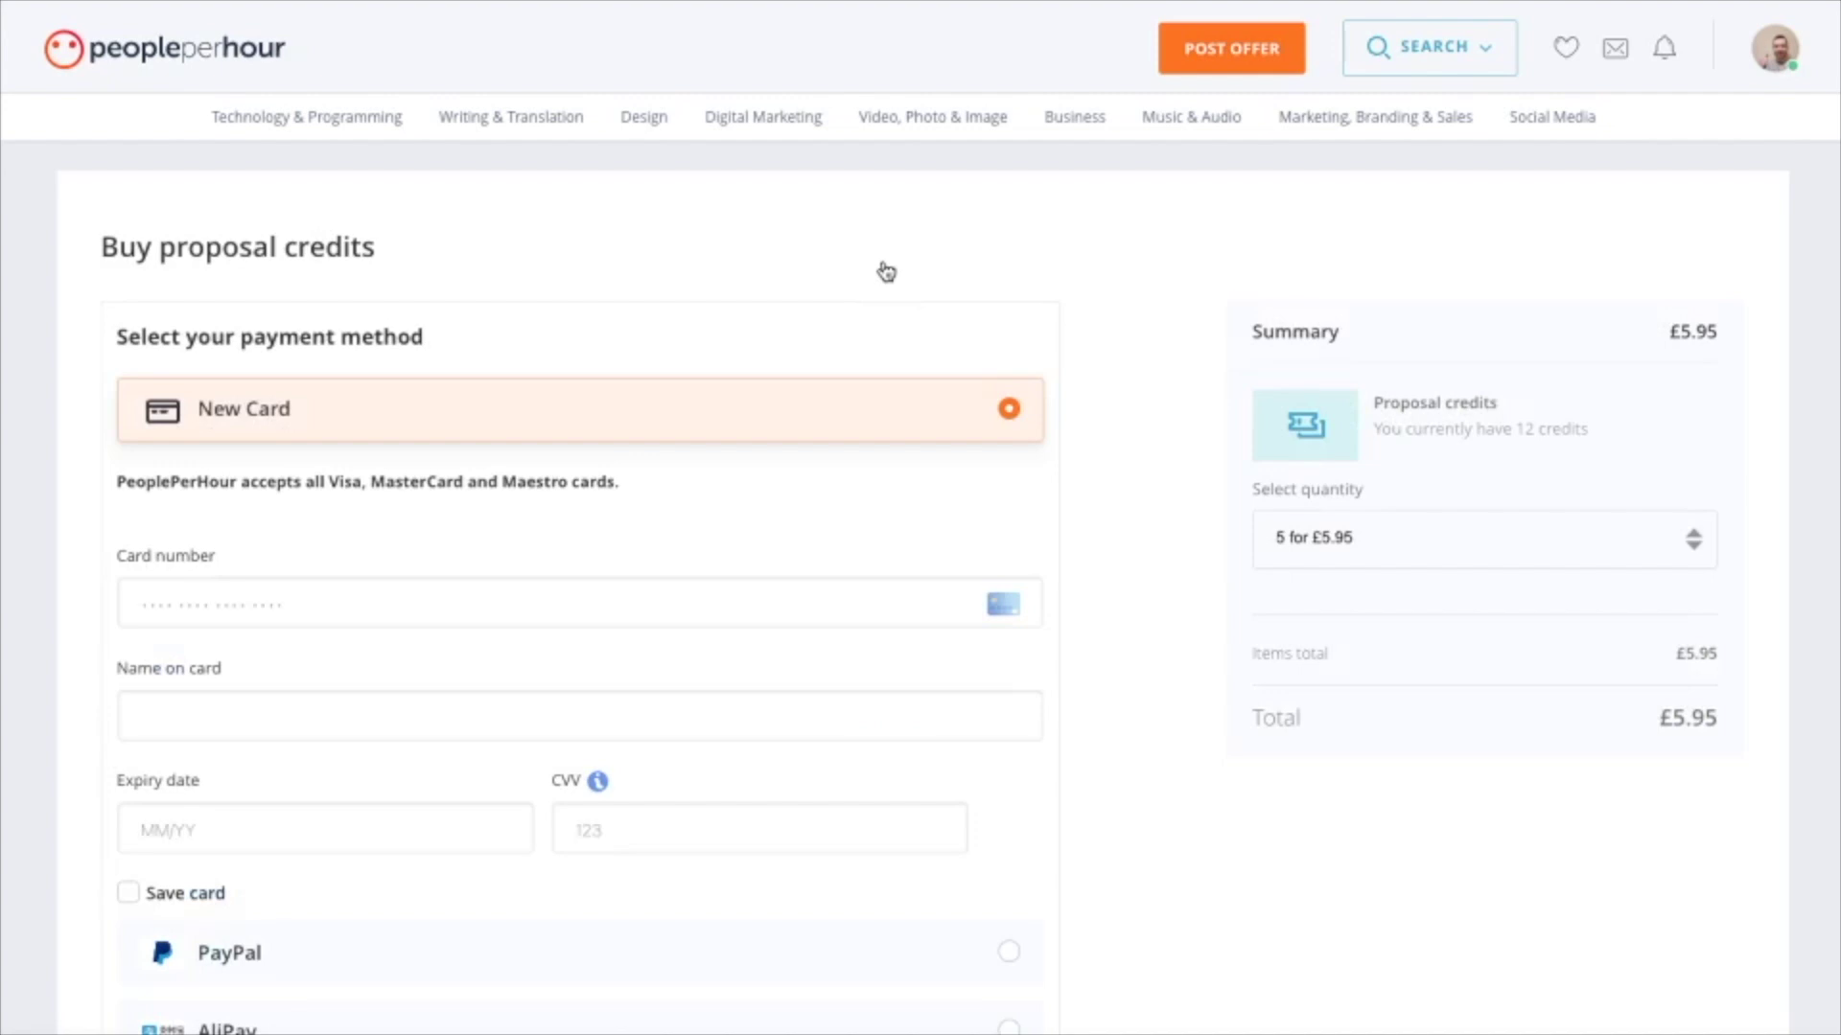
scroll(1323, 383, "down", 2)
left_click(1338, 383)
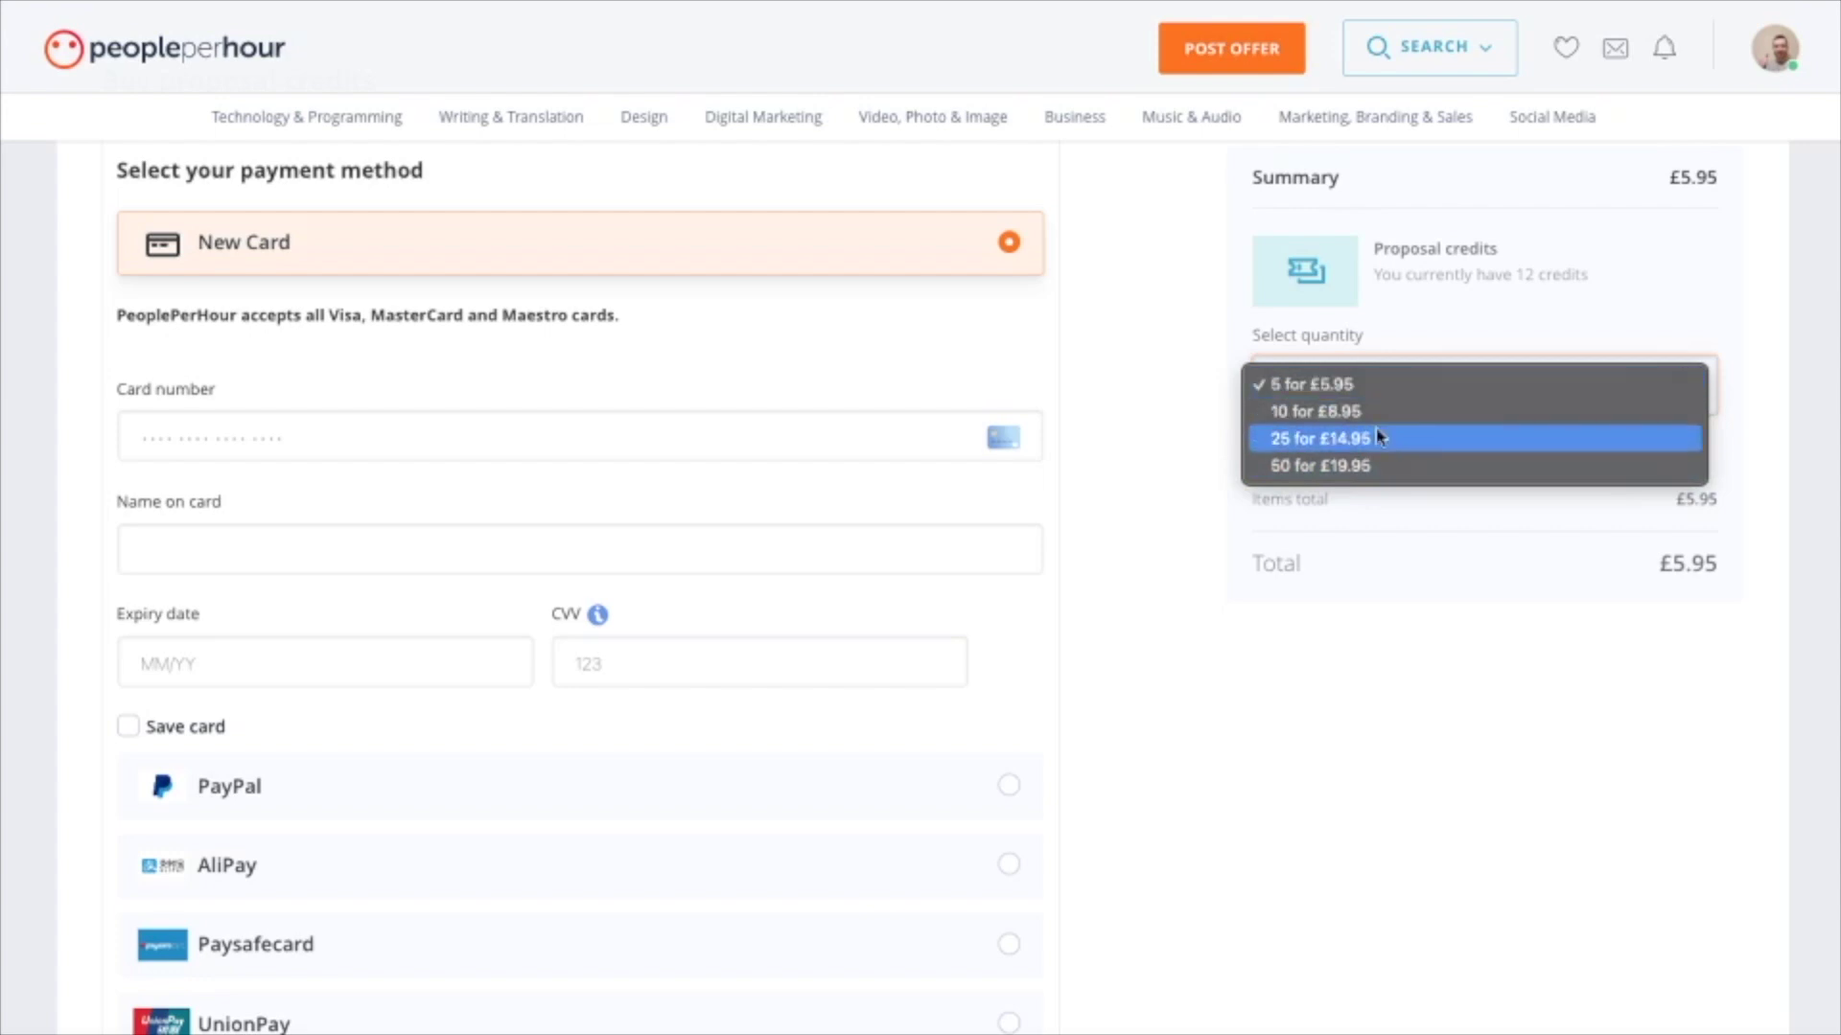
left_click(1130, 362)
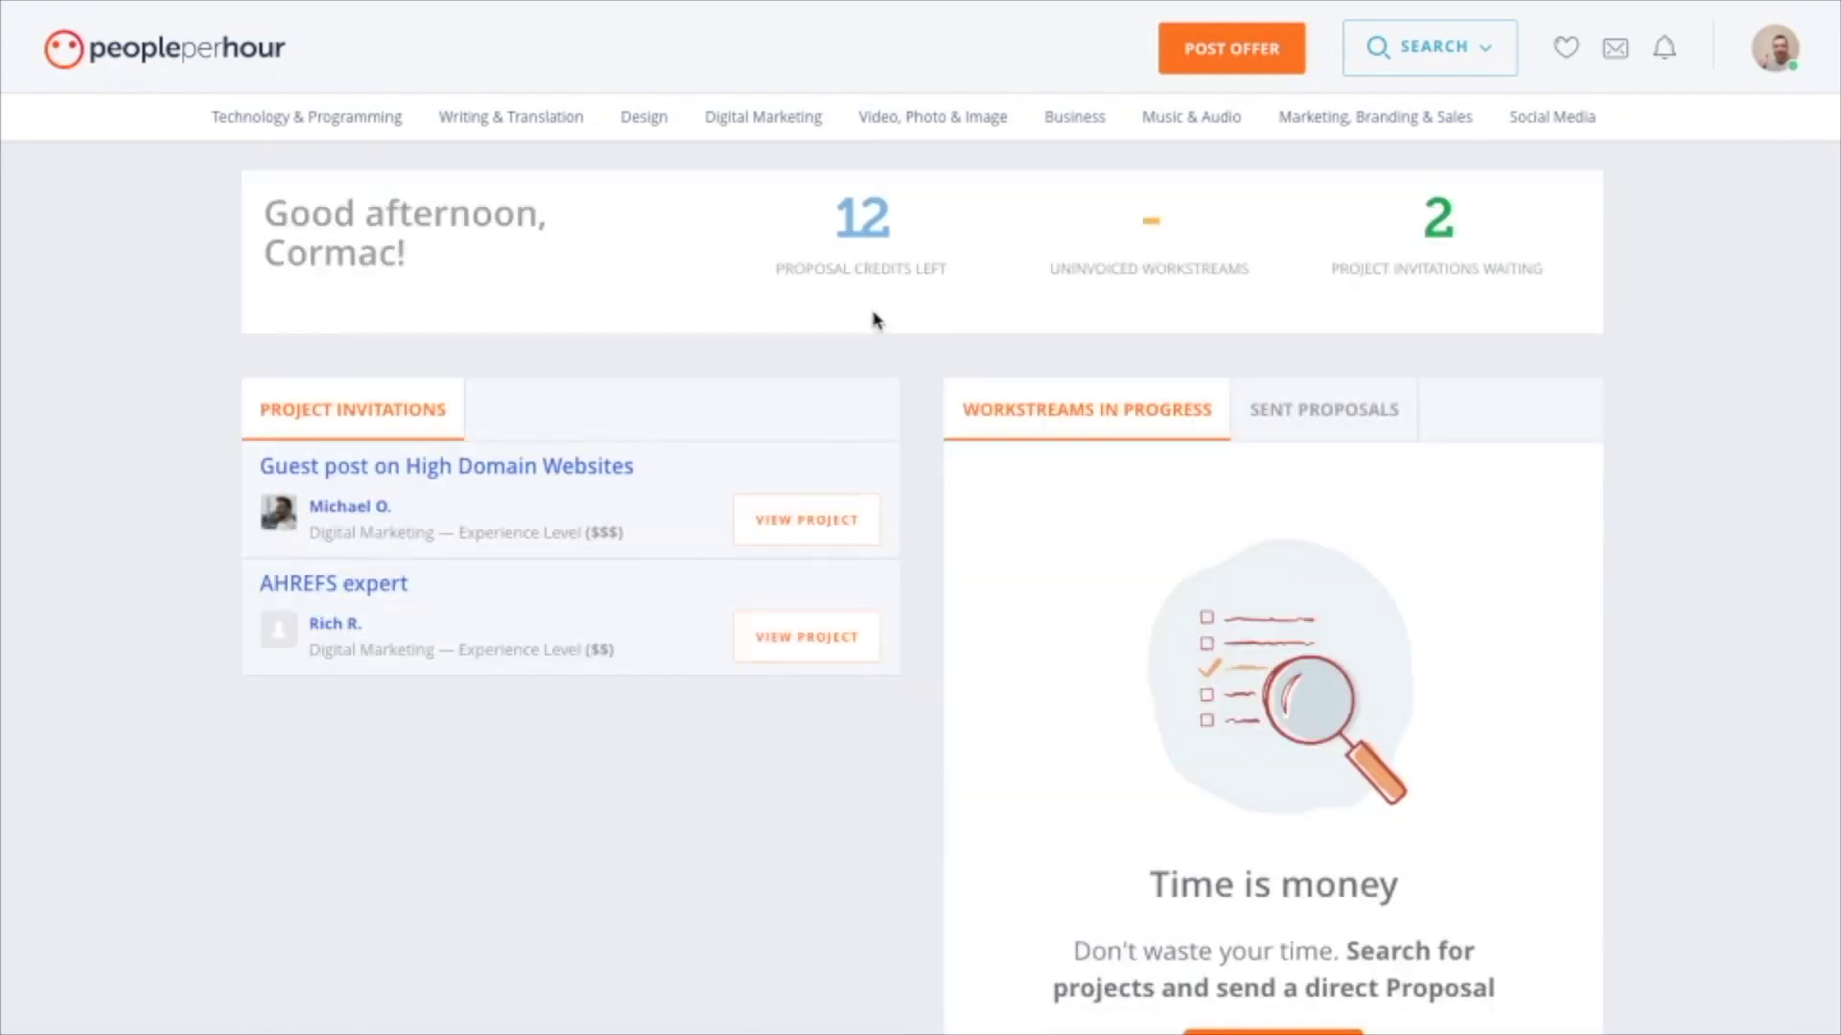
Review the dashboard's sent proposals, offer promotion and billing sections.
scroll(1028, 314, "down", 3)
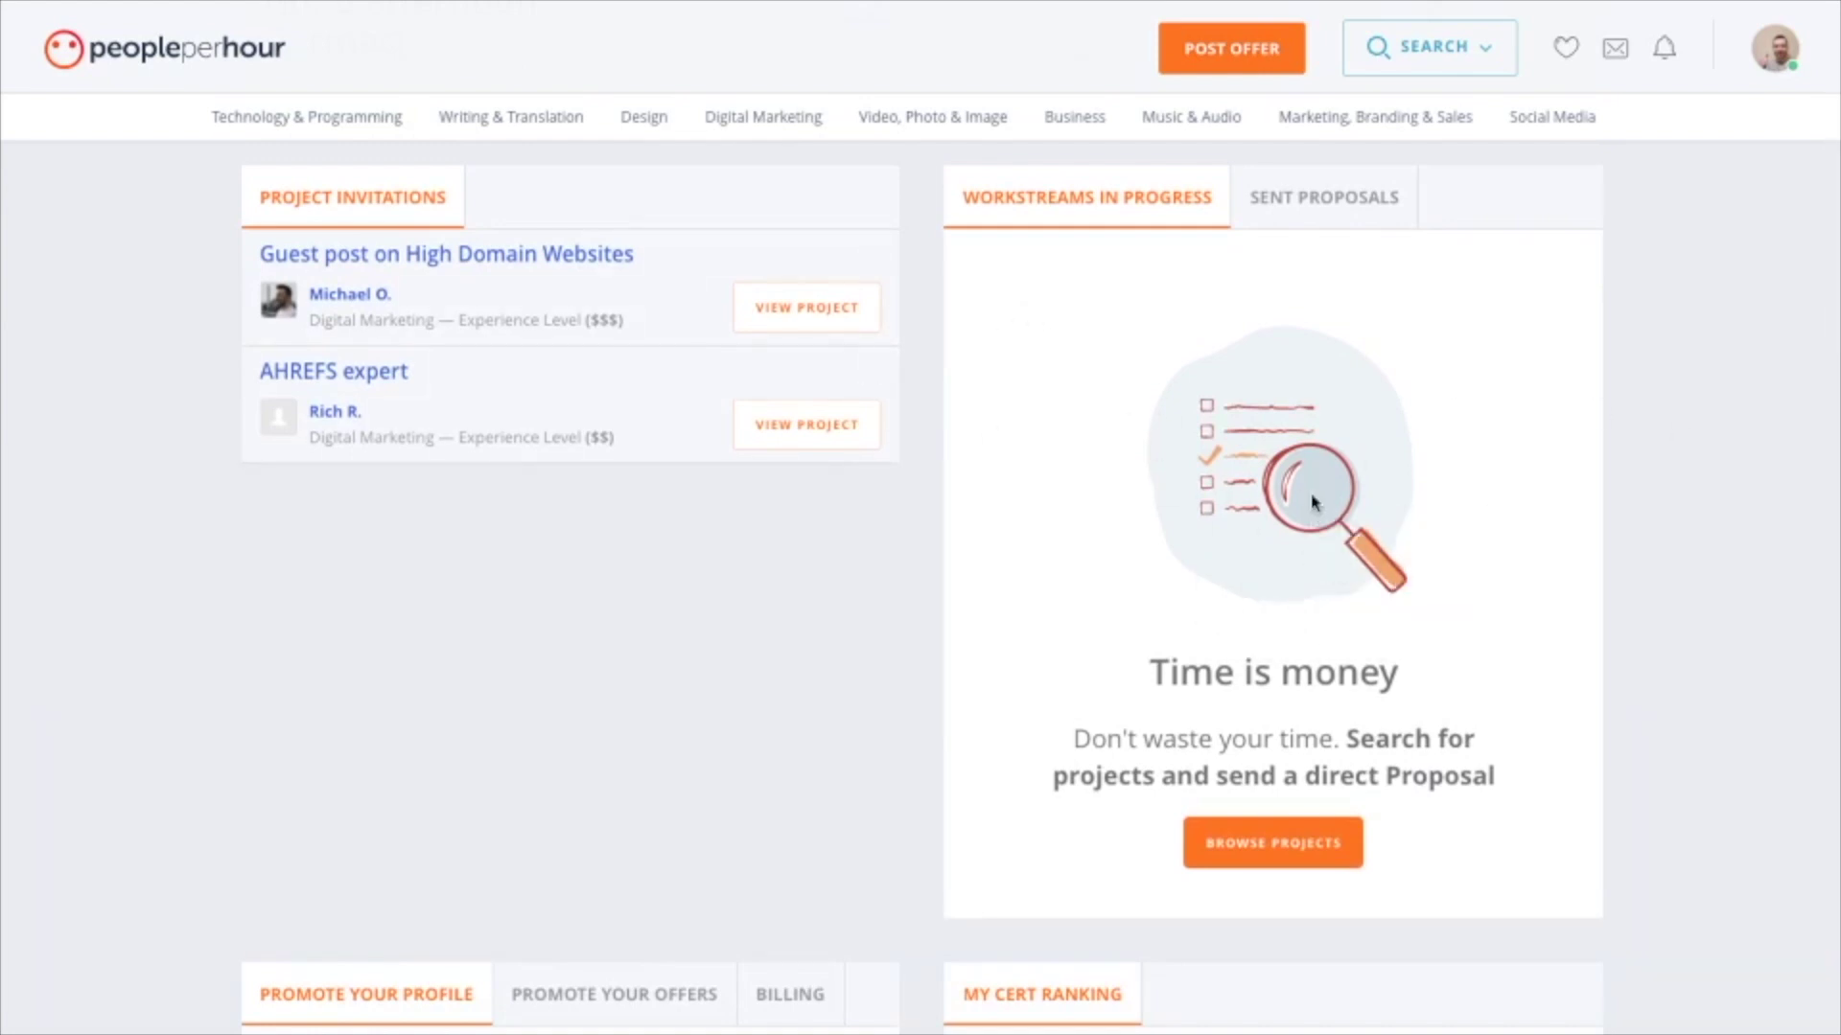
left_click(1298, 219)
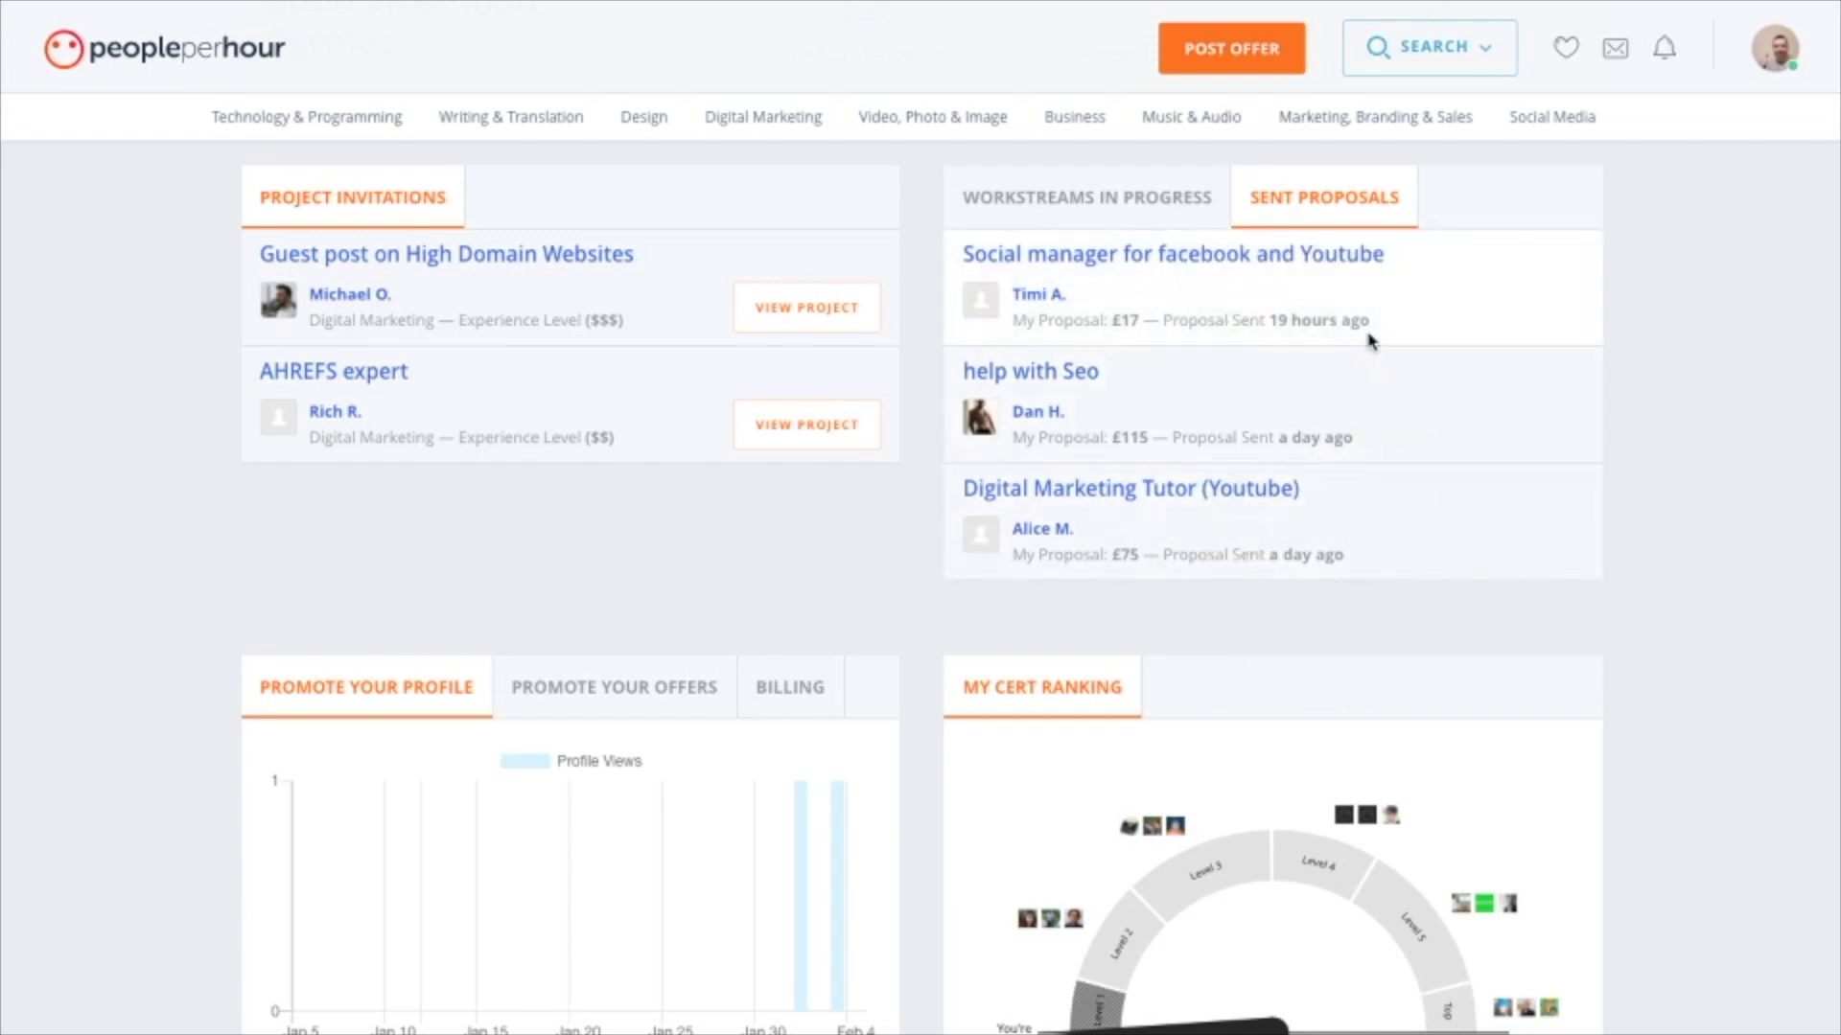
scroll(1368, 341, "down", 4)
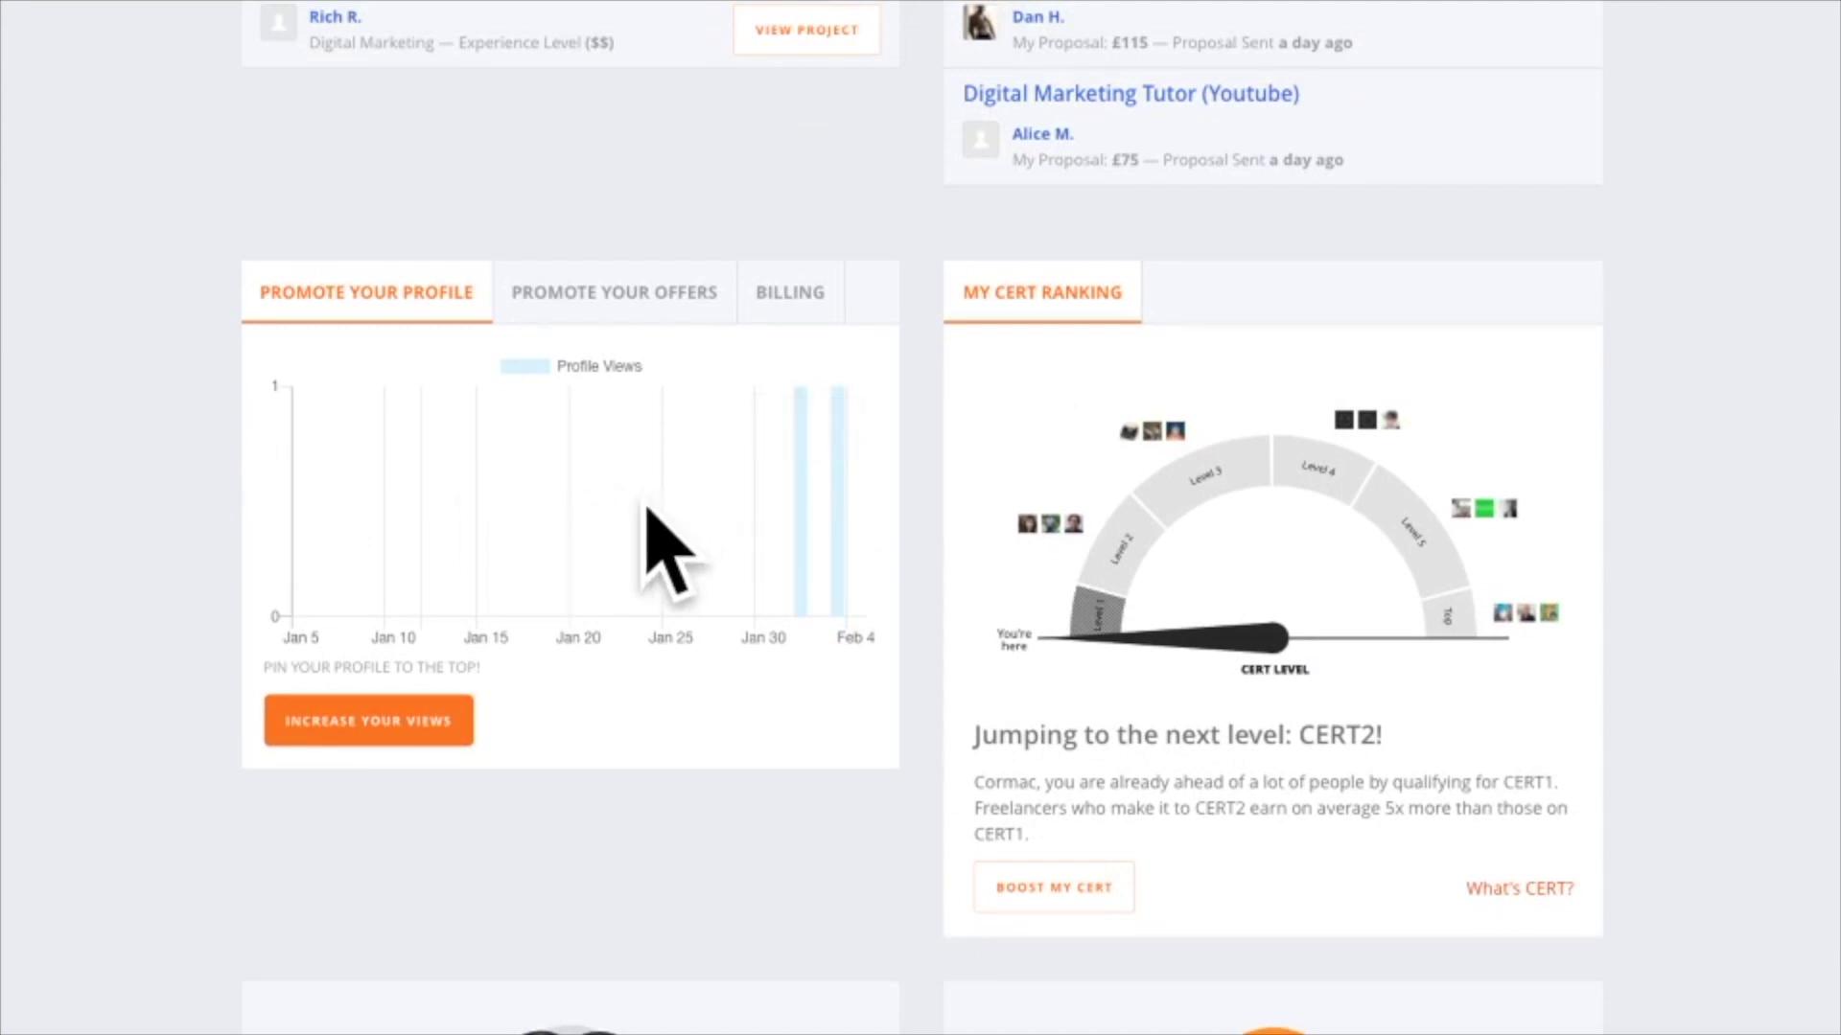
left_click(650, 311)
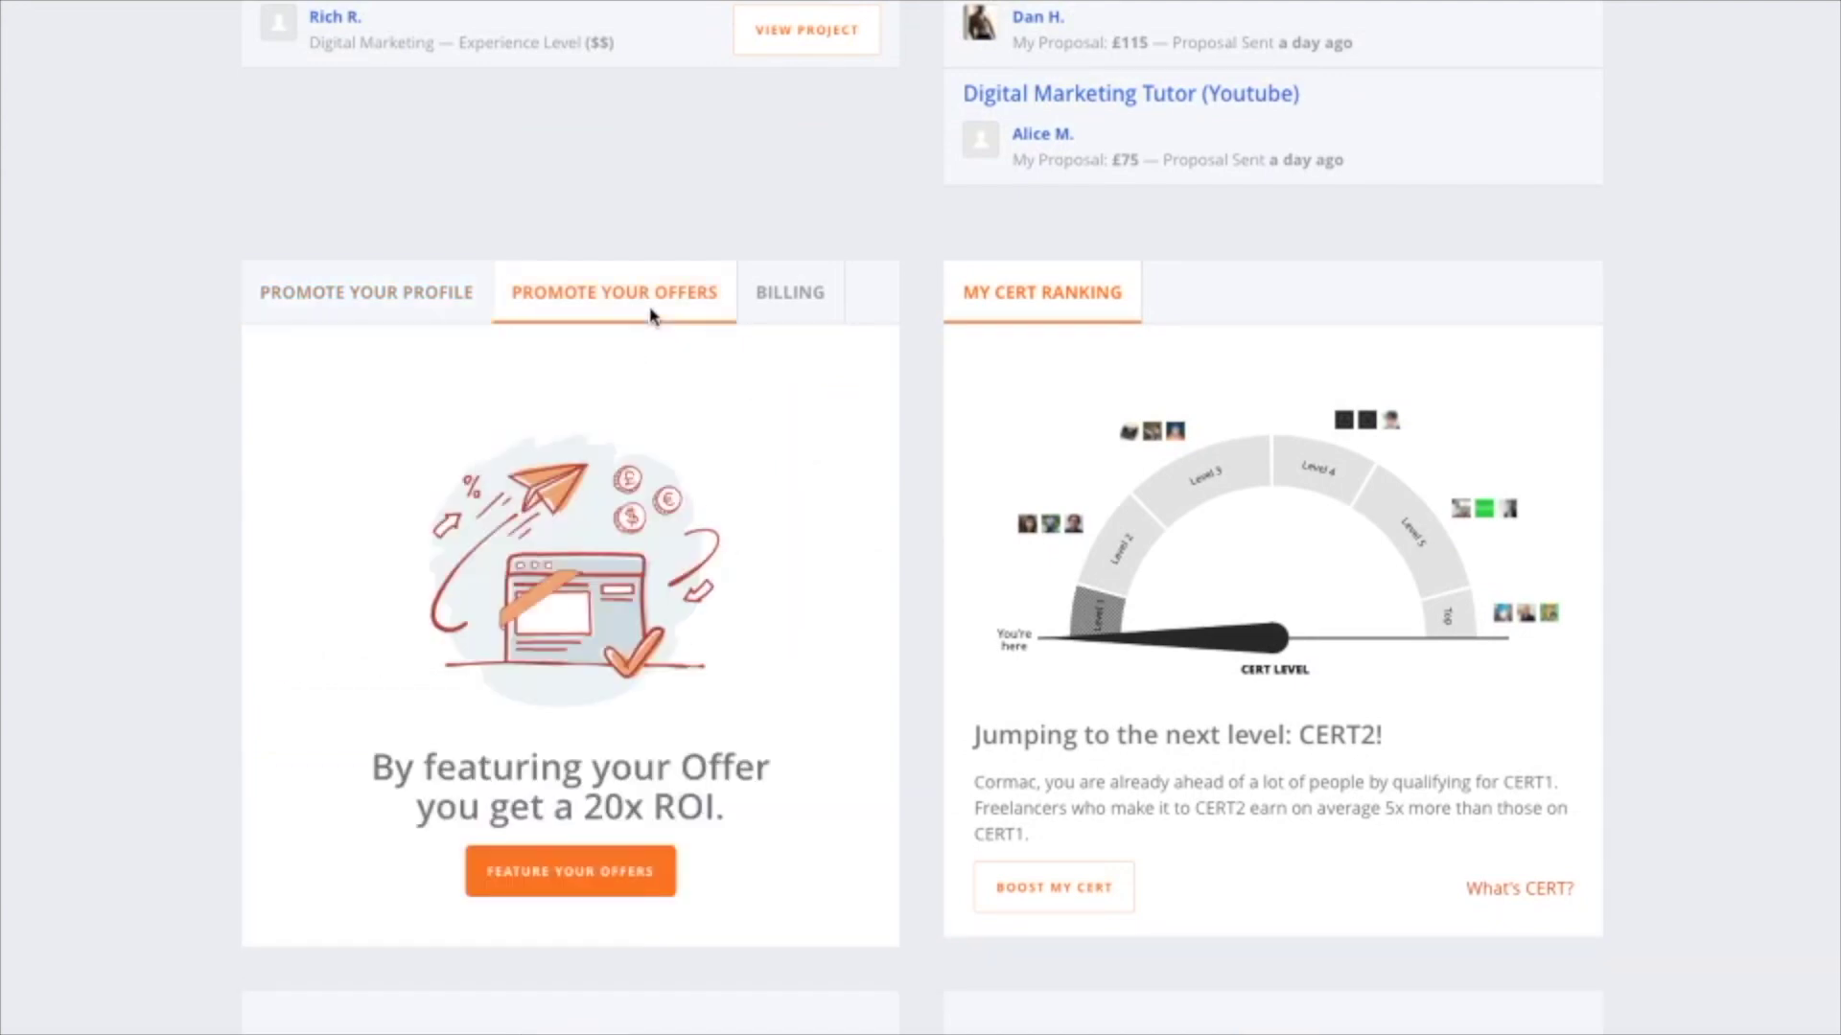
left_click(776, 313)
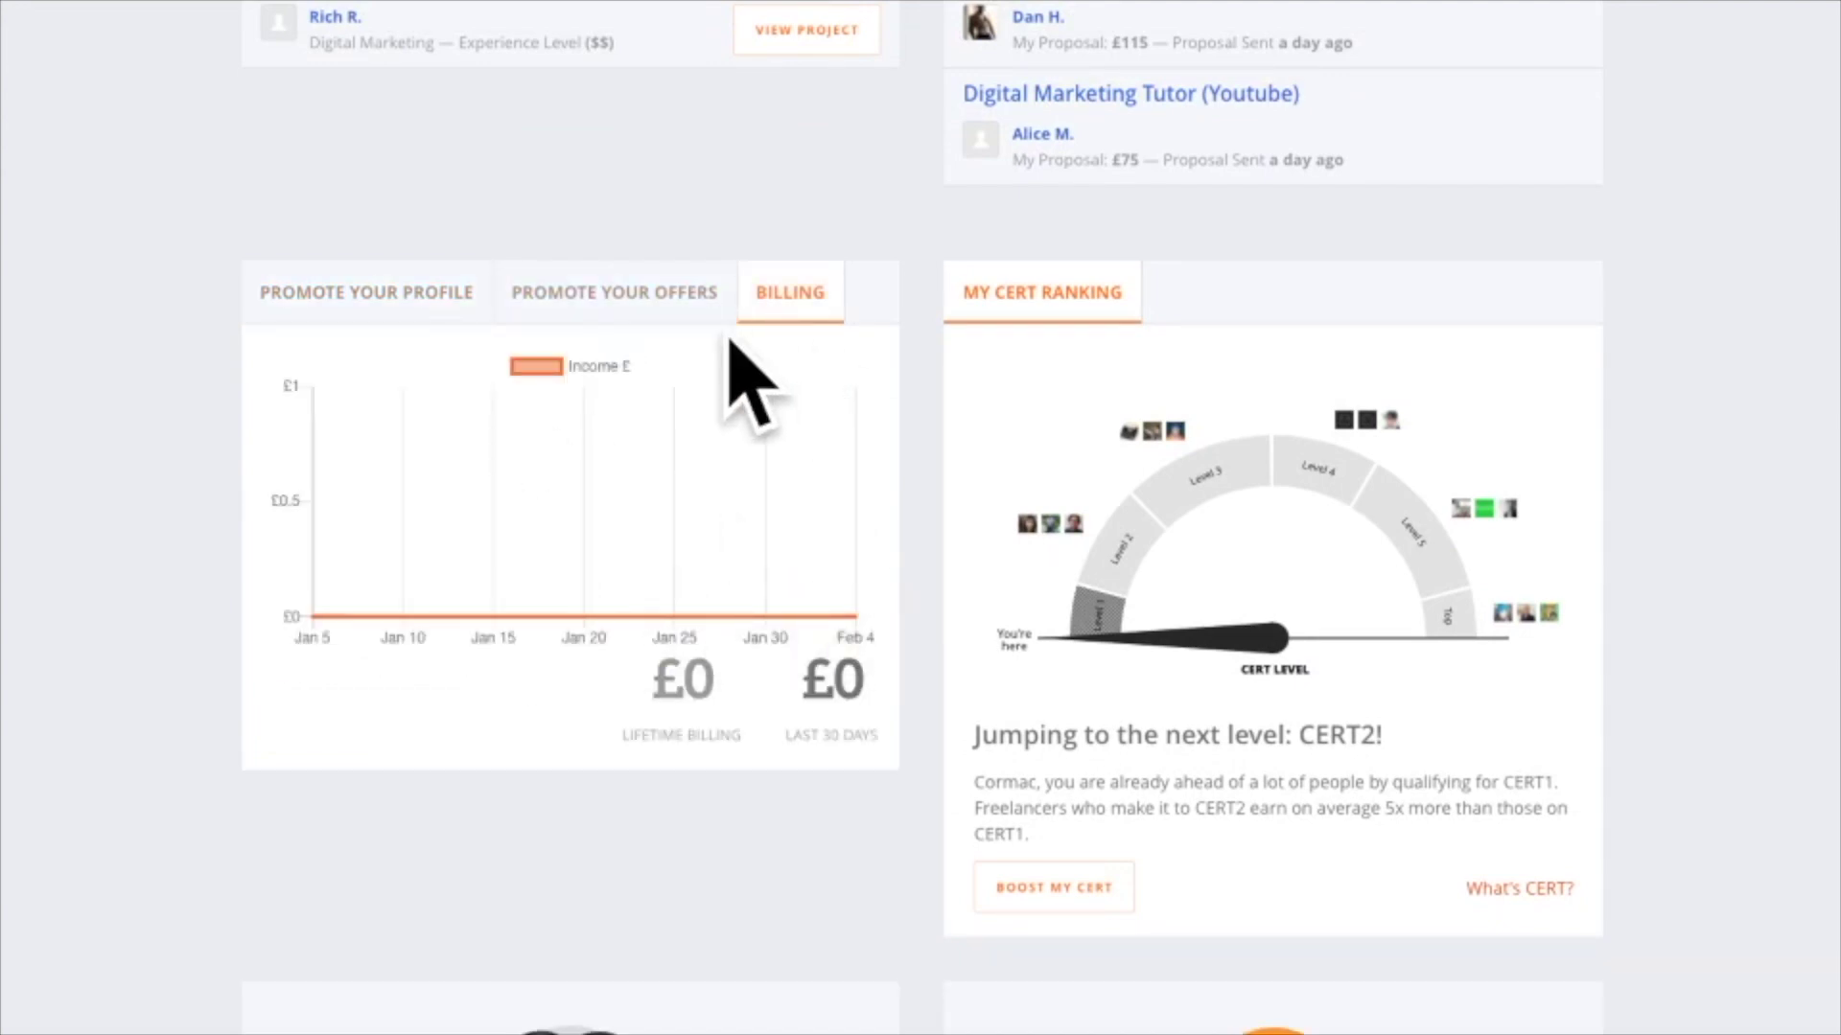
Open the feature page for the offer "Promote YouTube Video Organically with Ads to 2000 People" and check its duration and price.
left_click(589, 296)
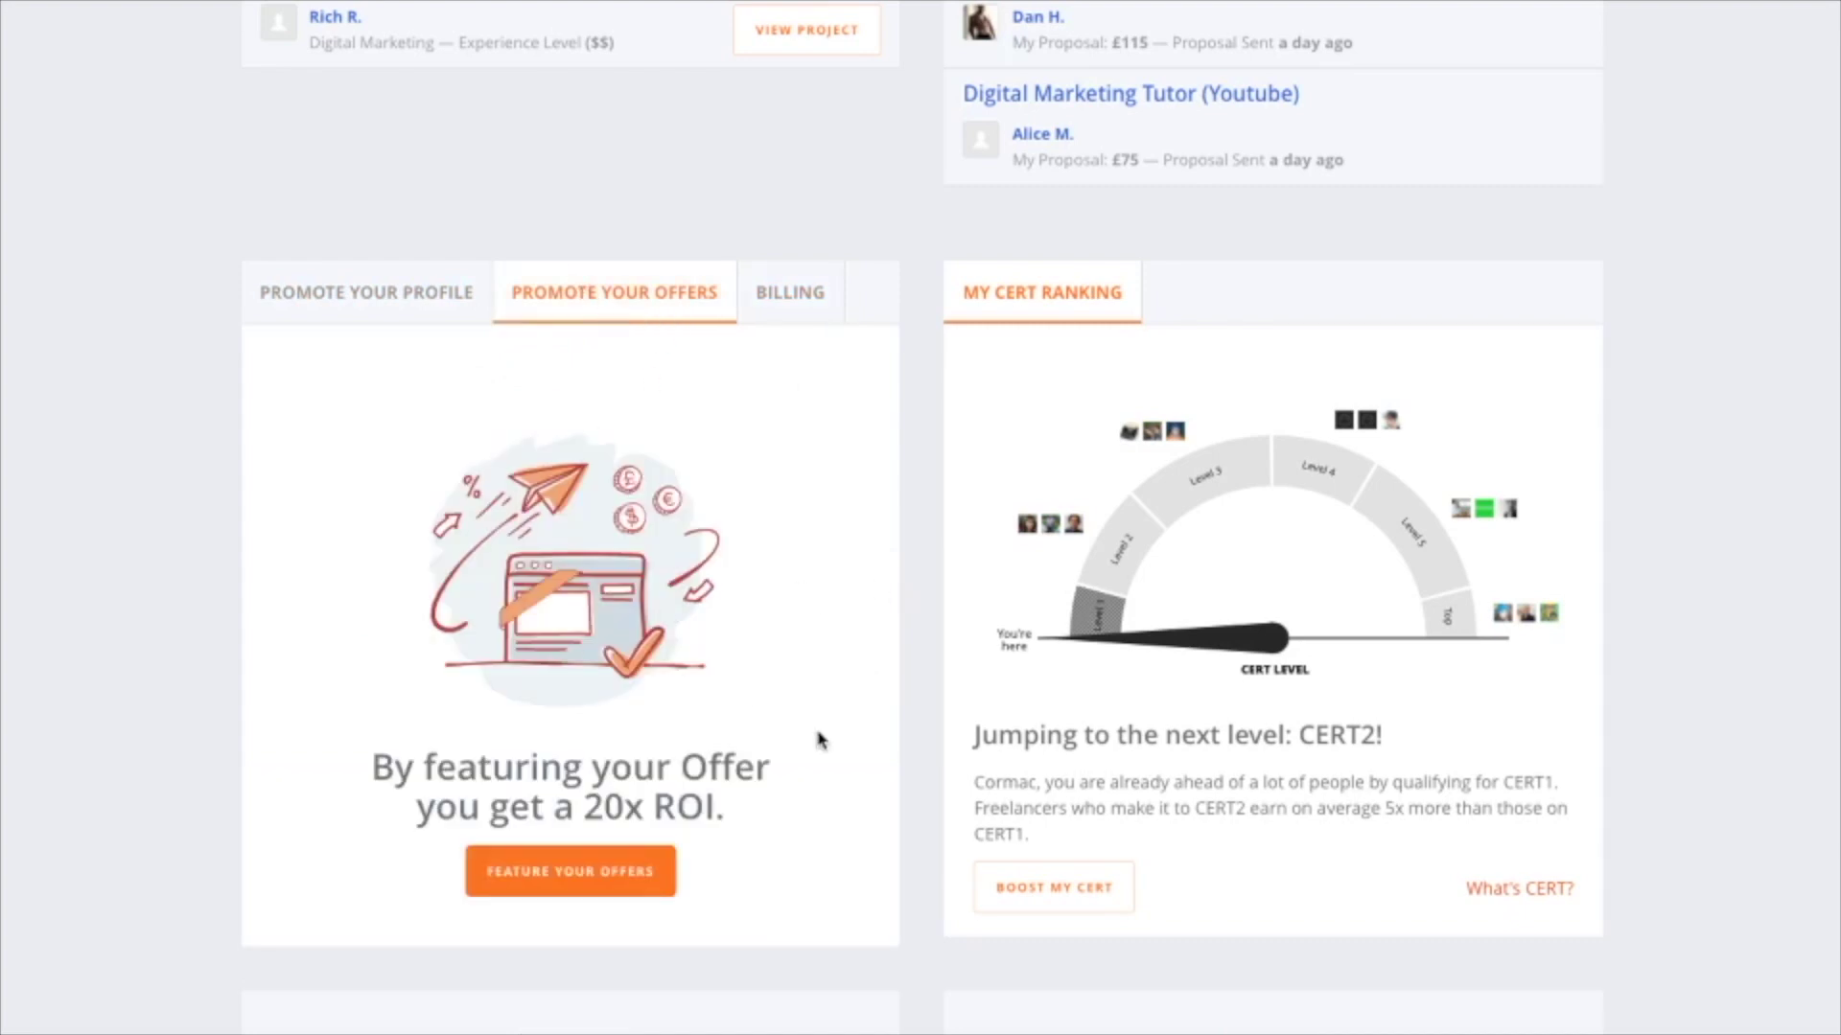
left_click(618, 880)
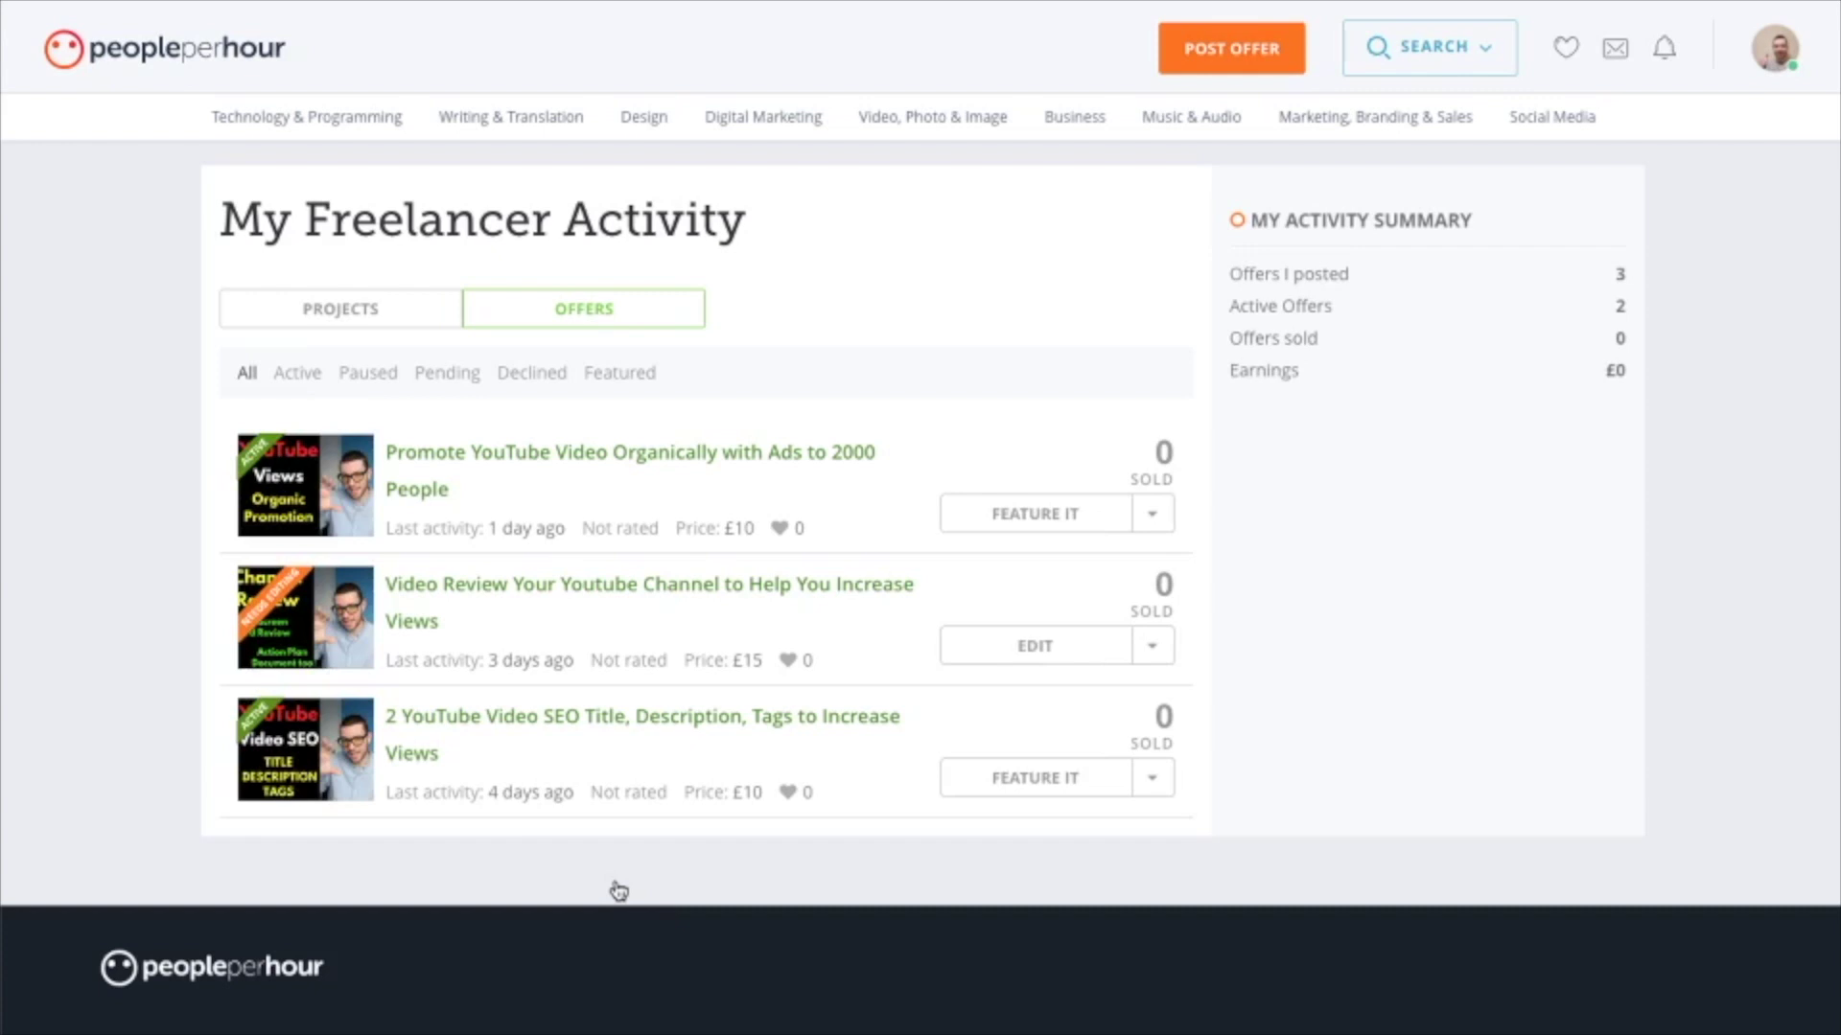
left_click(1024, 510)
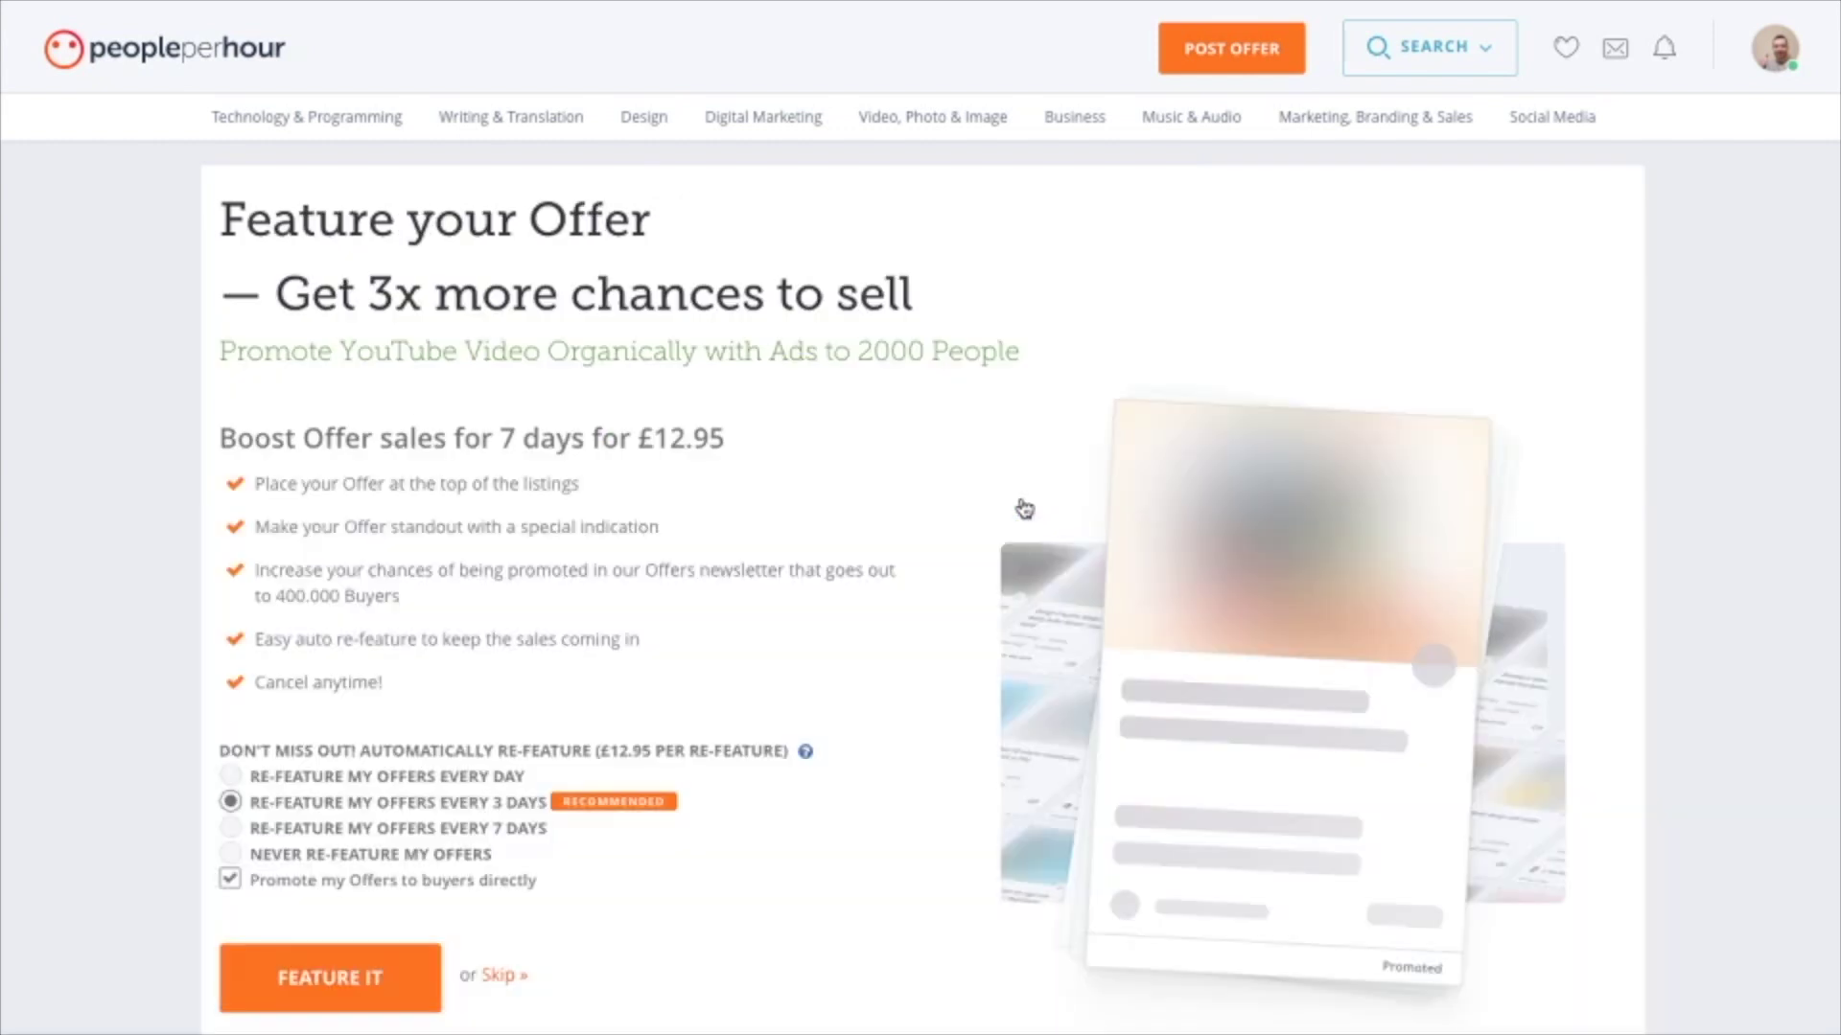
scroll(1024, 510, "down", 2)
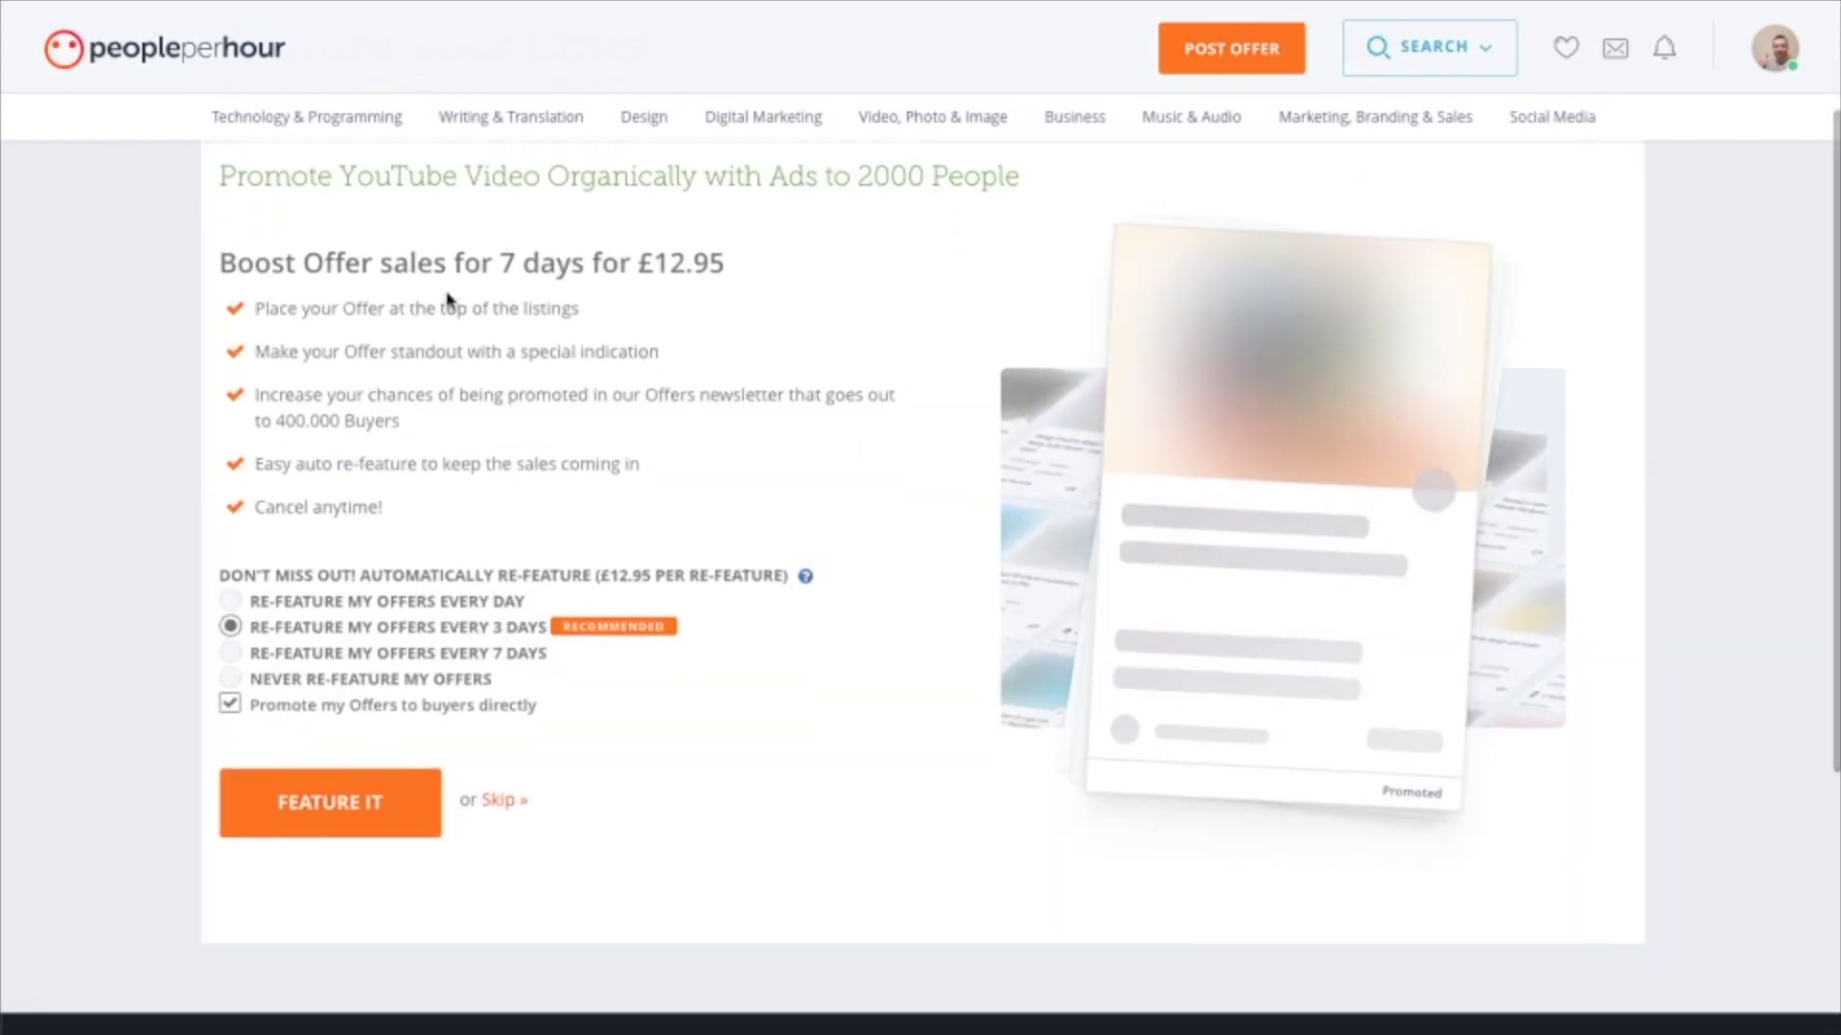
left_click_drag(253, 265, 736, 276)
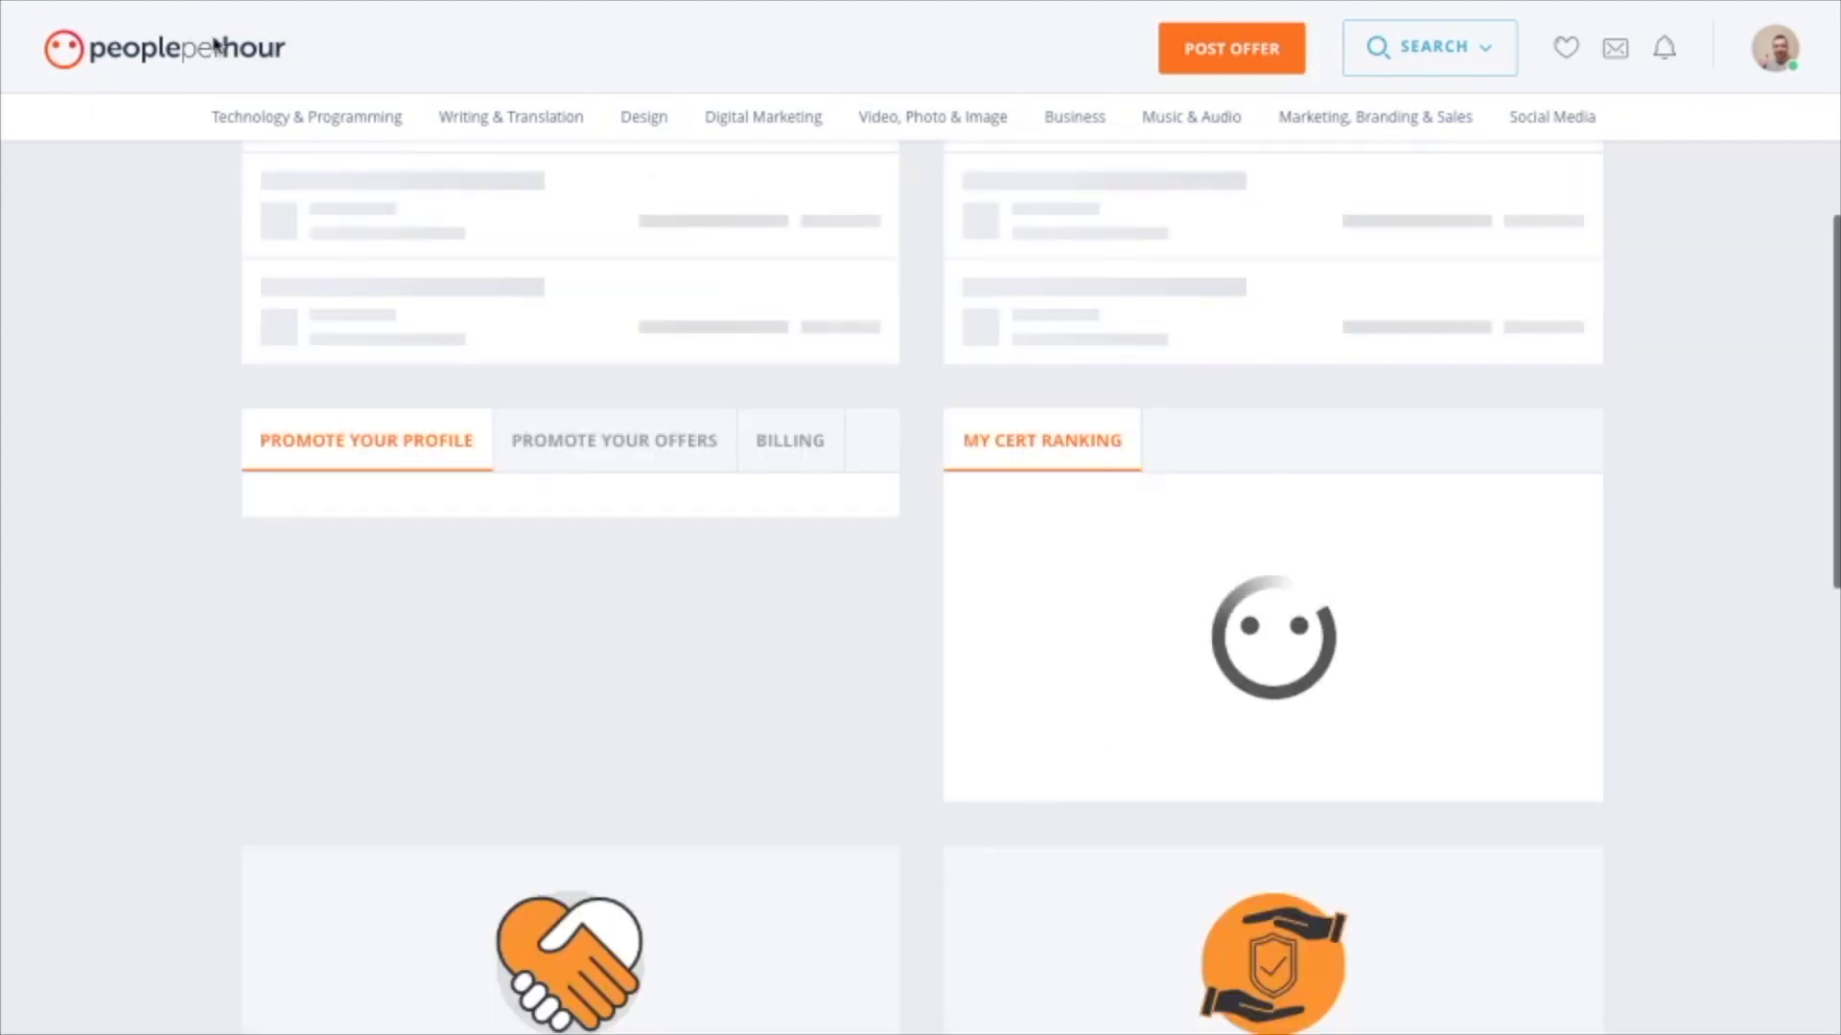
Go back to the dashboard and examine the CERT ranking section.
scroll(1383, 555, "down", 5)
scroll(1390, 565, "down", 3)
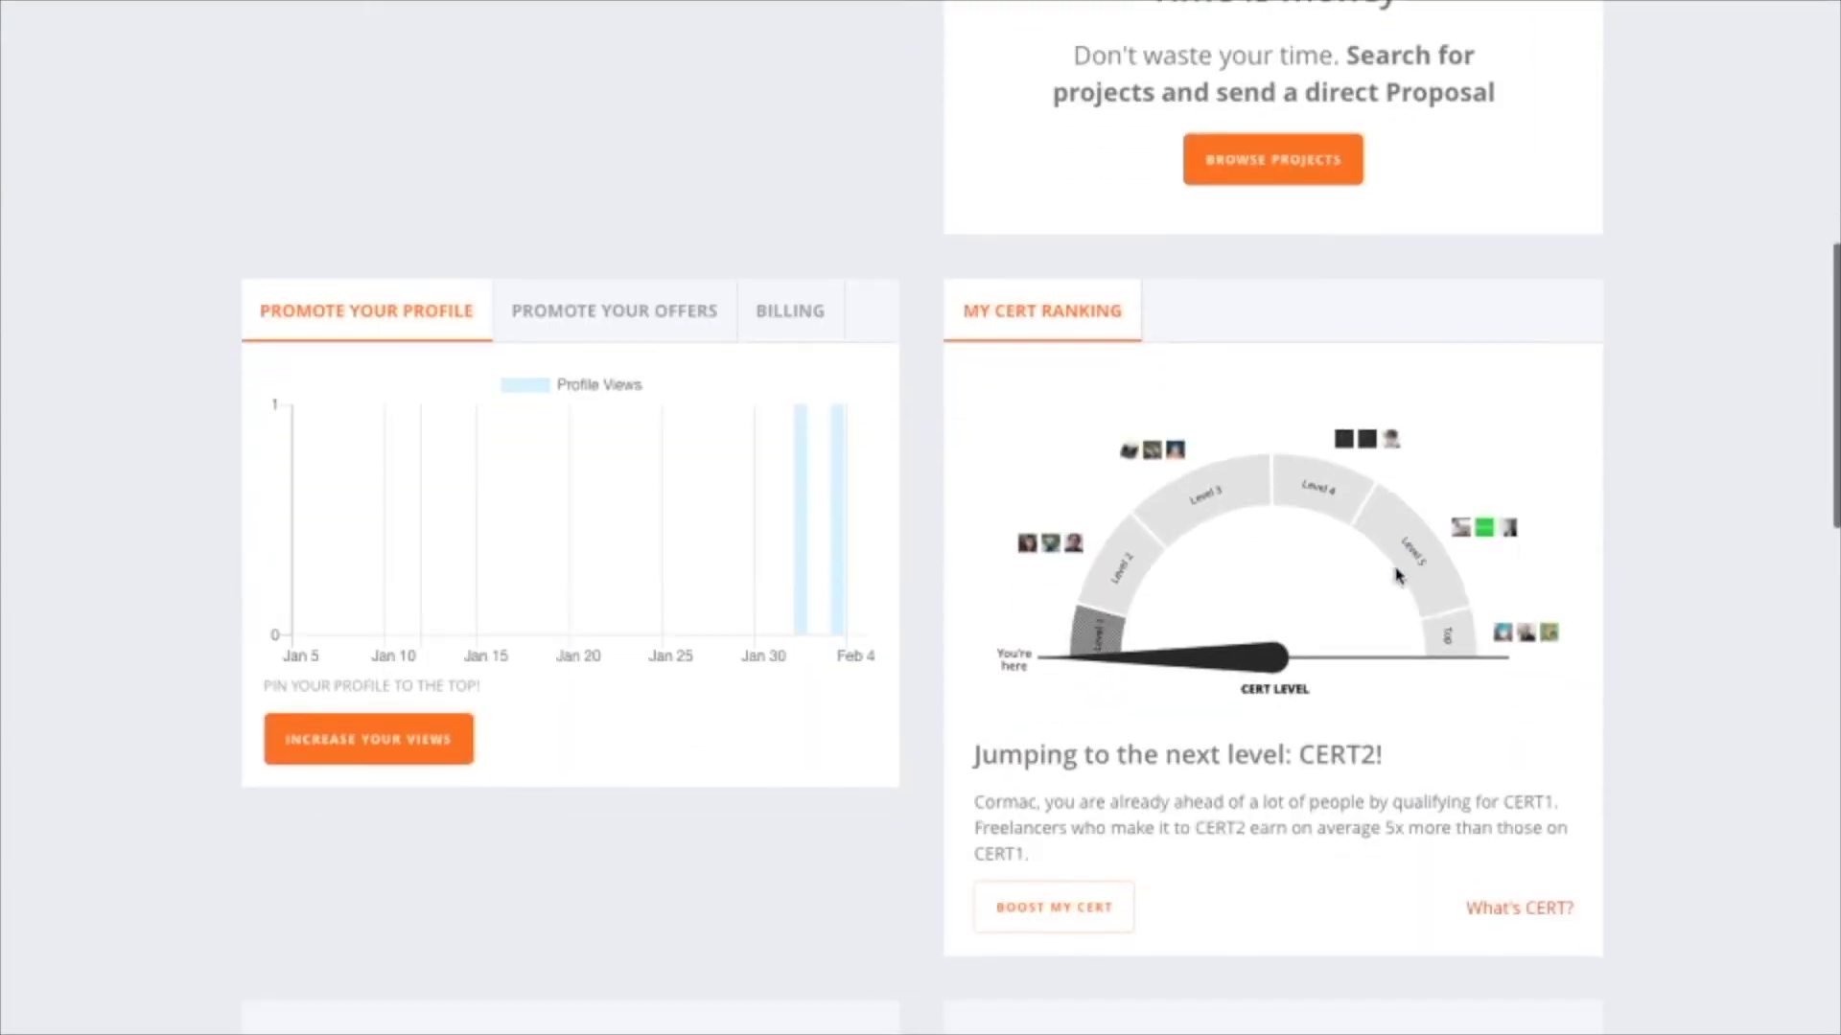
scroll(1397, 575, "down", 2)
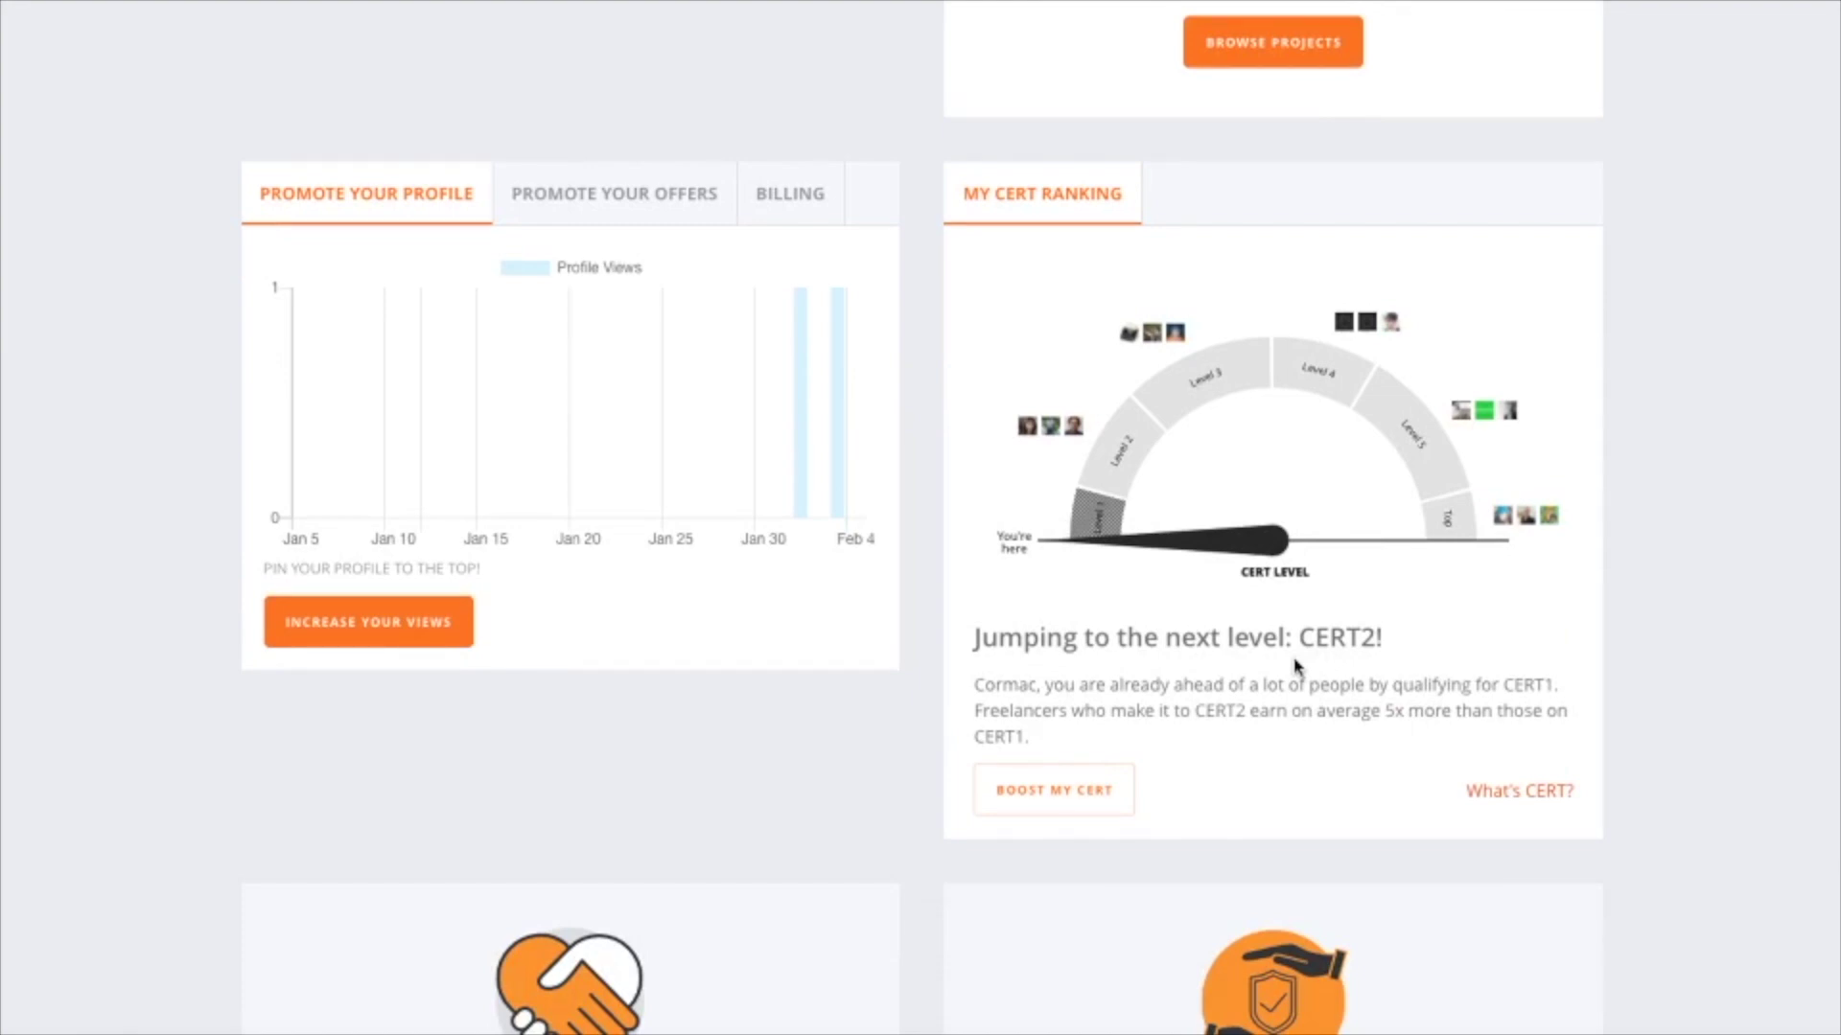
Open the "What's CERT?" guide and read how CERT works, its quality factors and its levels.
left_click(1520, 810)
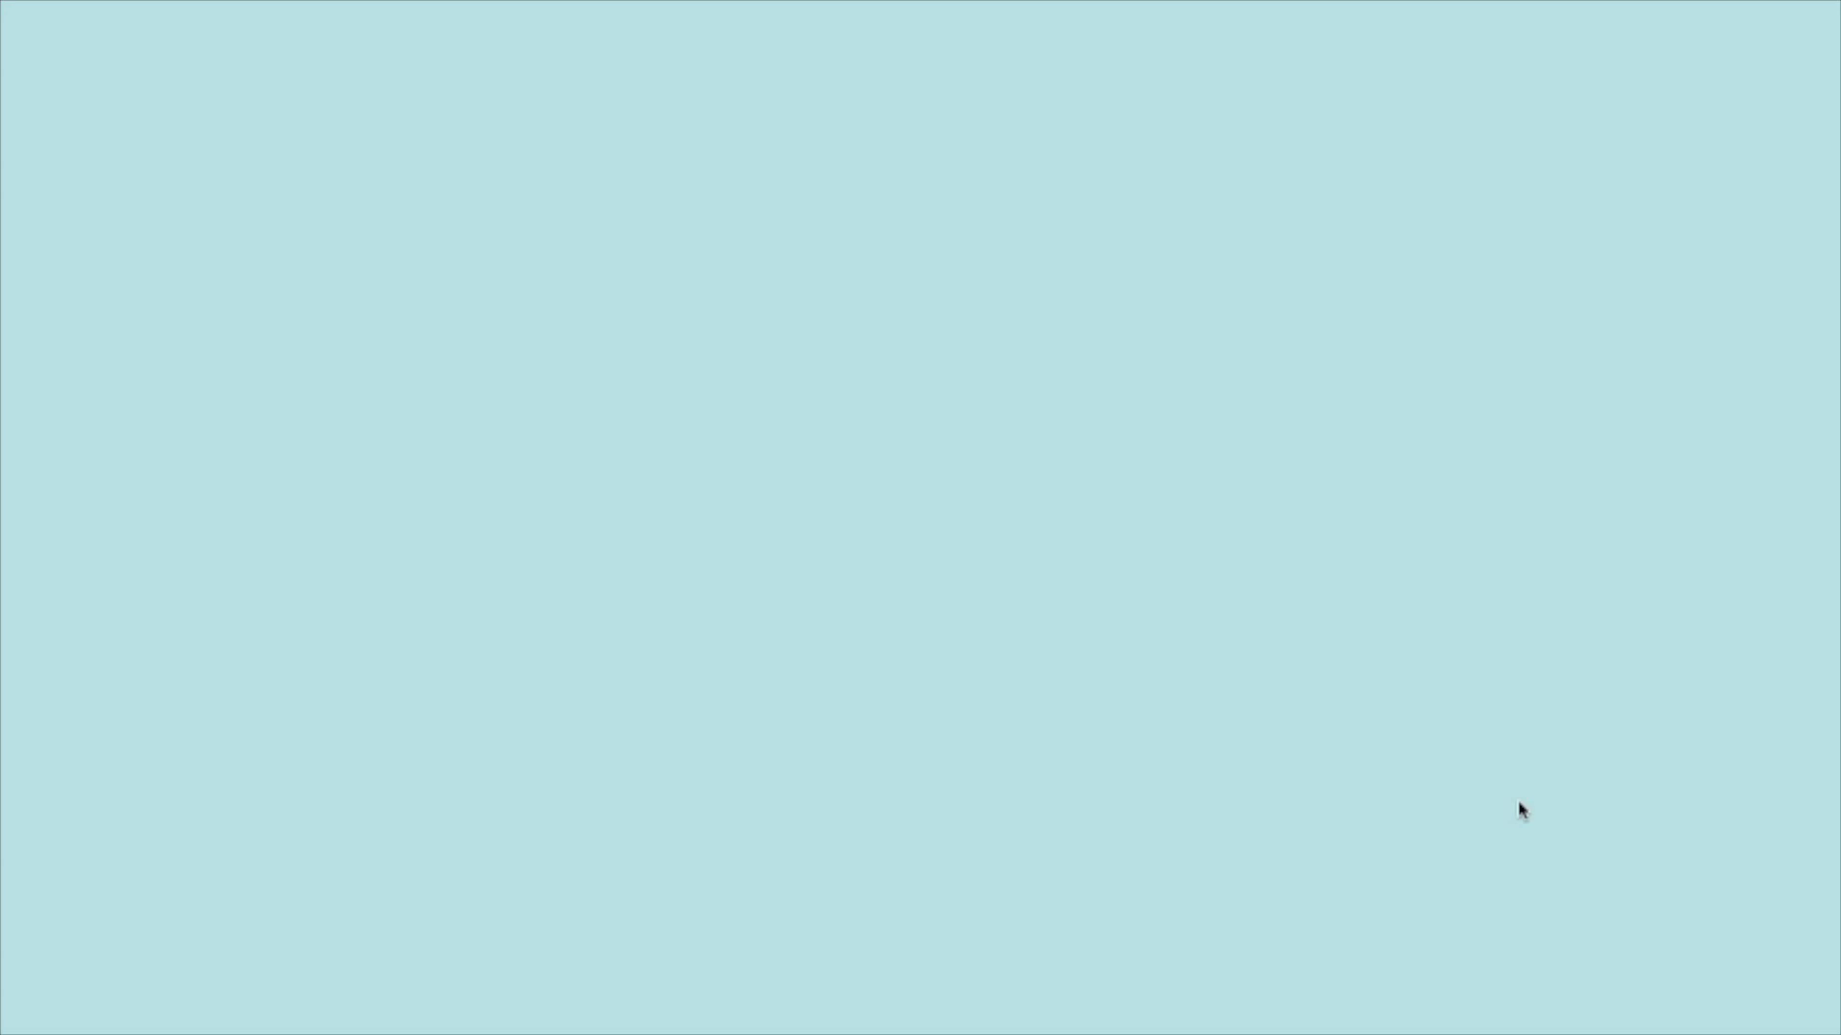
scroll(1520, 810, "down", 10)
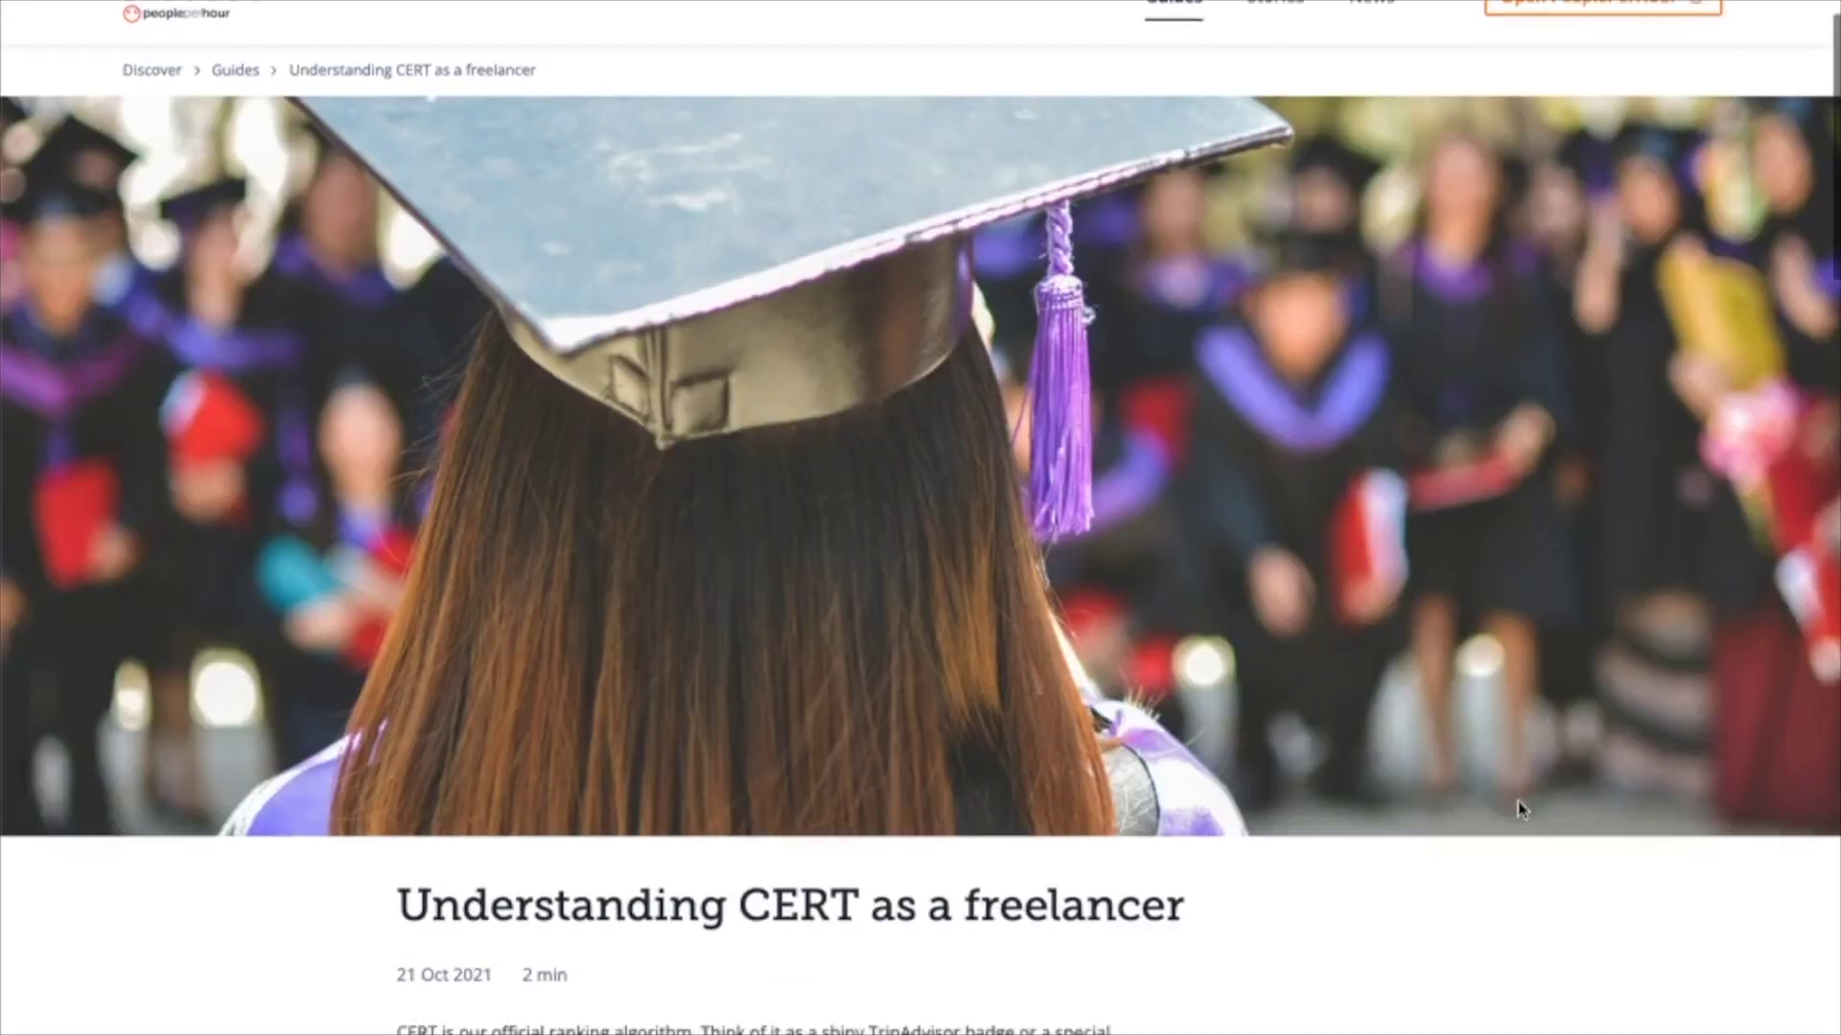
scroll(1520, 810, "down", 1)
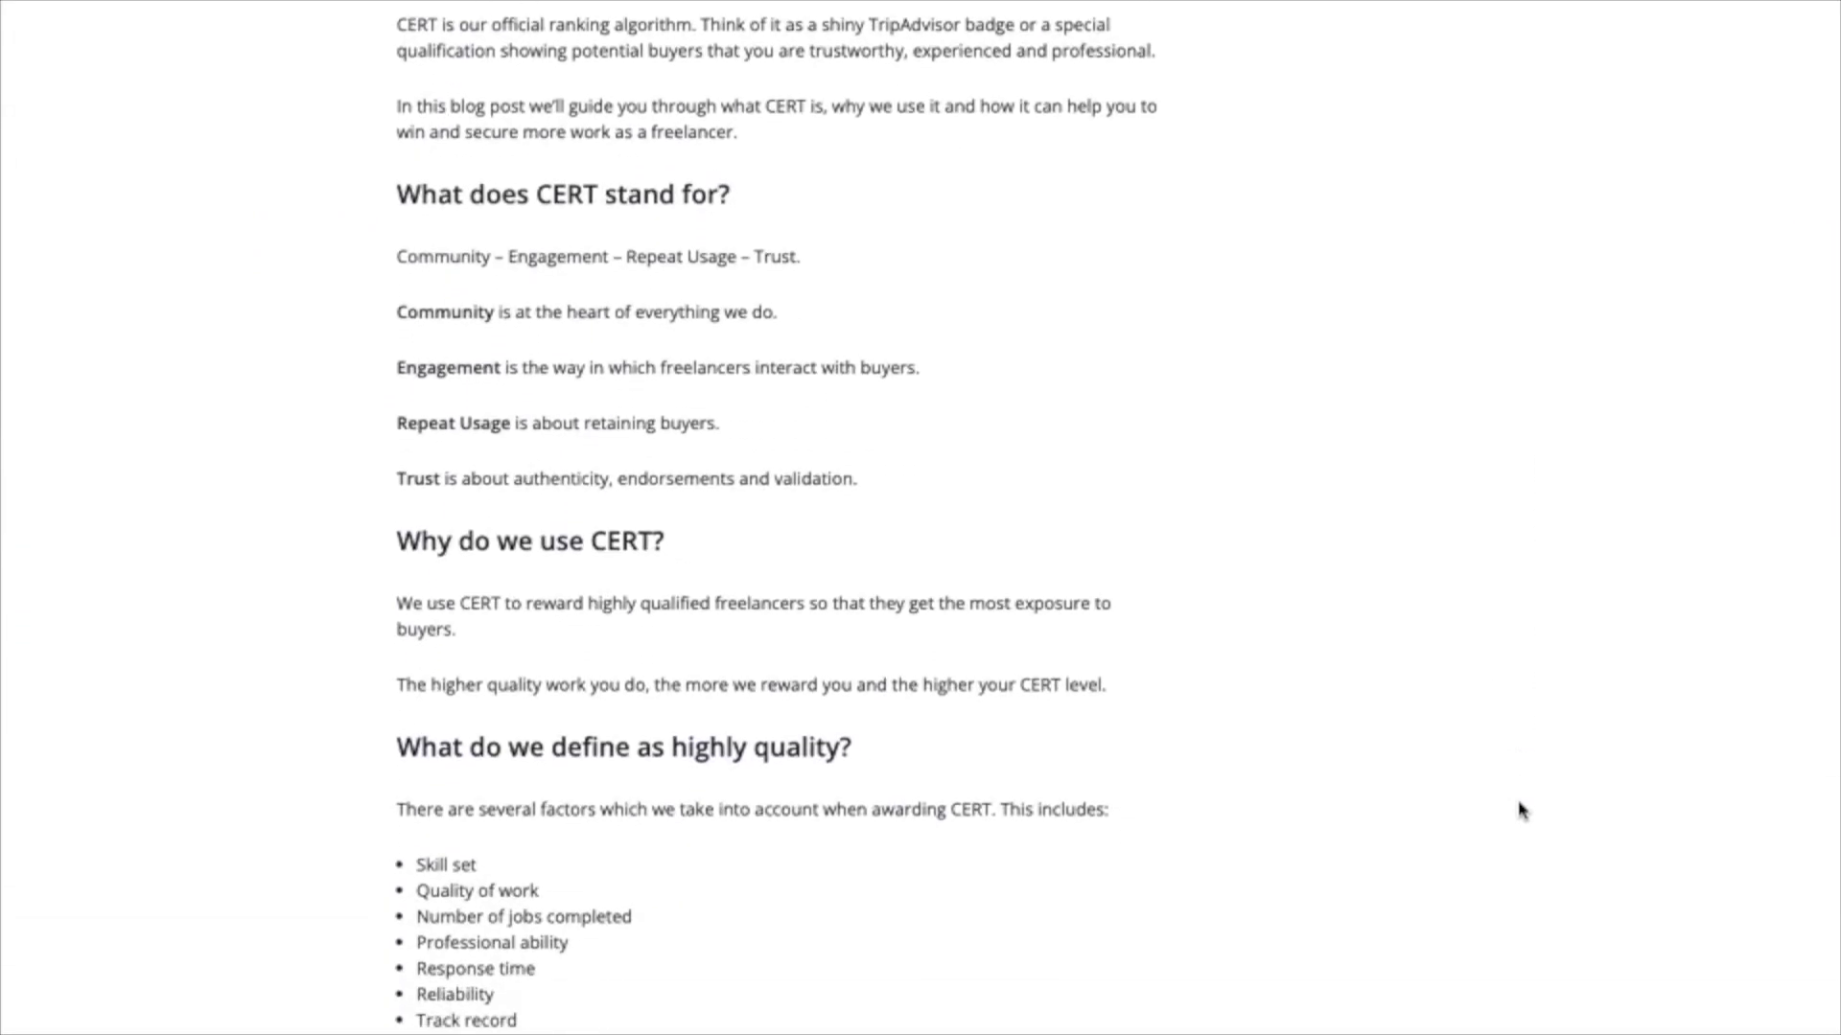
scroll(1520, 810, "down", 2)
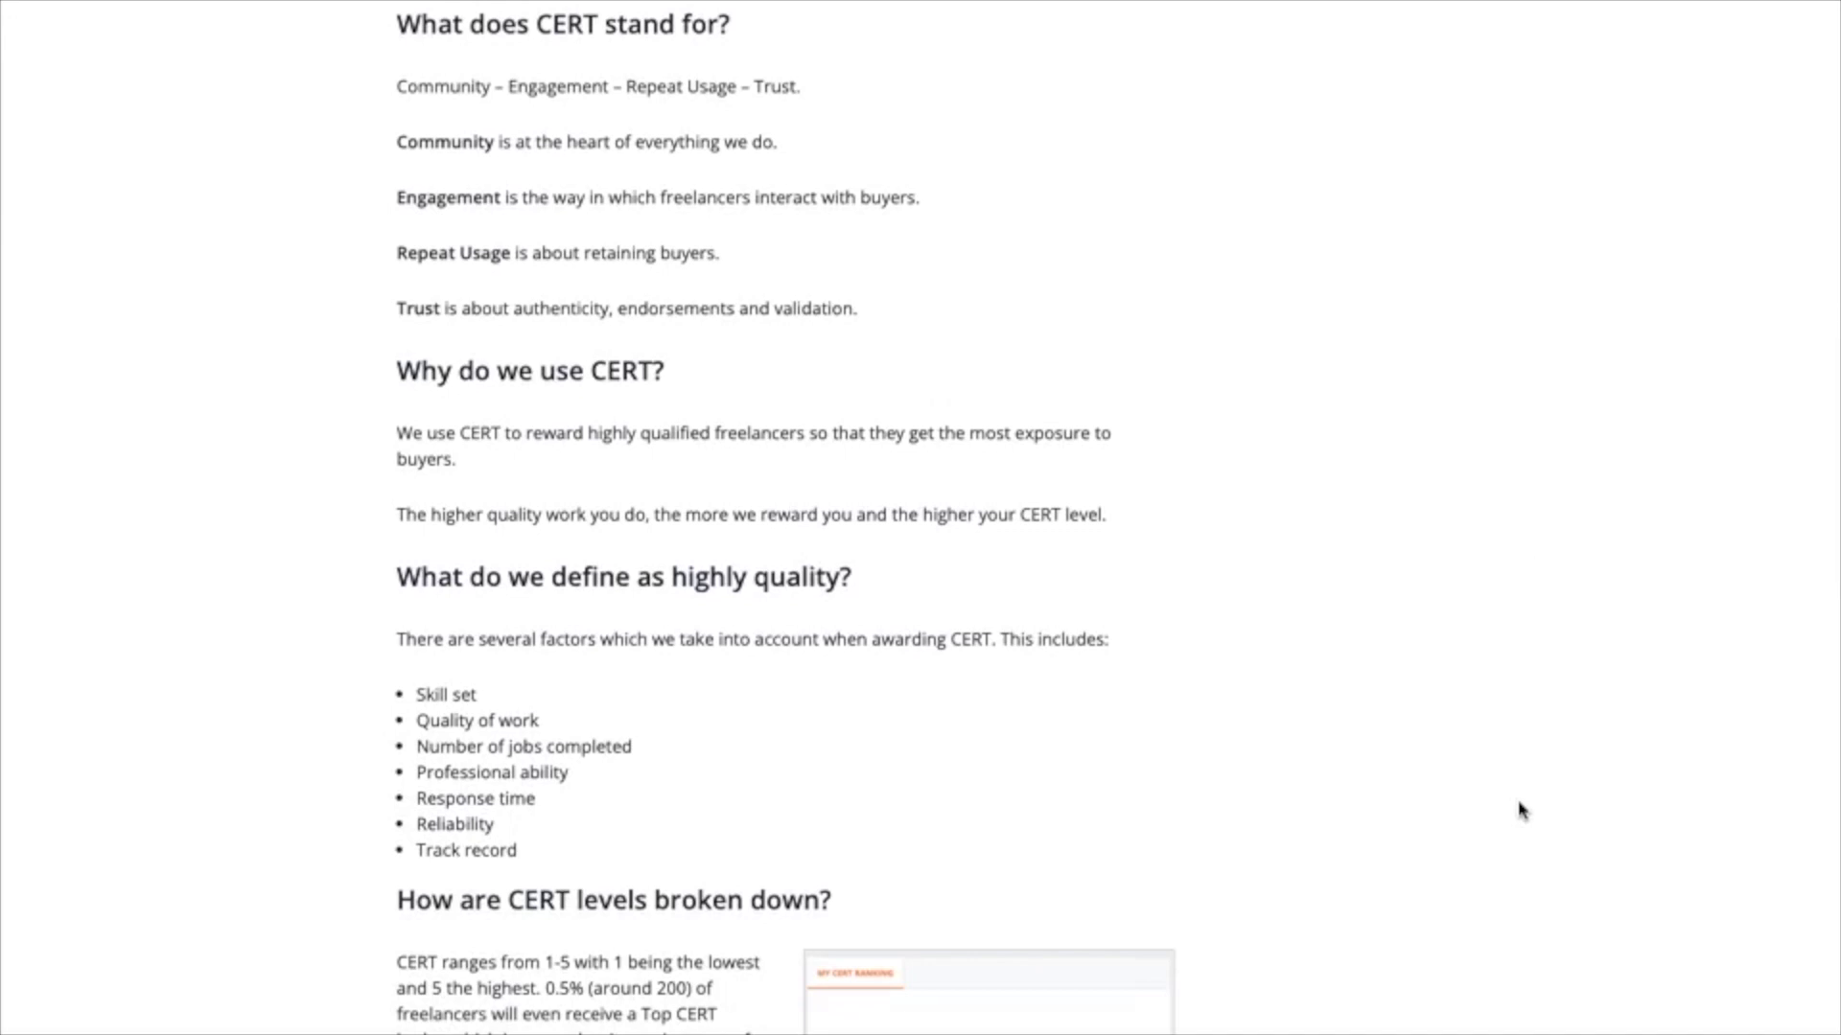
scroll(1521, 810, "down", 3)
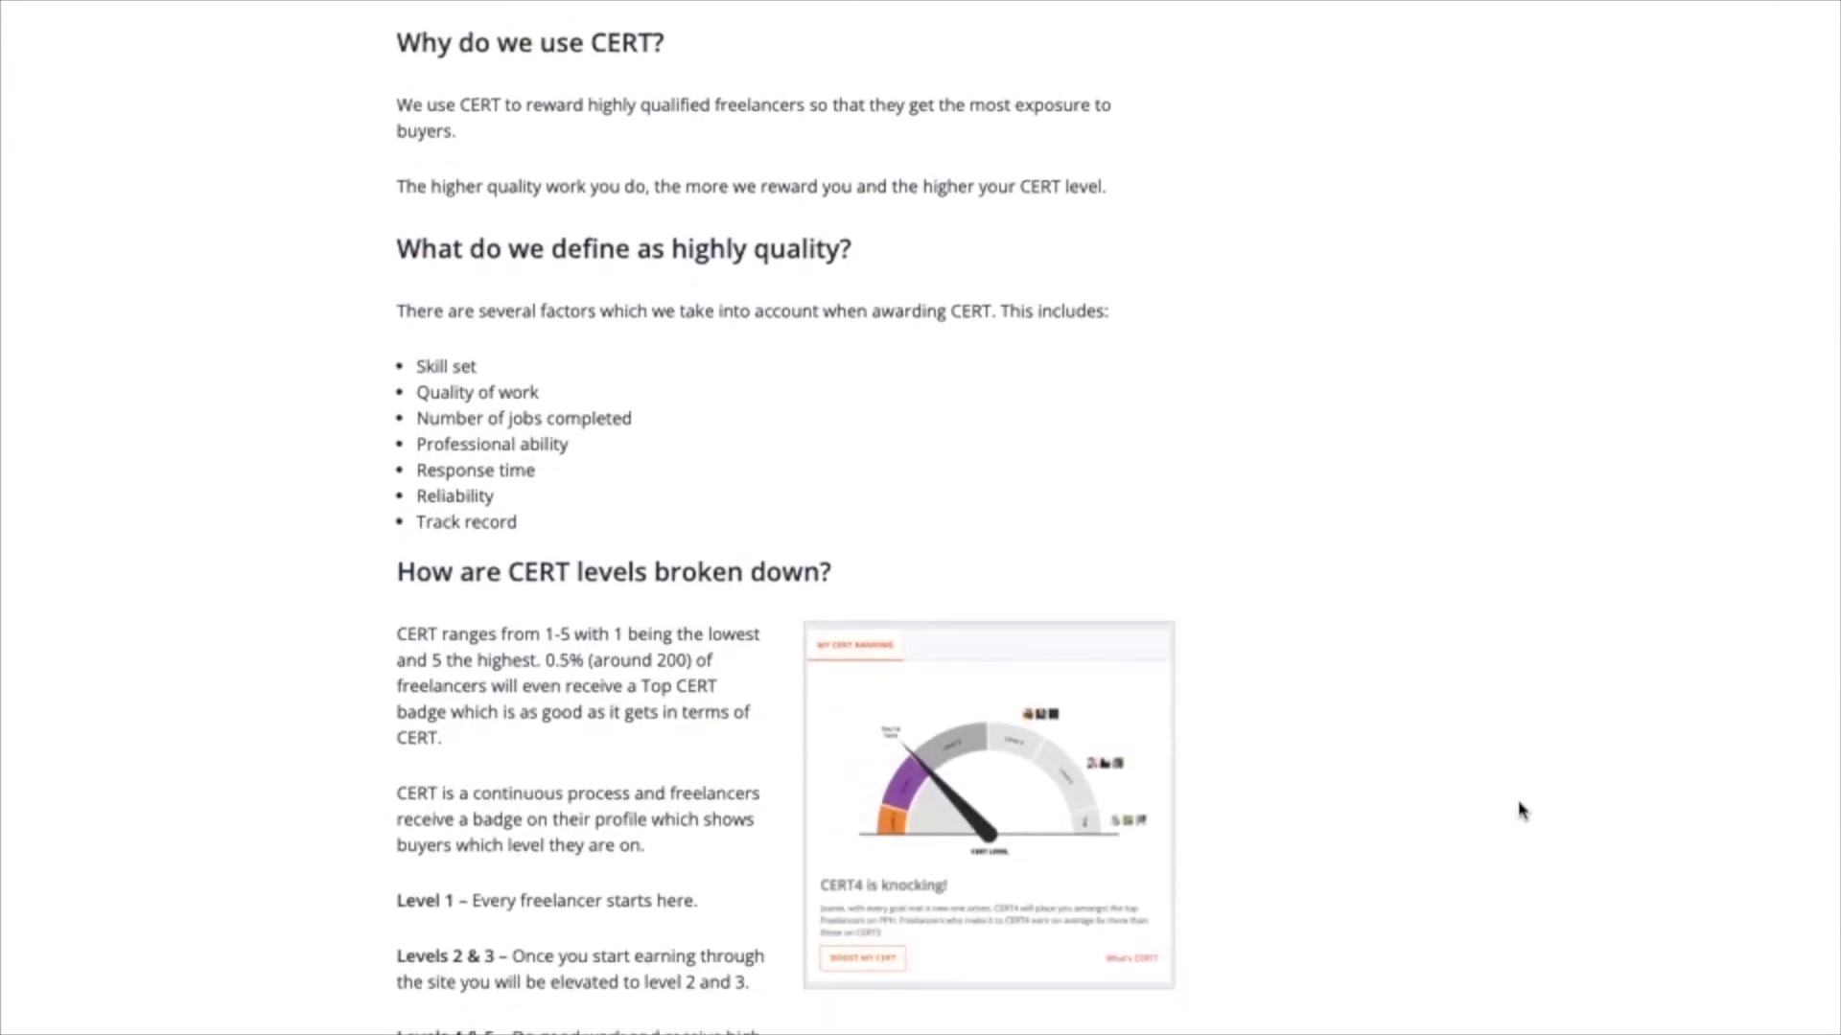
Read how CERT levels 1 to 5 are broken down and what the CERT letters stand for.
scroll(1520, 810, "down", 5)
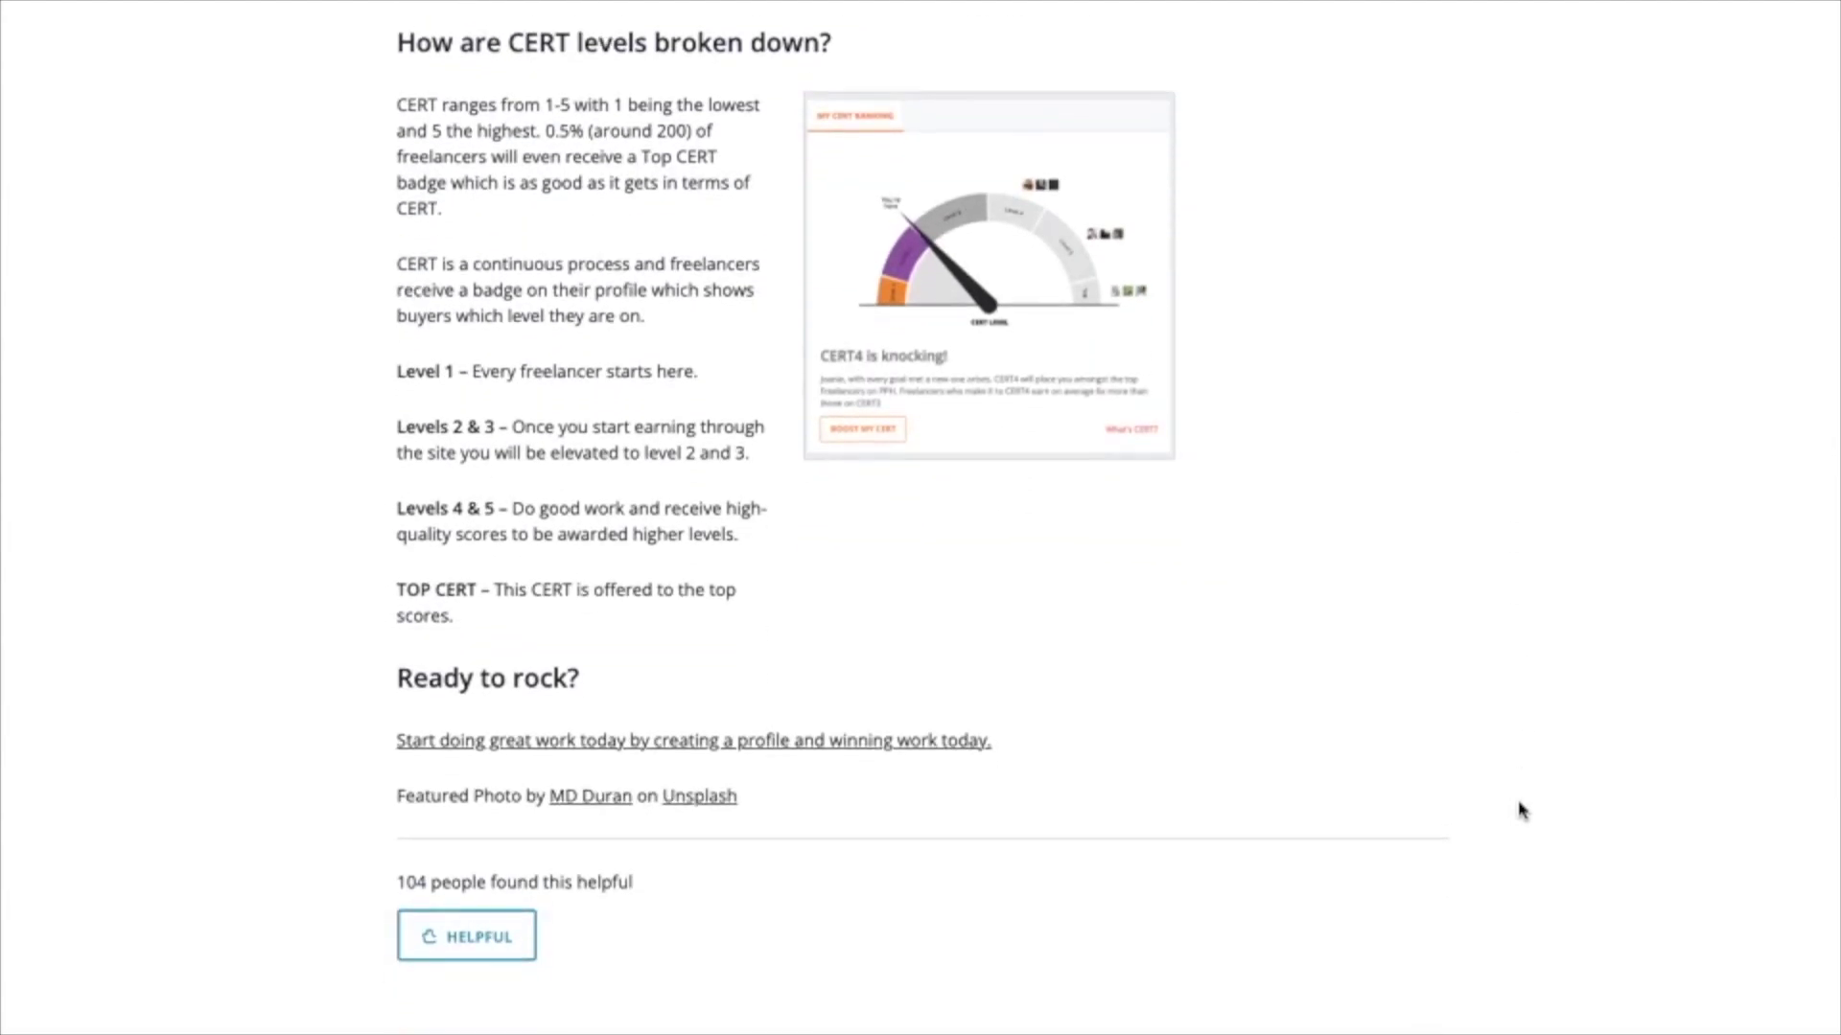
scroll(1002, 439, "up", 4)
scroll(1003, 439, "up", 8)
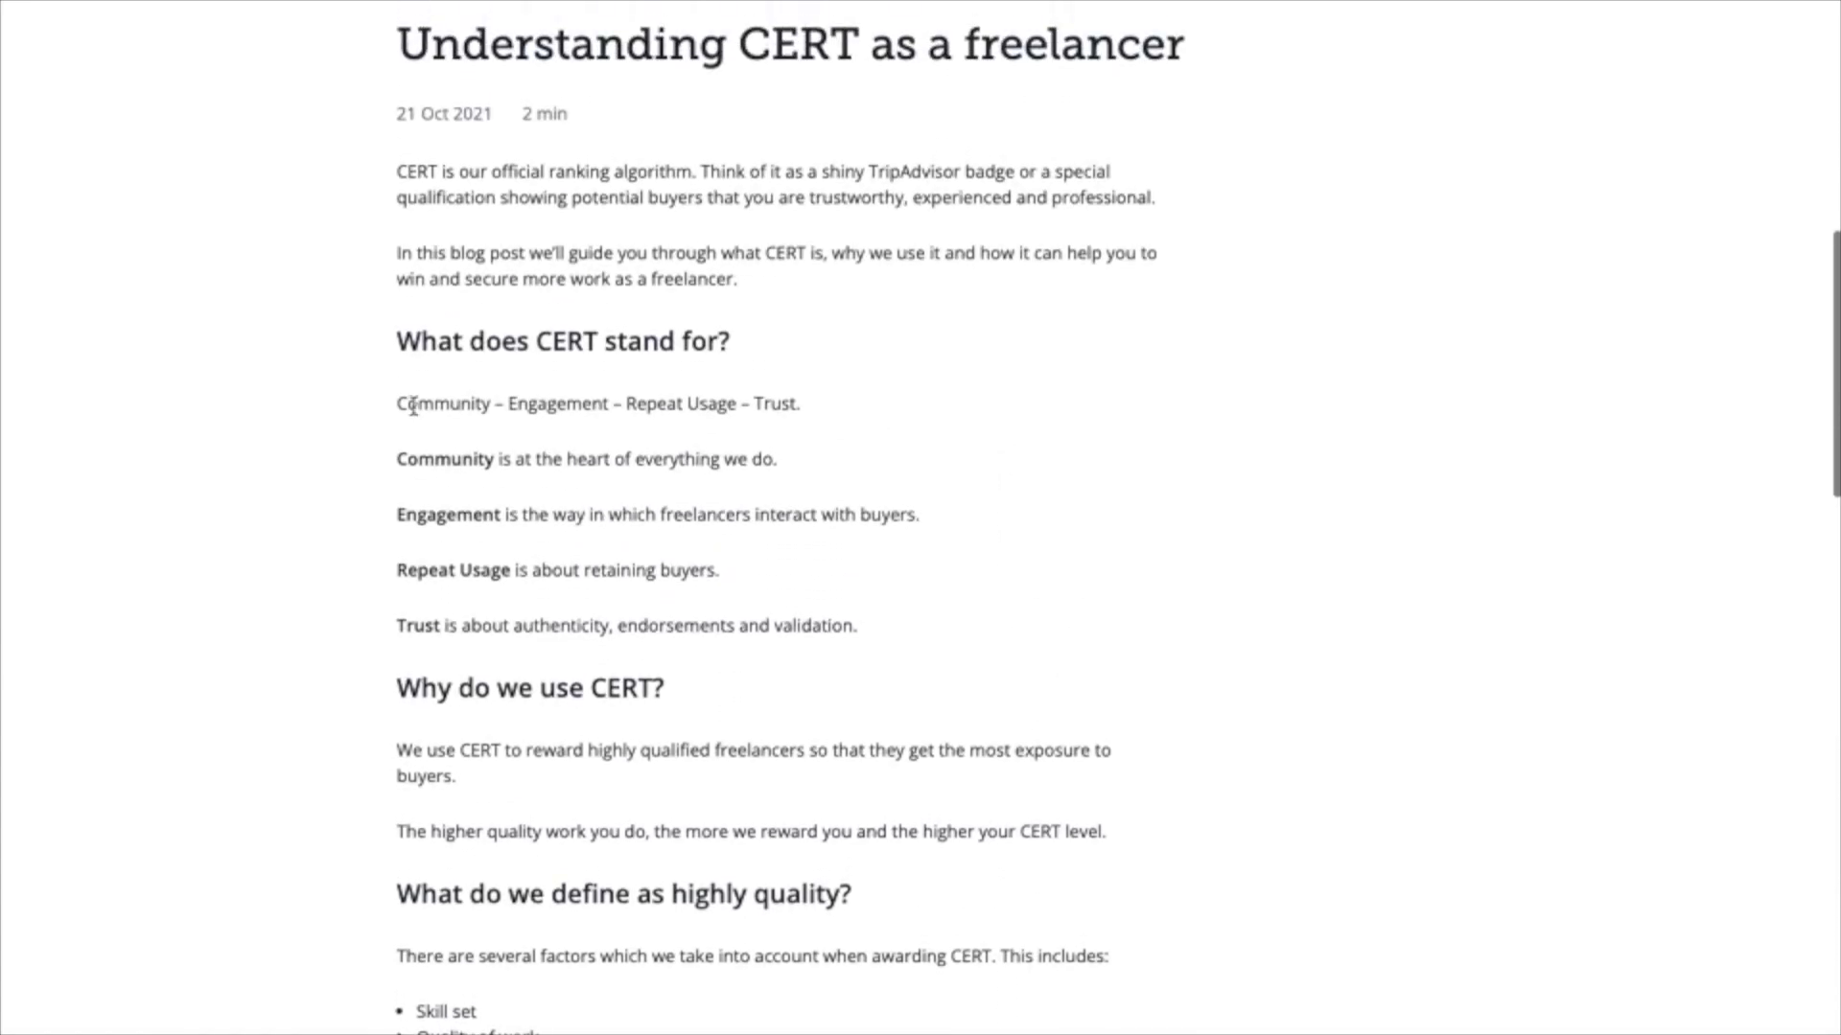
left_click_drag(418, 404, 805, 410)
scroll(803, 479, "up", 10)
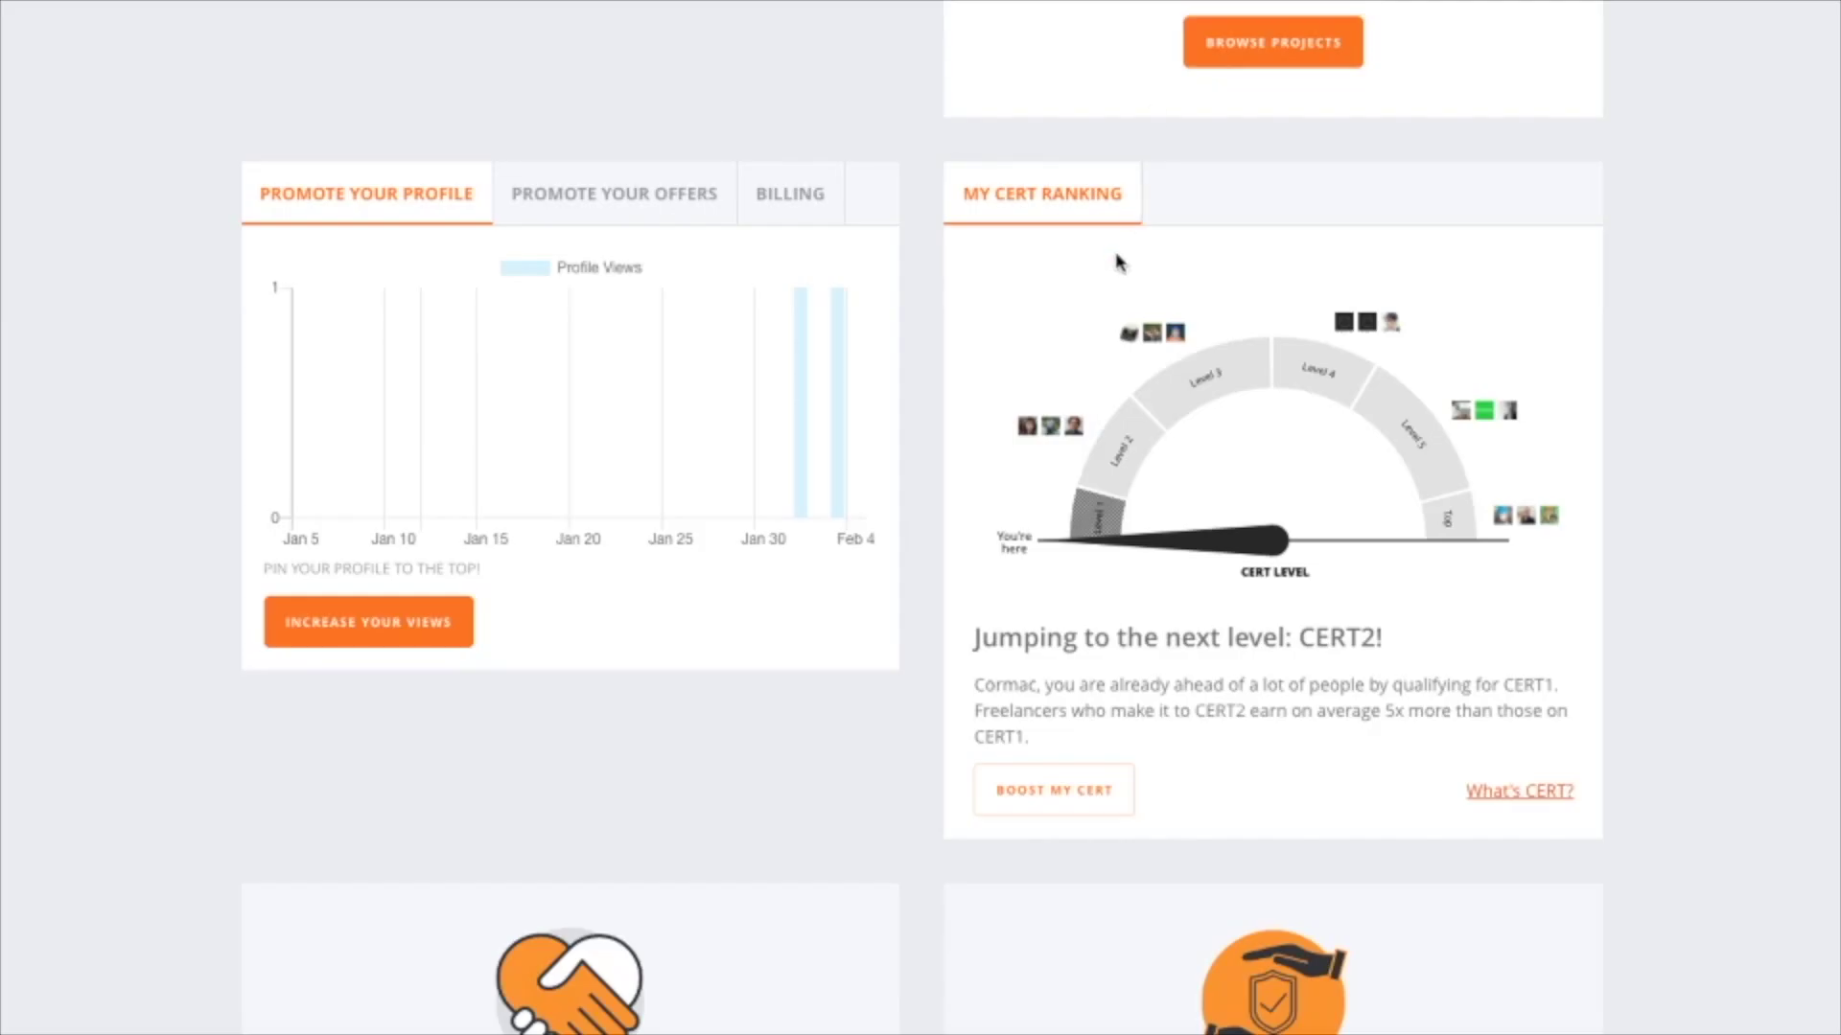
Return to the dashboard and review the 0% commission client referral and Freelancer Protection sections.
scroll(1118, 262, "down", 7)
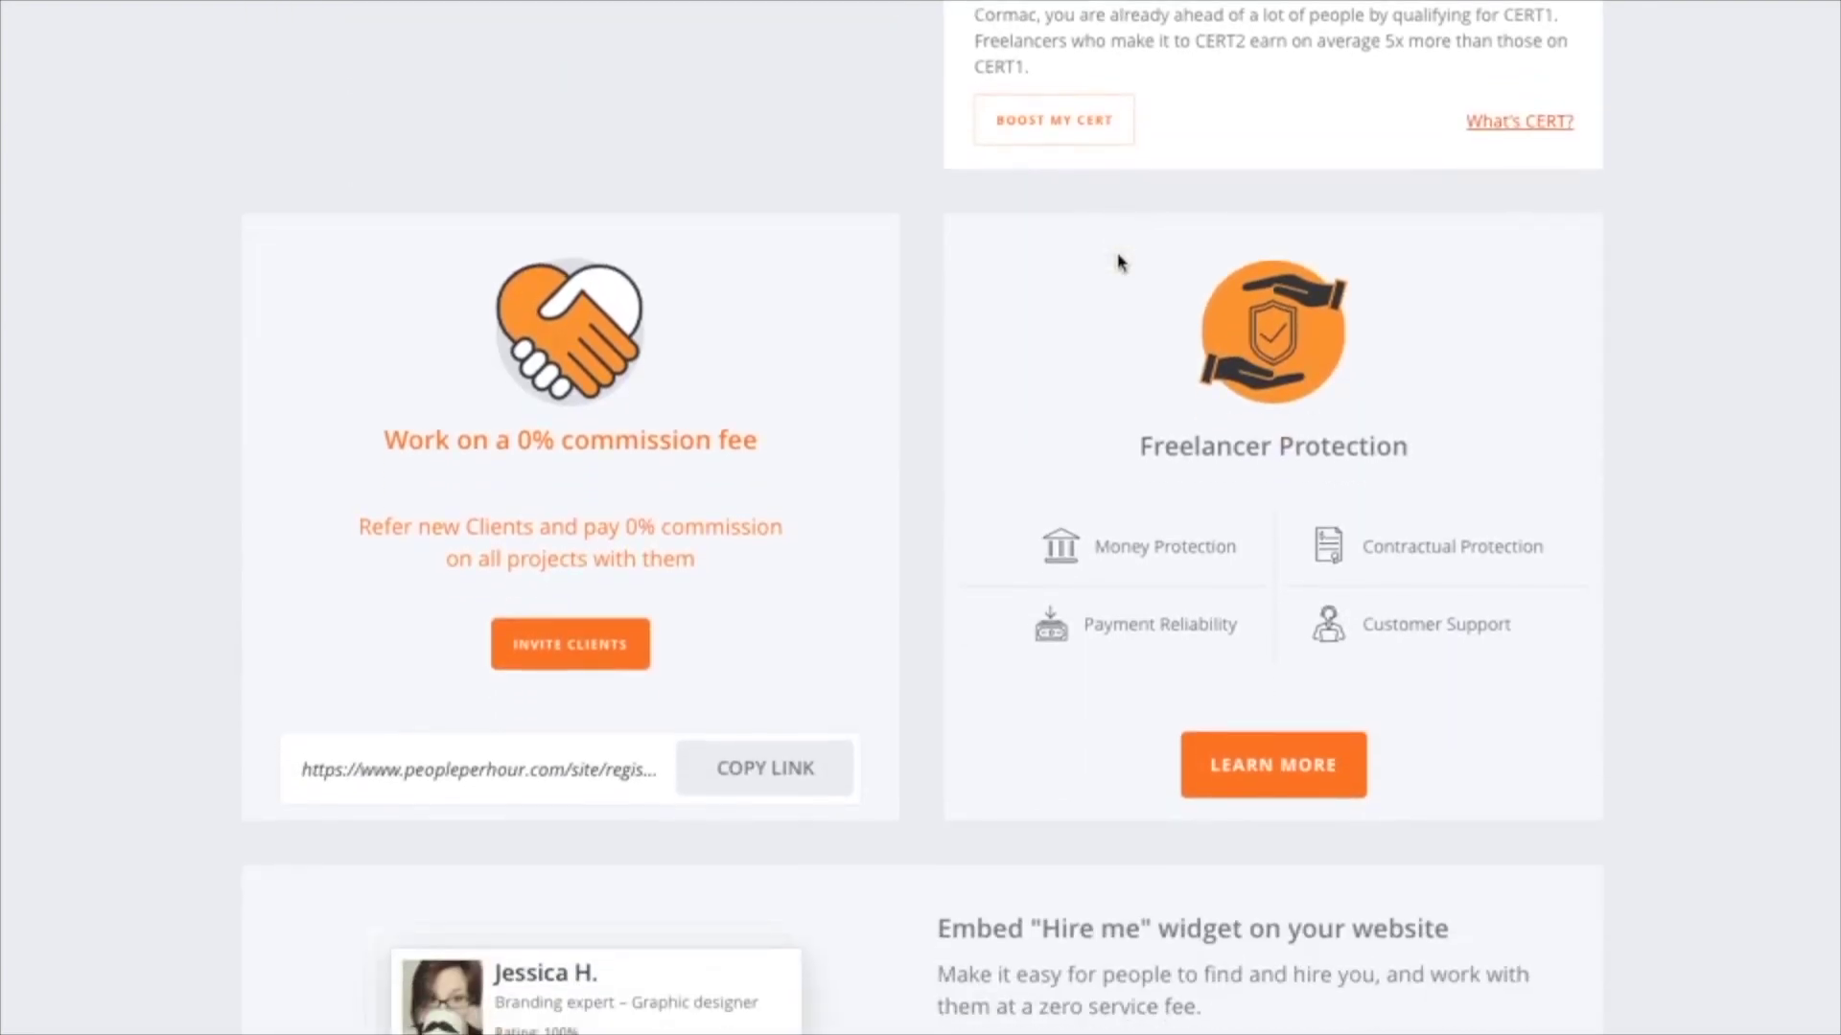
scroll(1118, 261, "down", 3)
scroll(1118, 261, "up", 3)
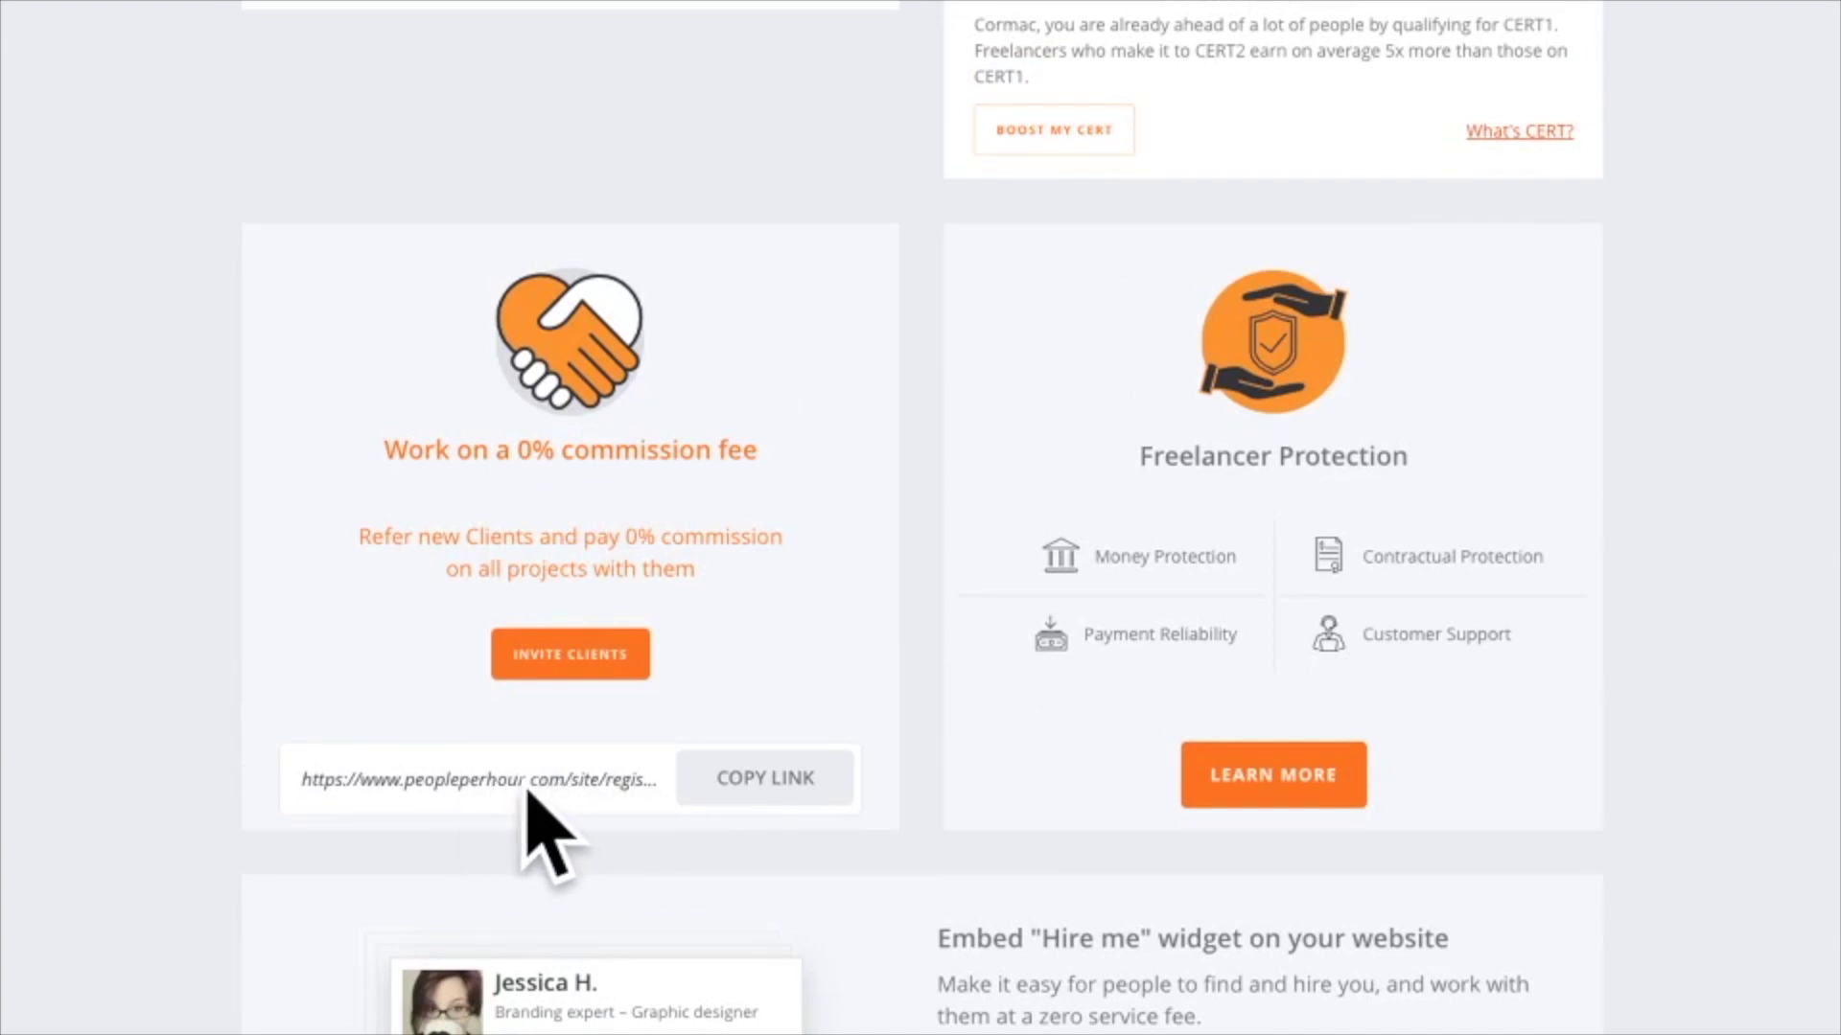
left_click_drag(388, 457, 744, 481)
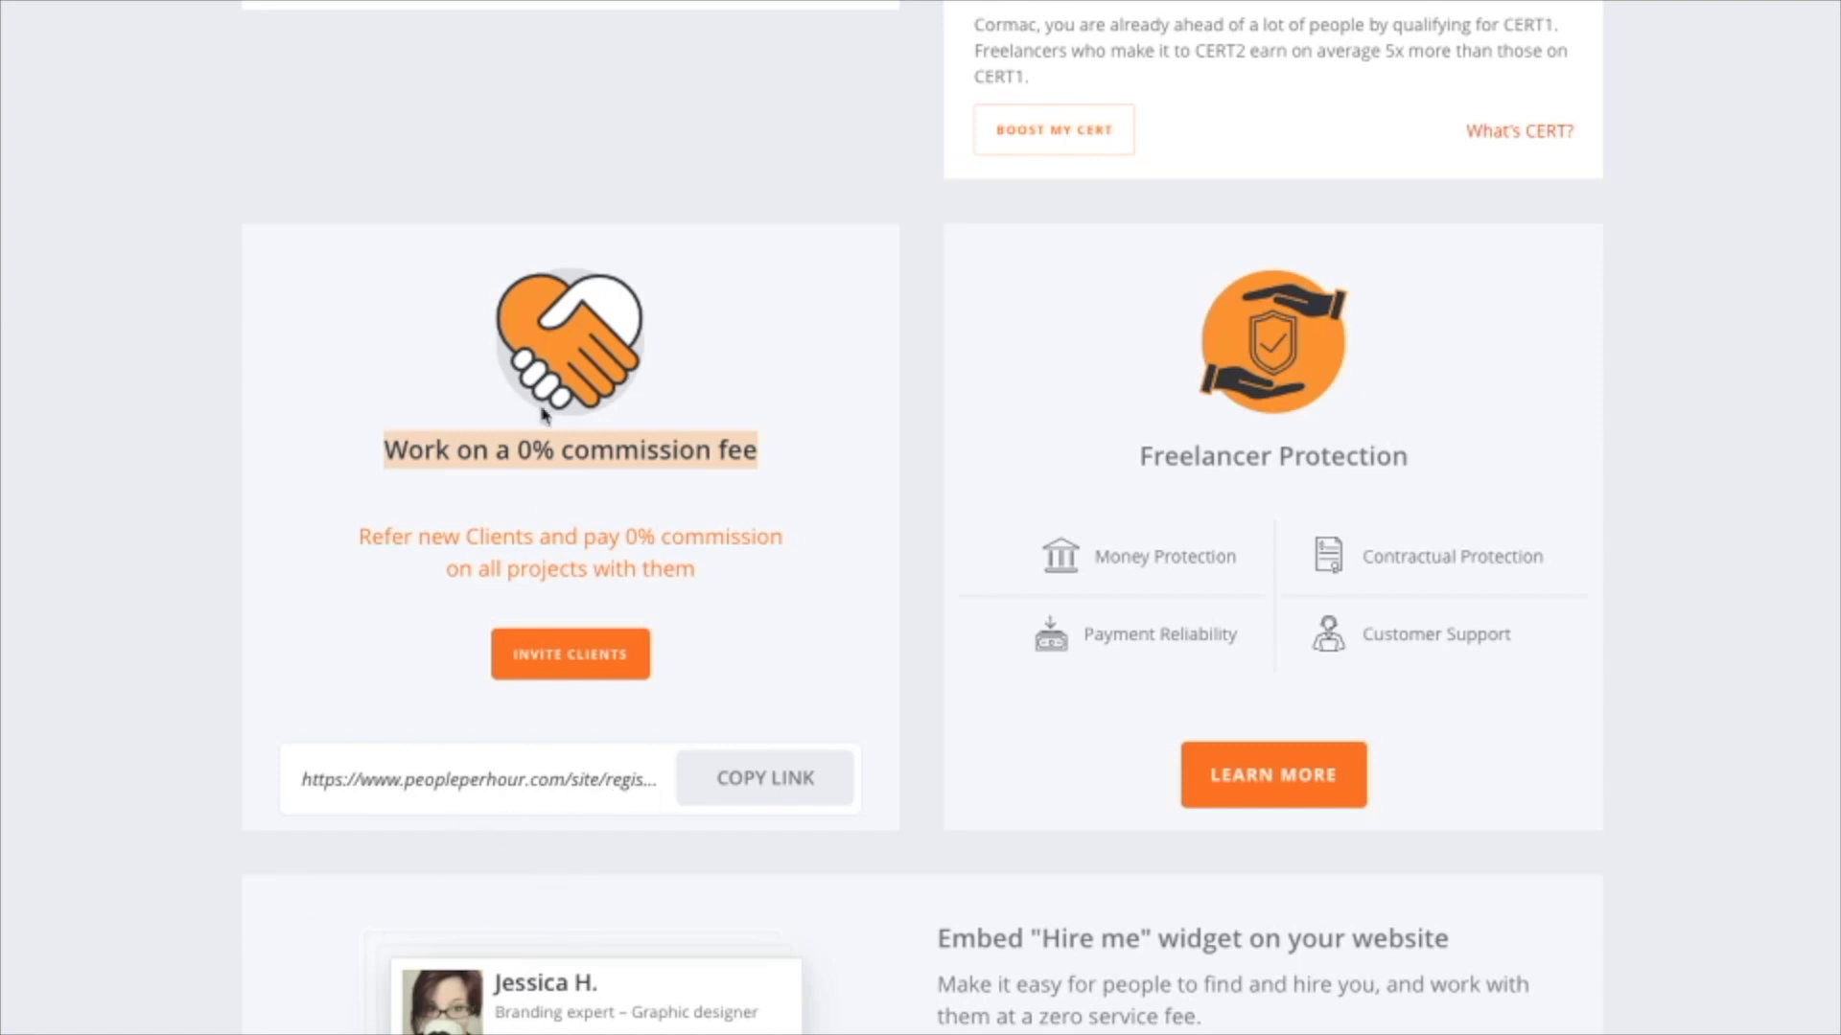
Open the freelancer search for projects to quote on.
scroll(543, 414, "up", 10)
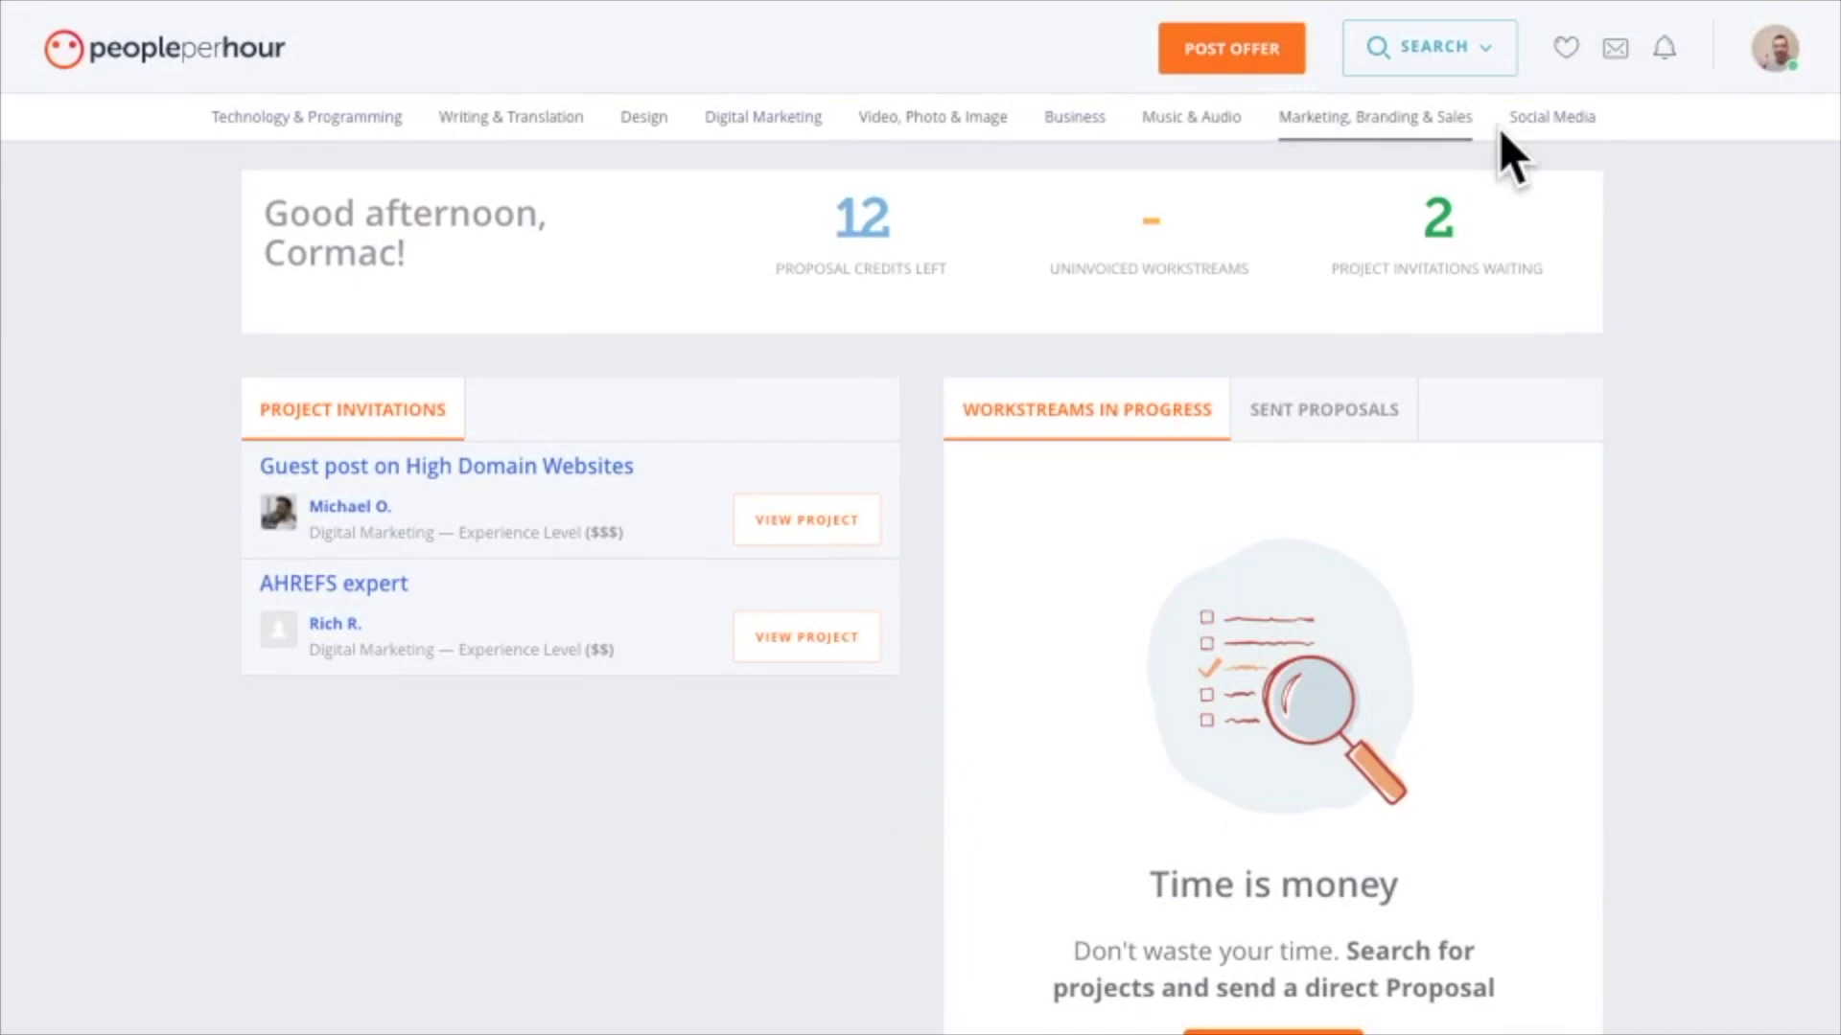
left_click(1447, 62)
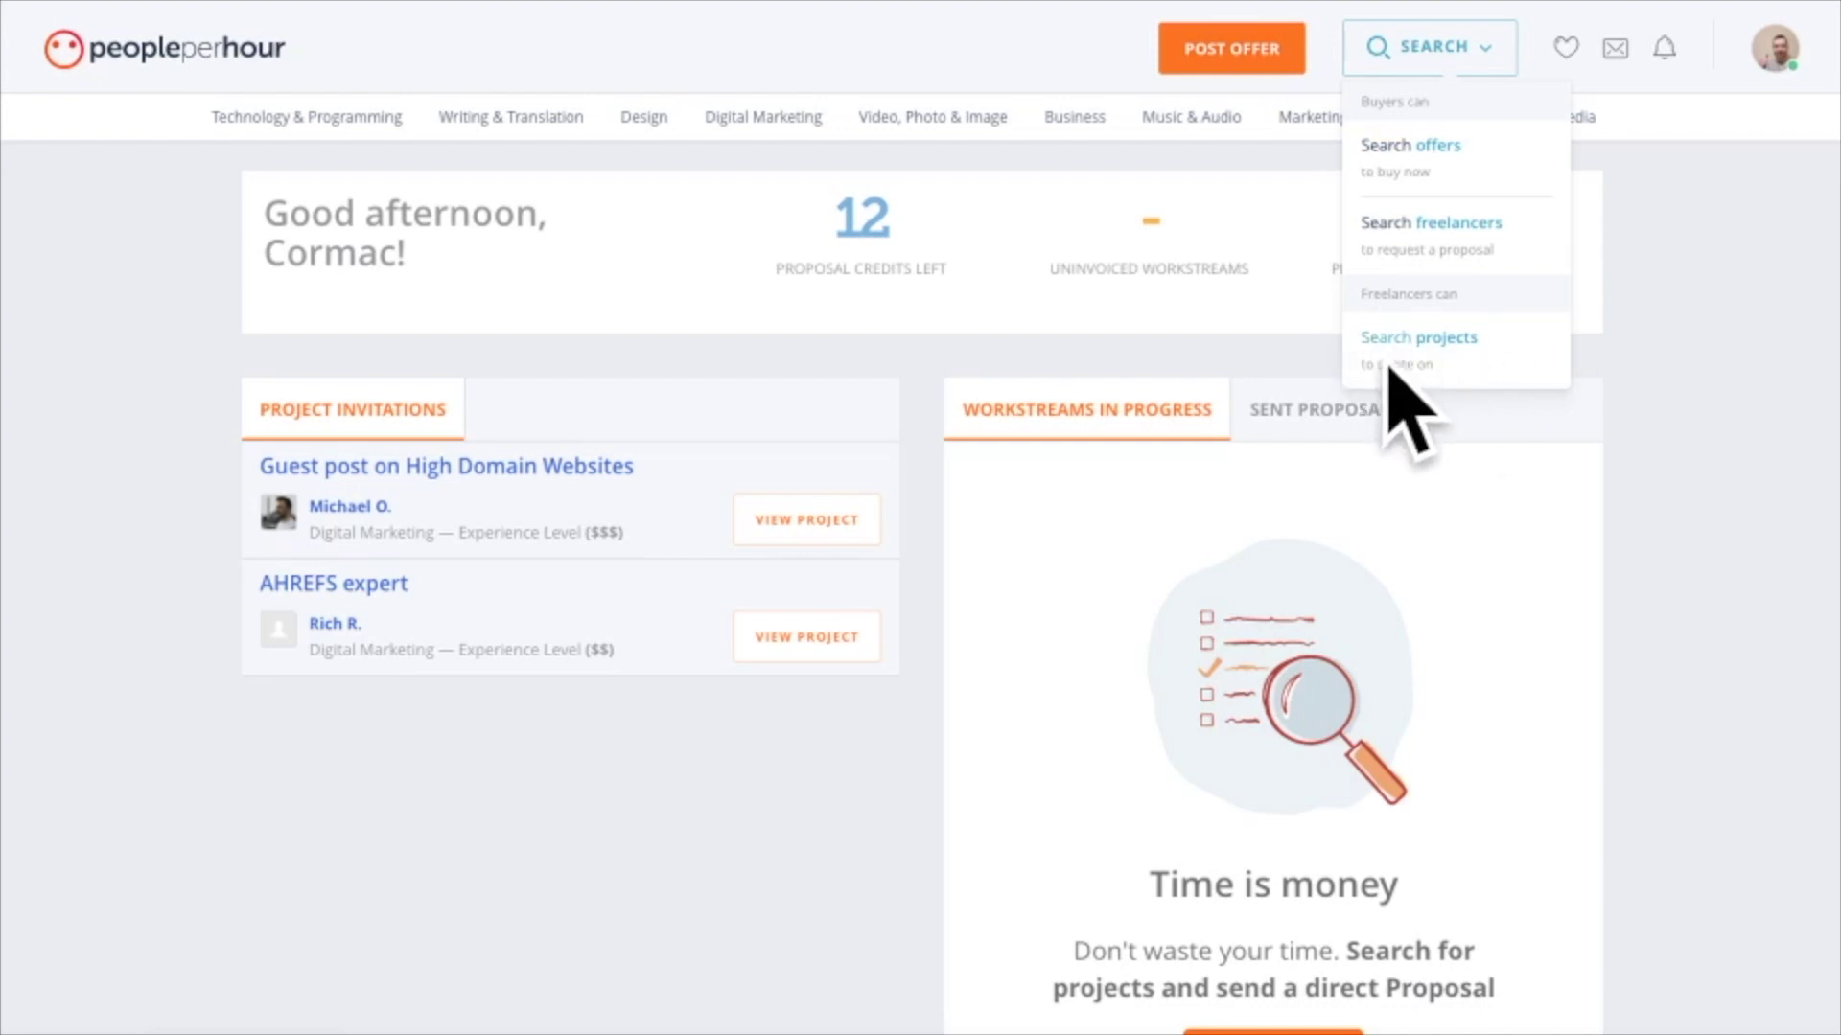
left_click(1447, 366)
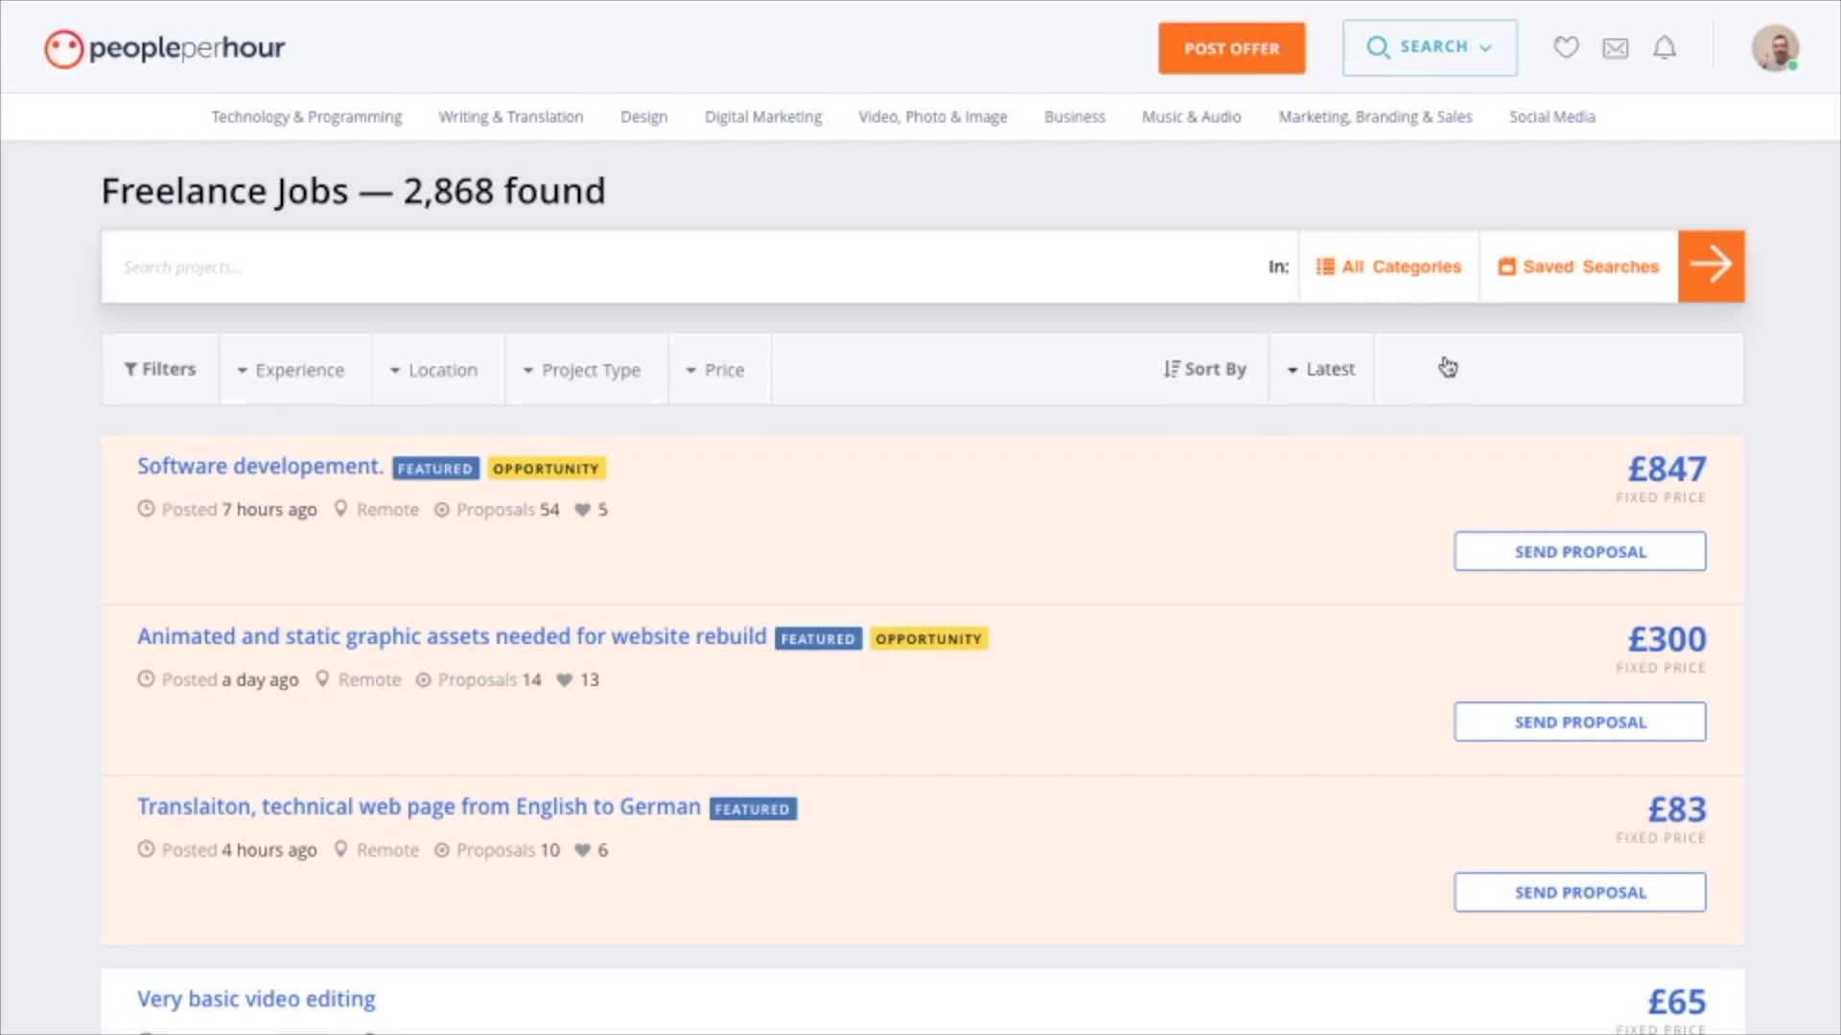
Check the sort options for the freelance jobs list and browse the listed projects.
left_click(1351, 372)
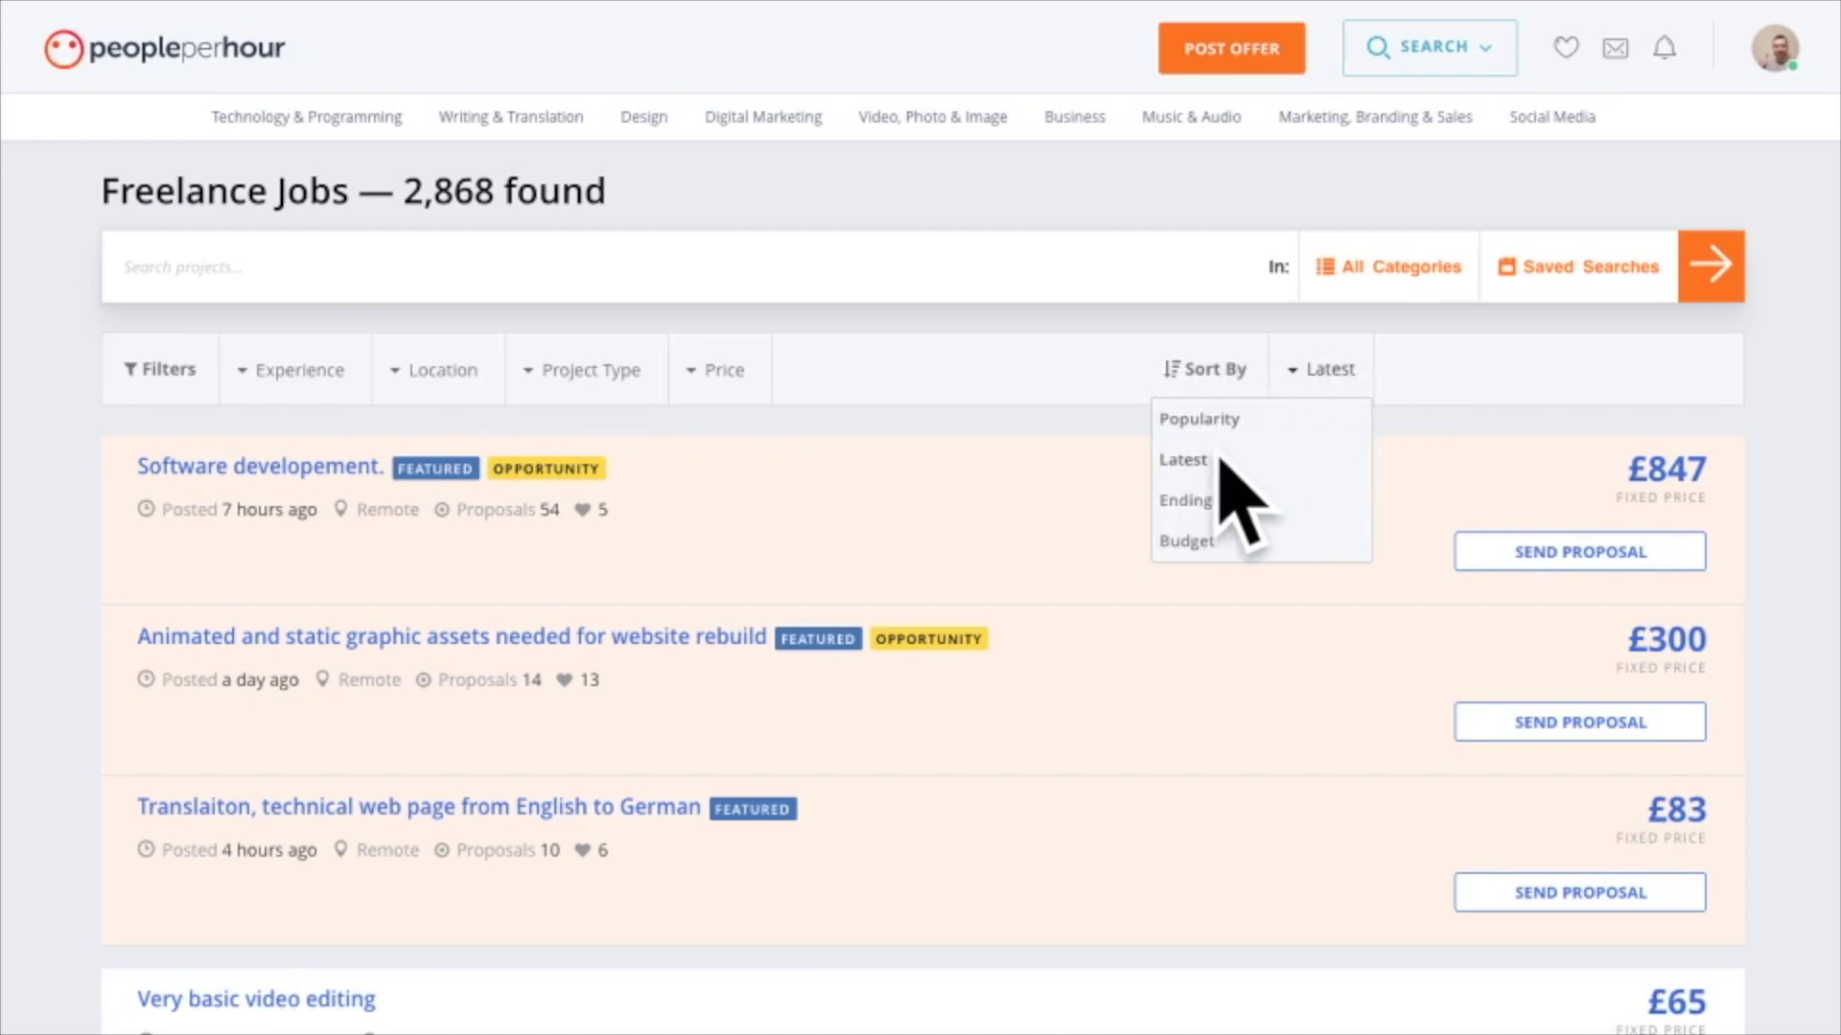
left_click(798, 215)
scroll(810, 219, "down", 8)
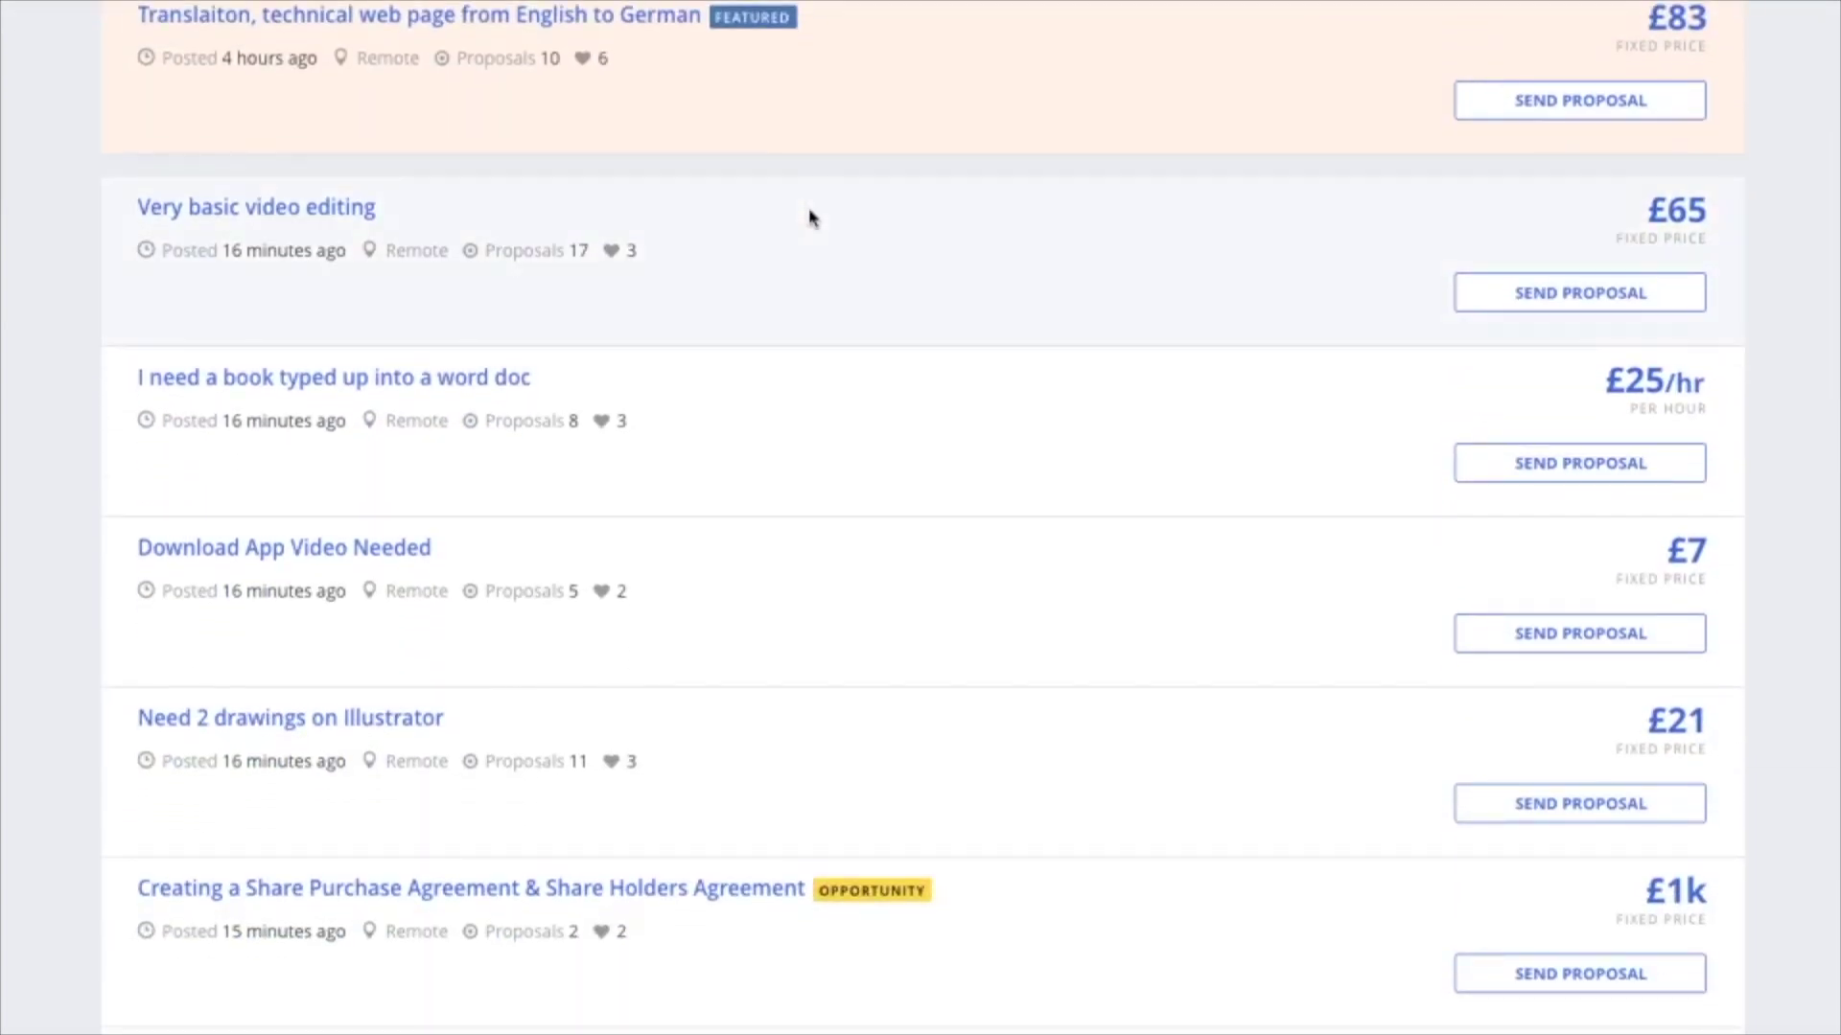
scroll(810, 218, "down", 5)
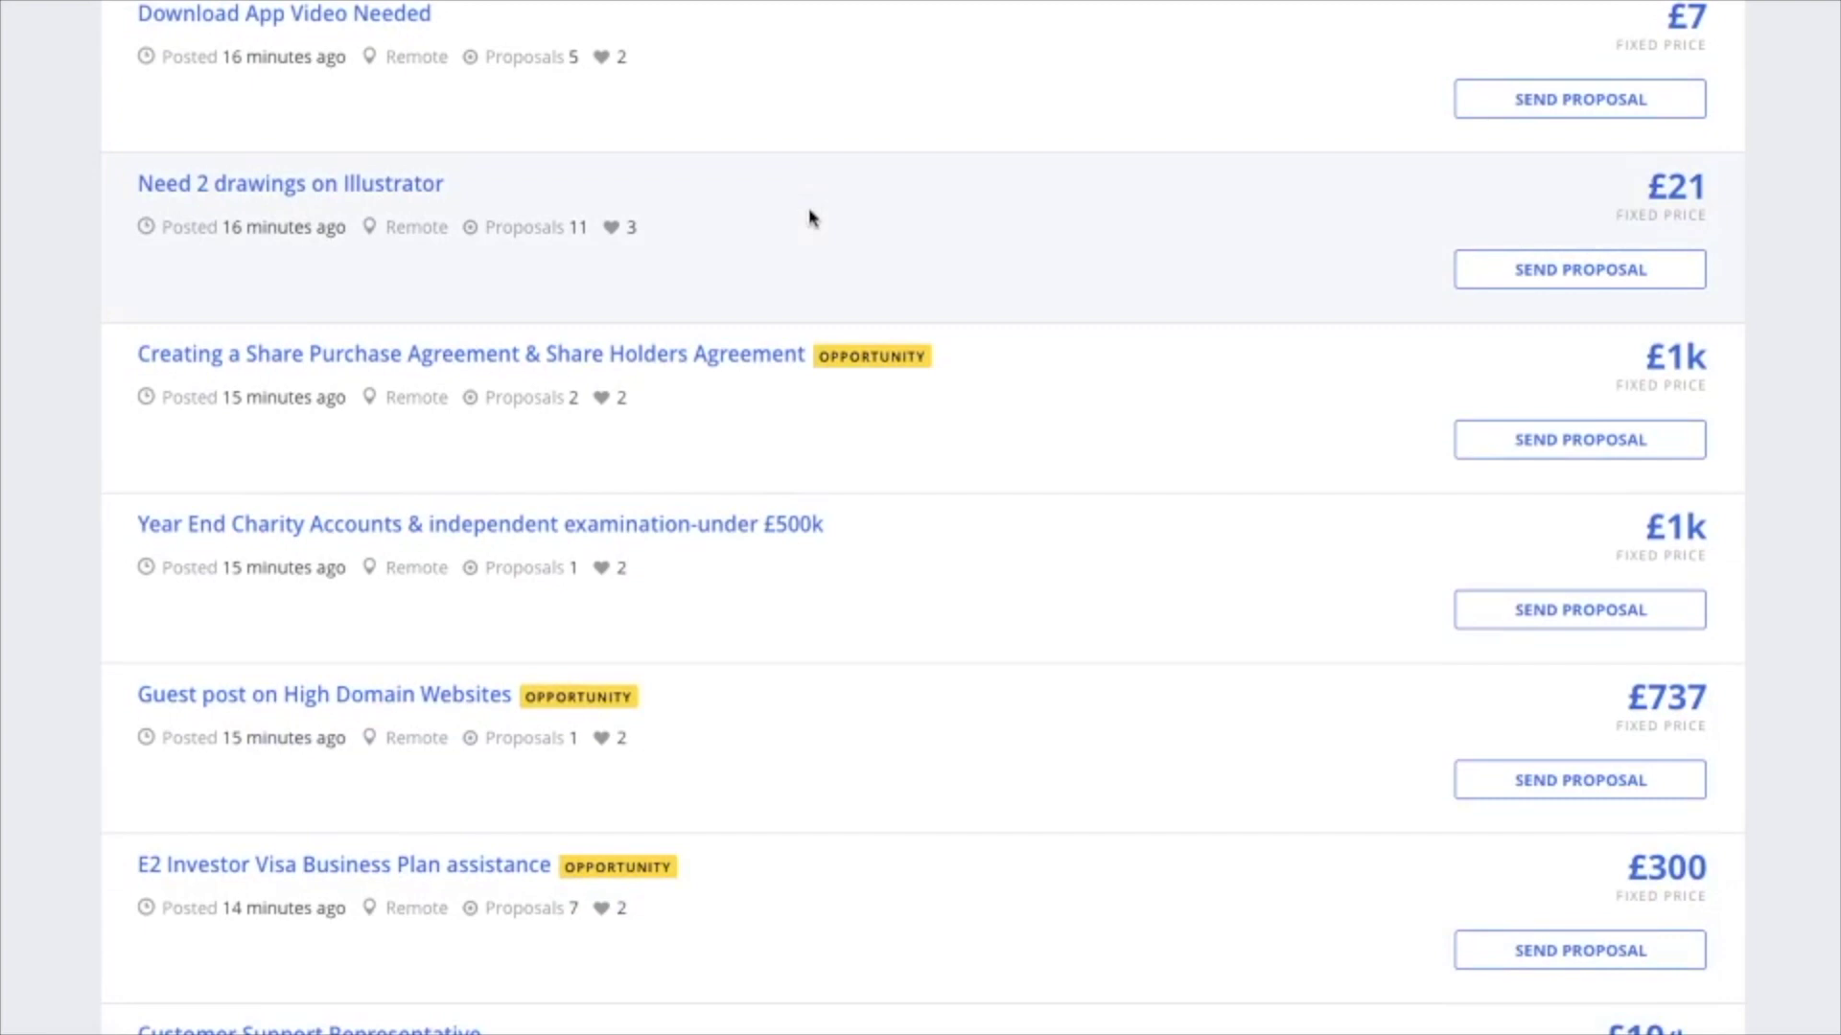
scroll(810, 218, "up", 12)
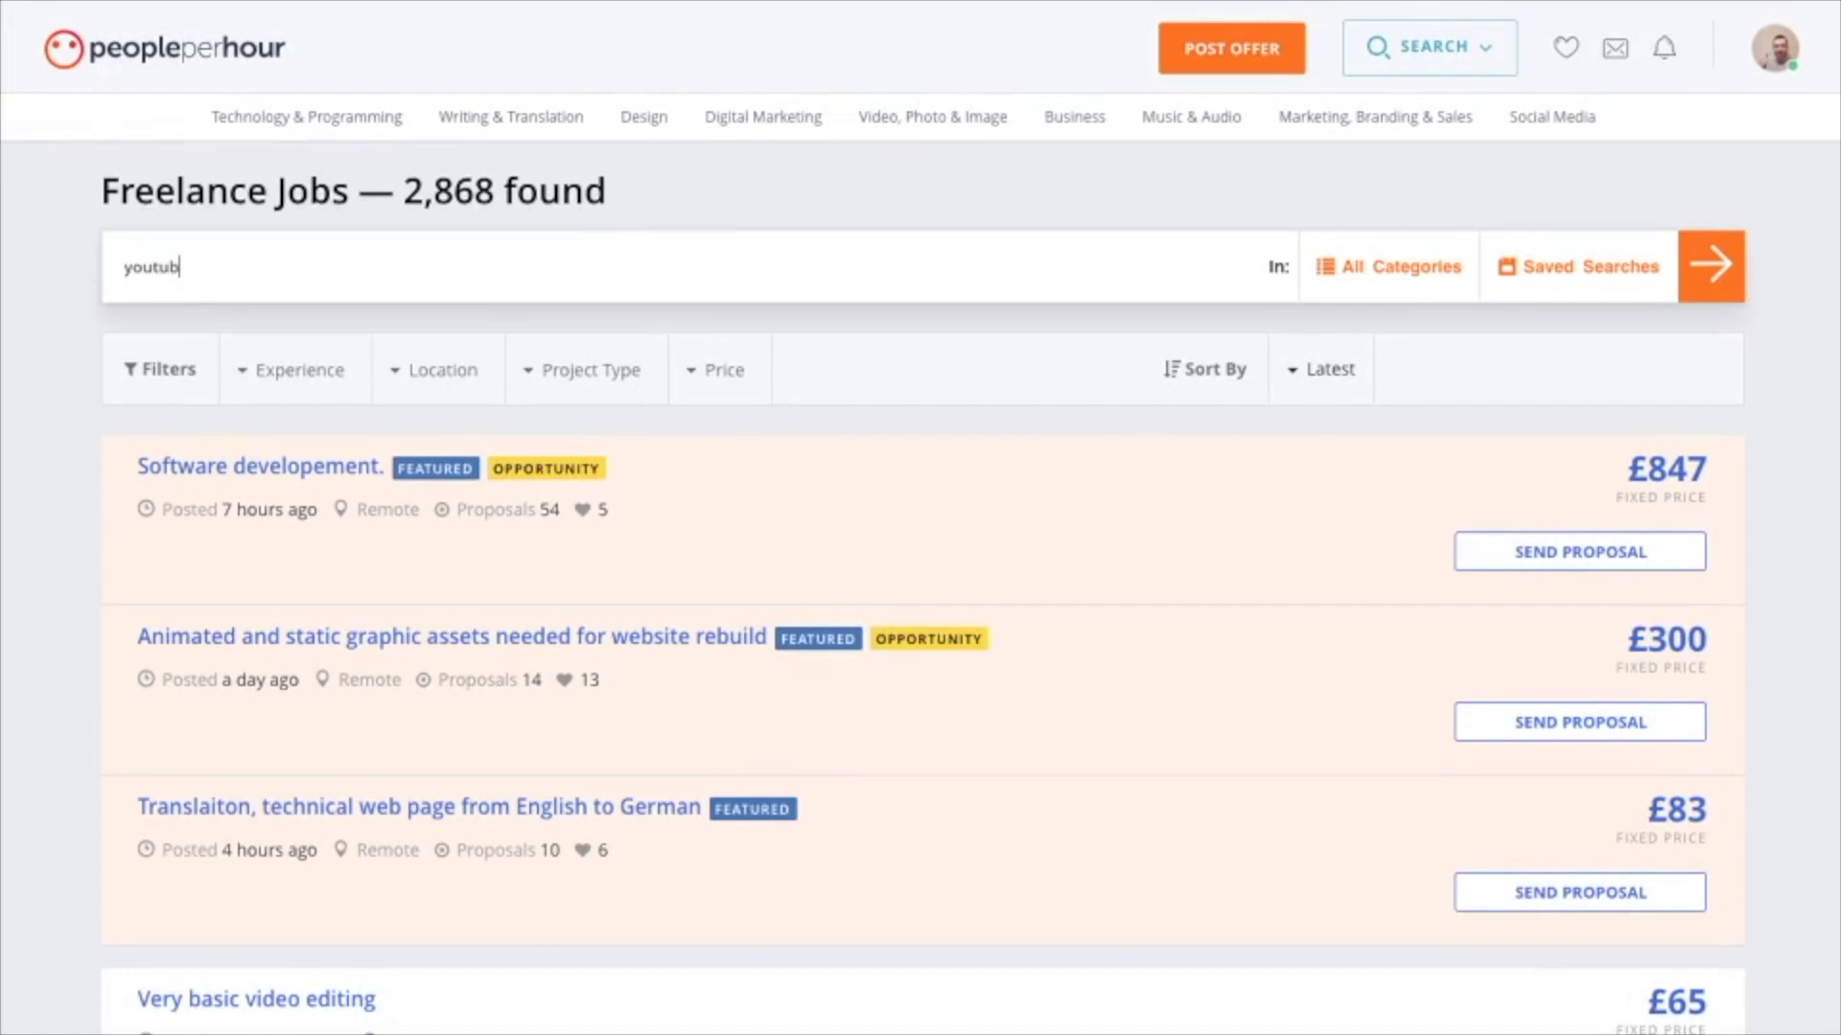
Search the projects for "youtube" and sort the results by Latest.
key("Return")
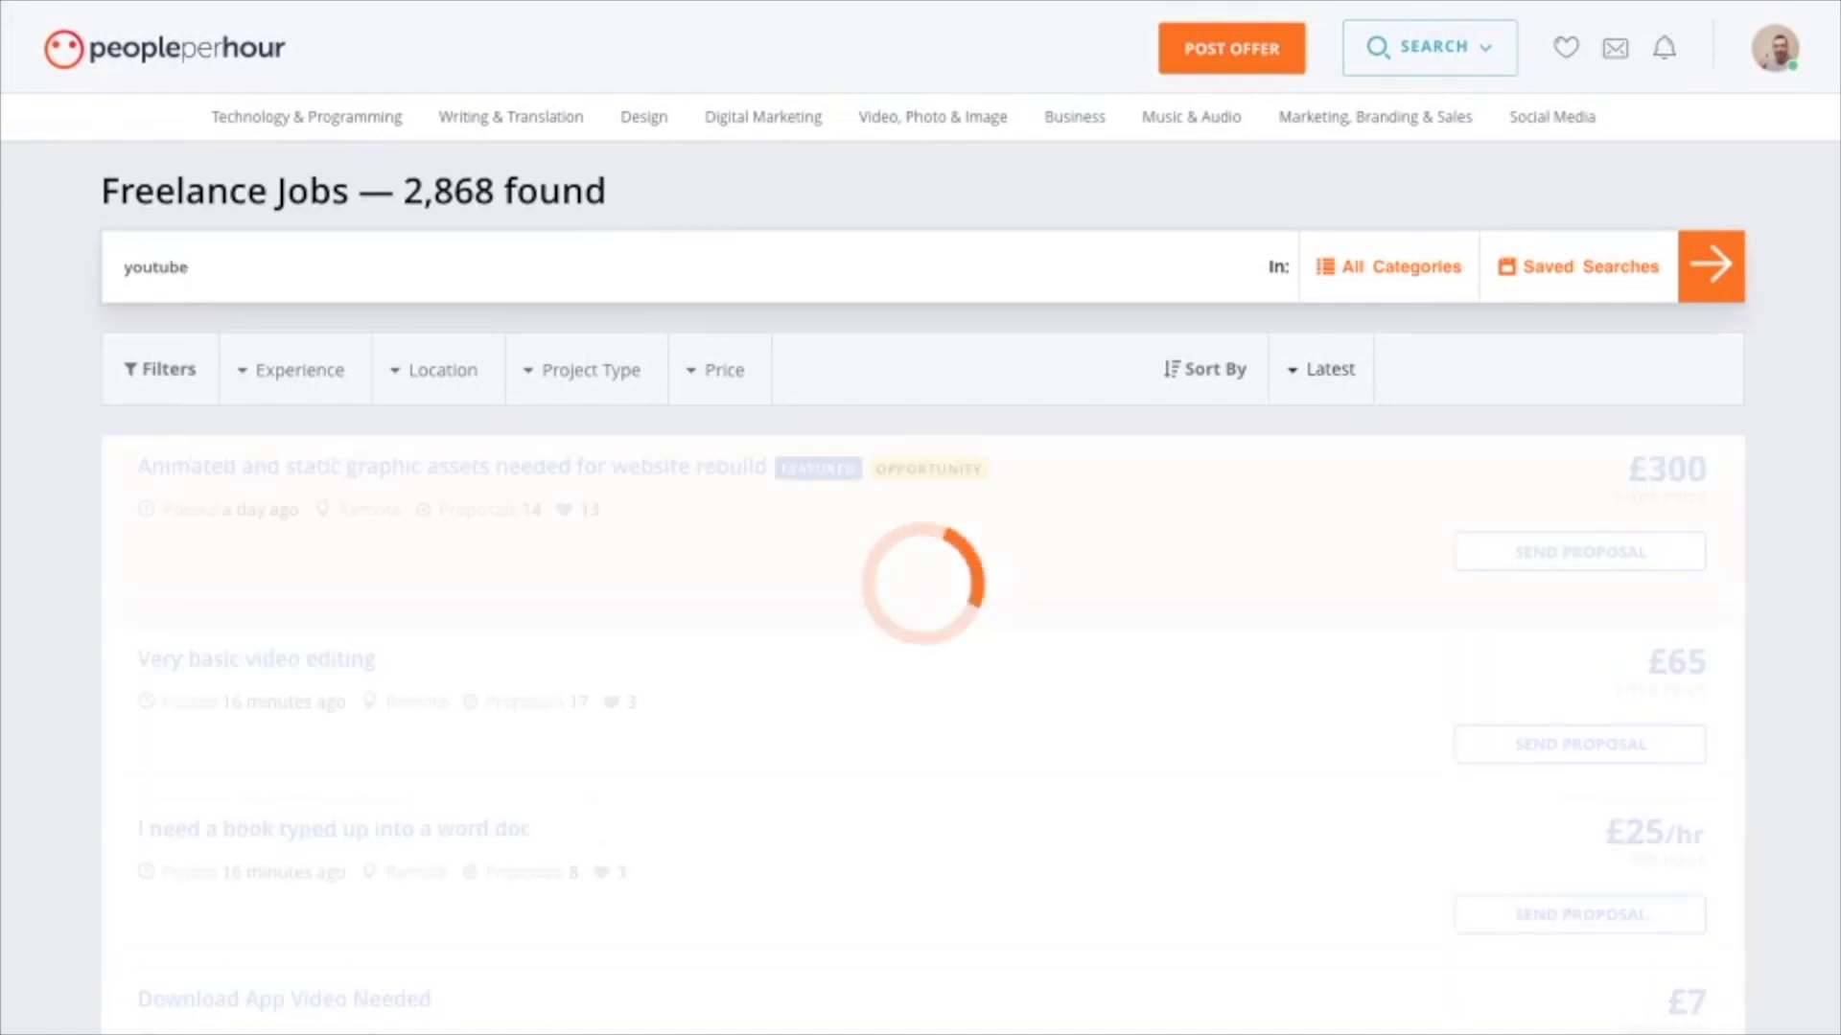
left_click_drag(606, 197, 89, 199)
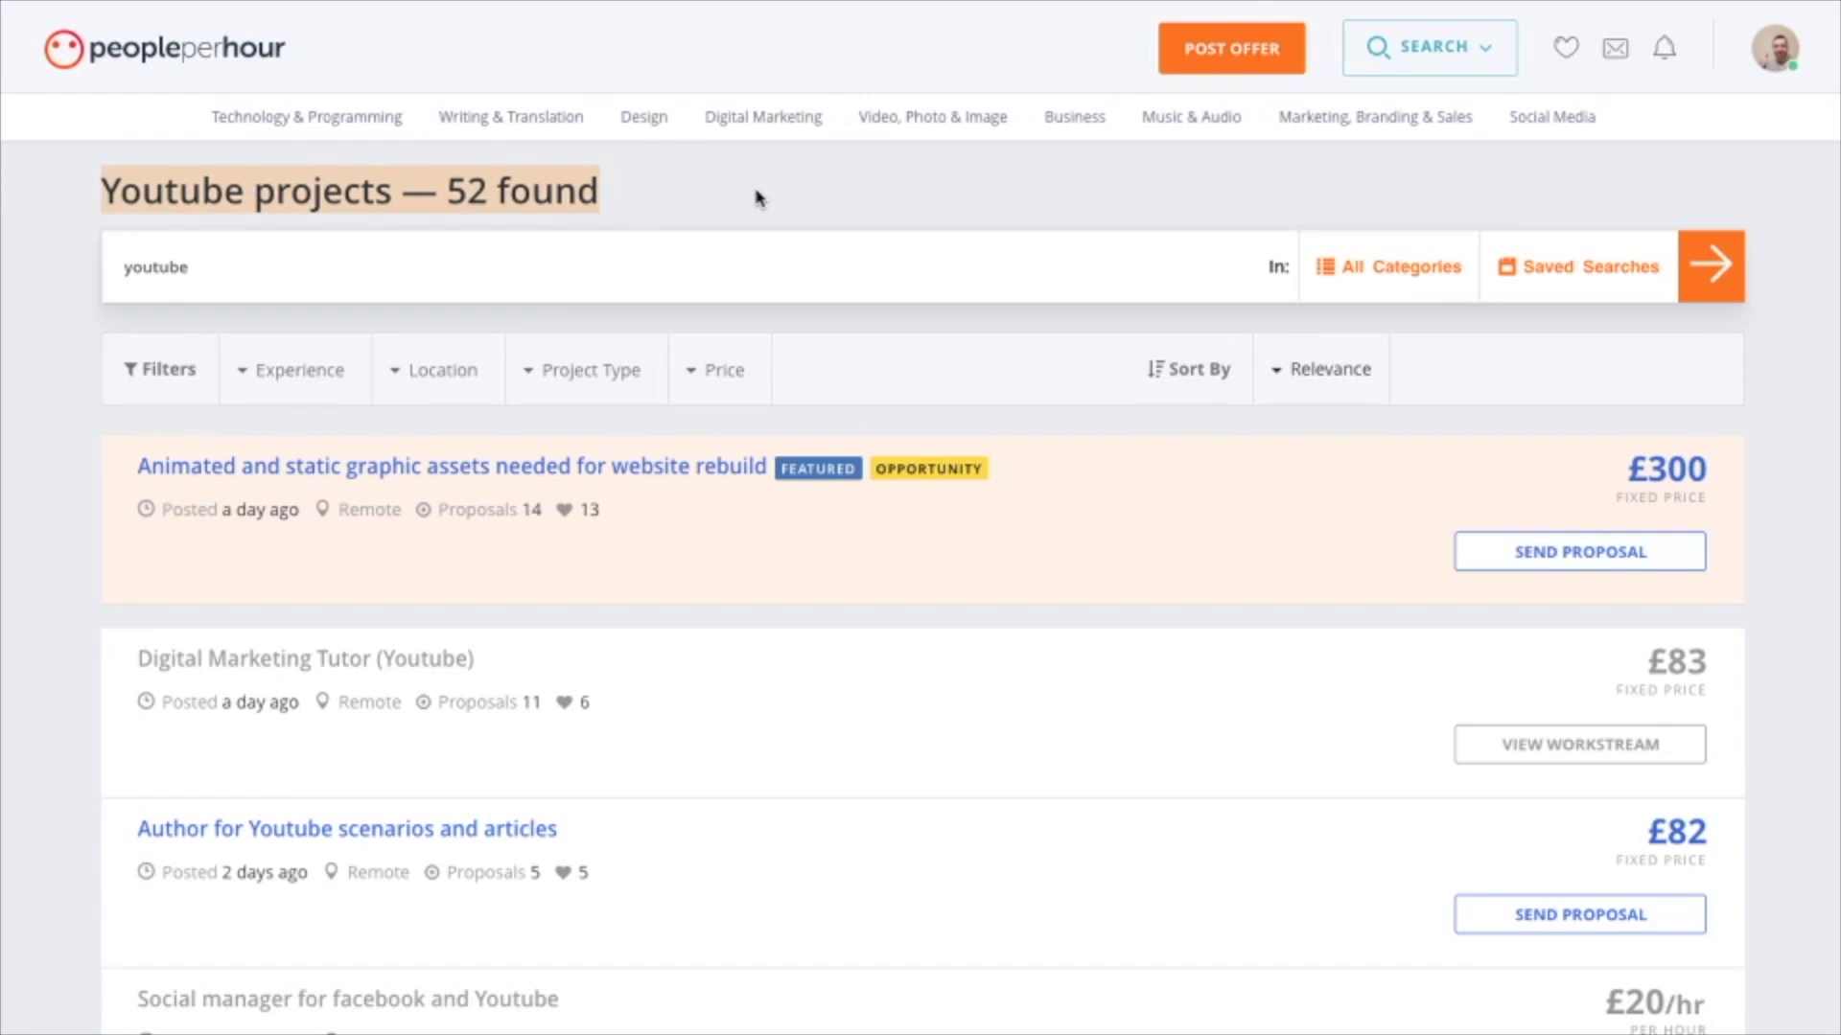
left_click(1368, 394)
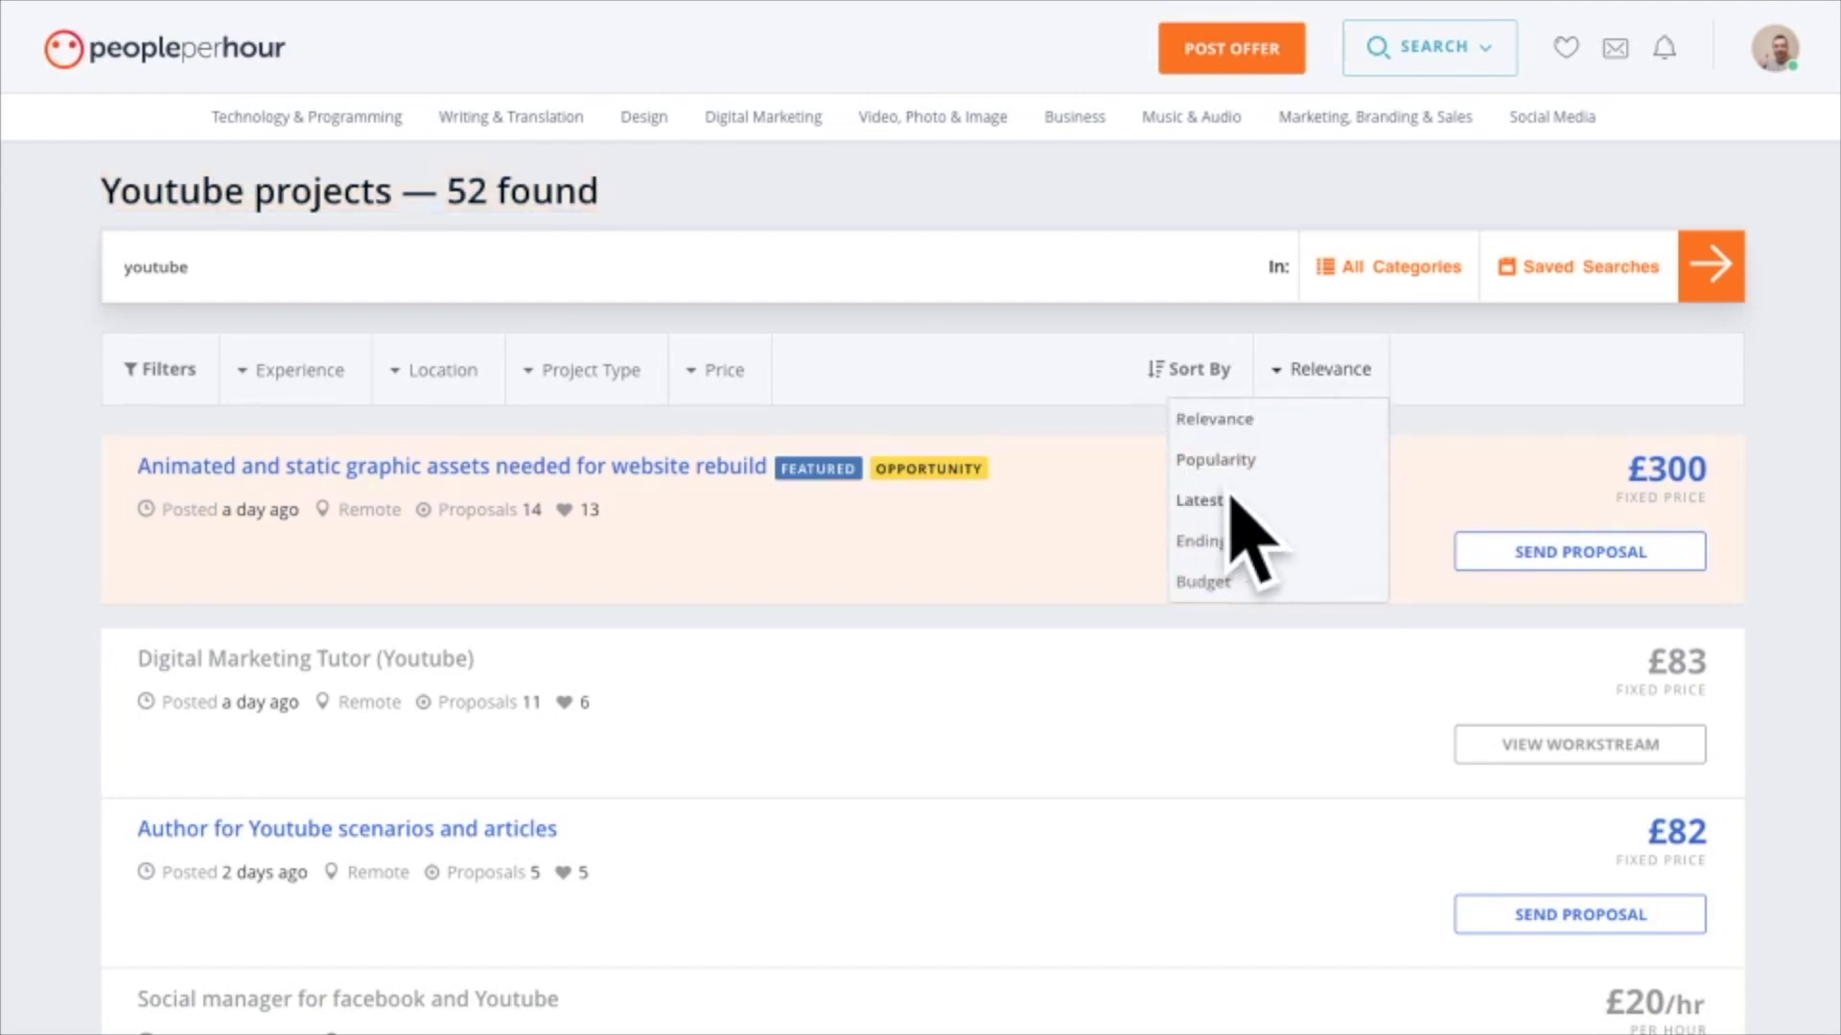
left_click(1200, 500)
scroll(1236, 503, "down", 1)
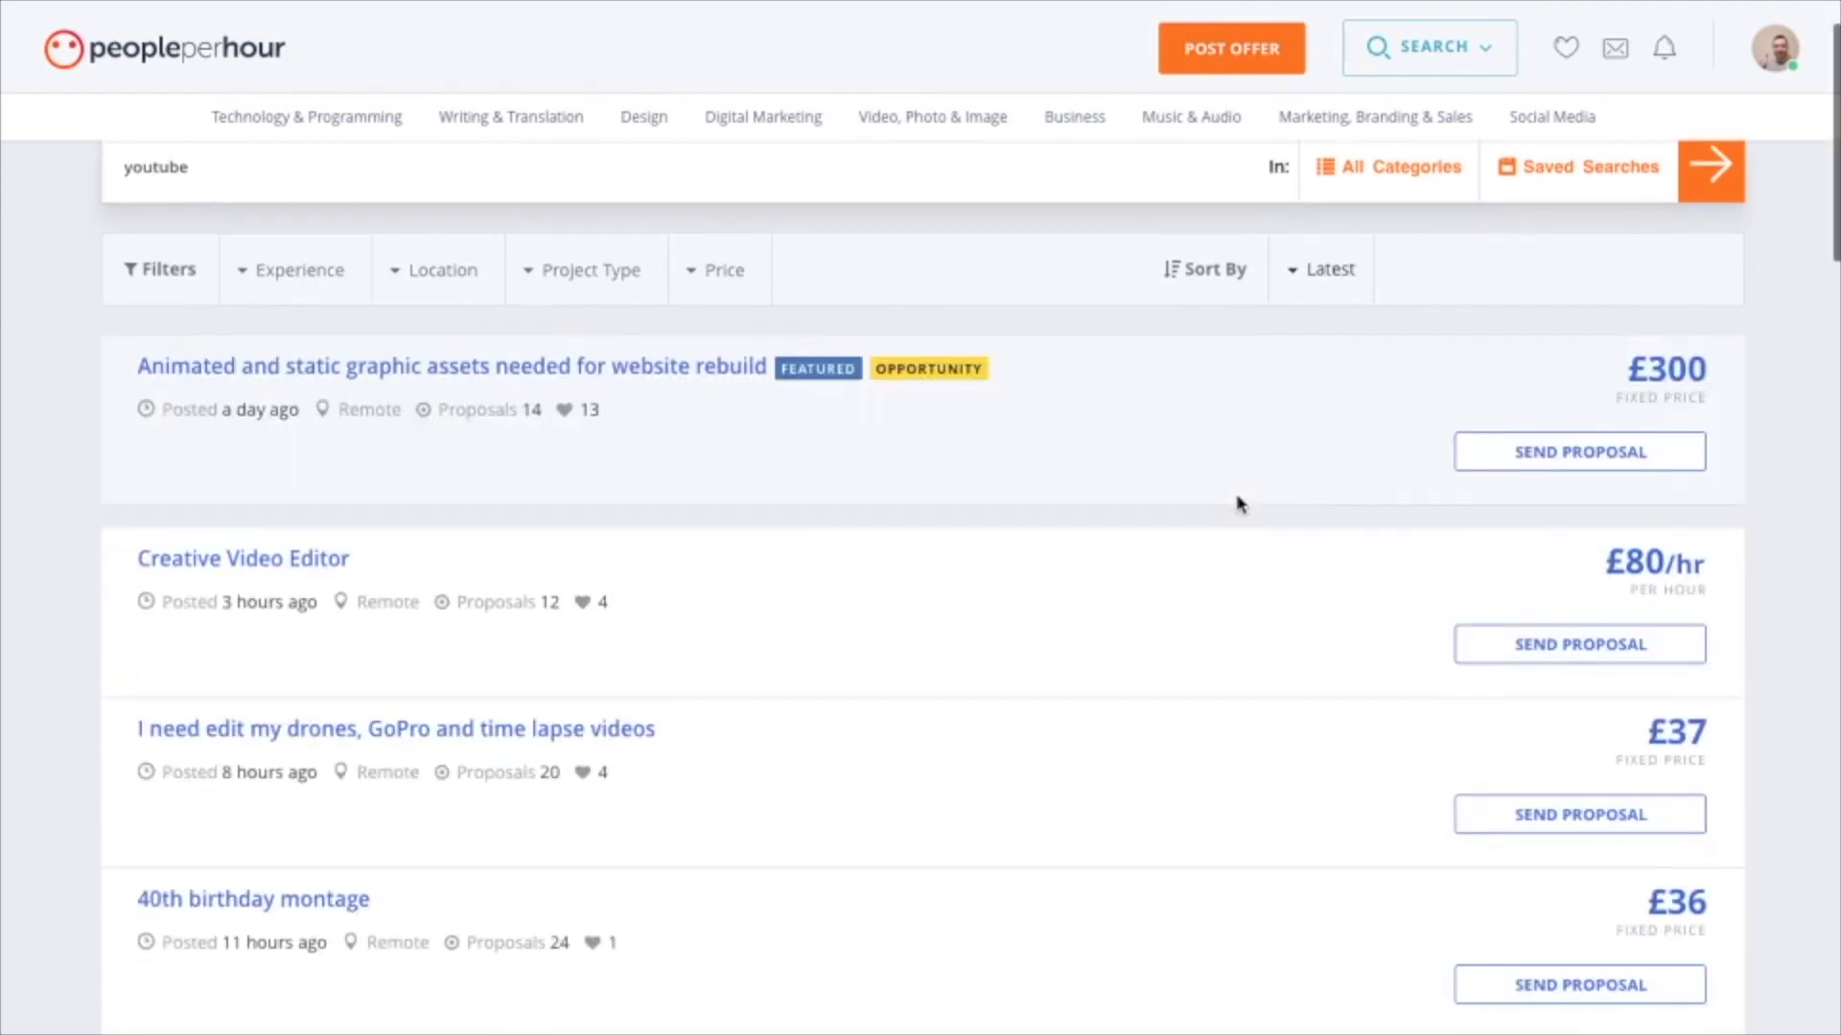
scroll(1236, 502, "down", 3)
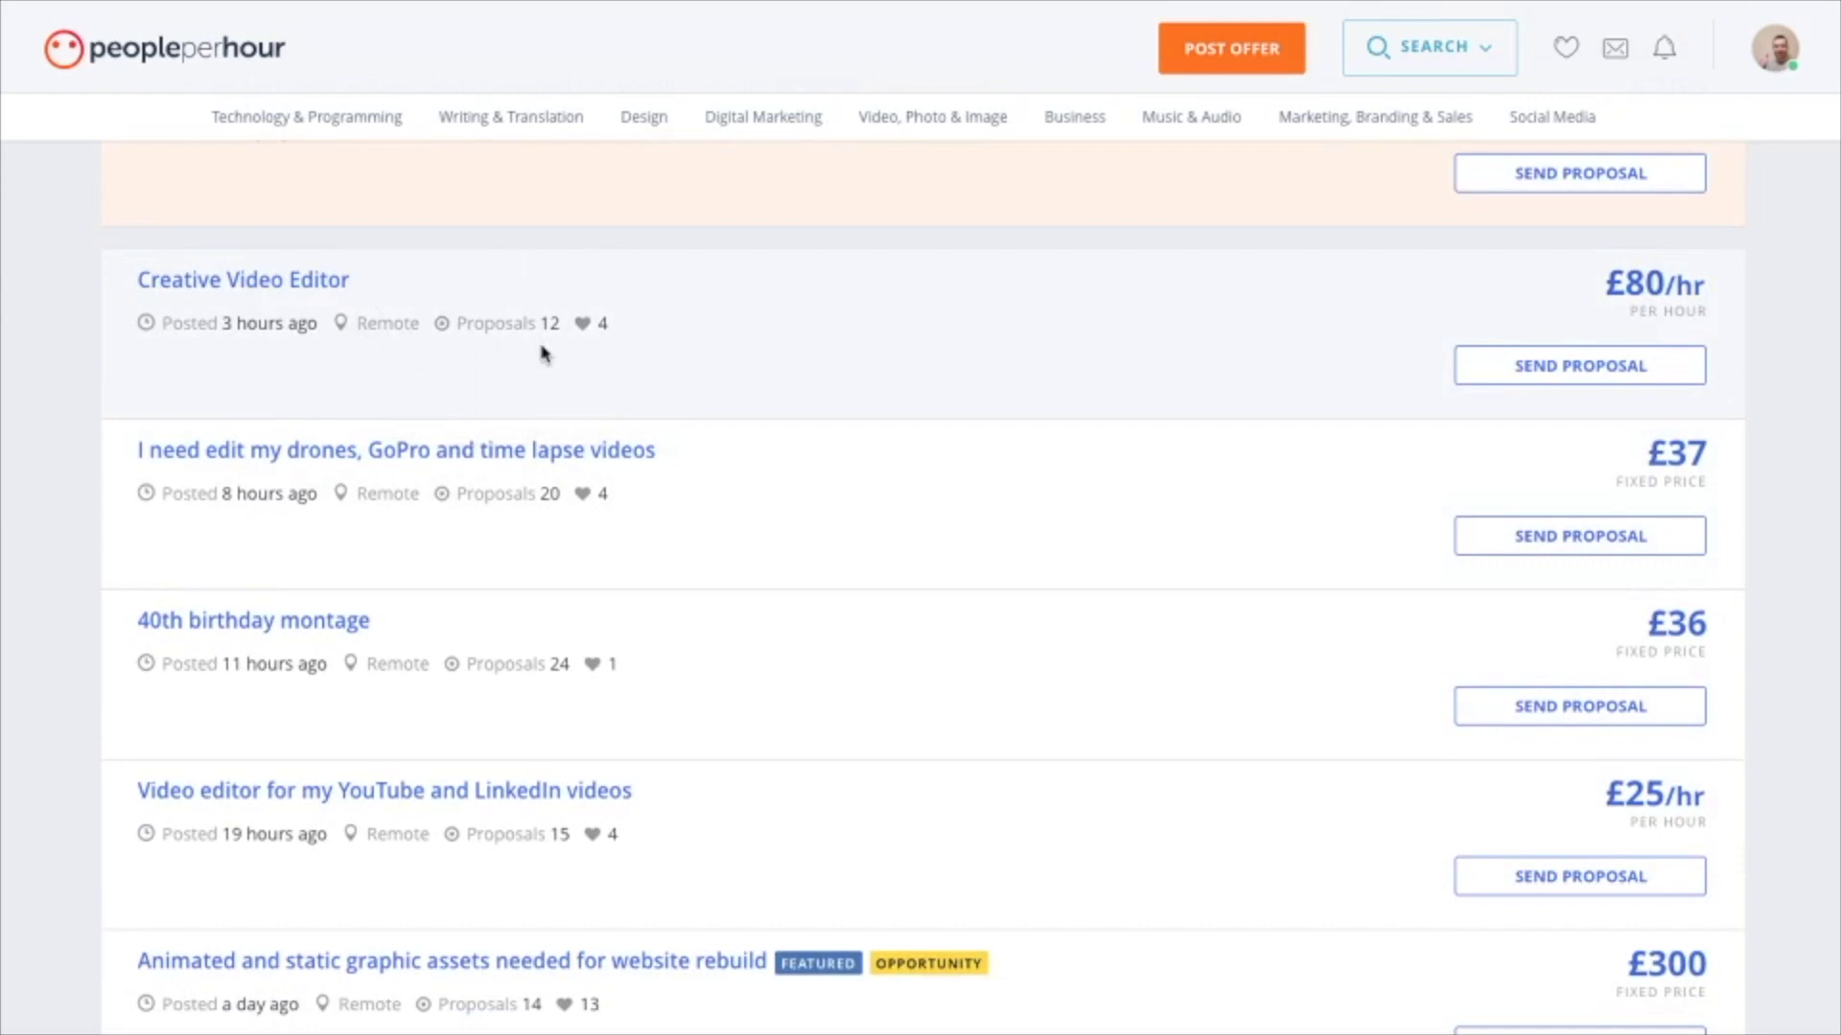
scroll(1035, 384, "down", 1)
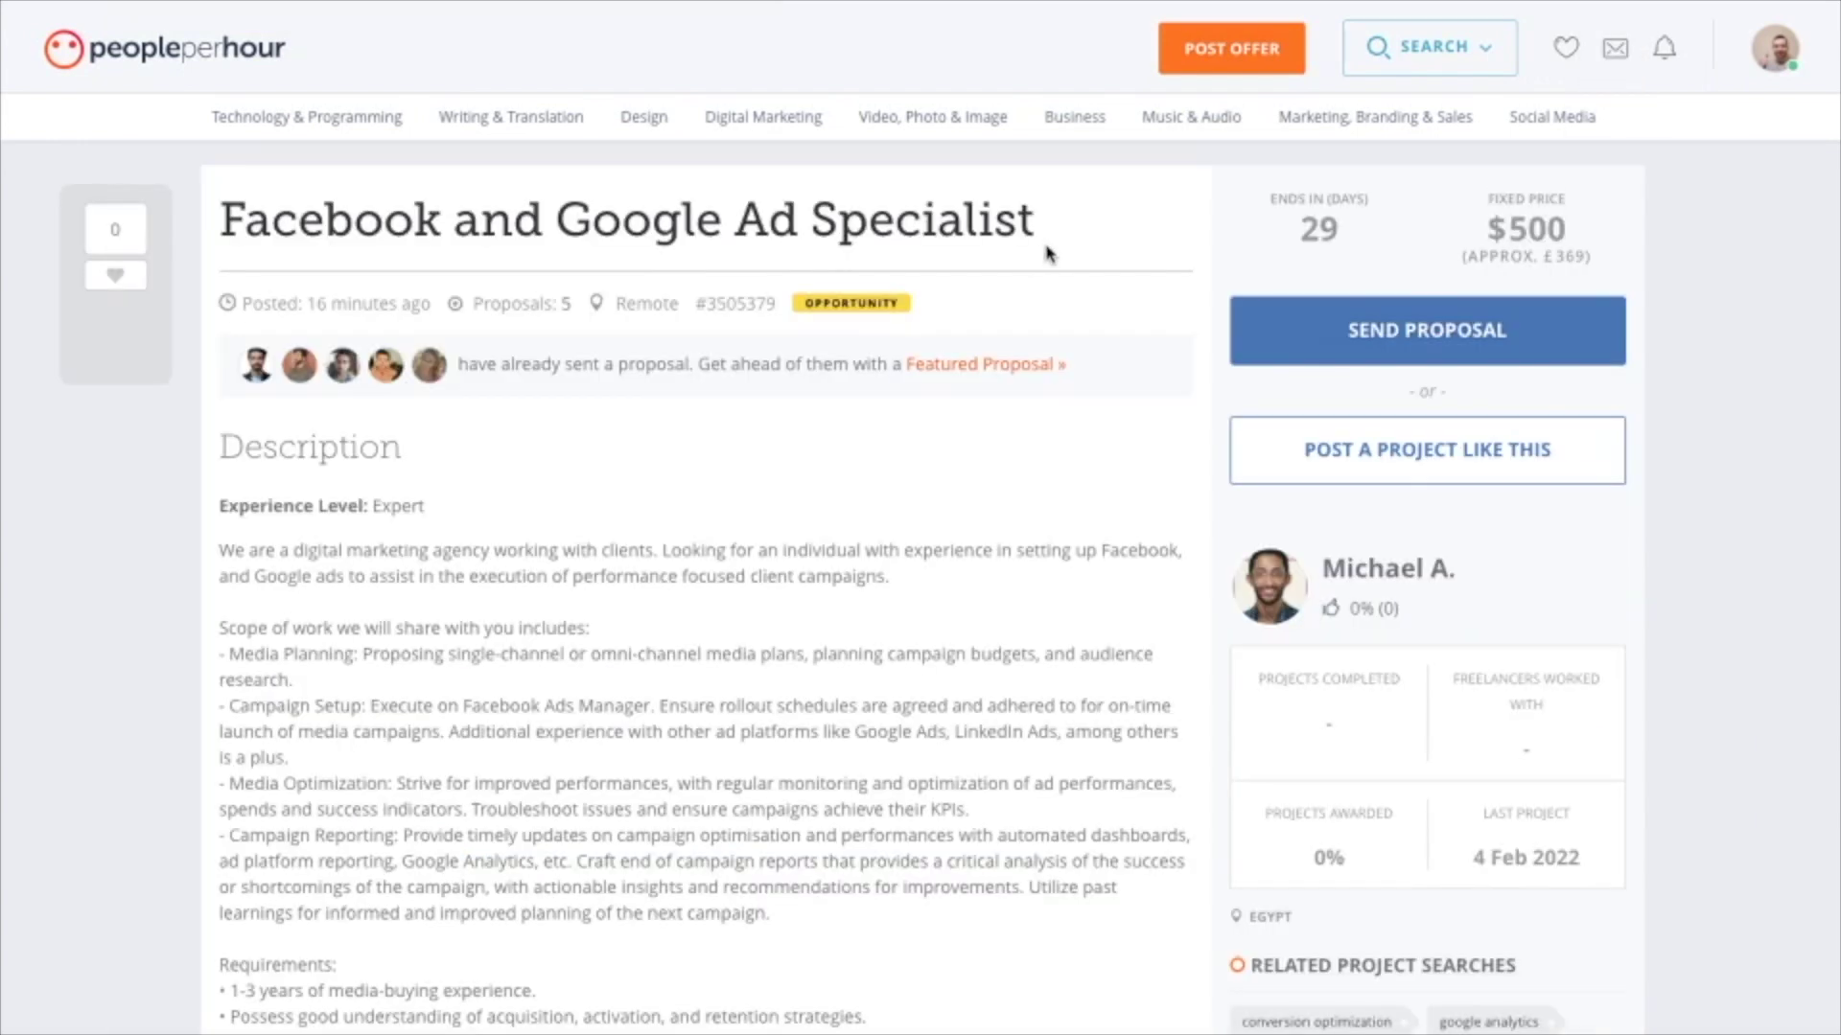
Read the "Facebook and Google Ad Specialist" project page and open its new proposal form.
scroll(1048, 254, "down", 1)
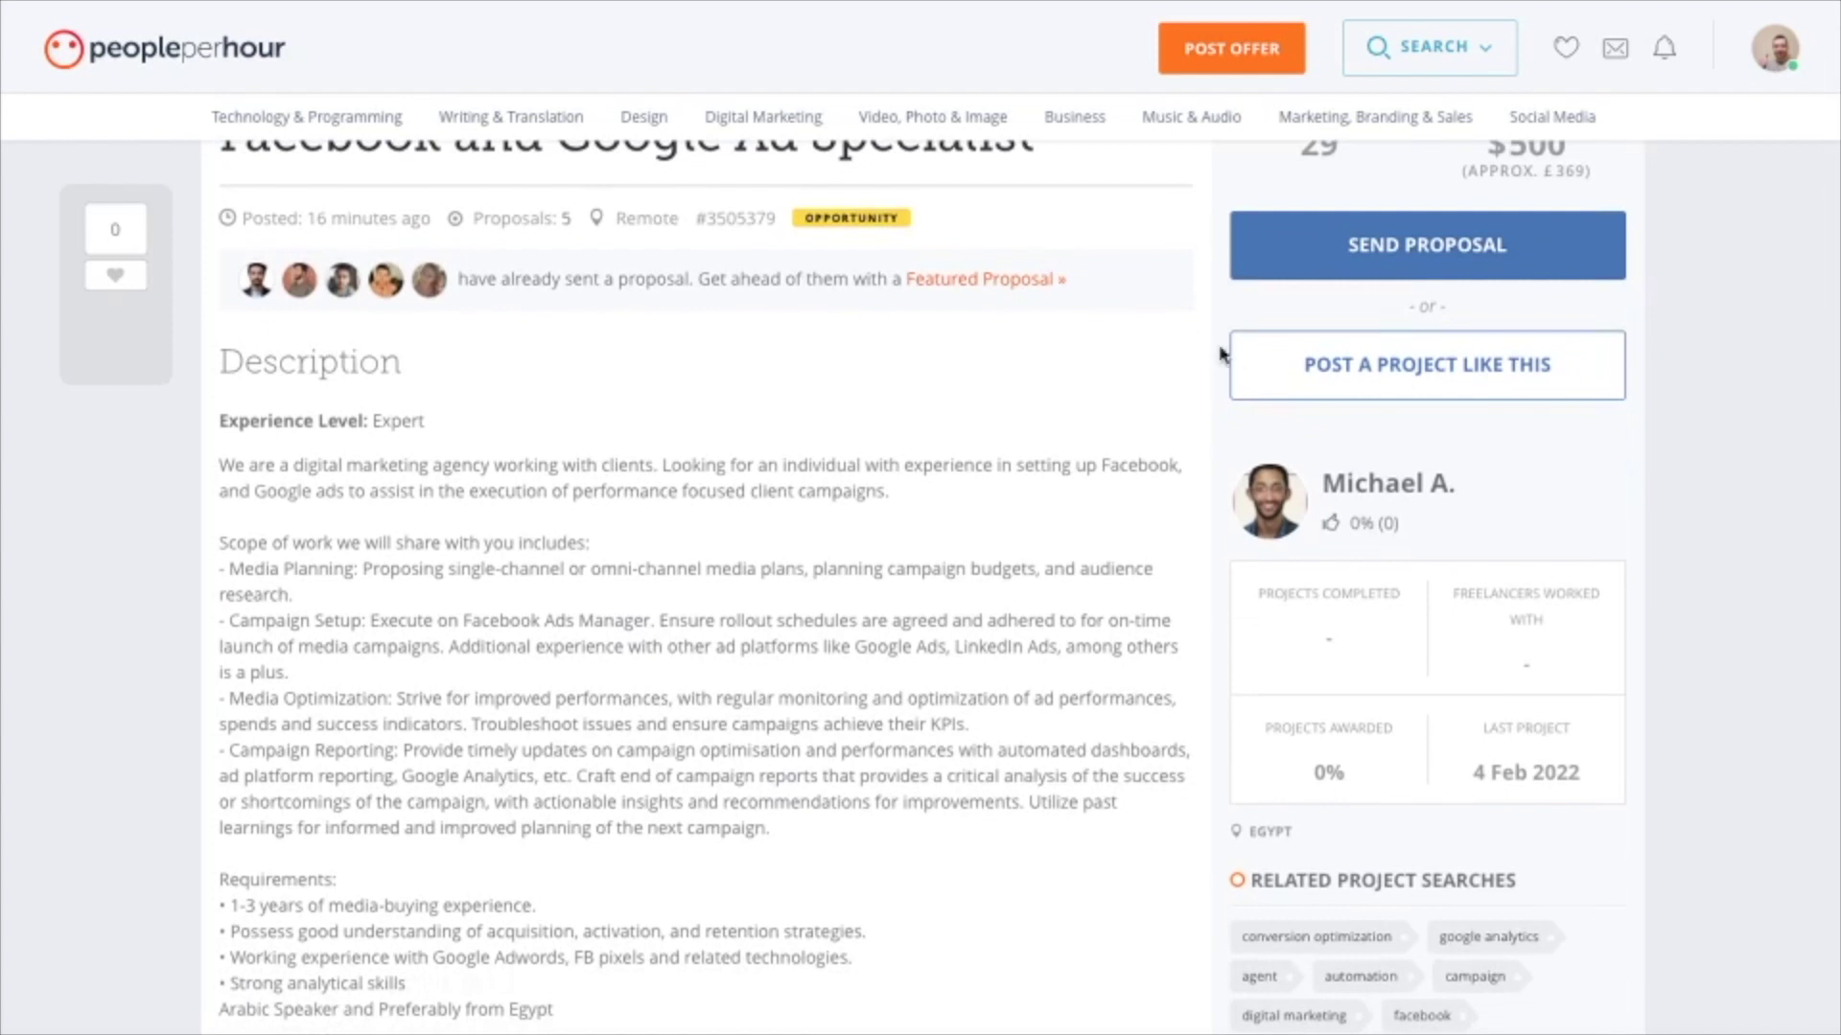
scroll(1287, 508, "up", 1)
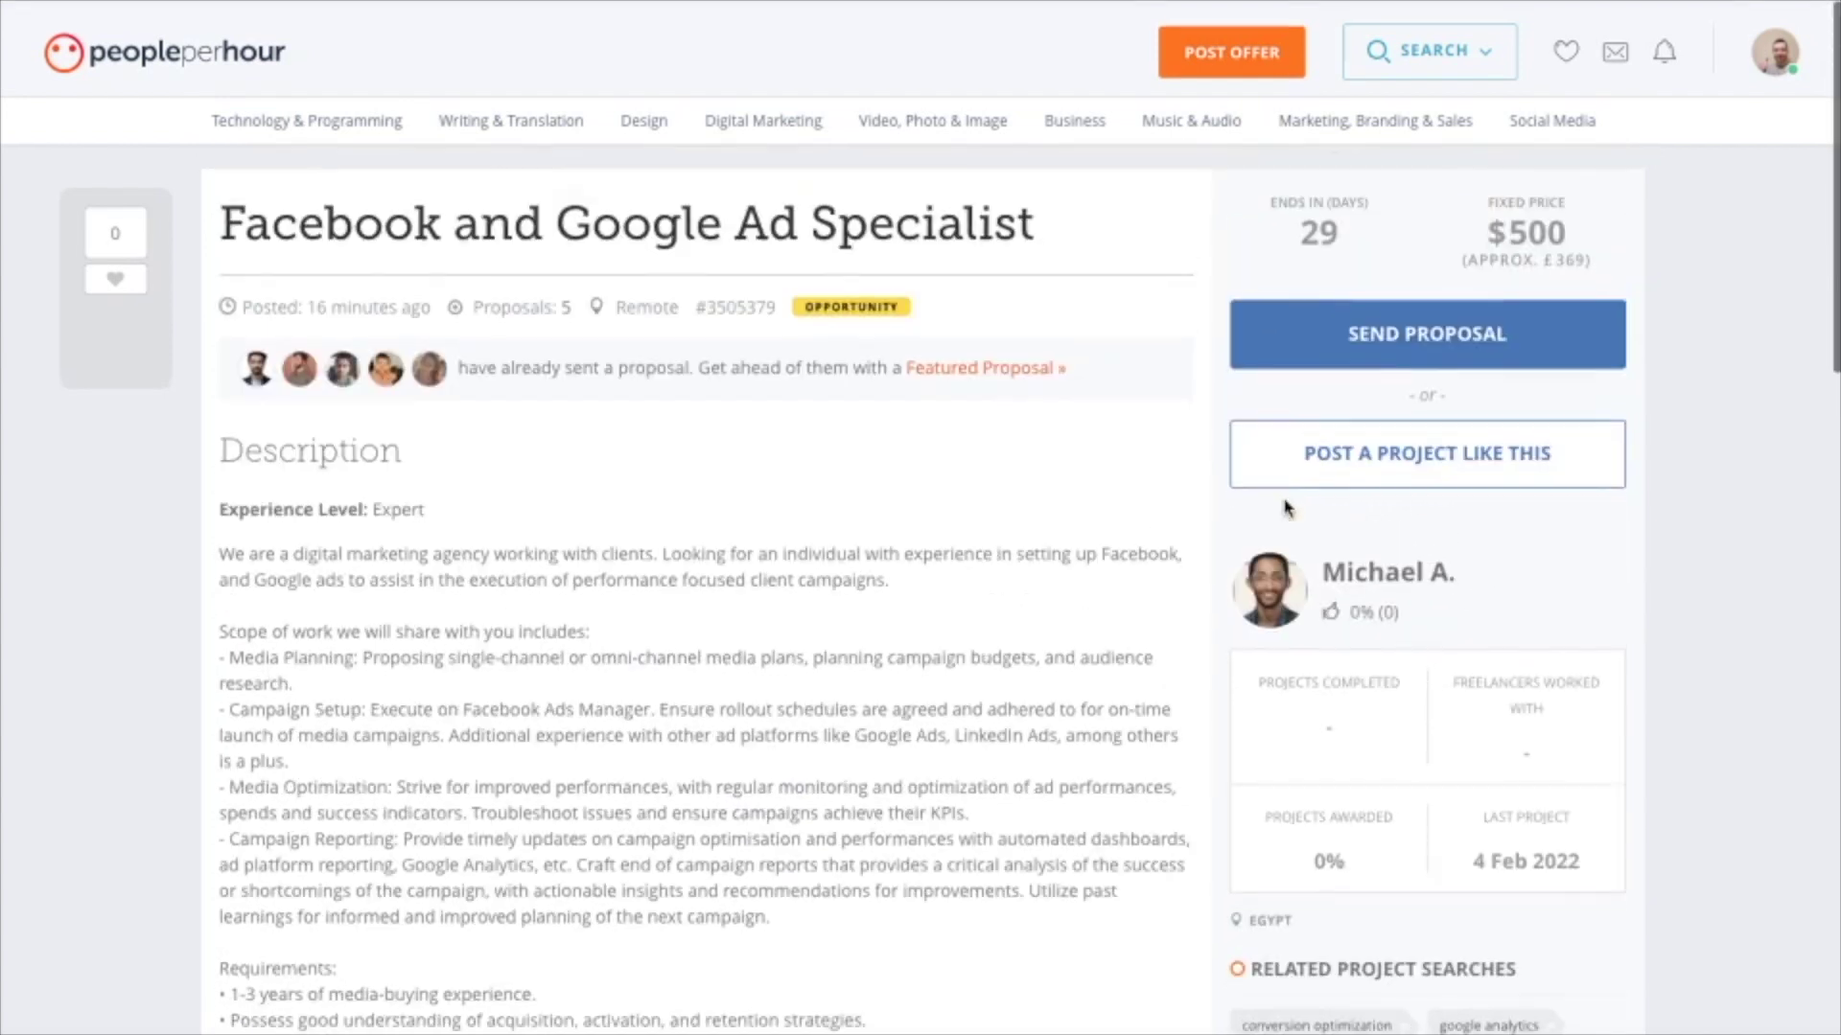
left_click(1537, 316)
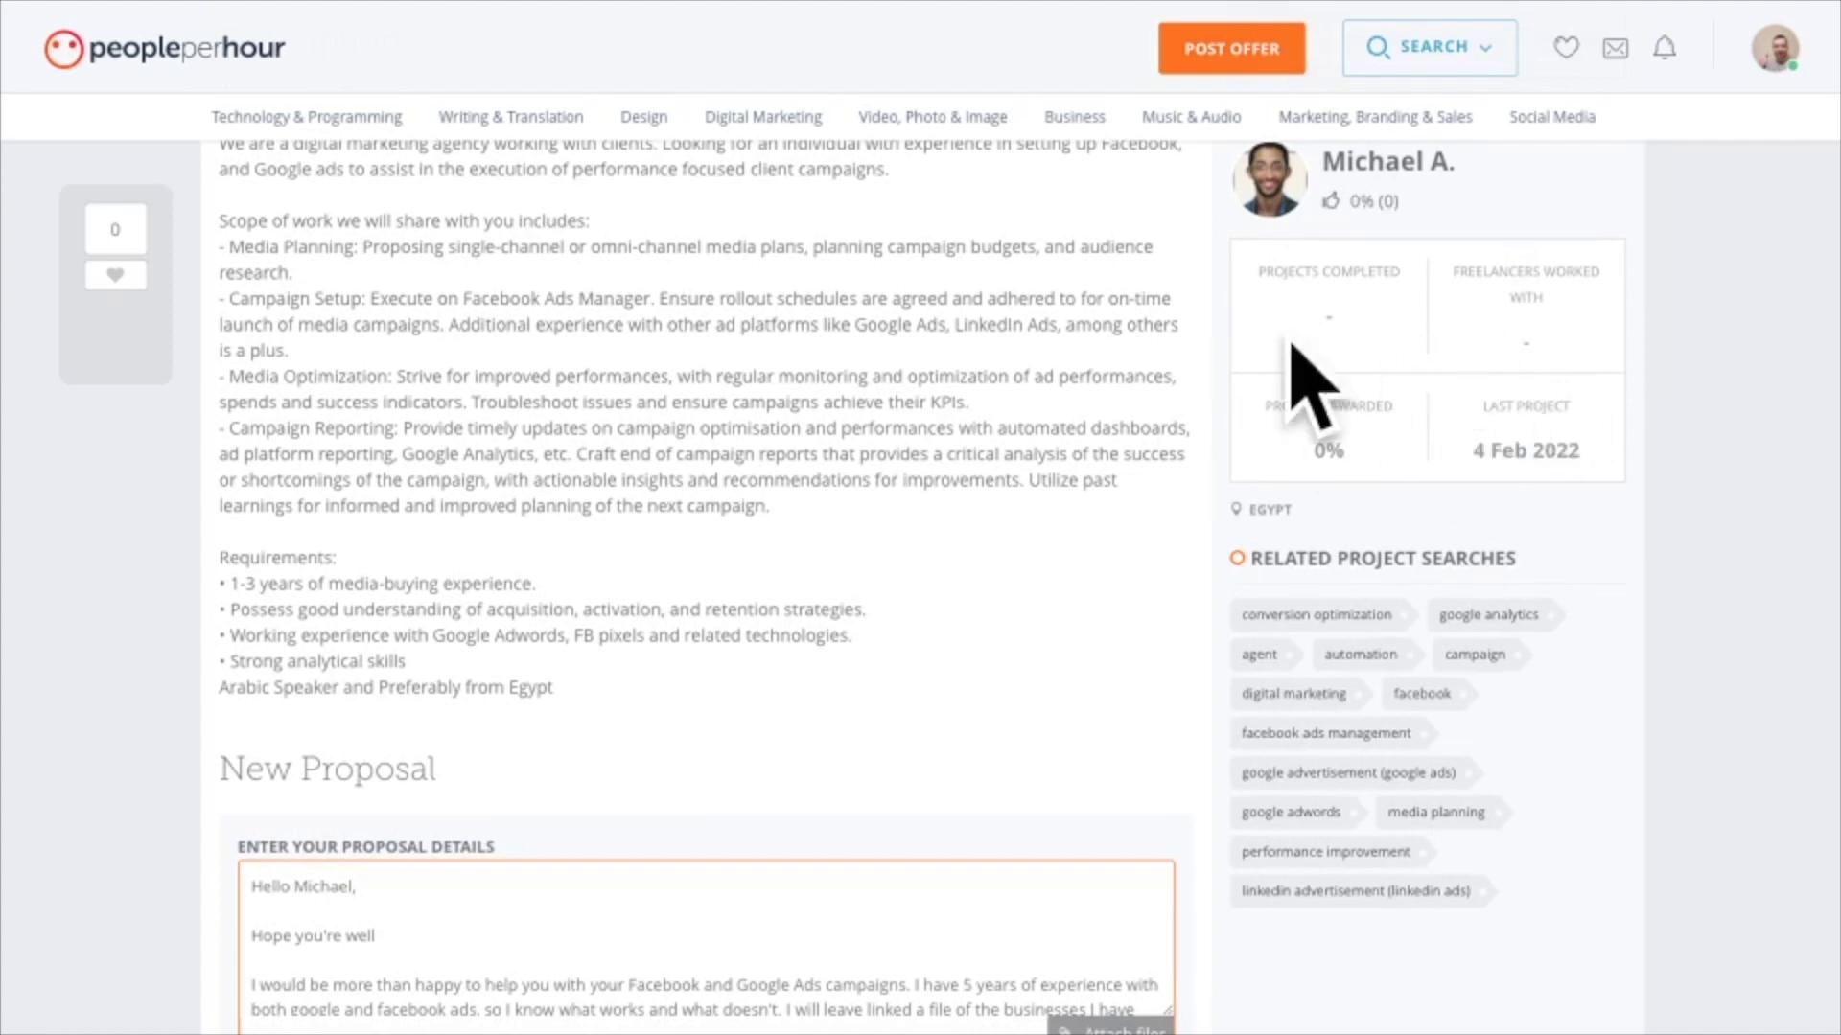
Examine the client's statistics for freelancers worked with and projects completed.
left_click_drag(1485, 262, 1565, 342)
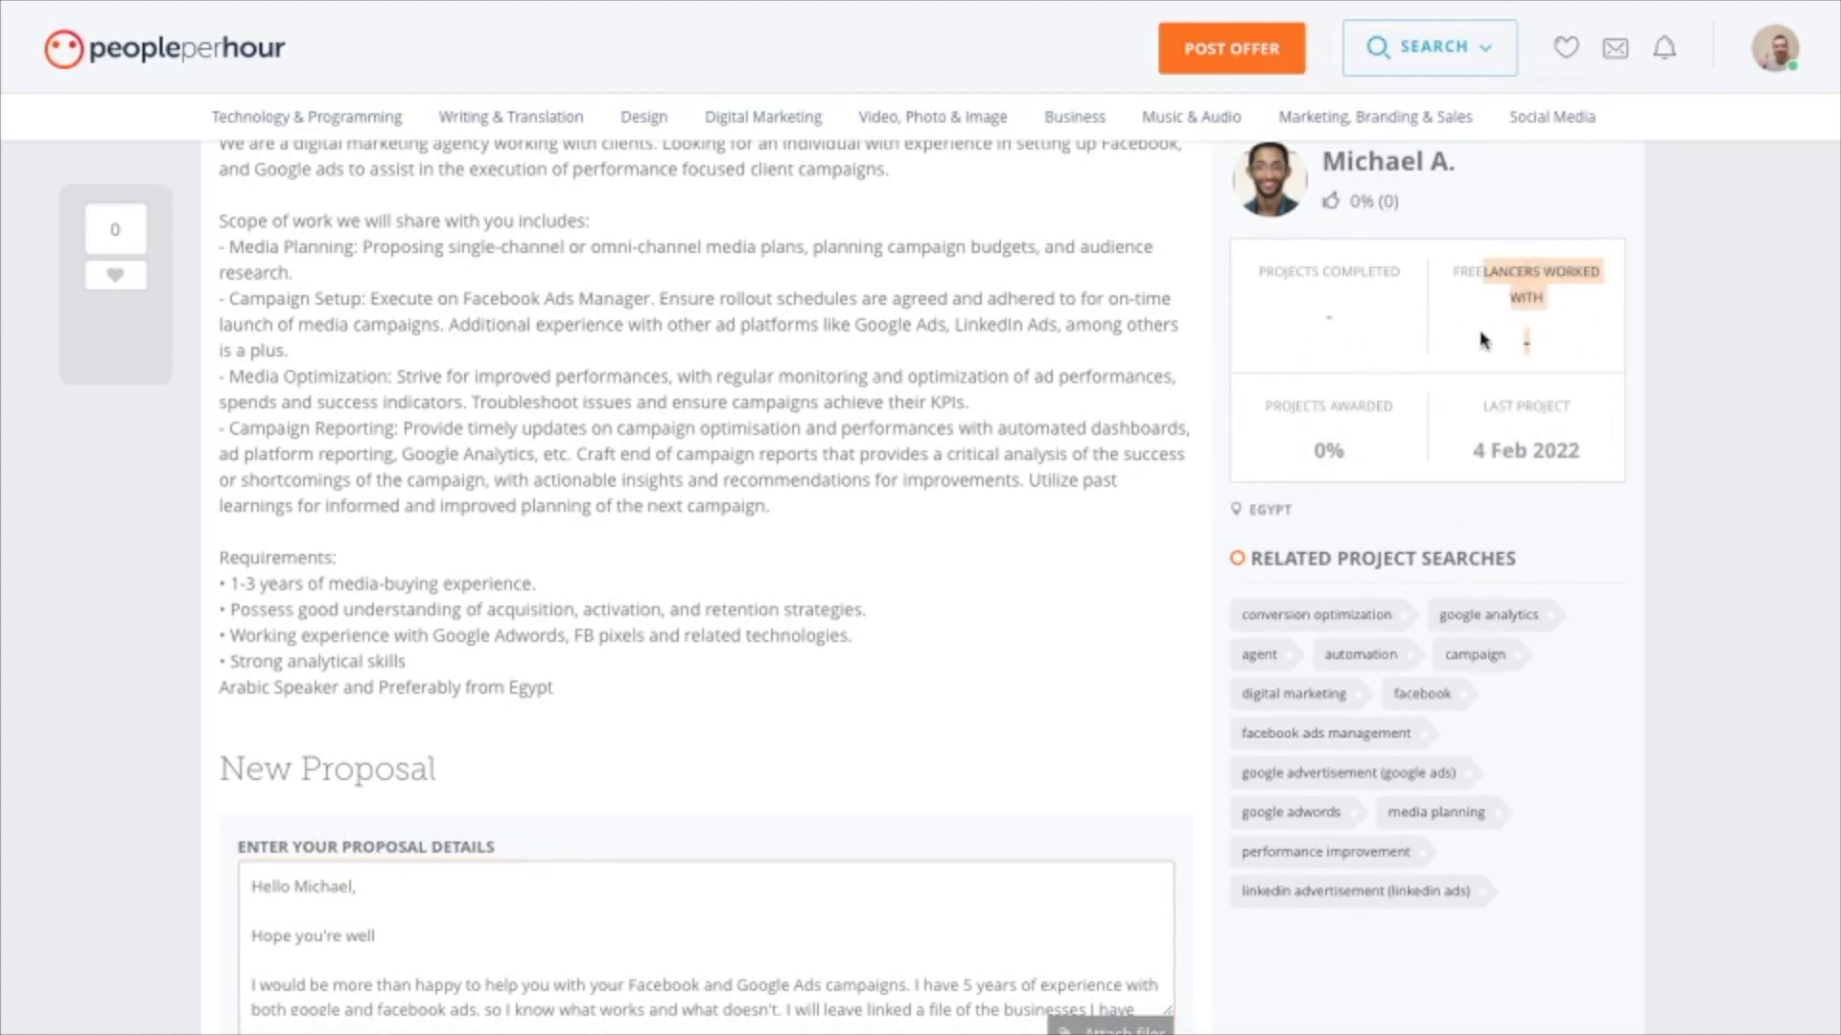
left_click_drag(1298, 271, 1344, 320)
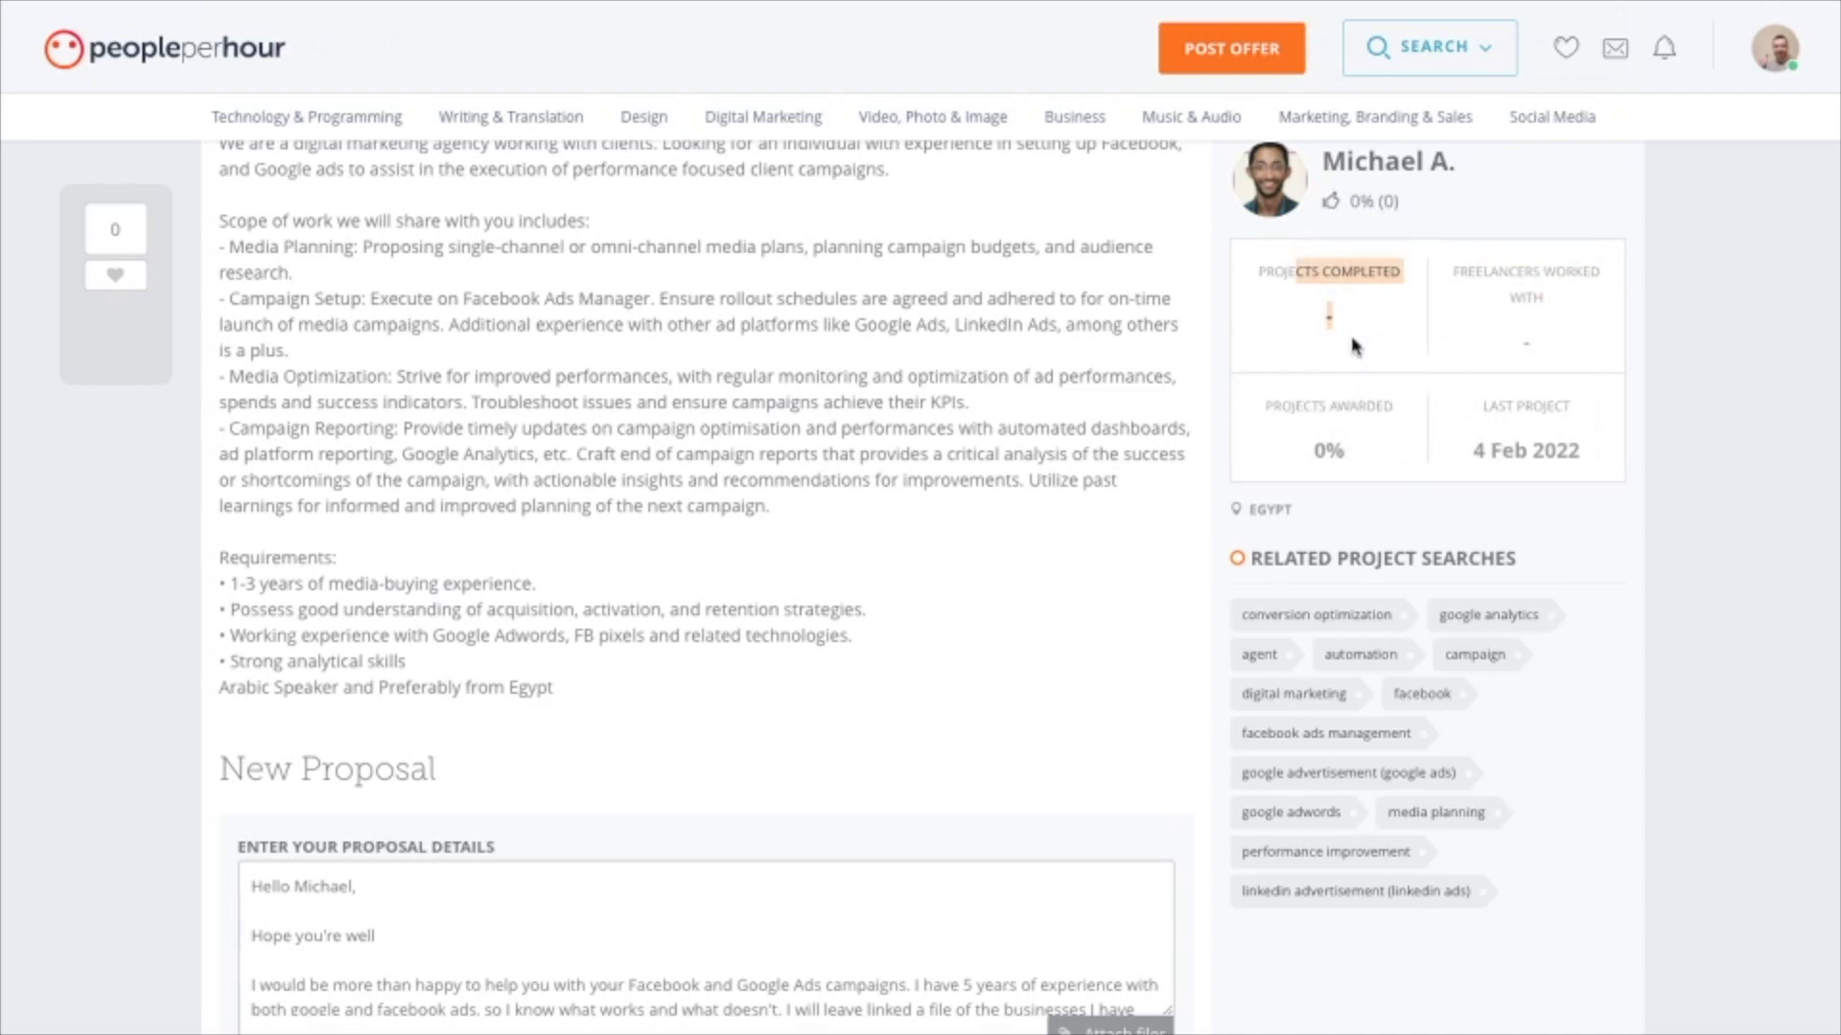
scroll(925, 307, "up", 3)
Reread the project's title, scope of work and requirements above the proposal form.
scroll(926, 315, "down", 3)
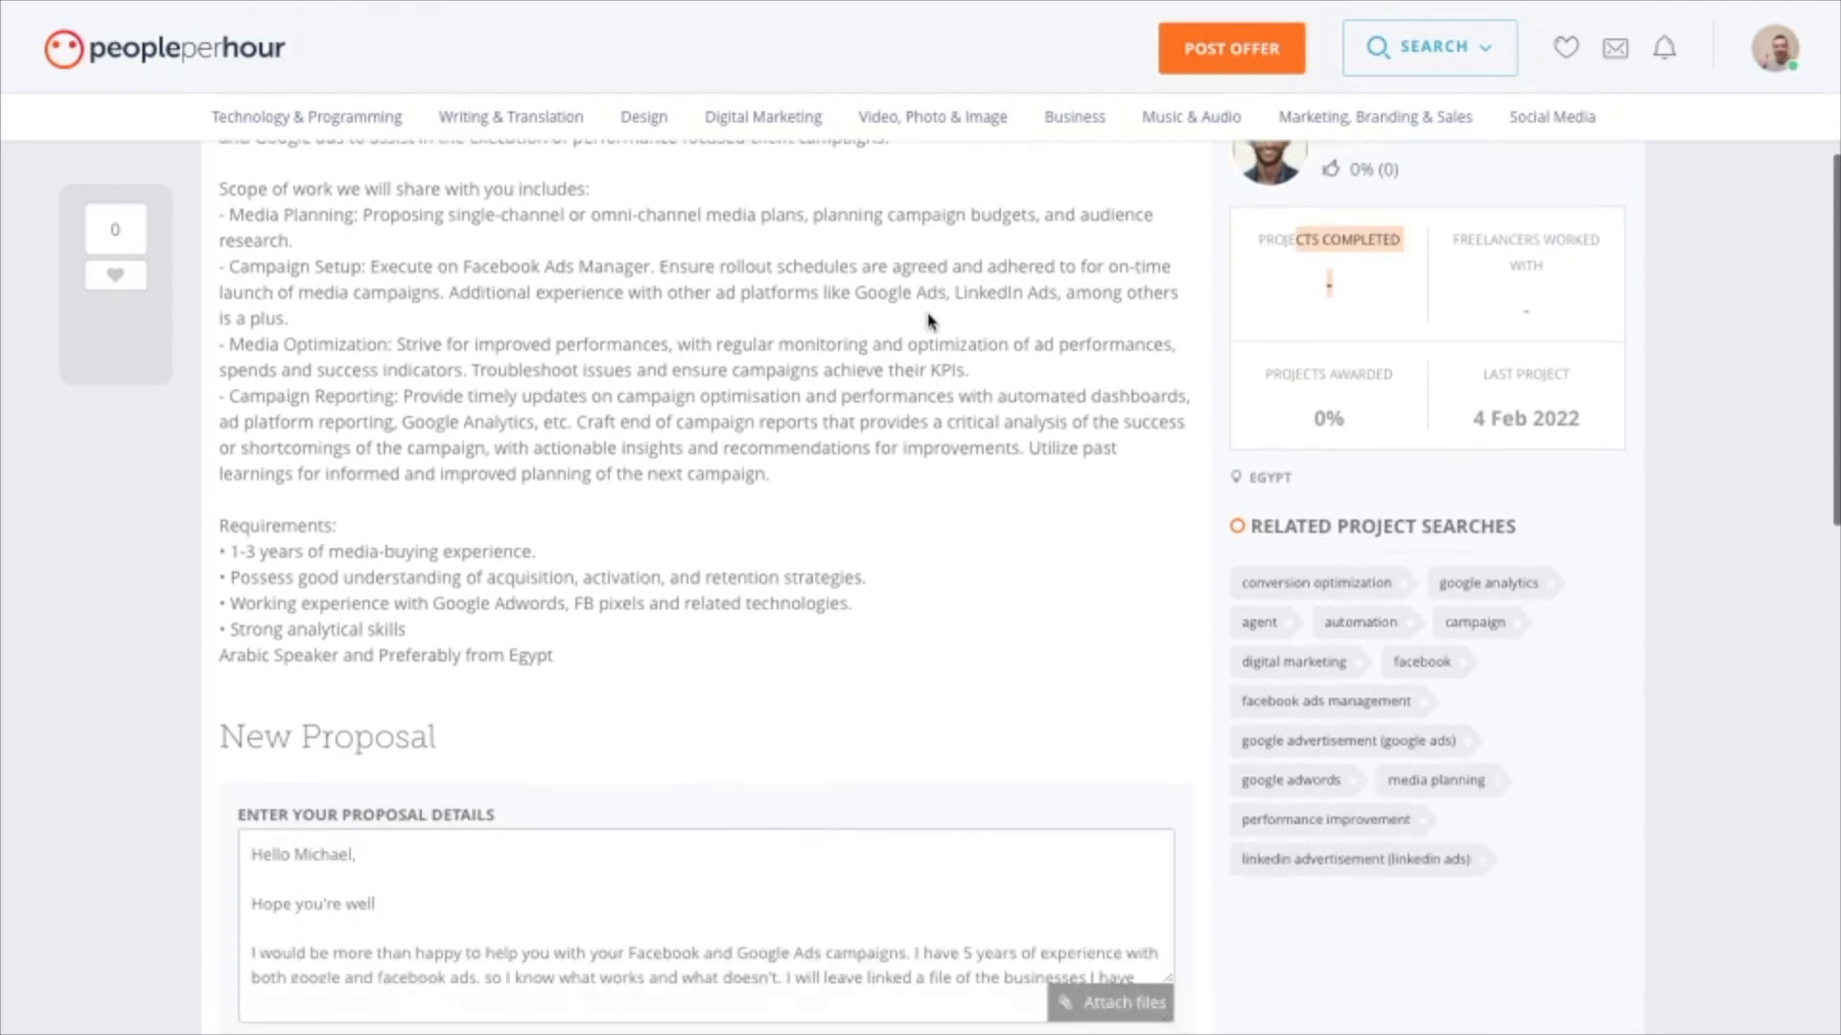
scroll(926, 322, "down", 2)
scroll(928, 321, "up", 4)
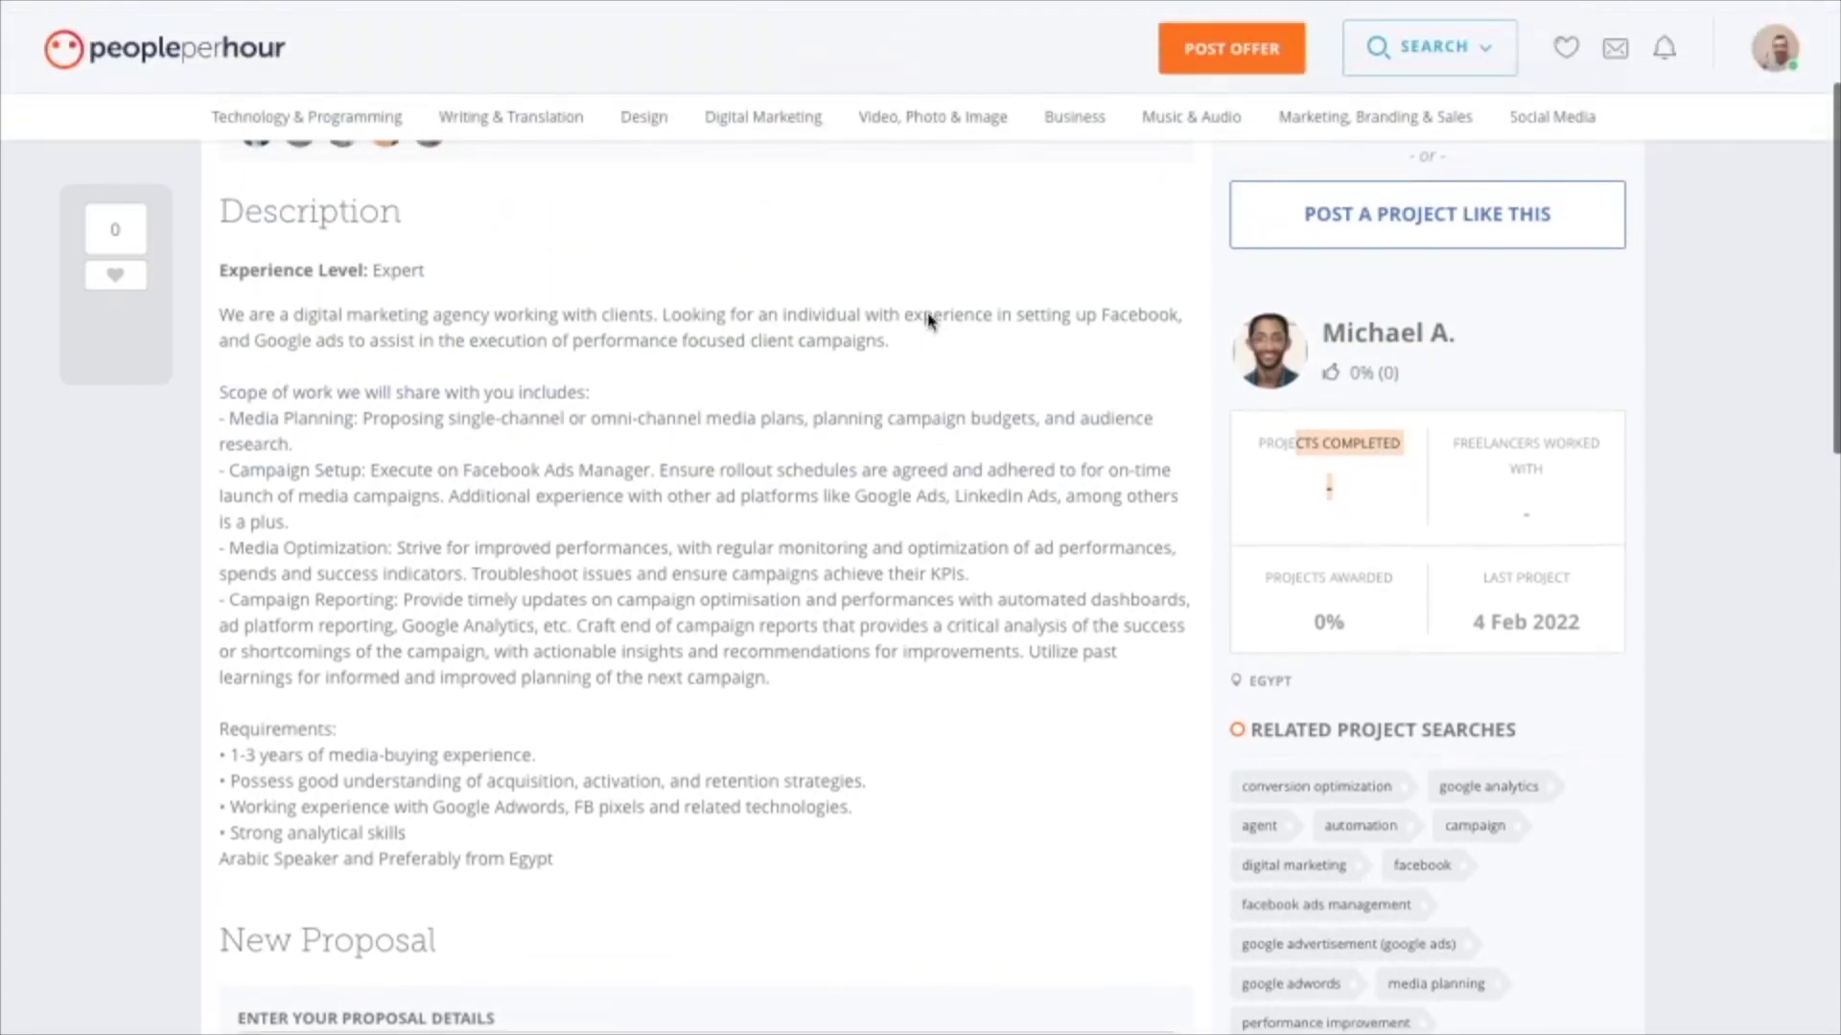
scroll(928, 321, "down", 1)
scroll(928, 320, "up", 4)
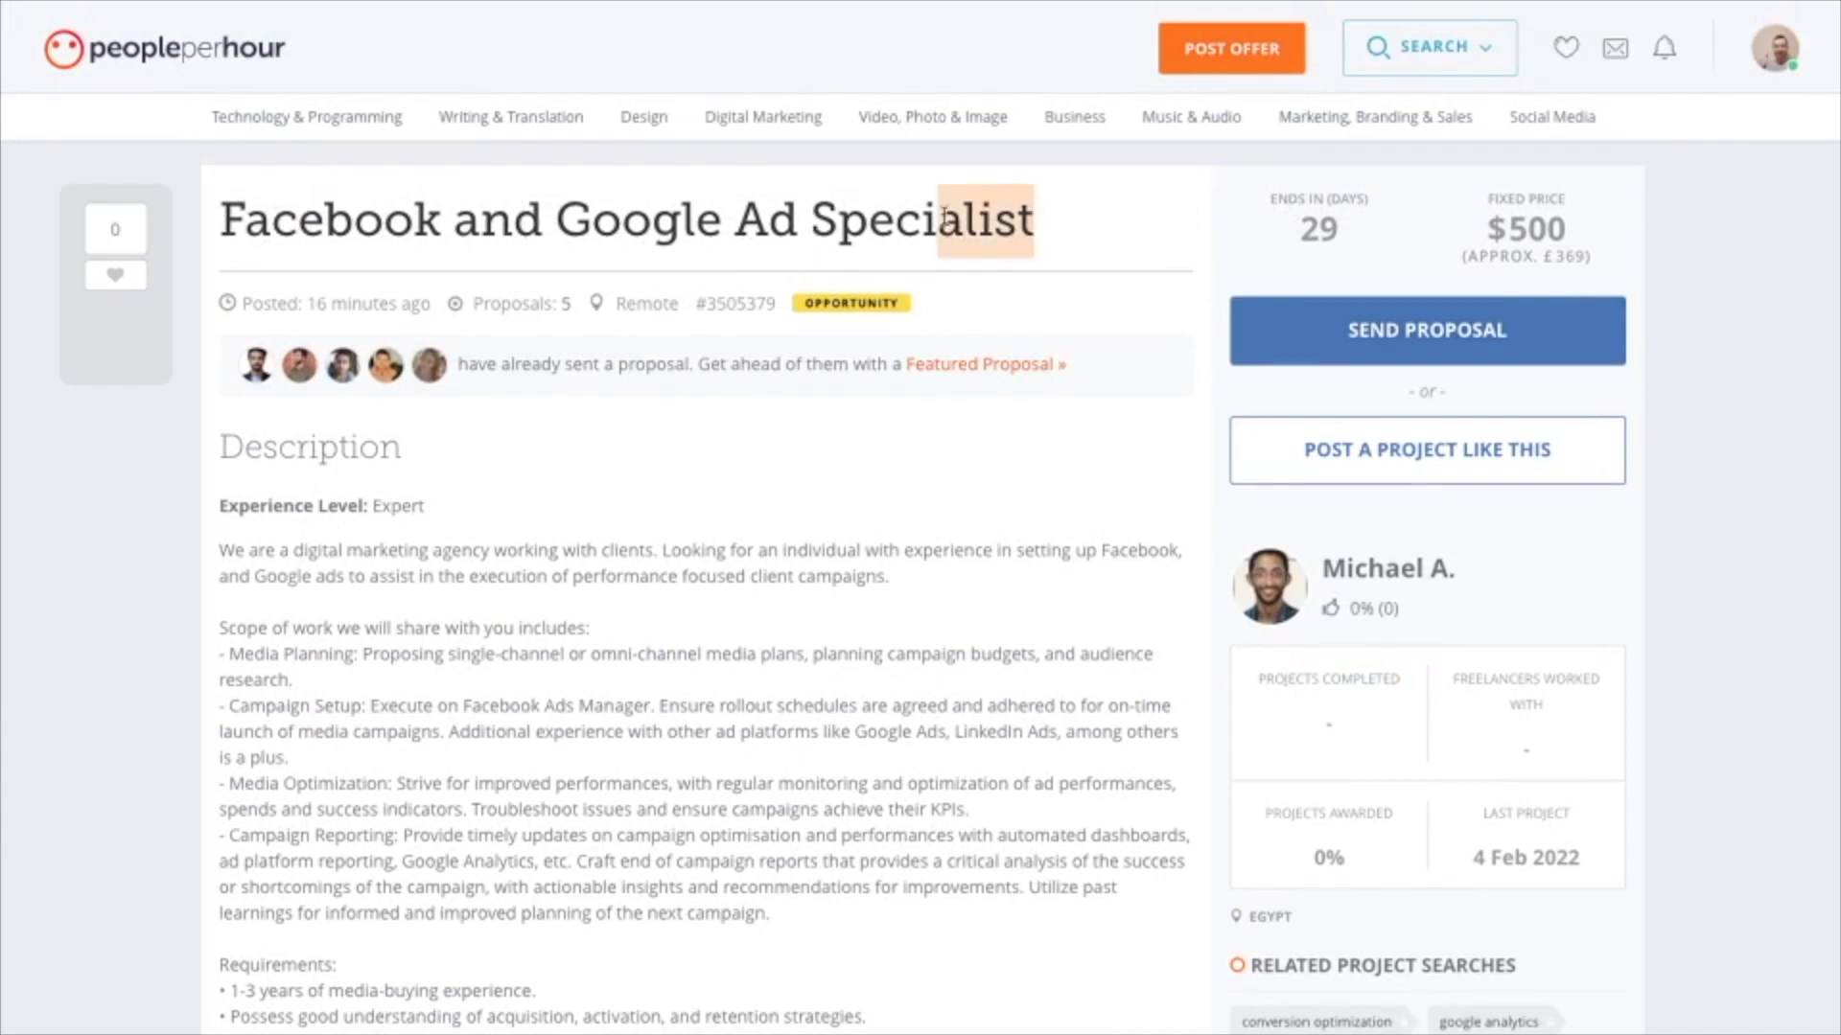
scroll(577, 219, "down", 3)
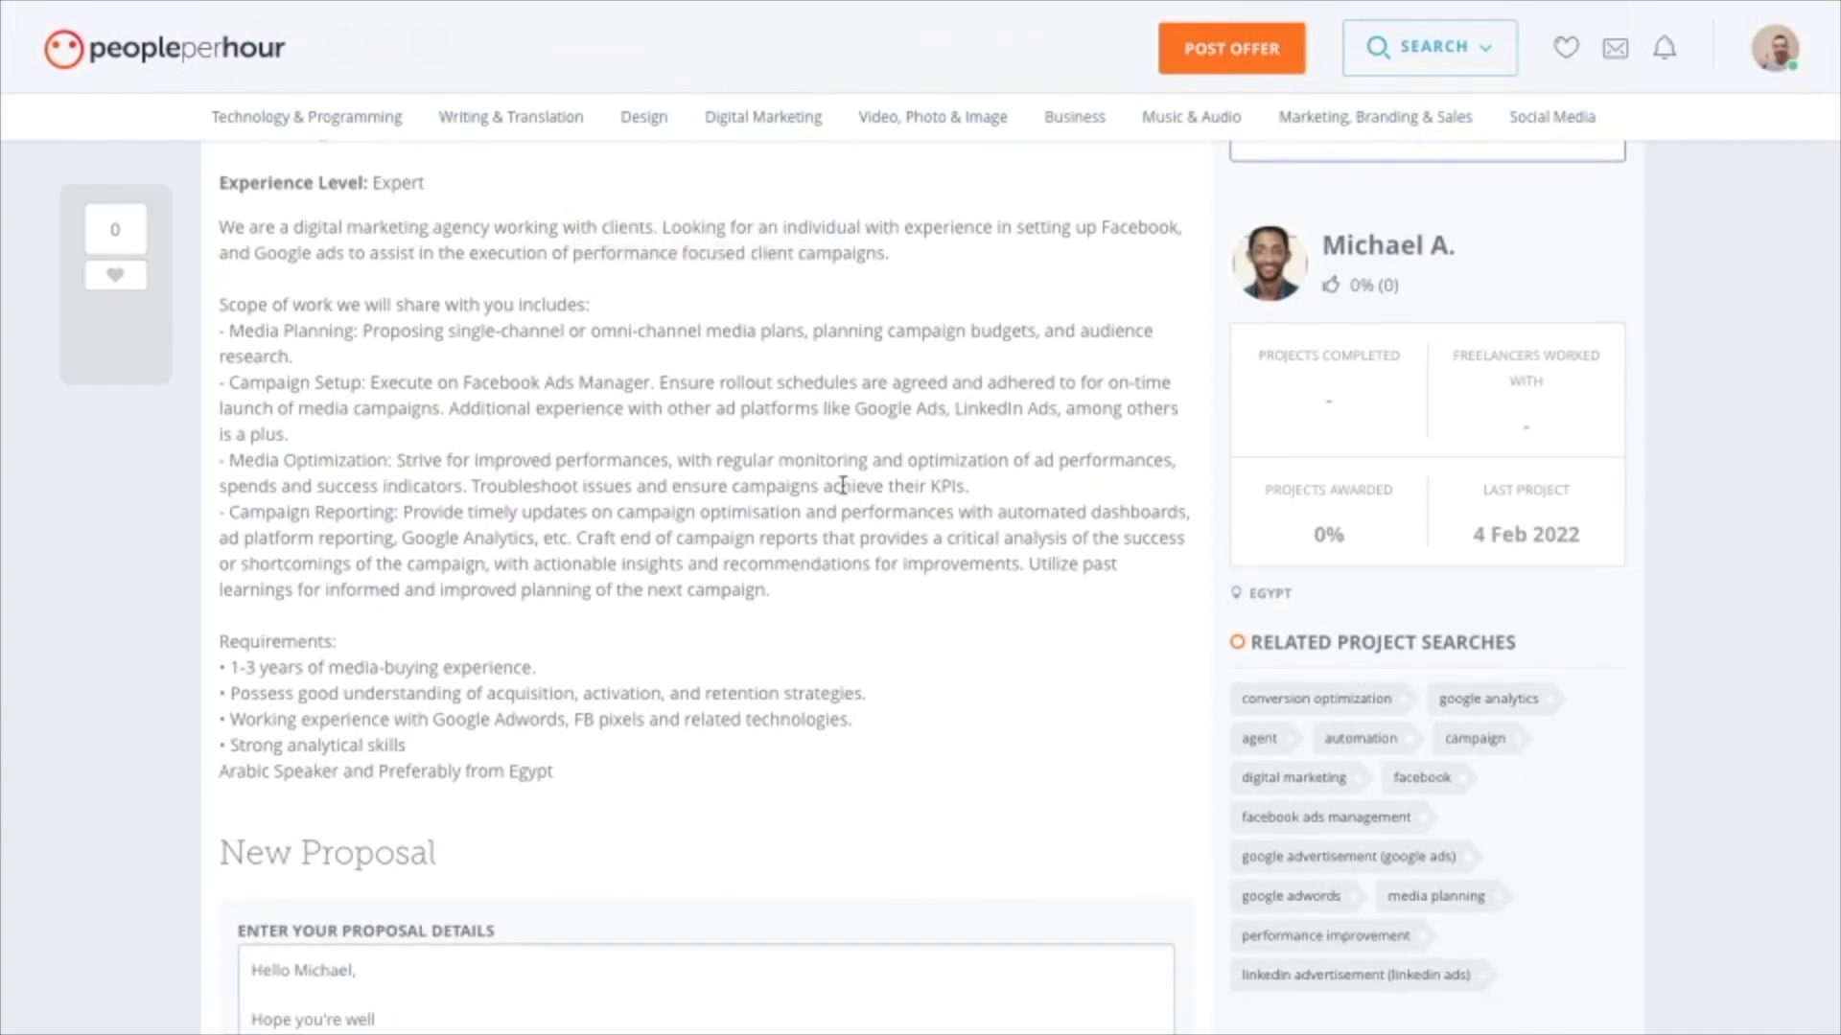
scroll(537, 777, "down", 3)
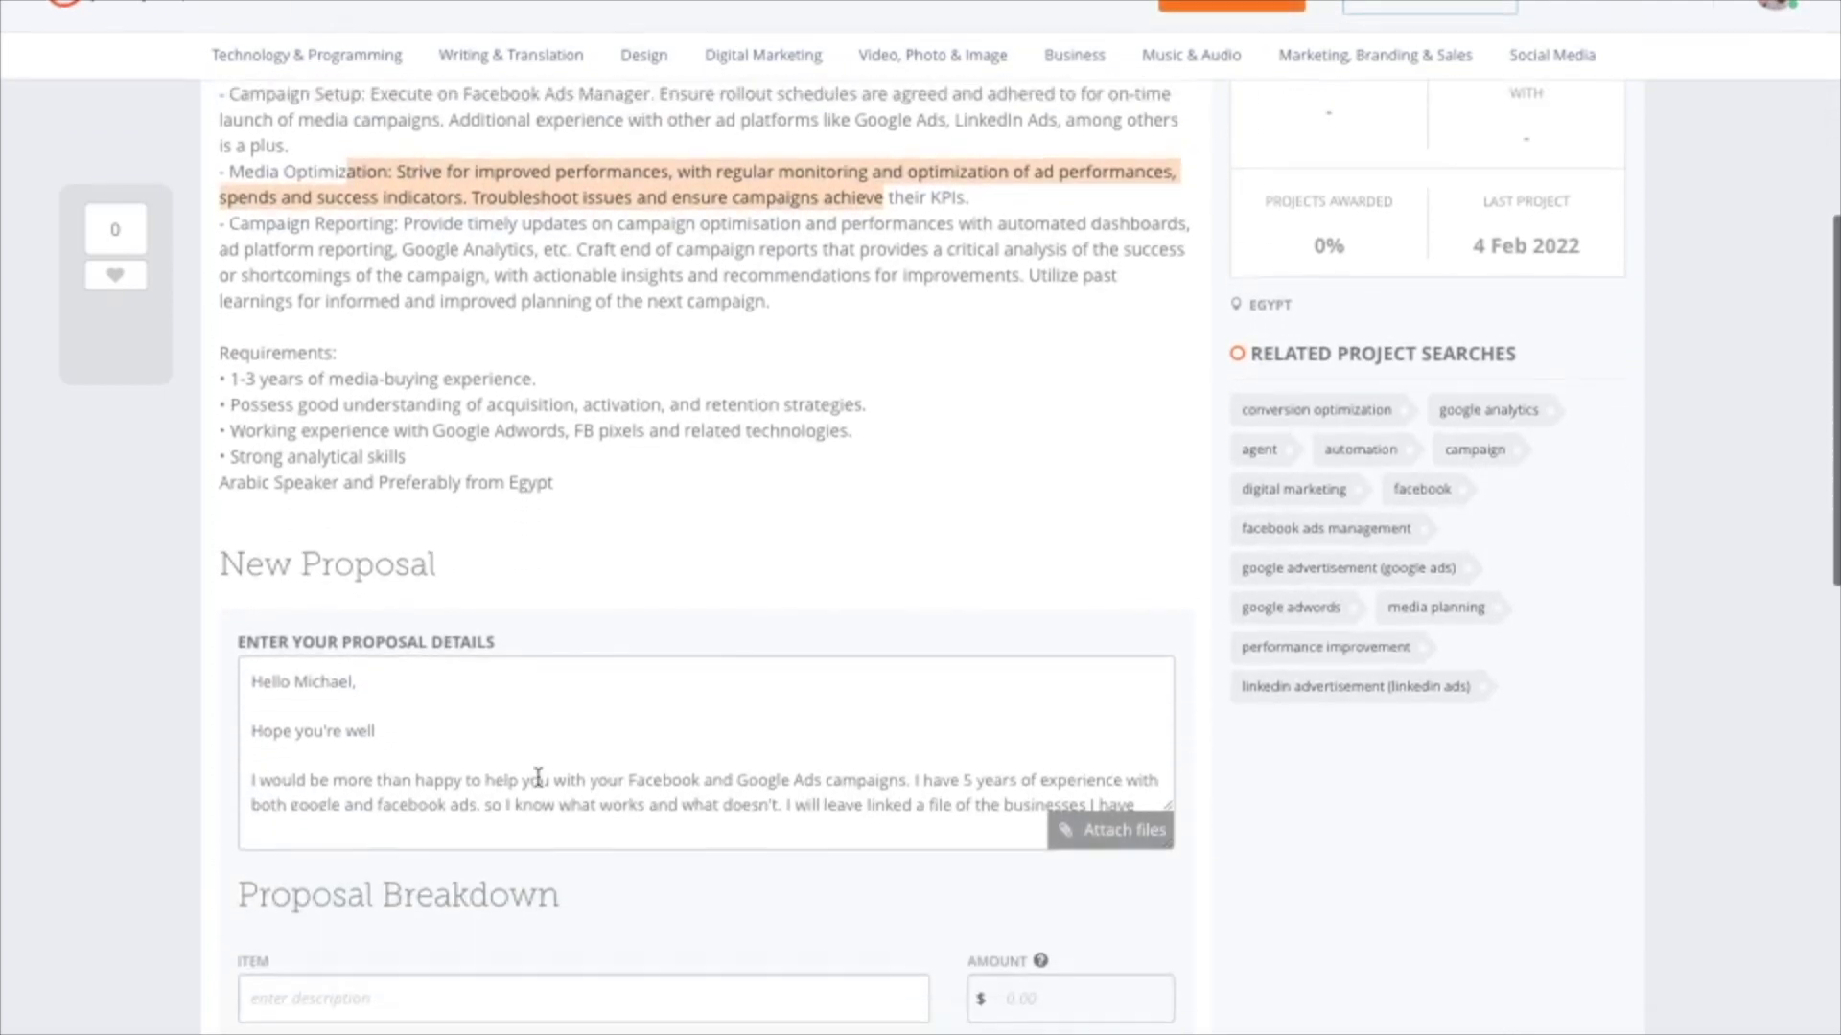
Compare the greeting in the proposal details with the client's name and check the "Hope you're well" line.
scroll(543, 767, "down", 2)
scroll(537, 771, "up", 2)
left_click(269, 686)
scroll(326, 681, "up", 2)
left_click_drag(1481, 187, 1392, 180)
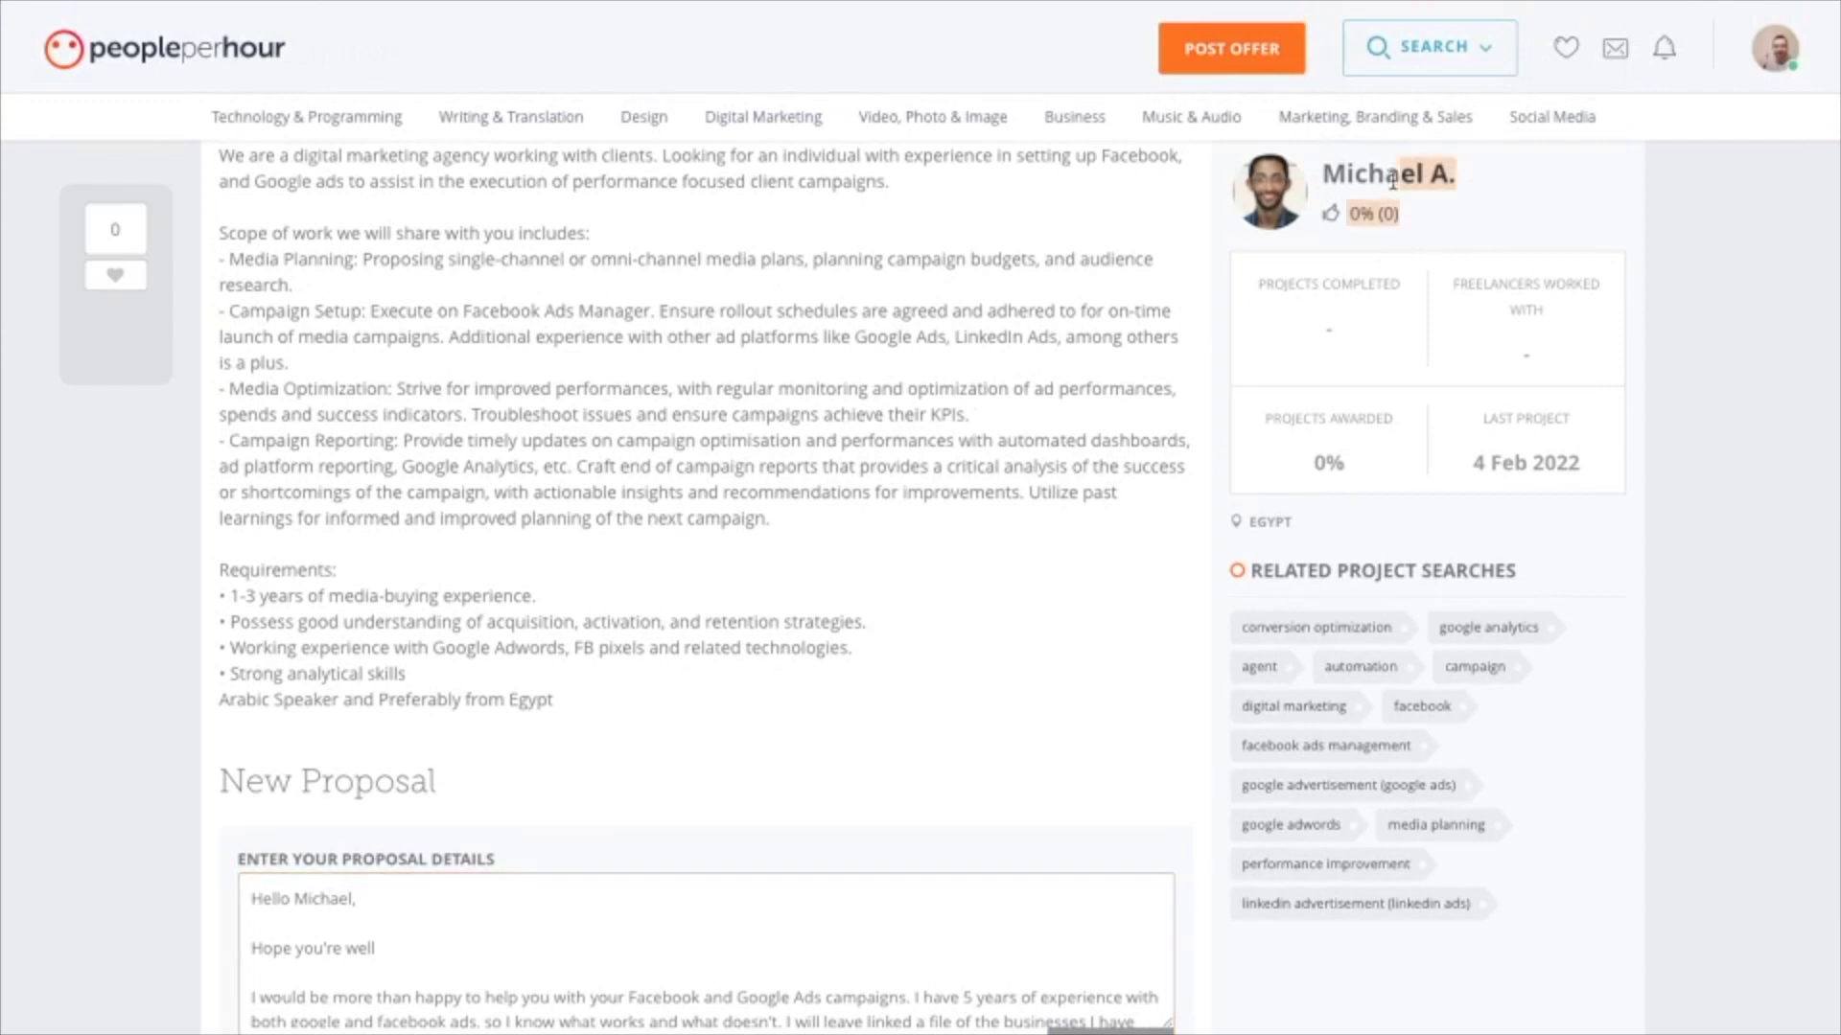
scroll(1150, 307, "down", 3)
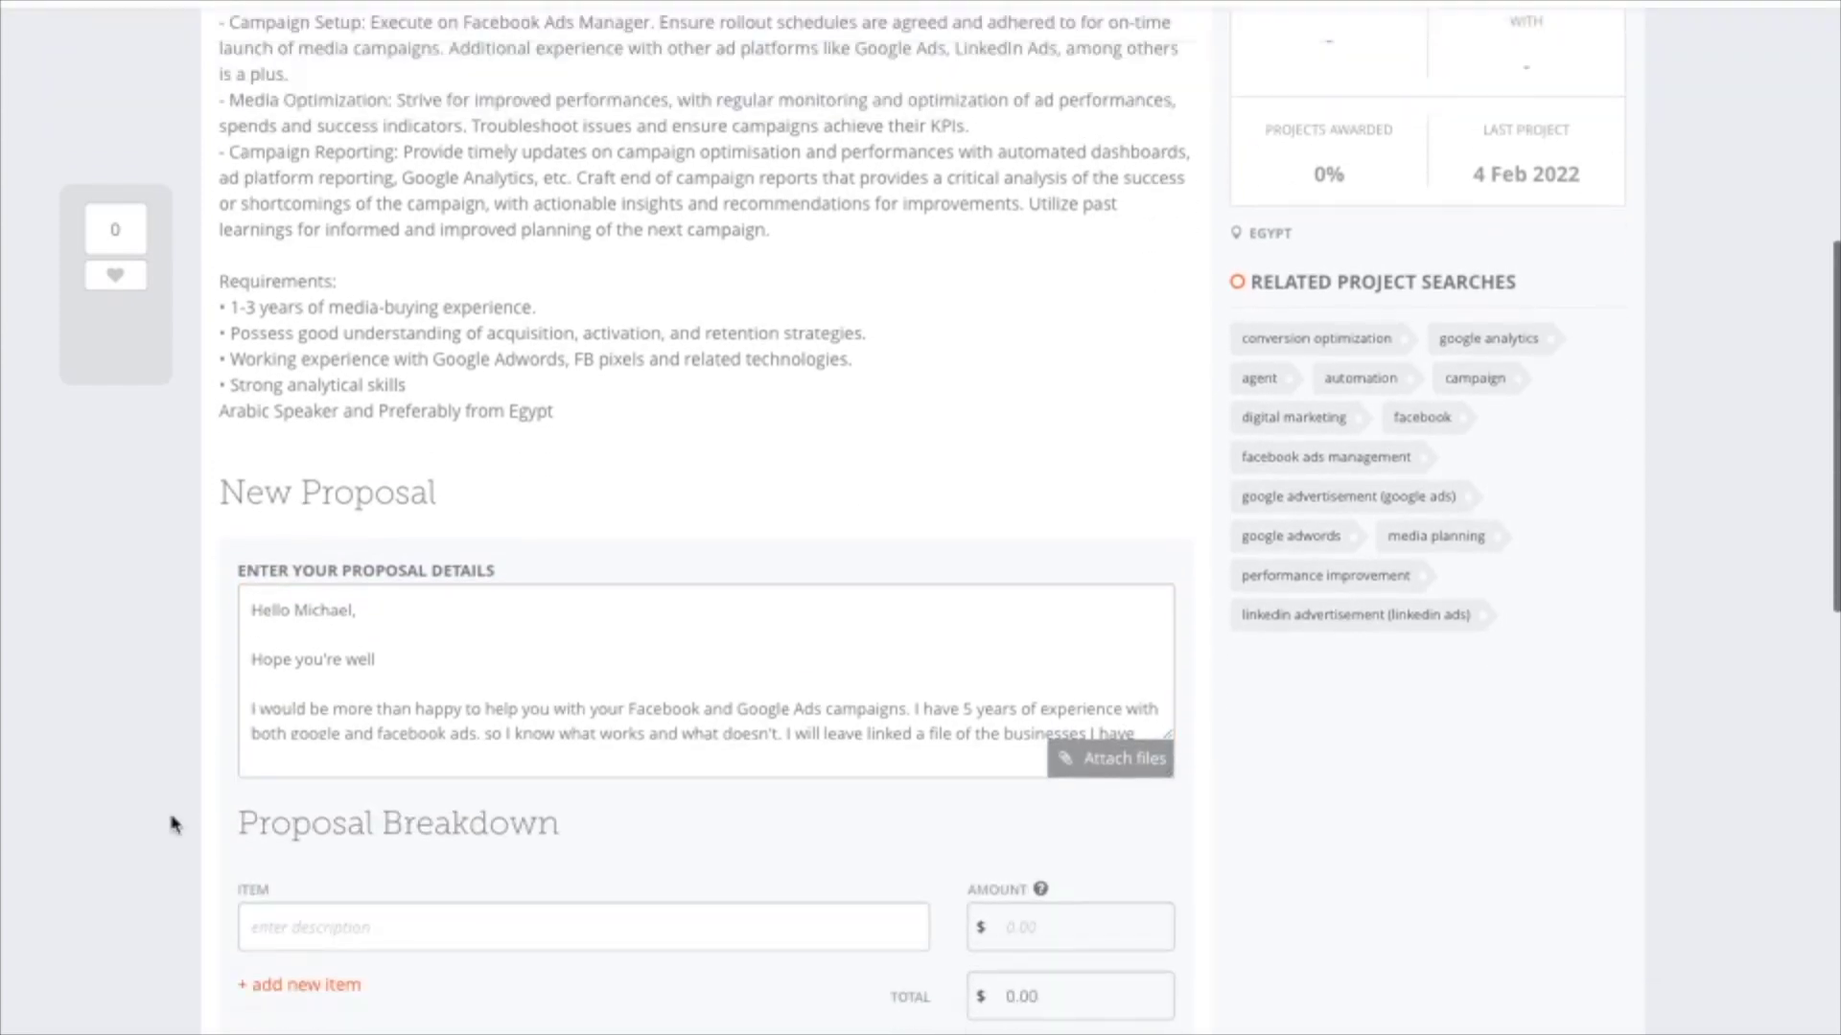
left_click_drag(439, 658, 247, 659)
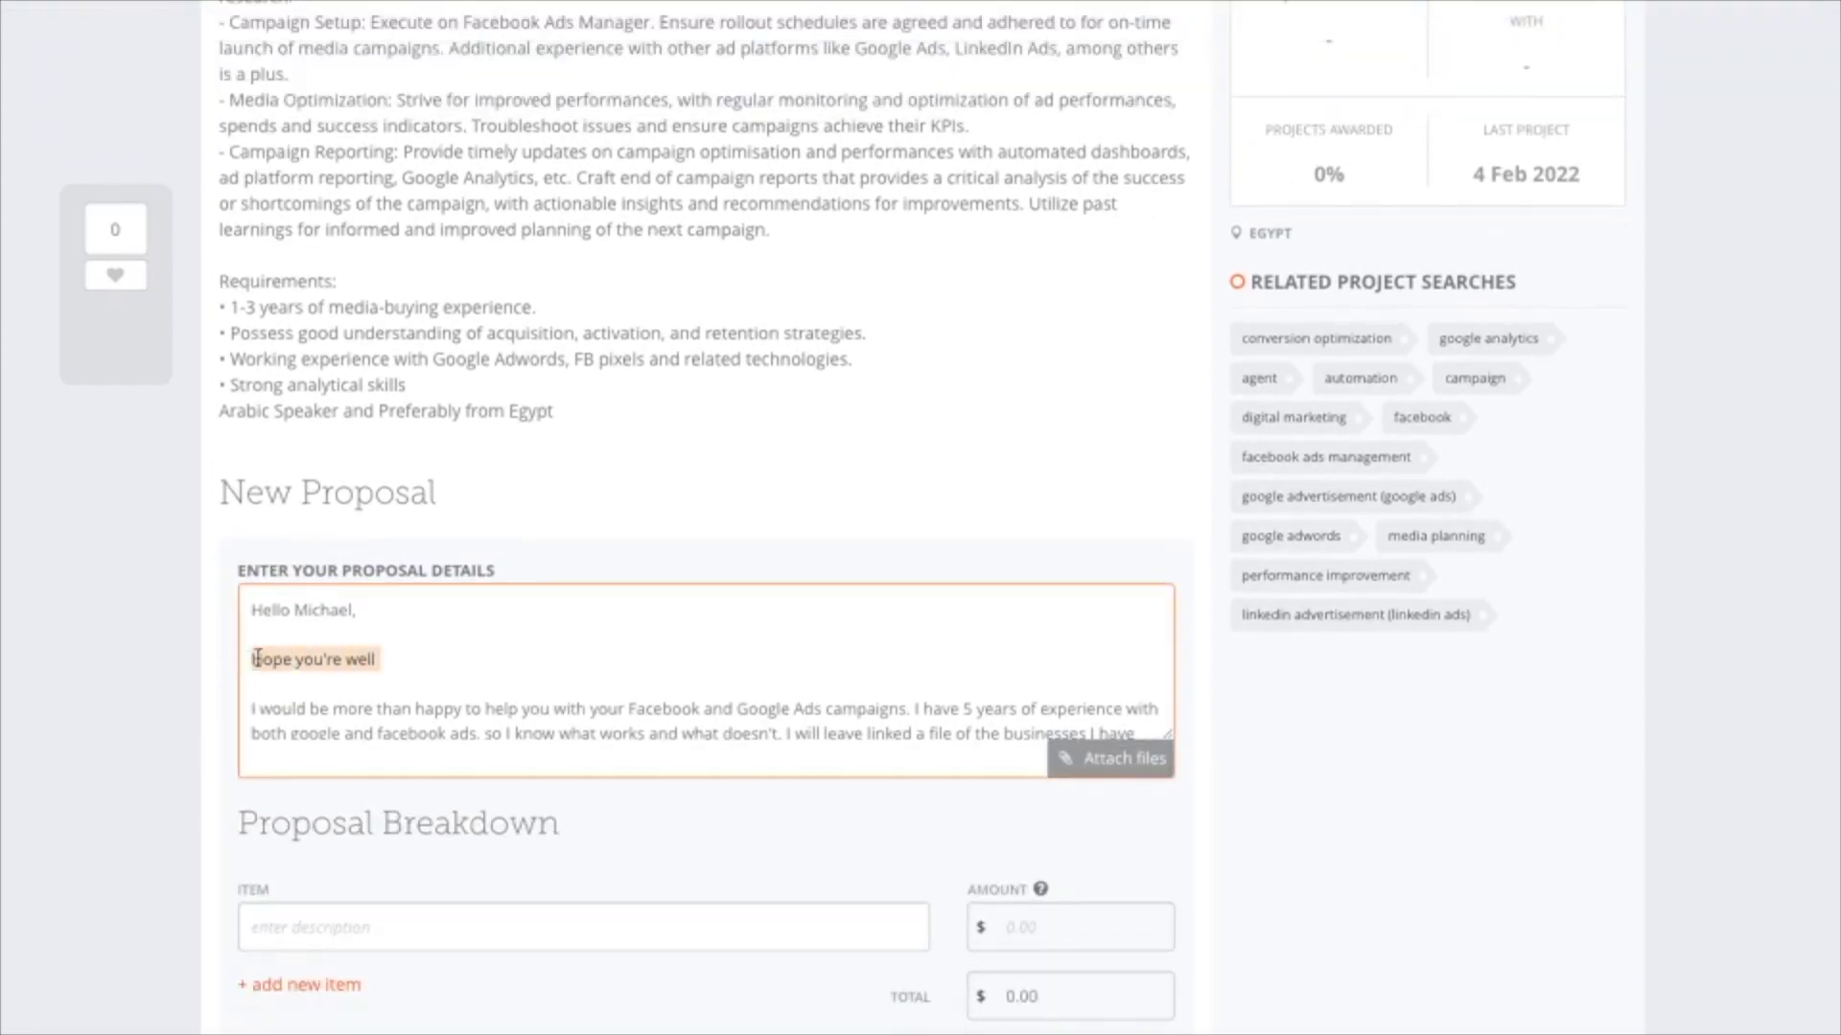
Check the proposal's opening sentence about "Facebook and Google Ads campaigns" against the project title.
scroll(623, 633, "down", 2)
scroll(628, 637, "up", 1)
scroll(628, 637, "up", 1)
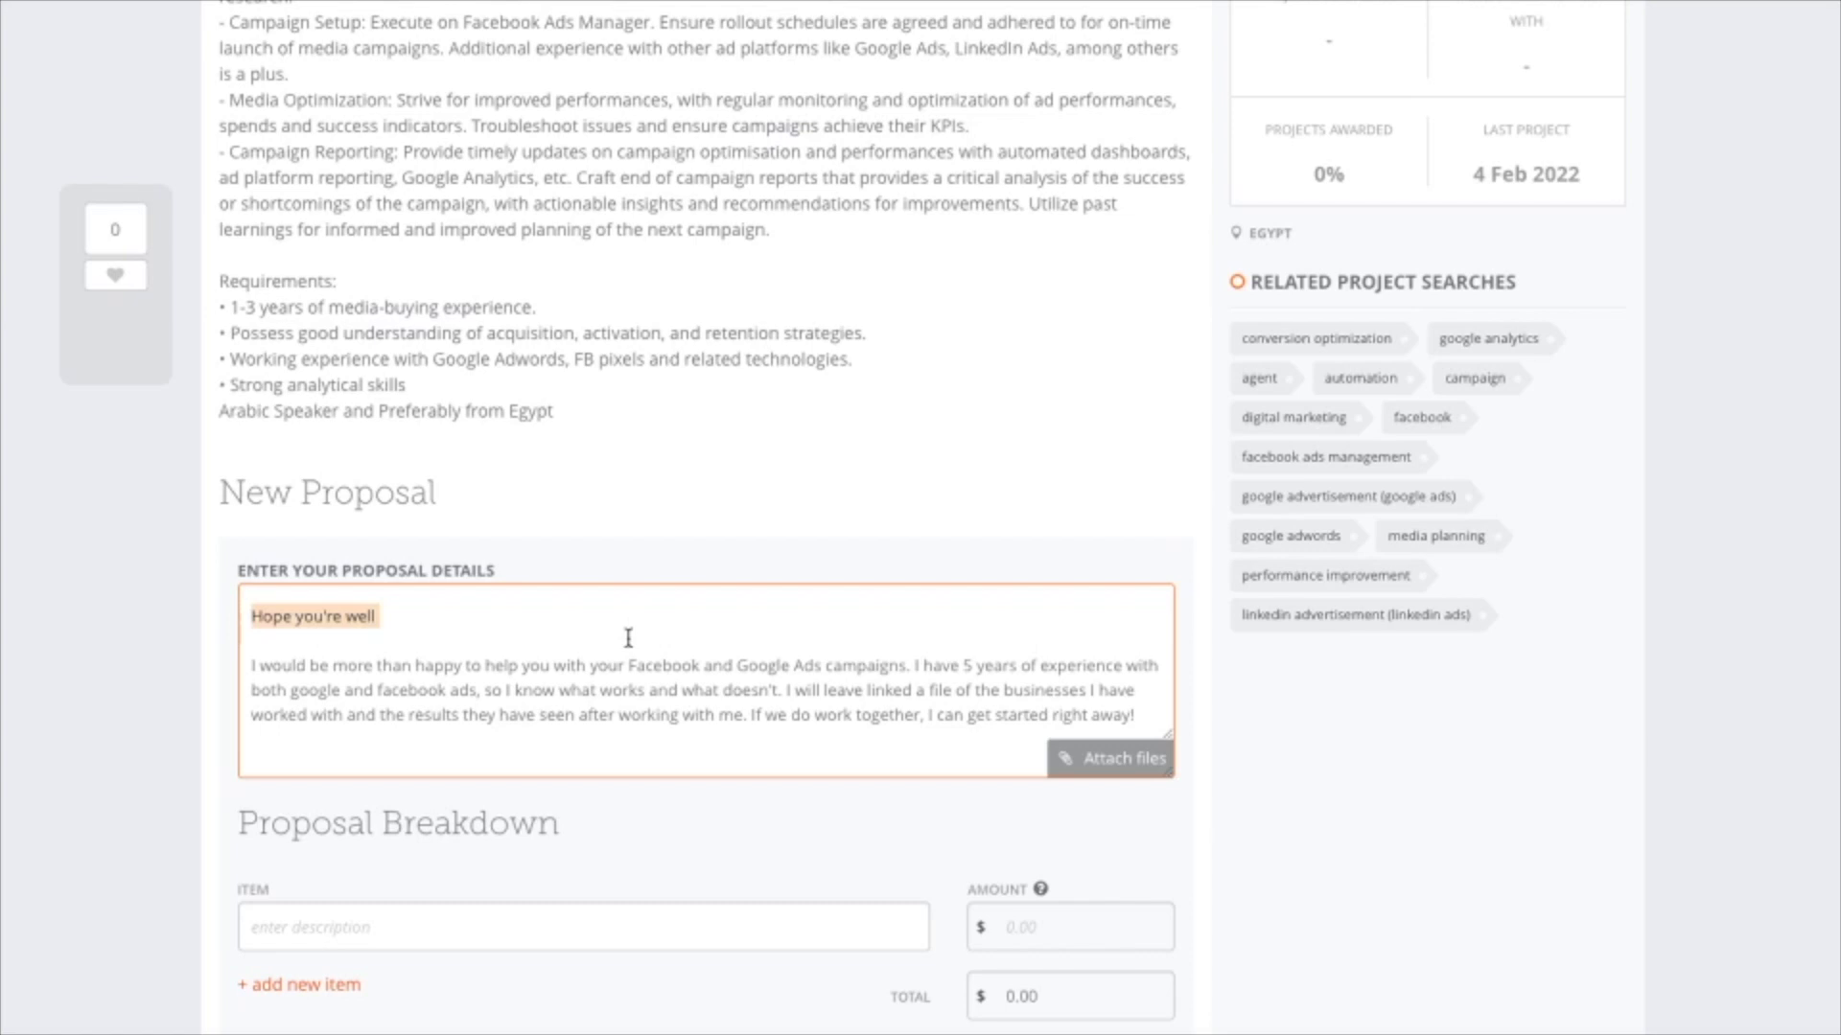
scroll(628, 637, "down", 1)
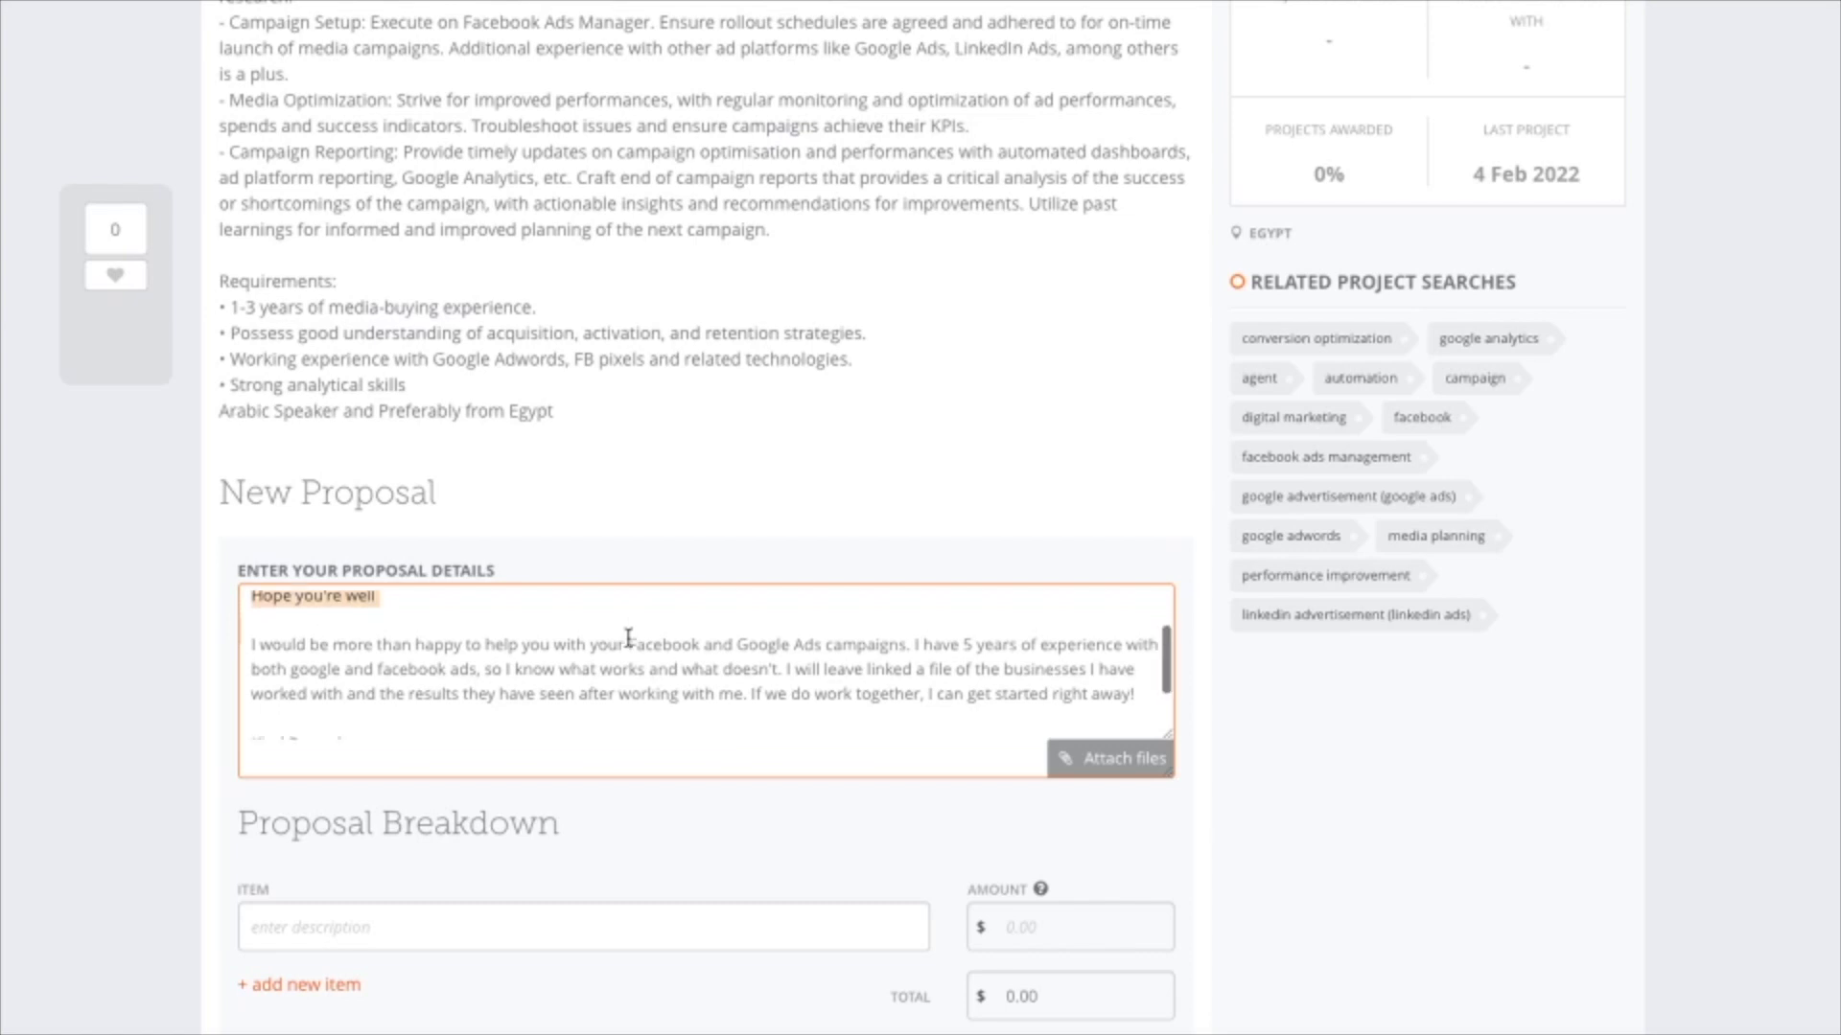
left_click(274, 648)
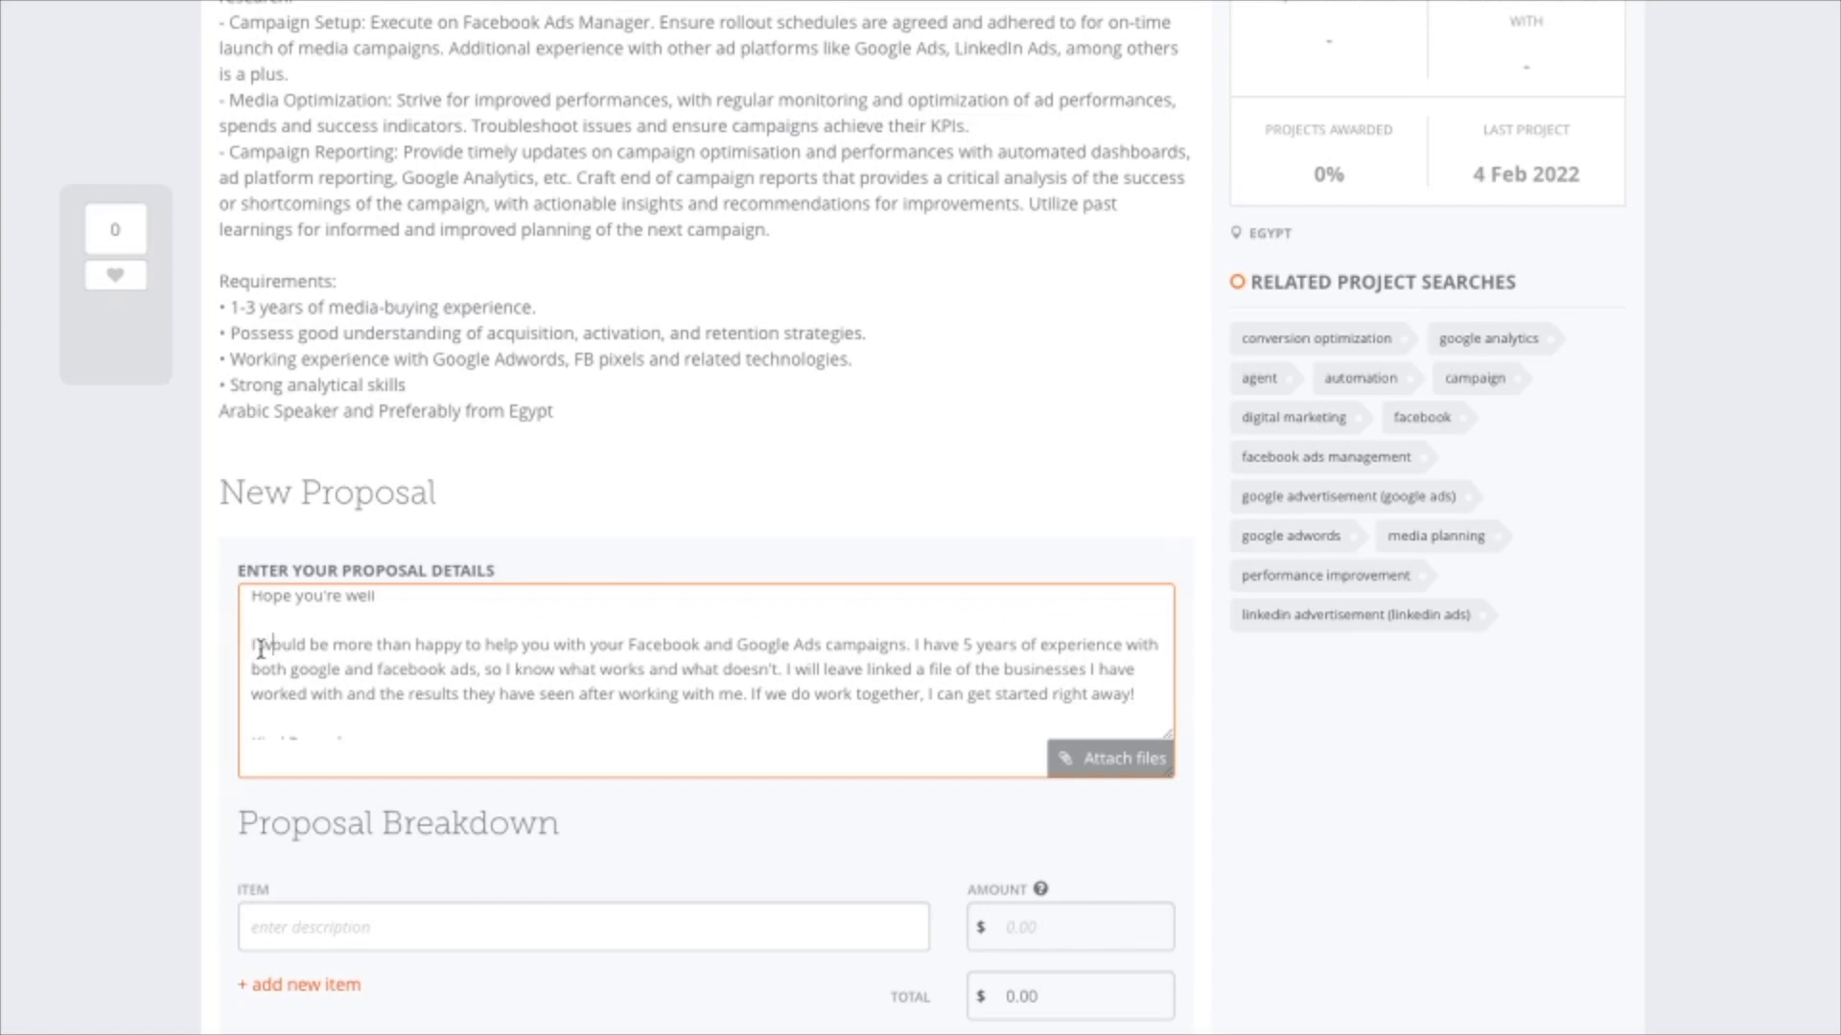
left_click_drag(277, 648, 506, 648)
left_click_drag(625, 647, 896, 652)
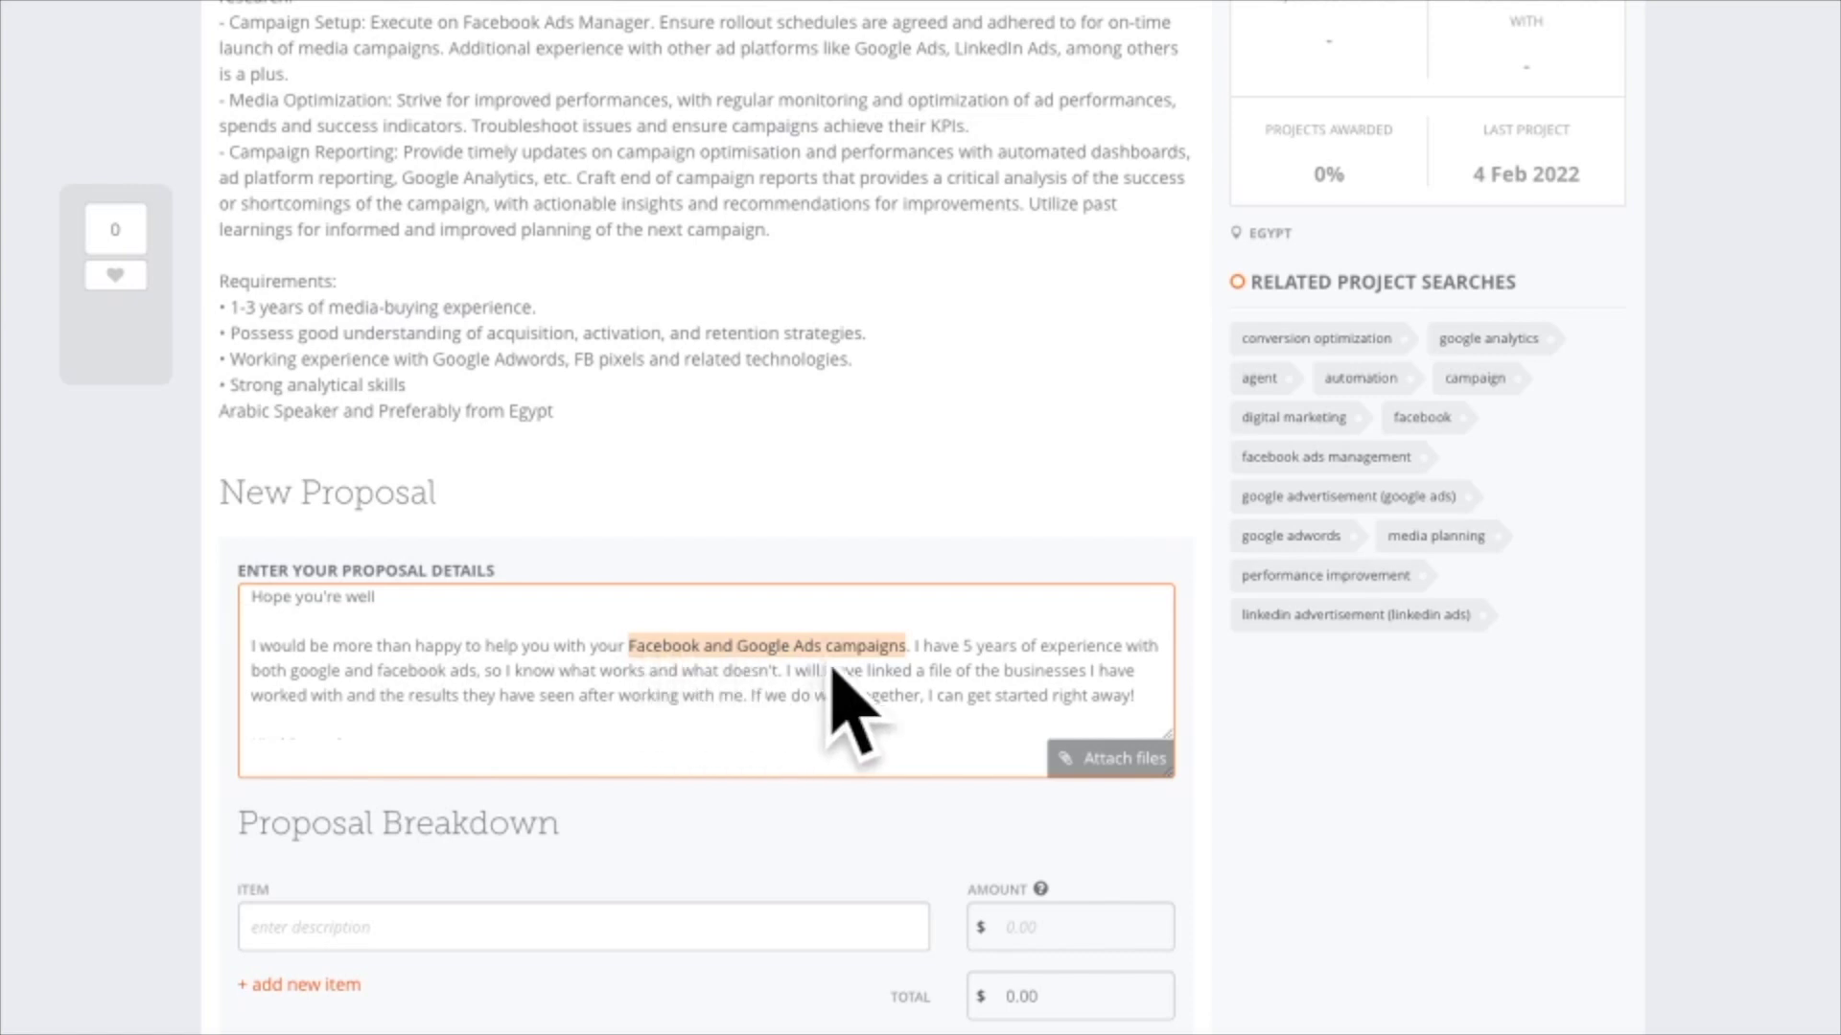
scroll(875, 657, "up", 4)
scroll(878, 657, "up", 6)
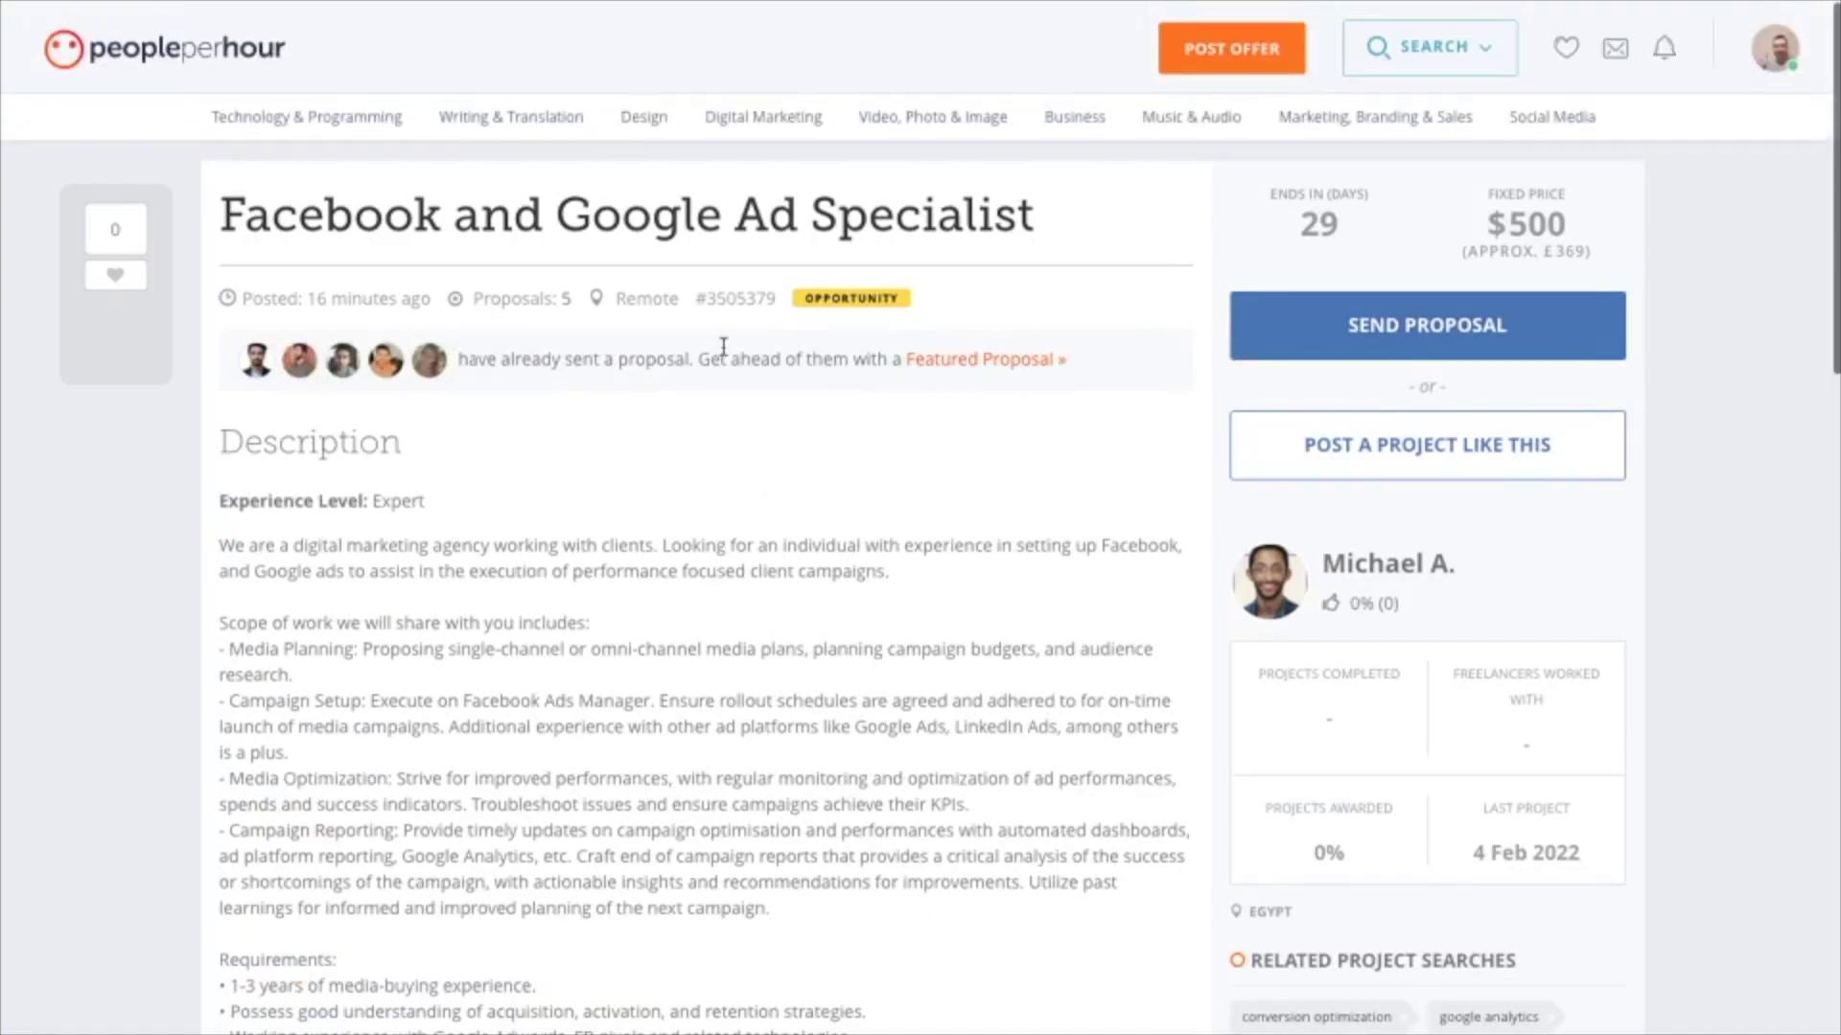
scroll(858, 461, "down", 10)
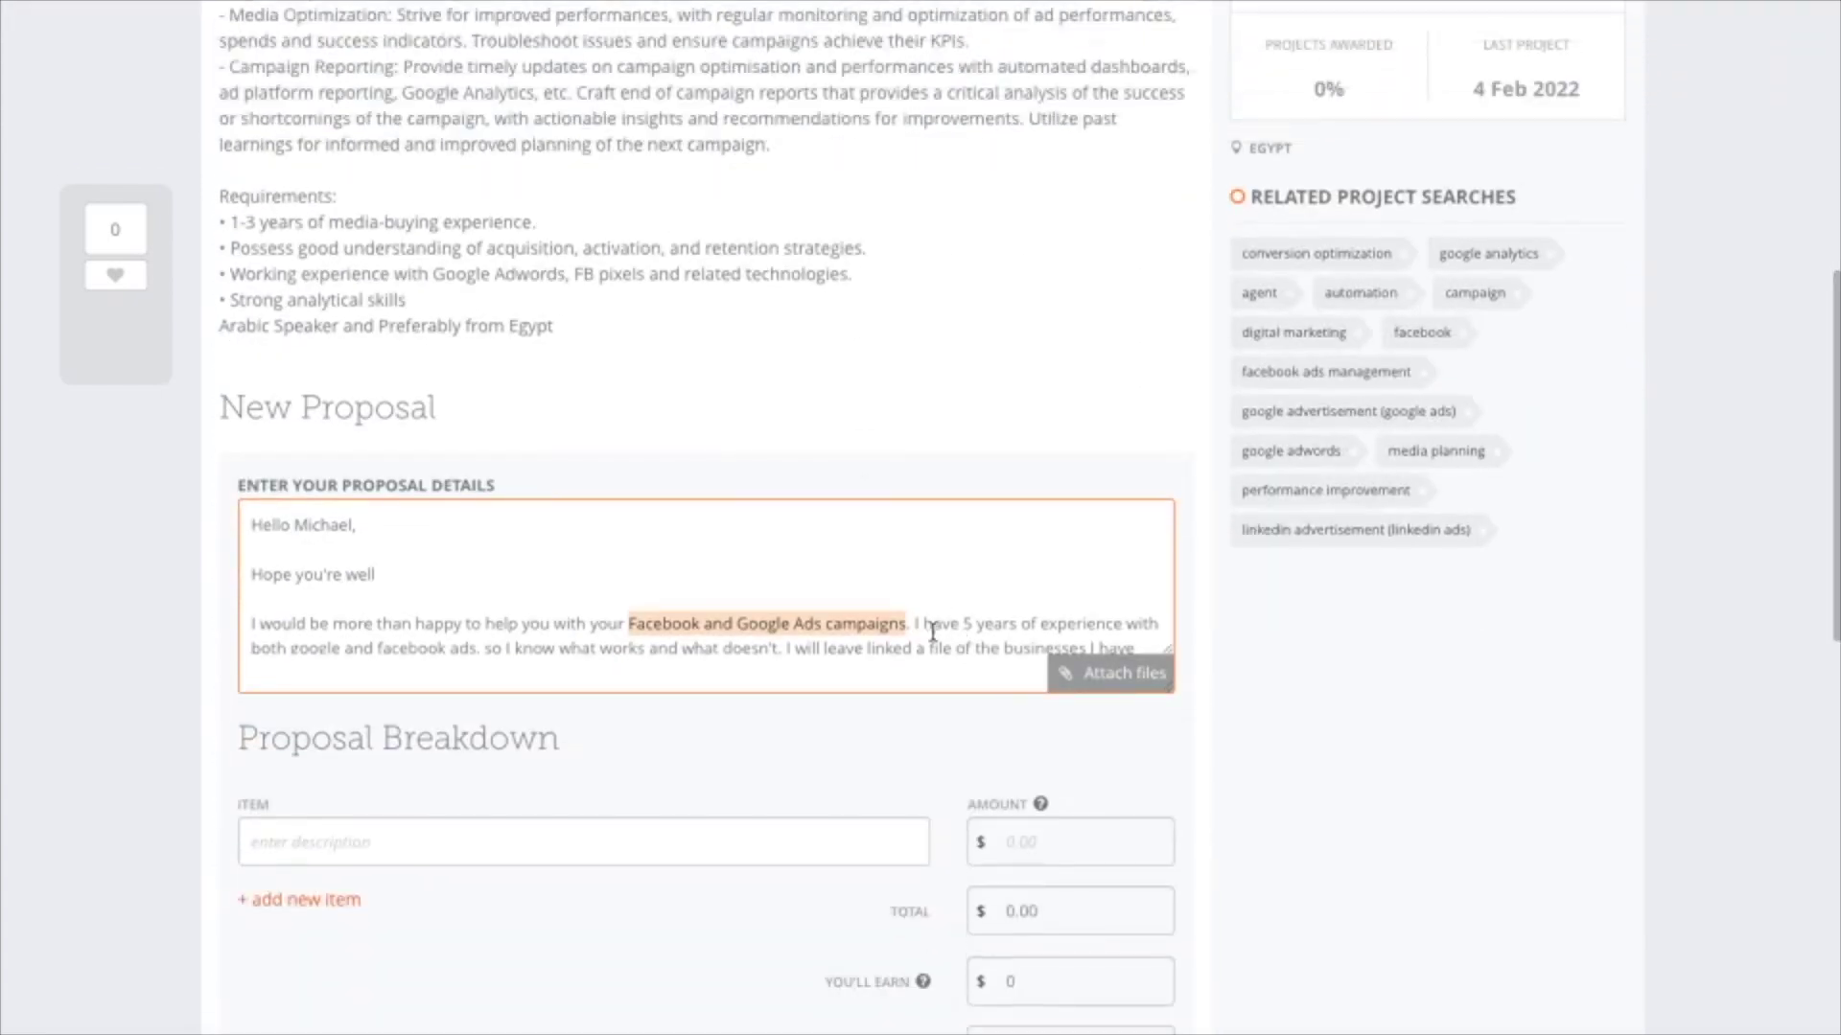
Review the proposal sentences about 5 years of experience, knowing what works, and the linked file of past businesses.
left_click_drag(911, 624, 1139, 623)
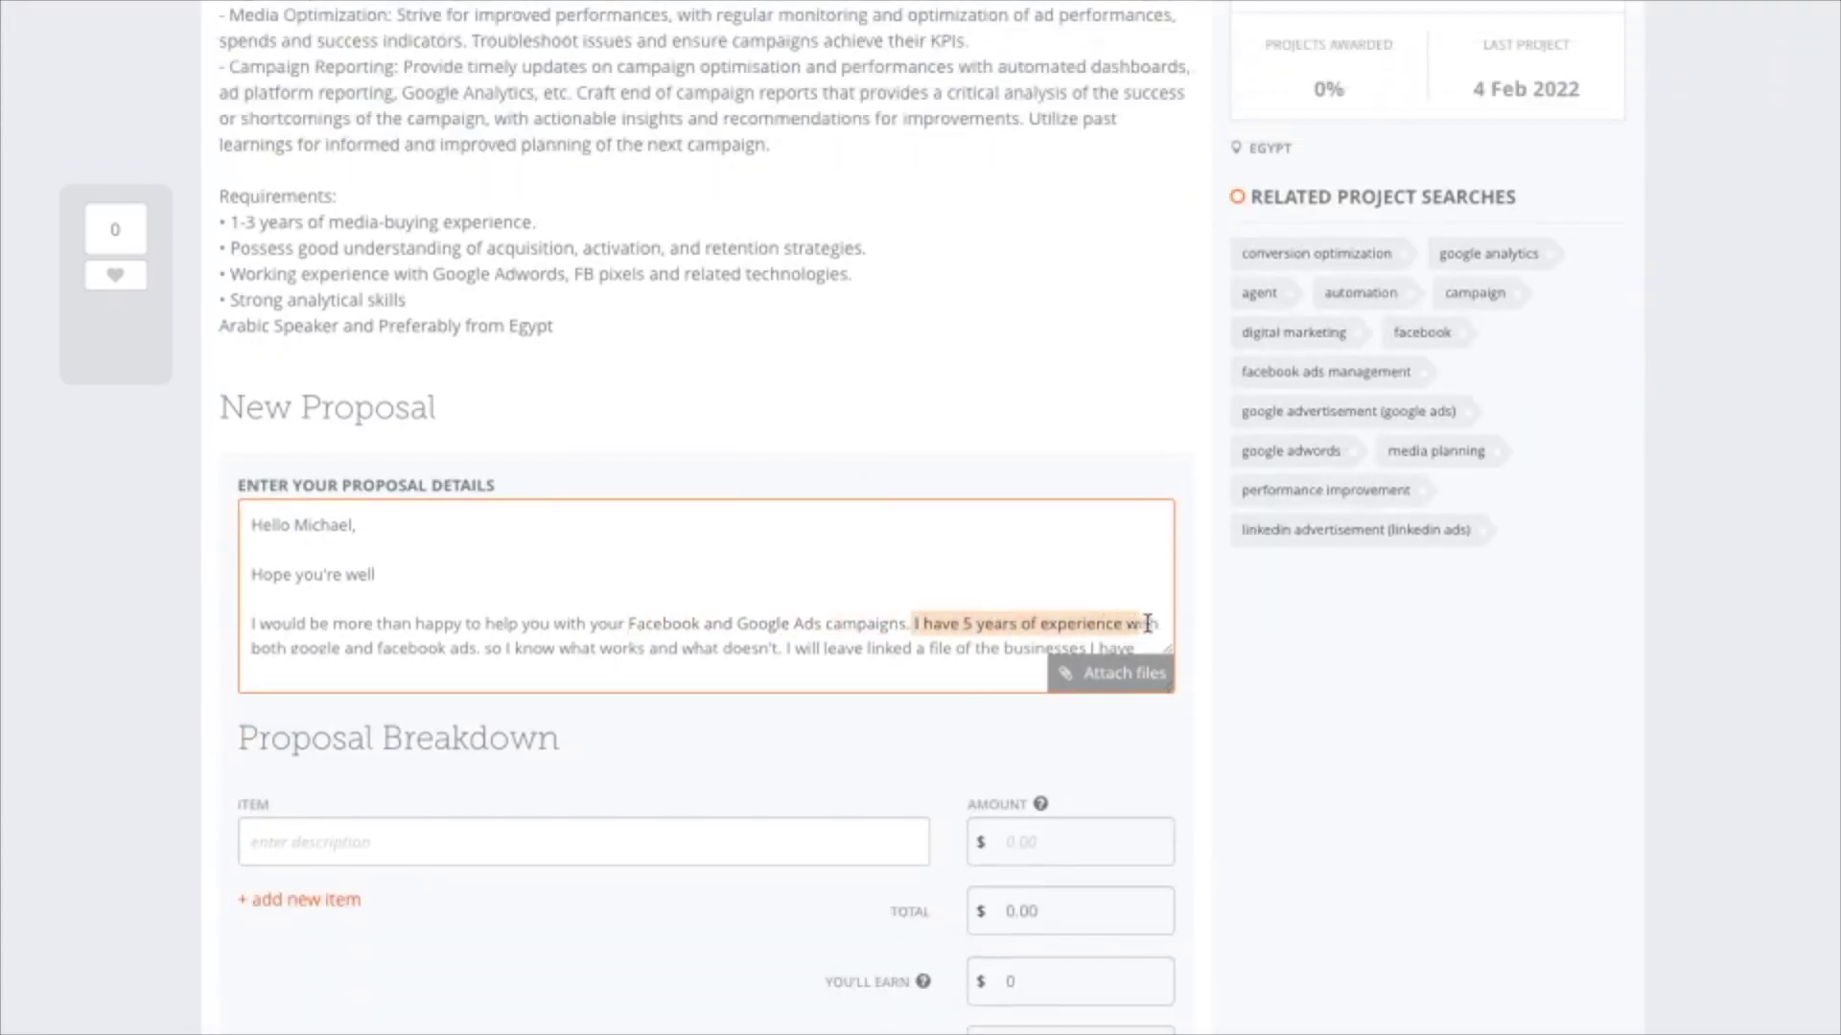
scroll(1147, 624, "down", 2)
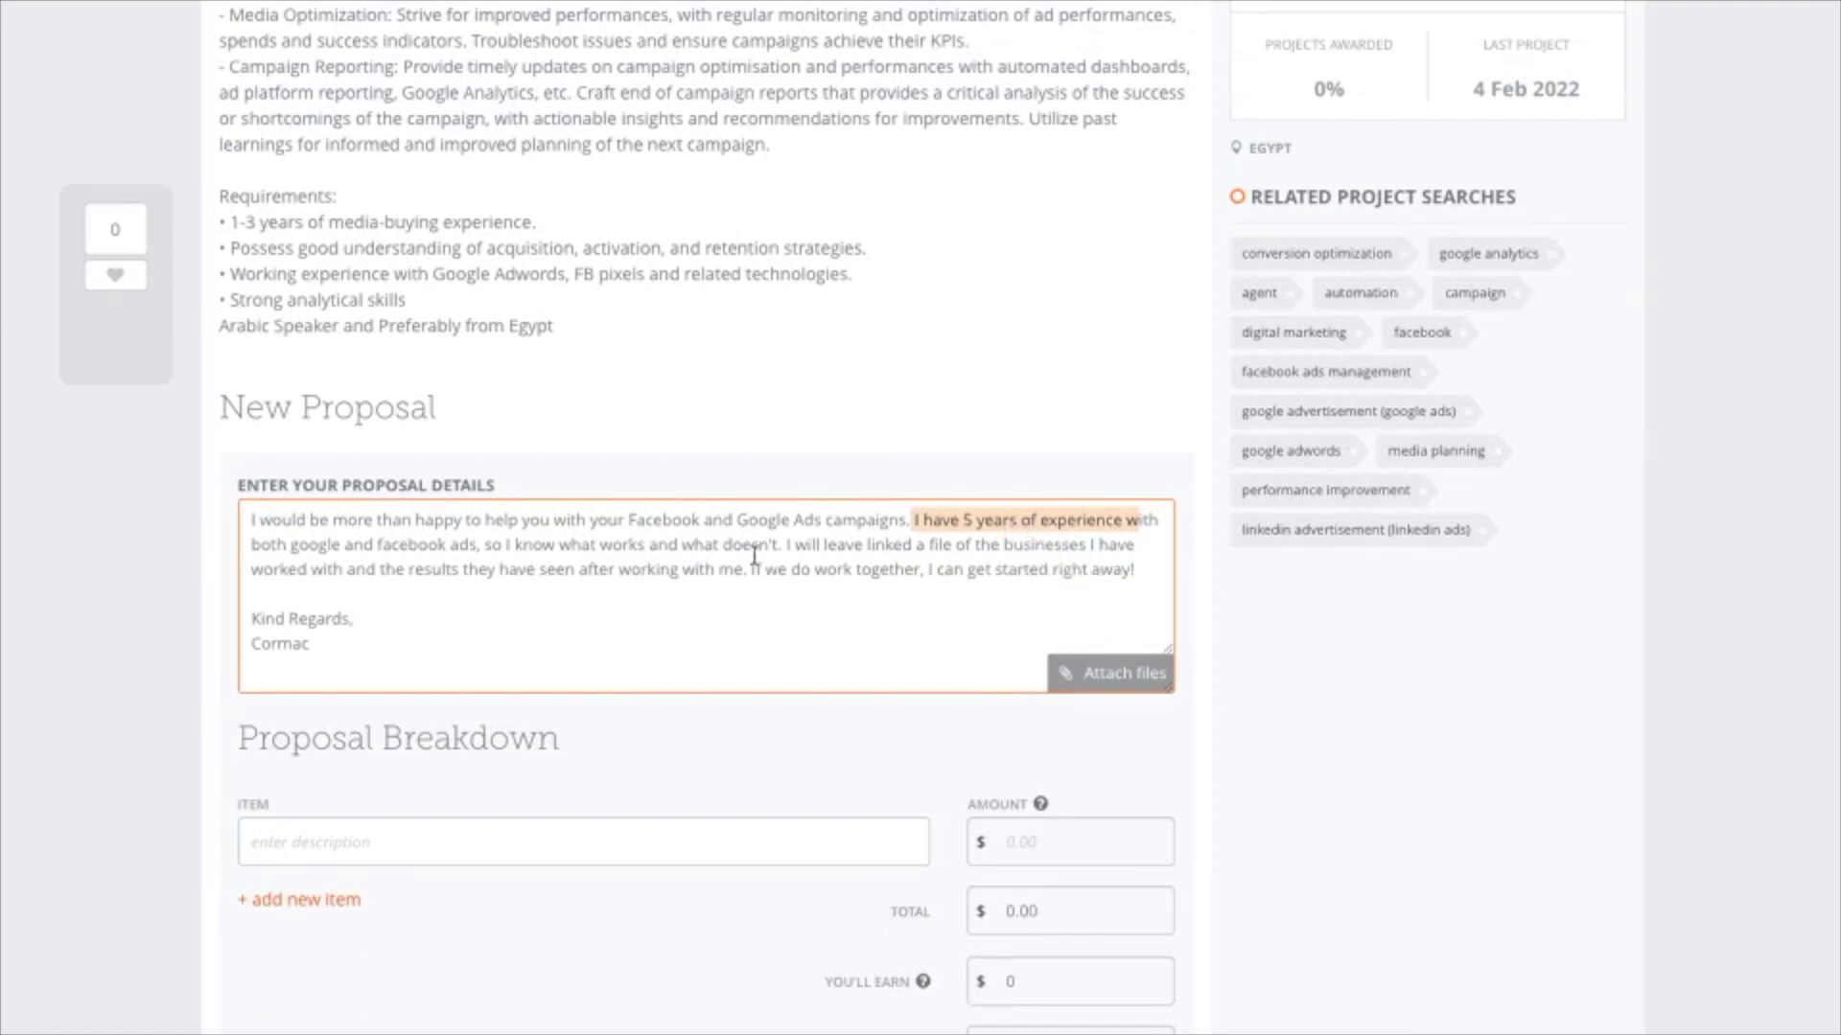
left_click_drag(484, 546, 784, 553)
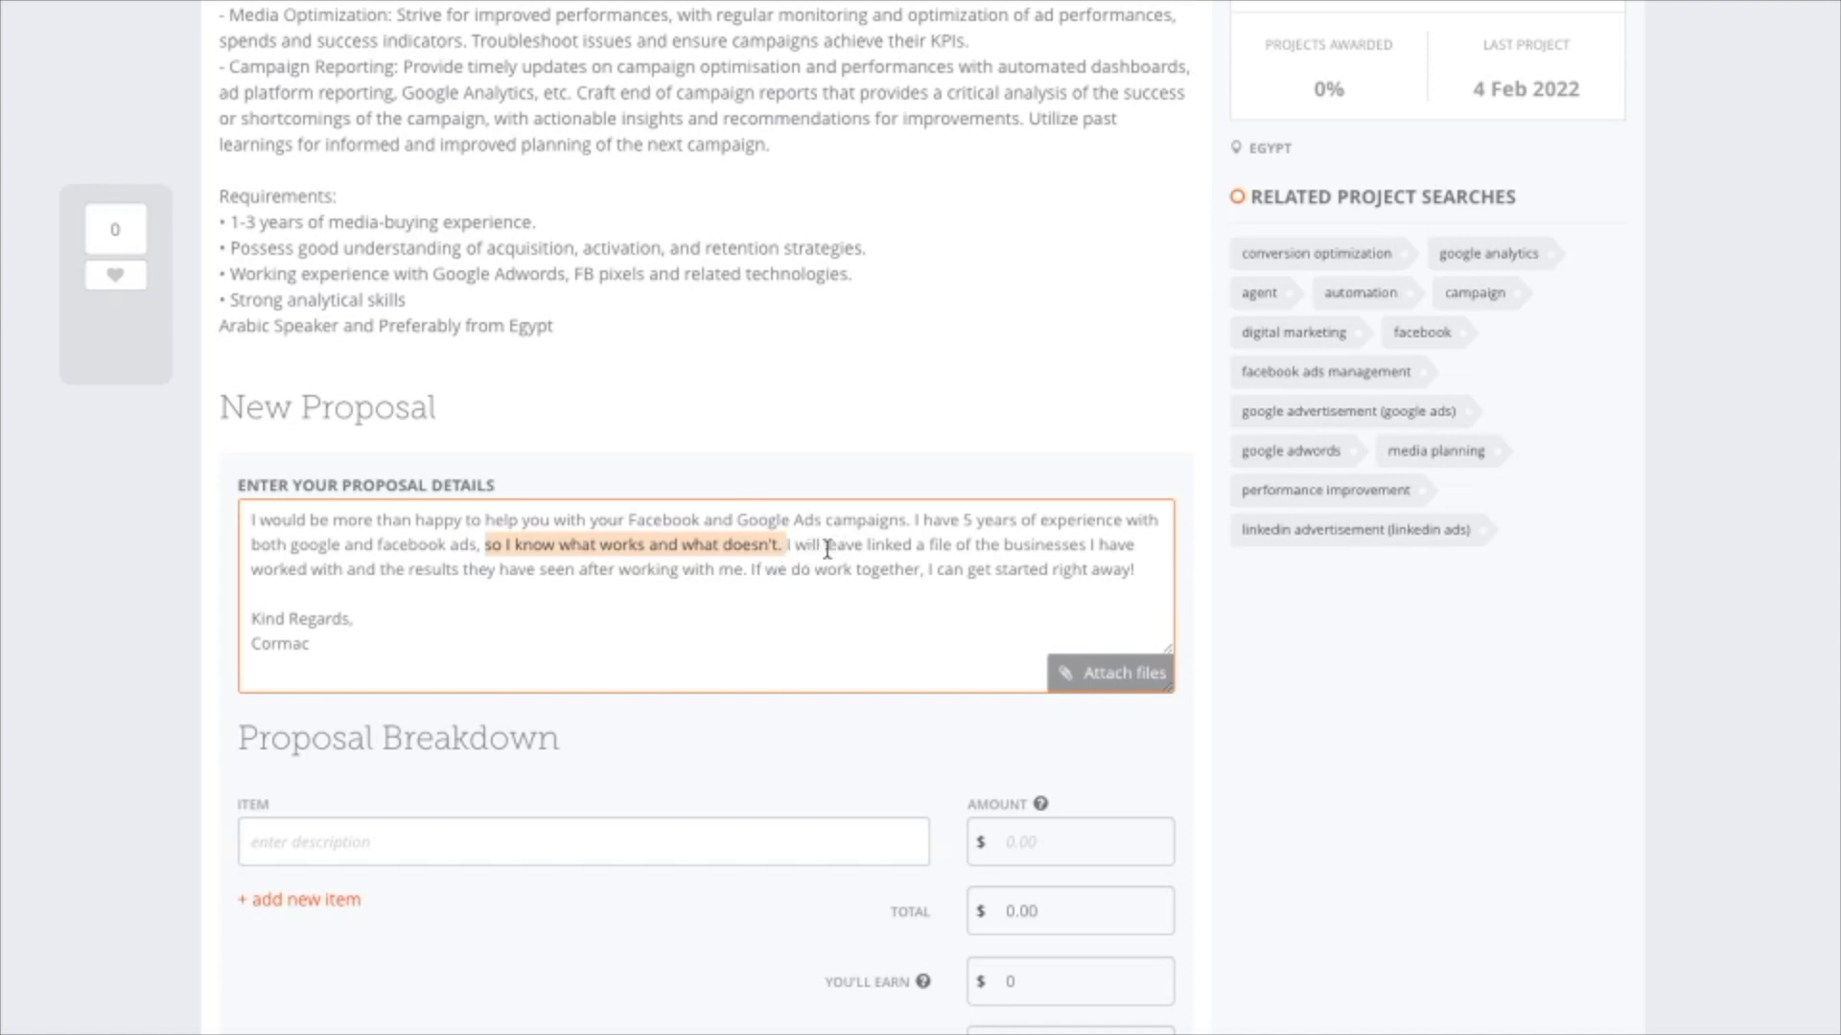
left_click_drag(819, 548, 996, 556)
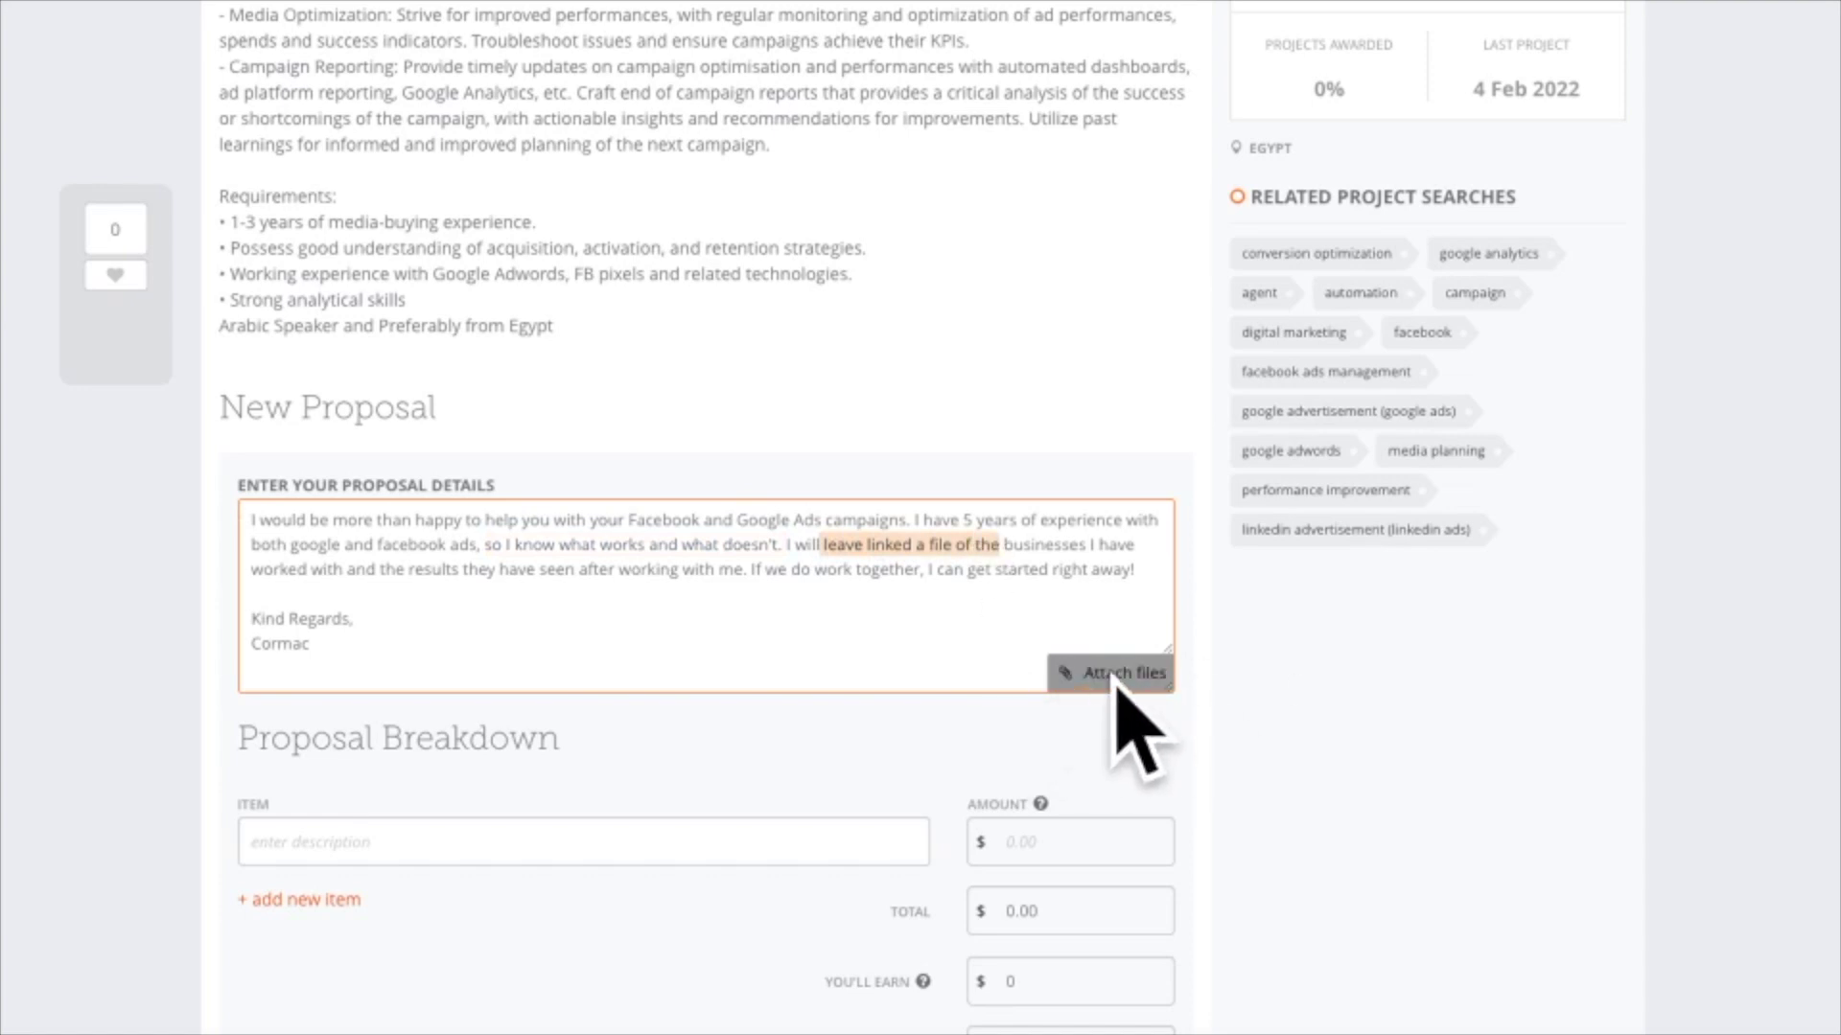
scroll(1160, 709, "up", 8)
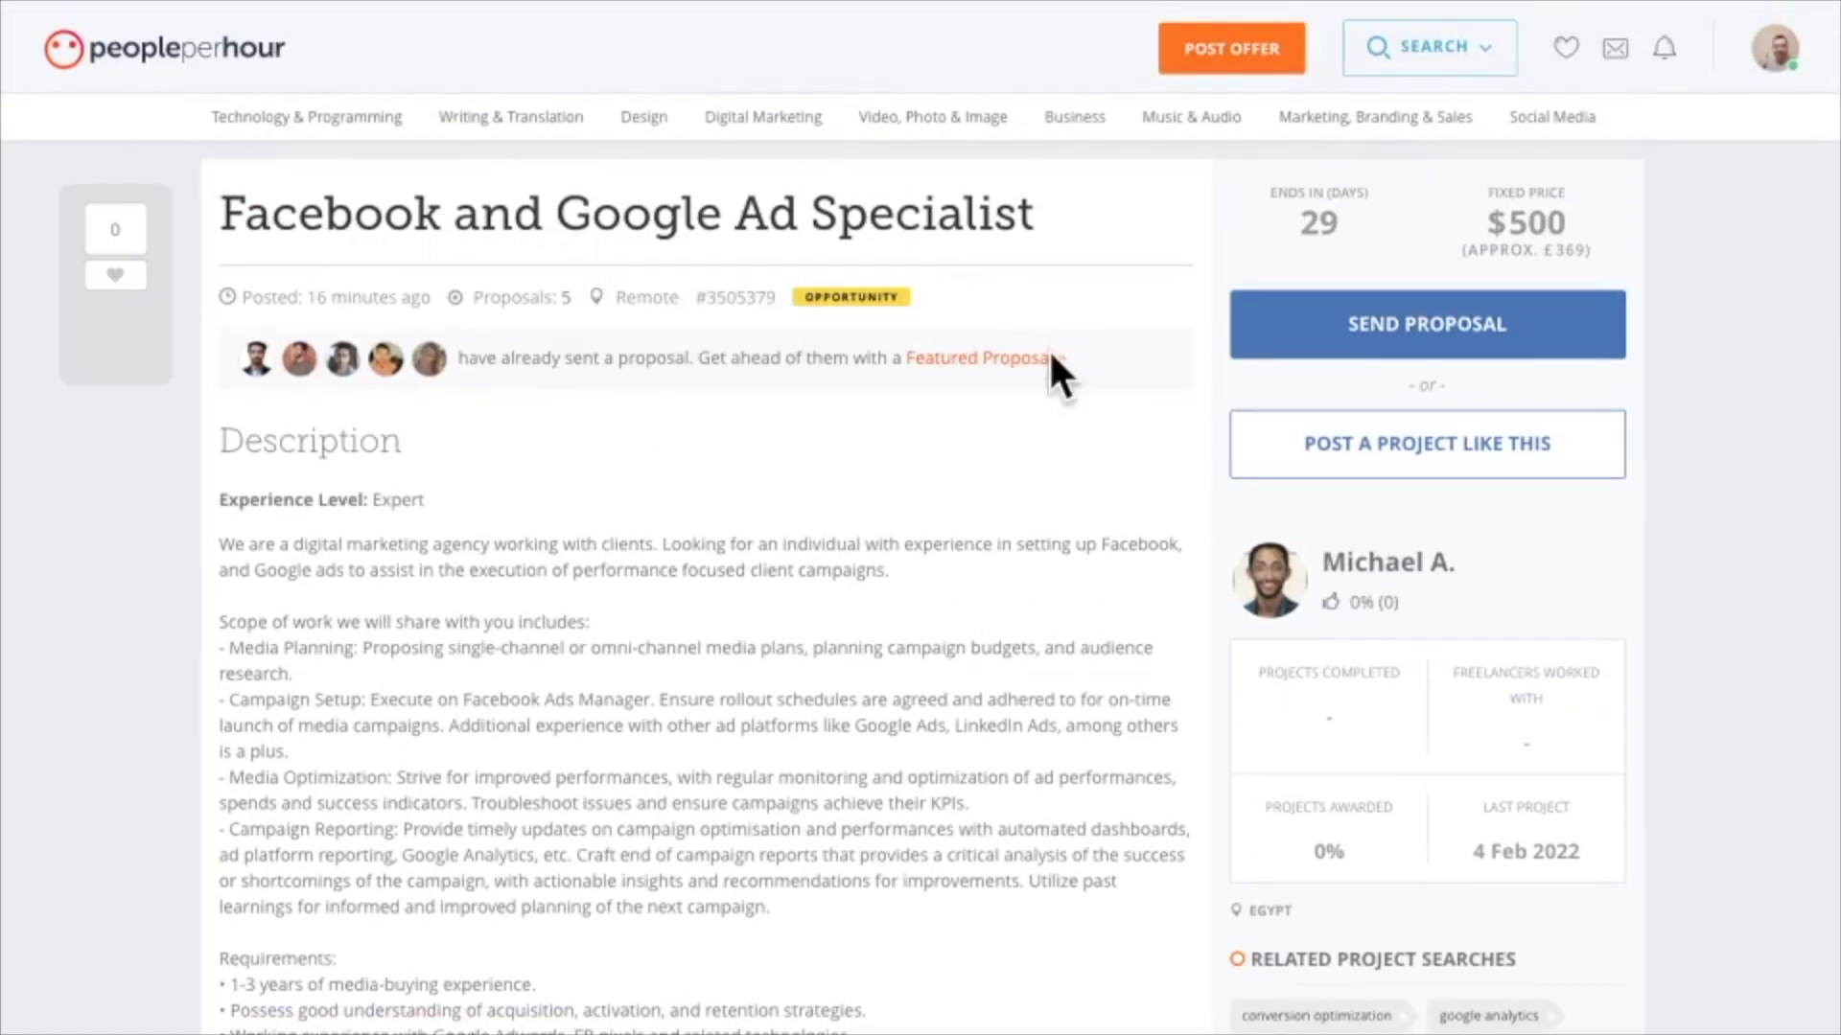
scroll(1059, 377, "down", 4)
scroll(1059, 381, "down", 3)
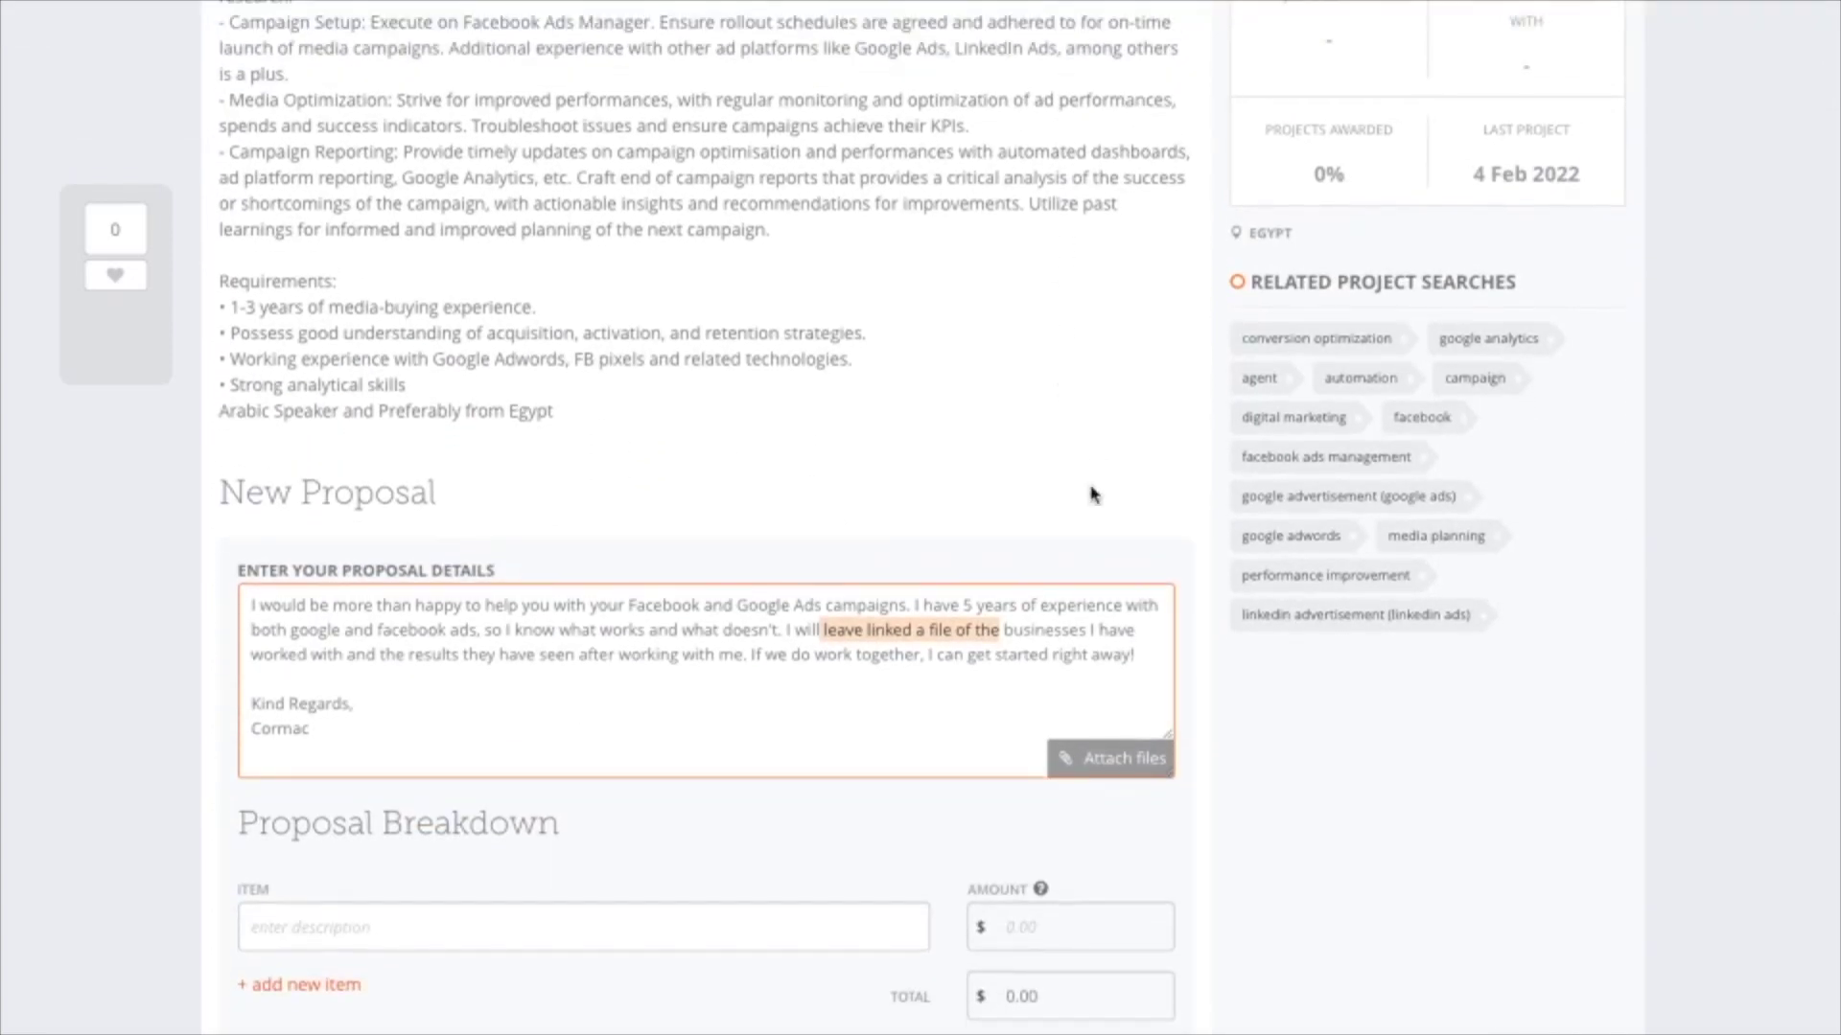
scroll(1095, 494, "down", 2)
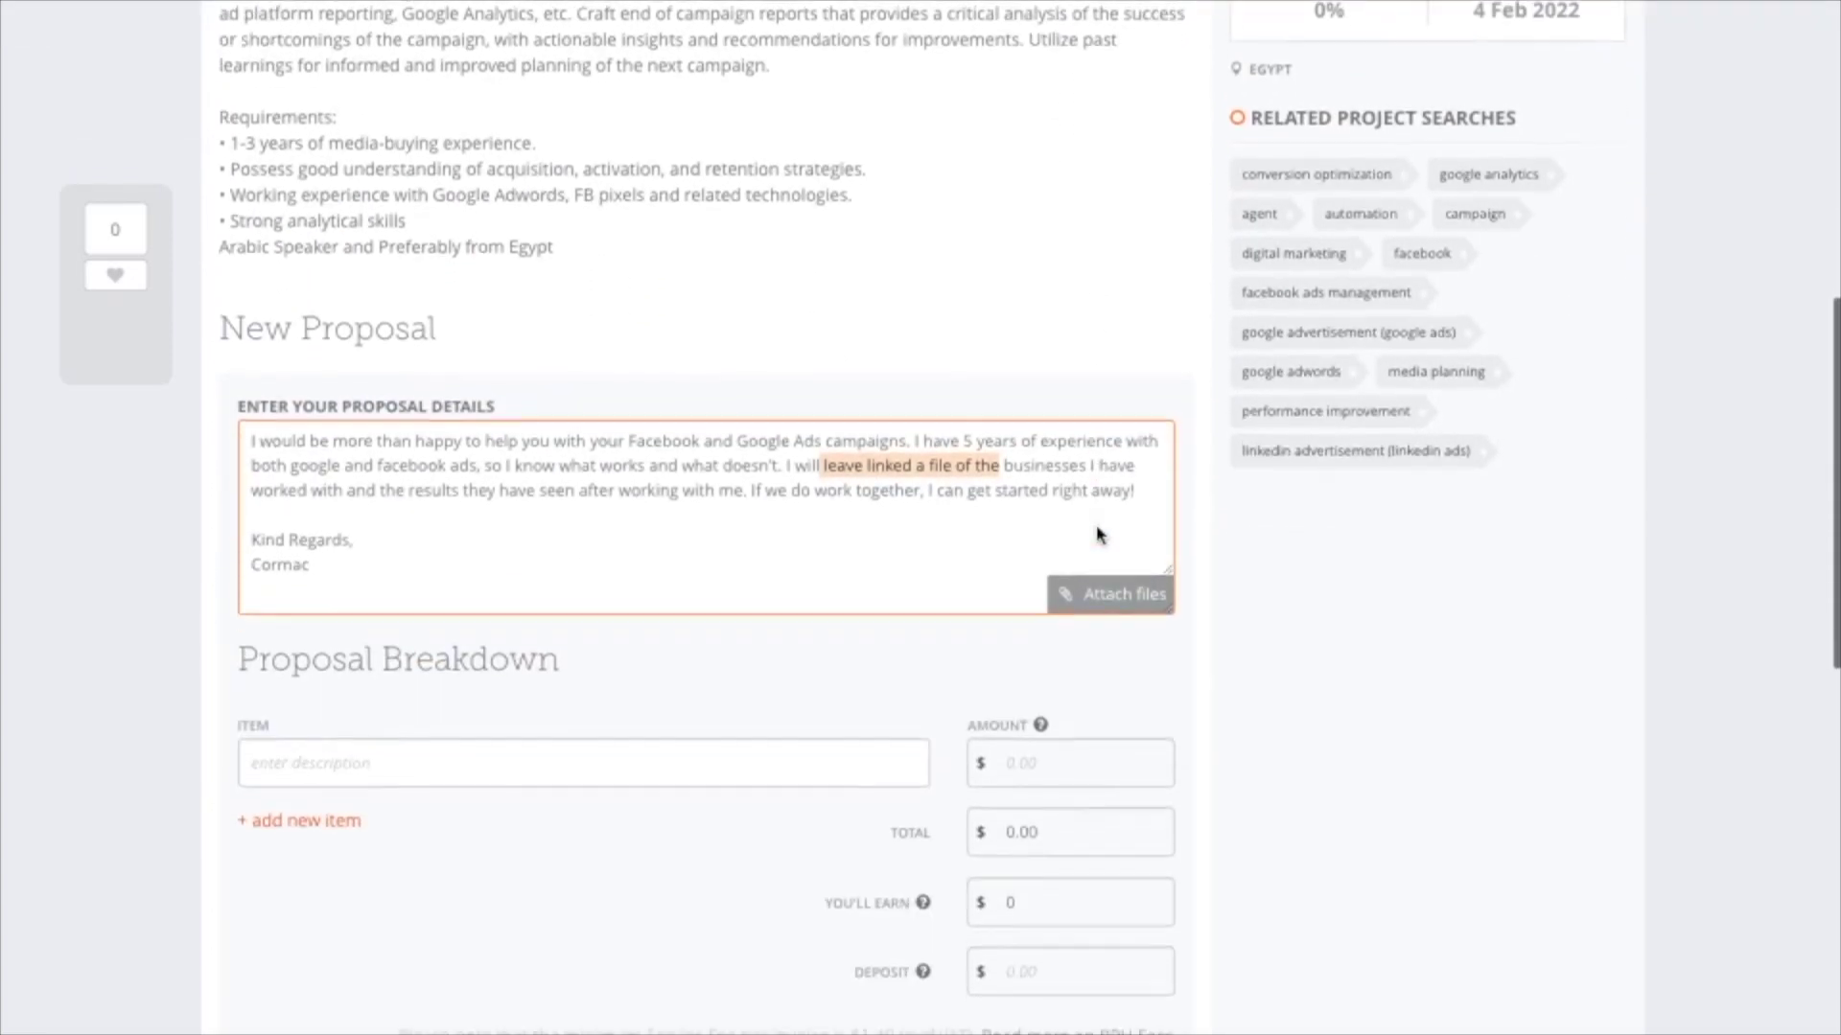
Review the proposal's closing sentence "If we do work together, I can get started right away!" and the sign-off.
left_click(749, 499)
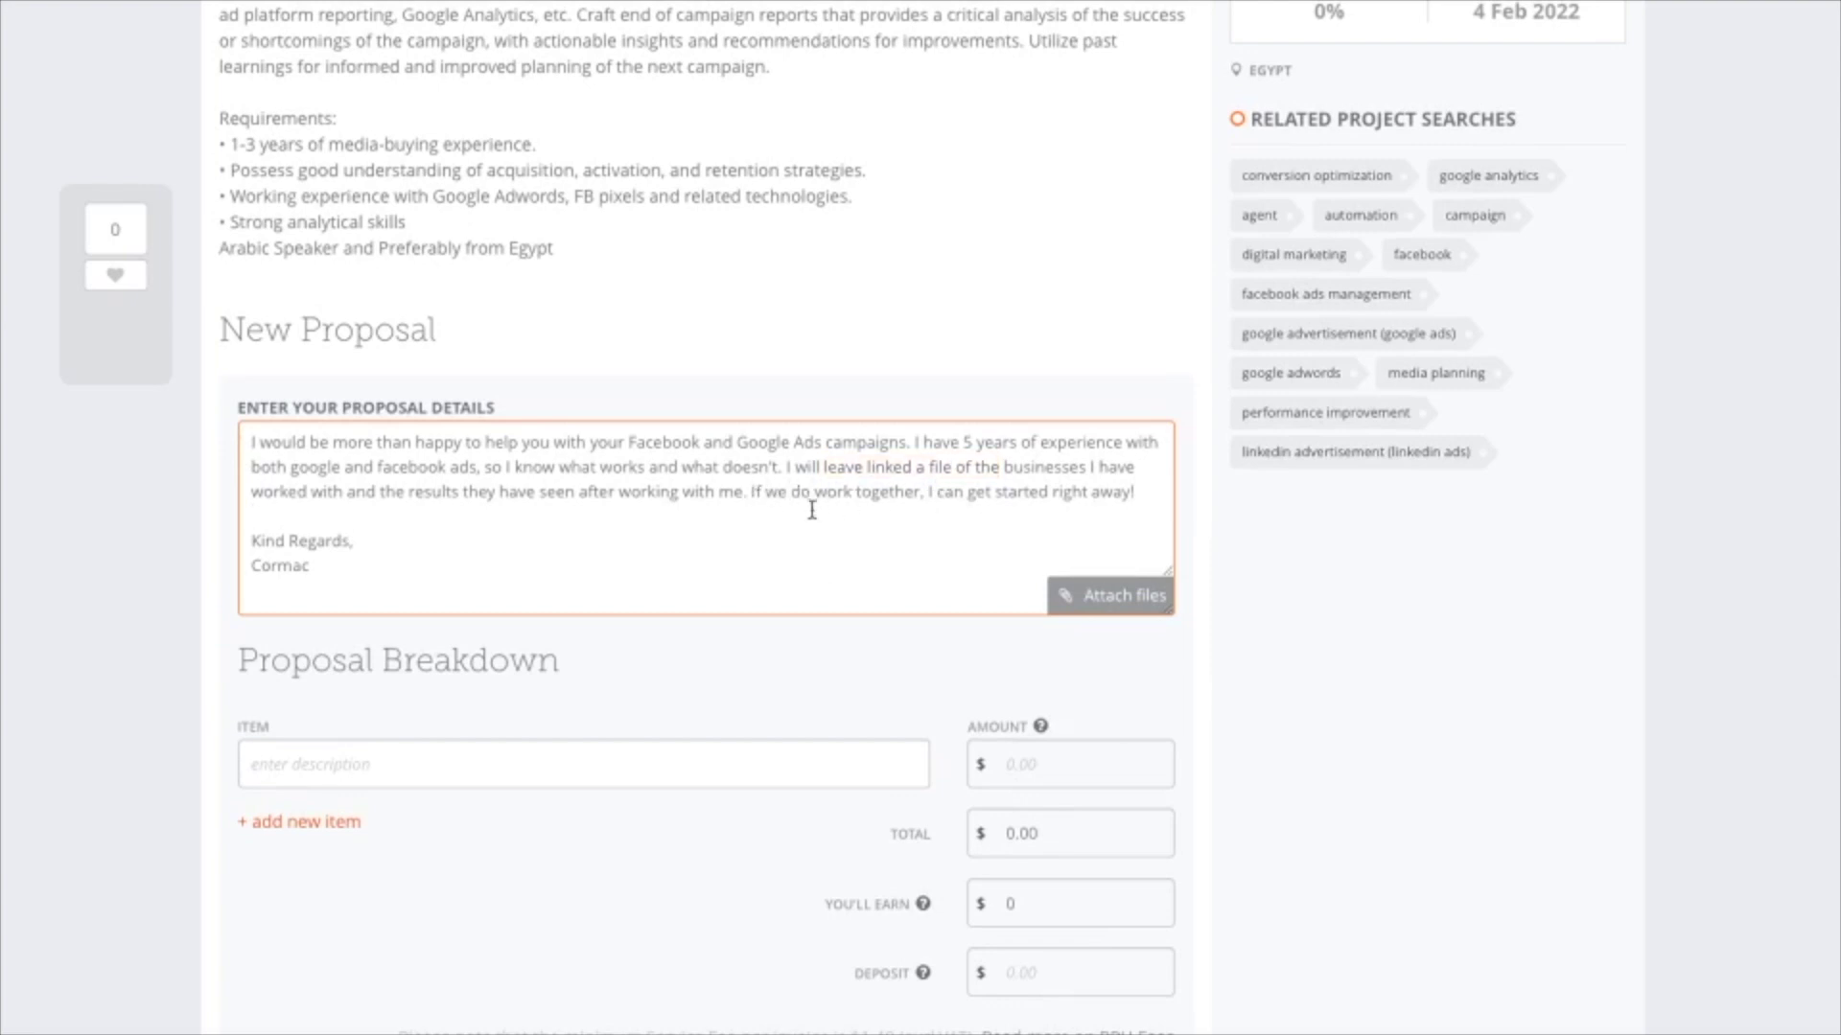
left_click_drag(747, 495, 925, 500)
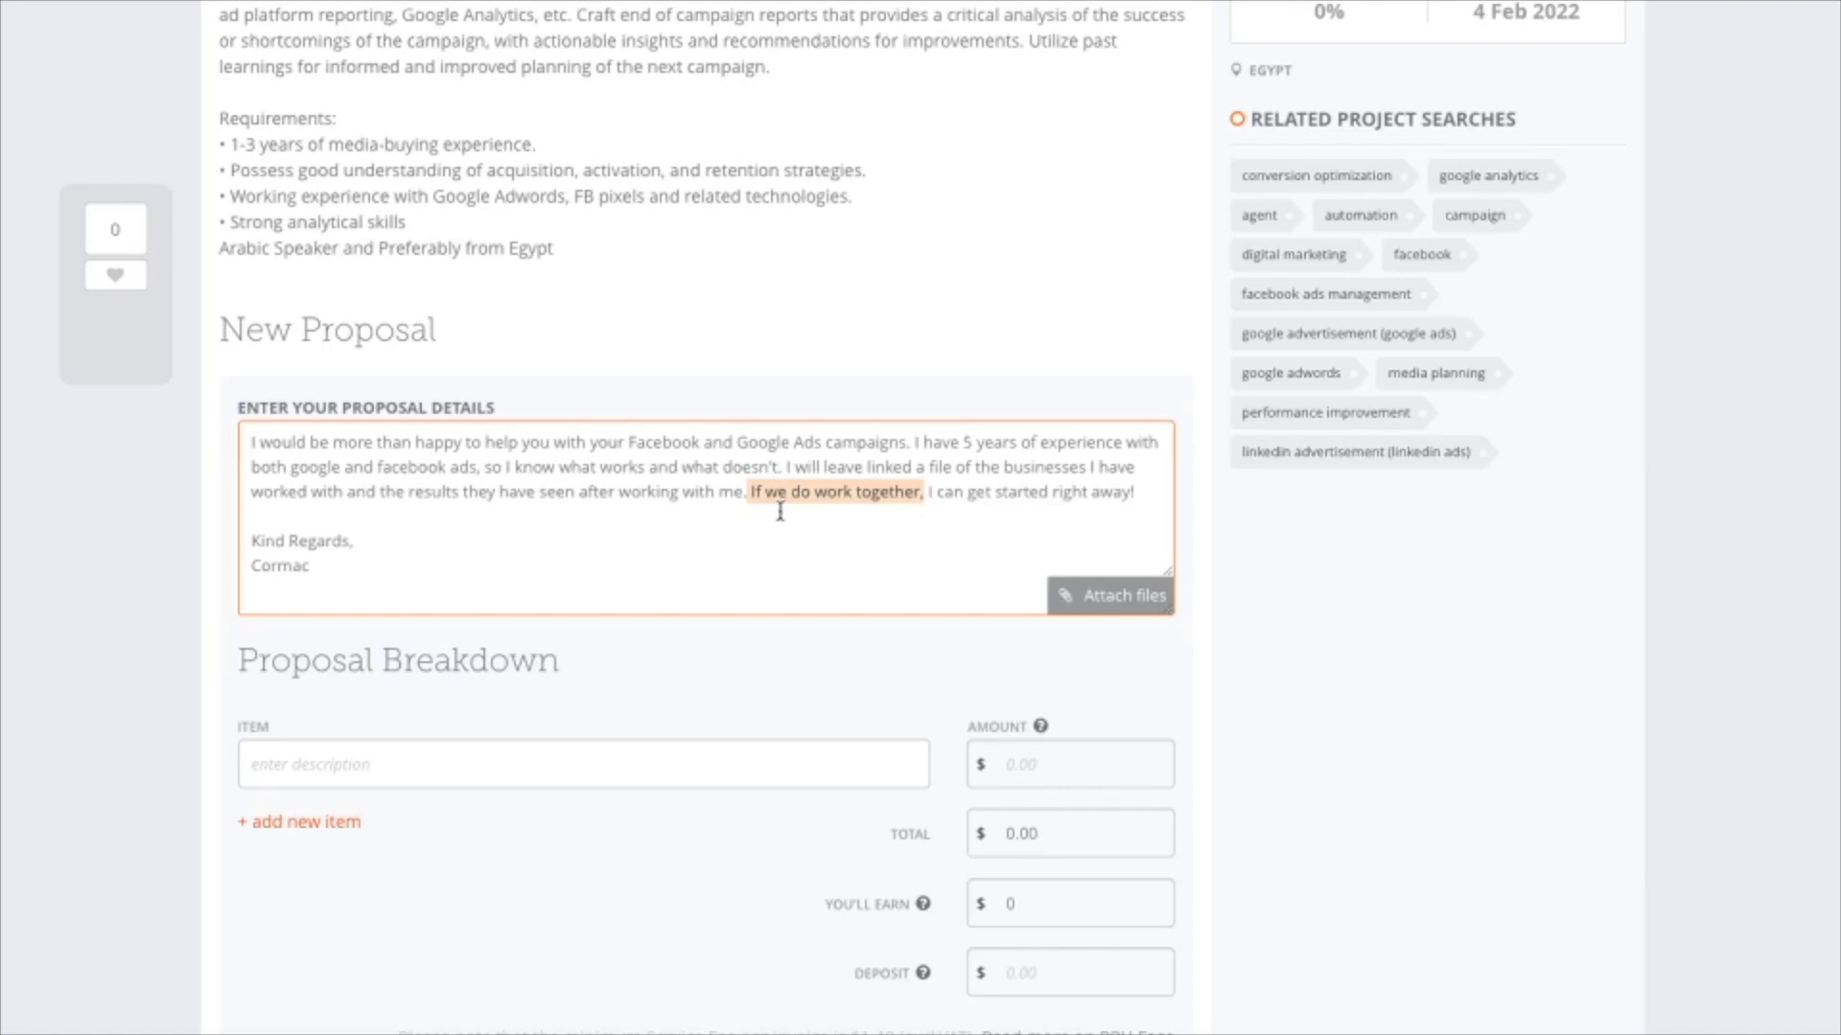
left_click_drag(927, 496, 1134, 499)
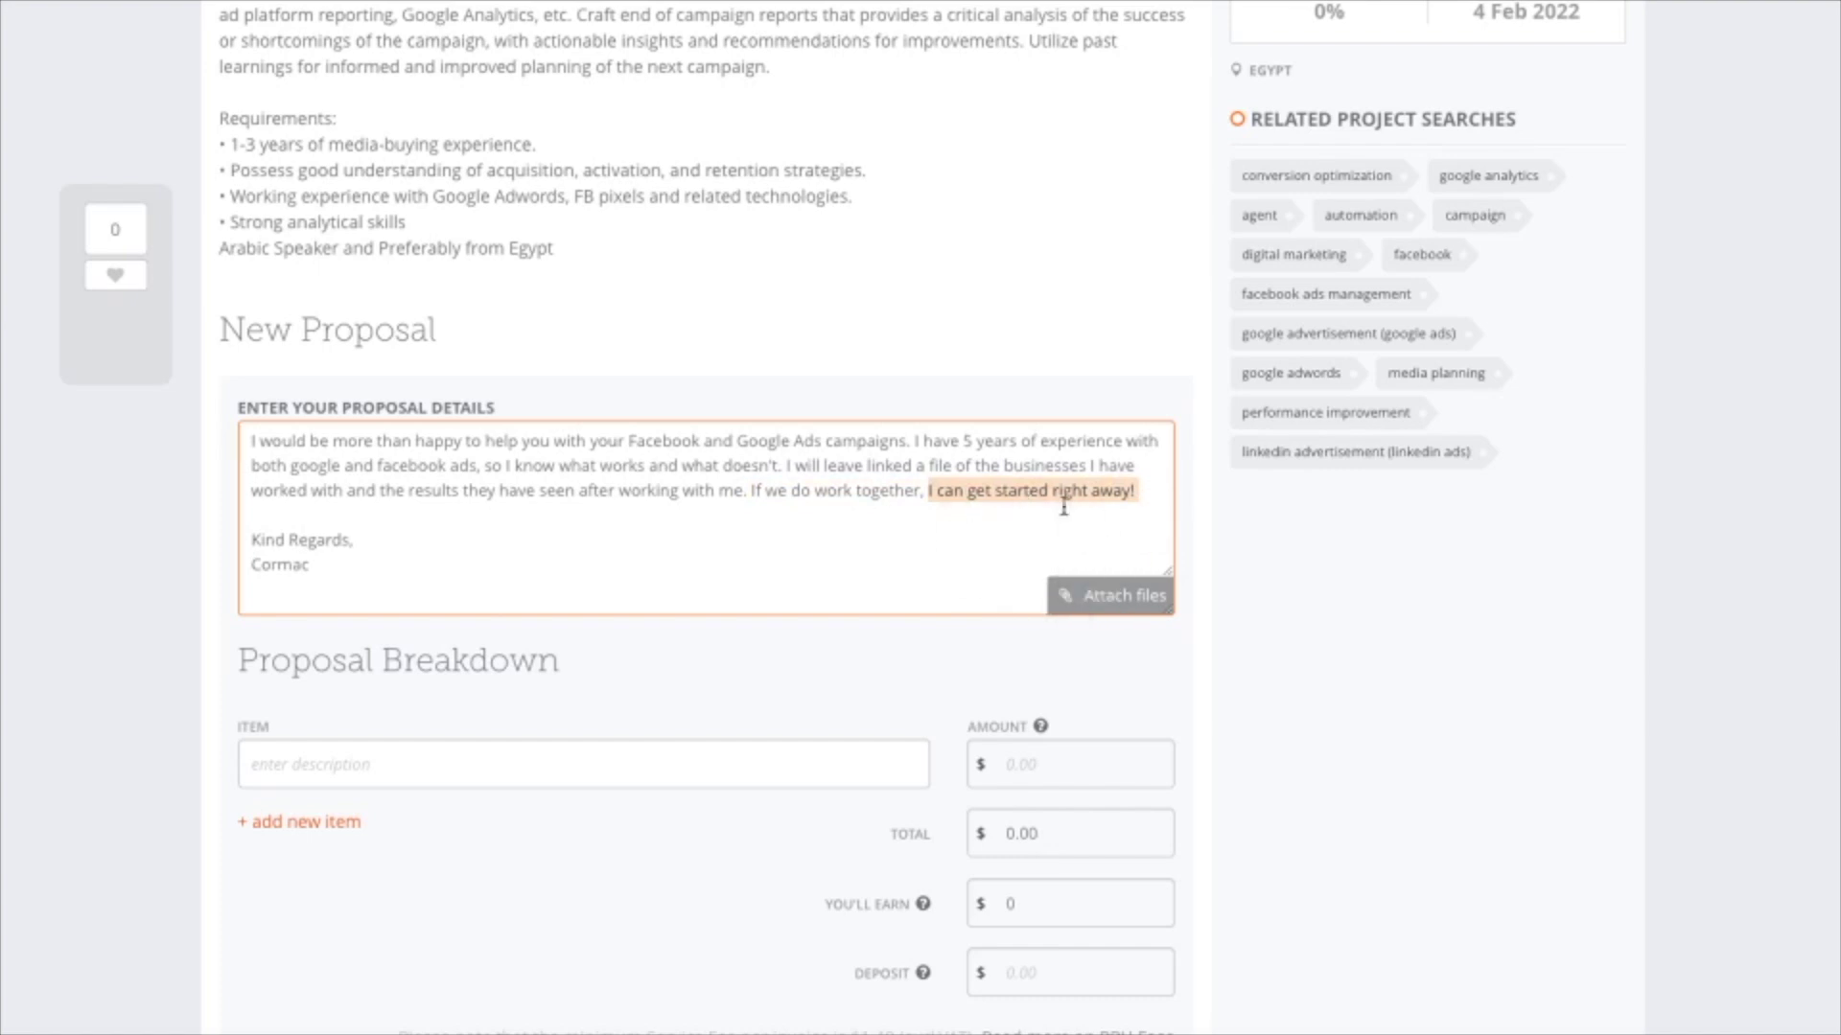
left_click_drag(1157, 513, 1124, 494)
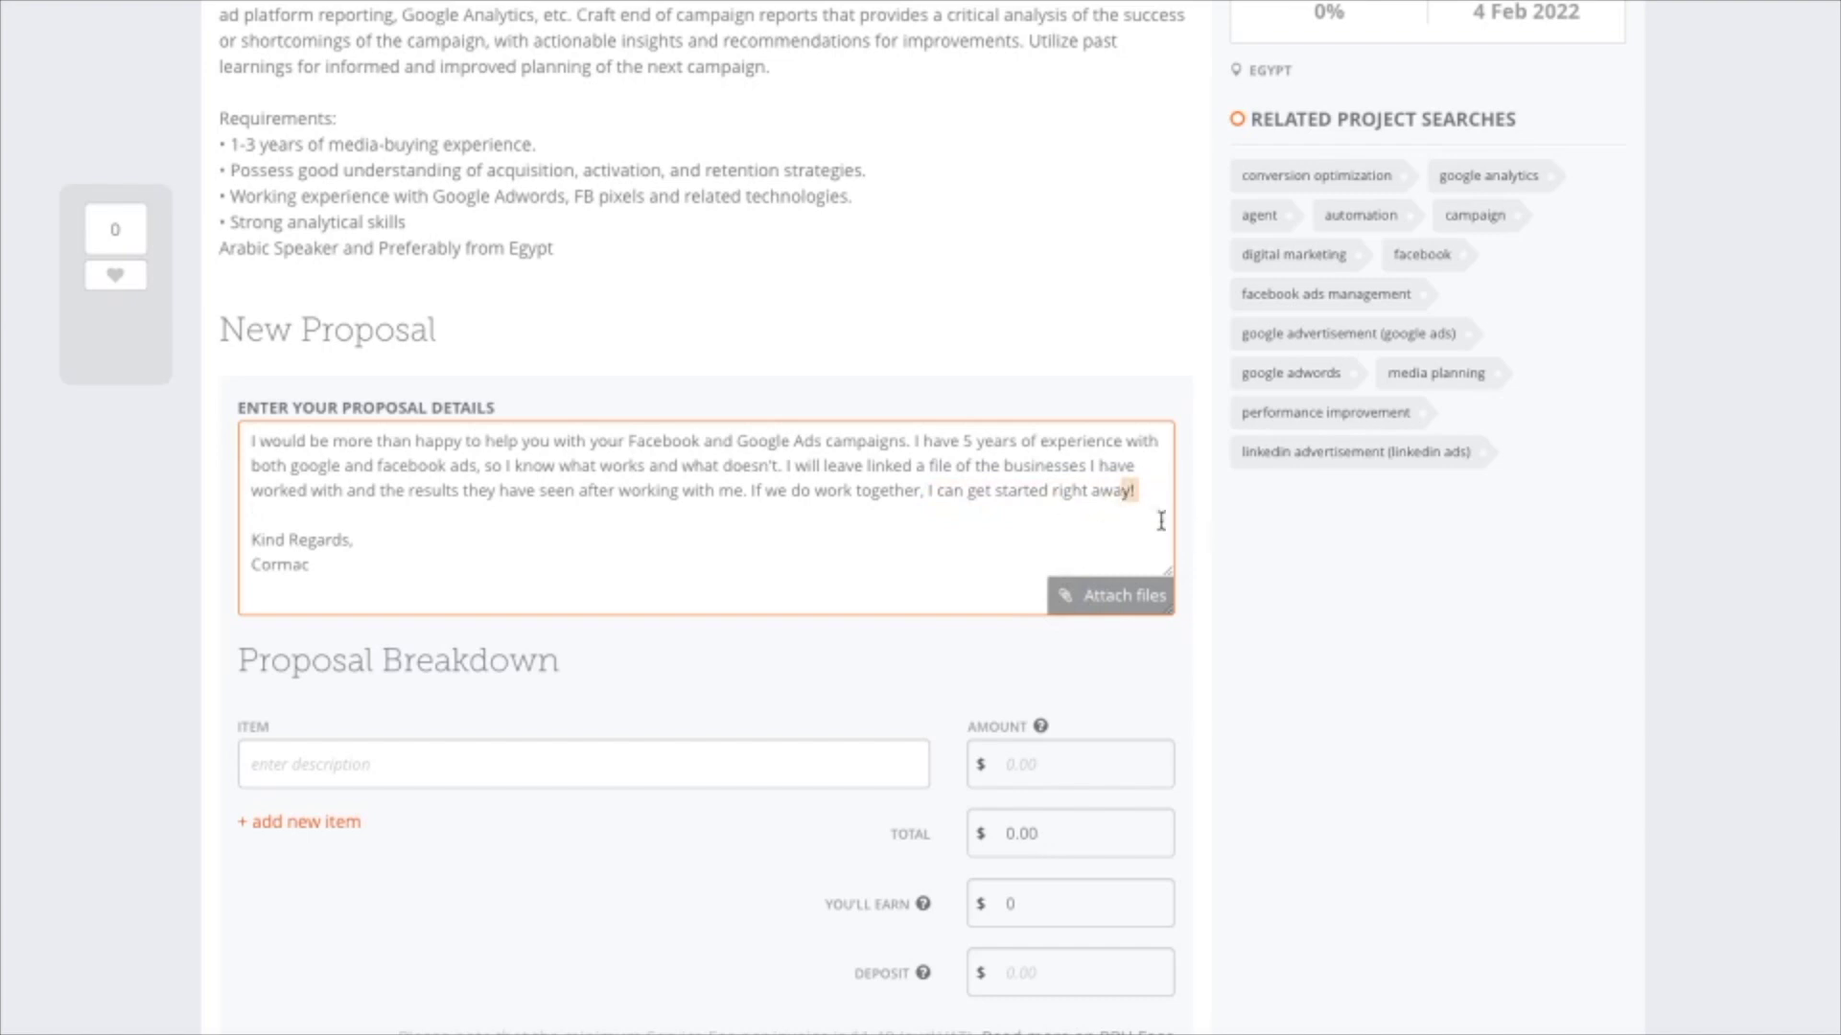
left_click_drag(249, 538, 319, 560)
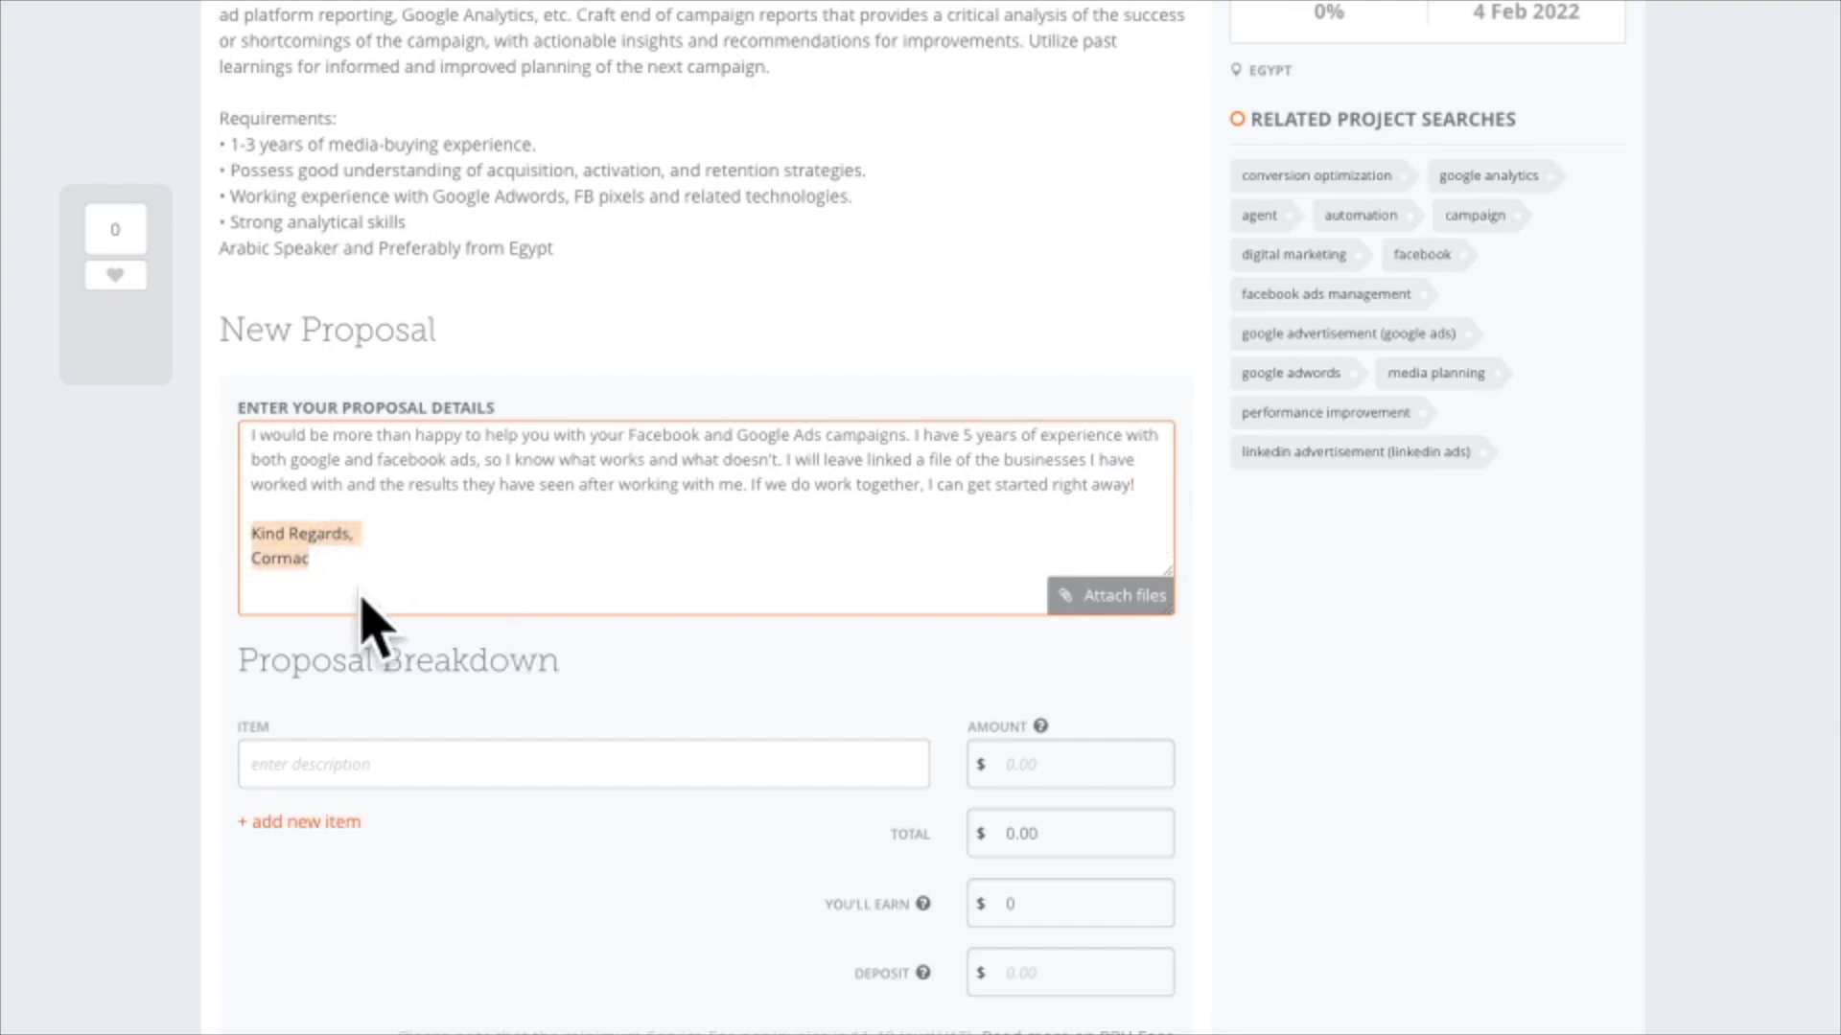
scroll(403, 566, "up", 2)
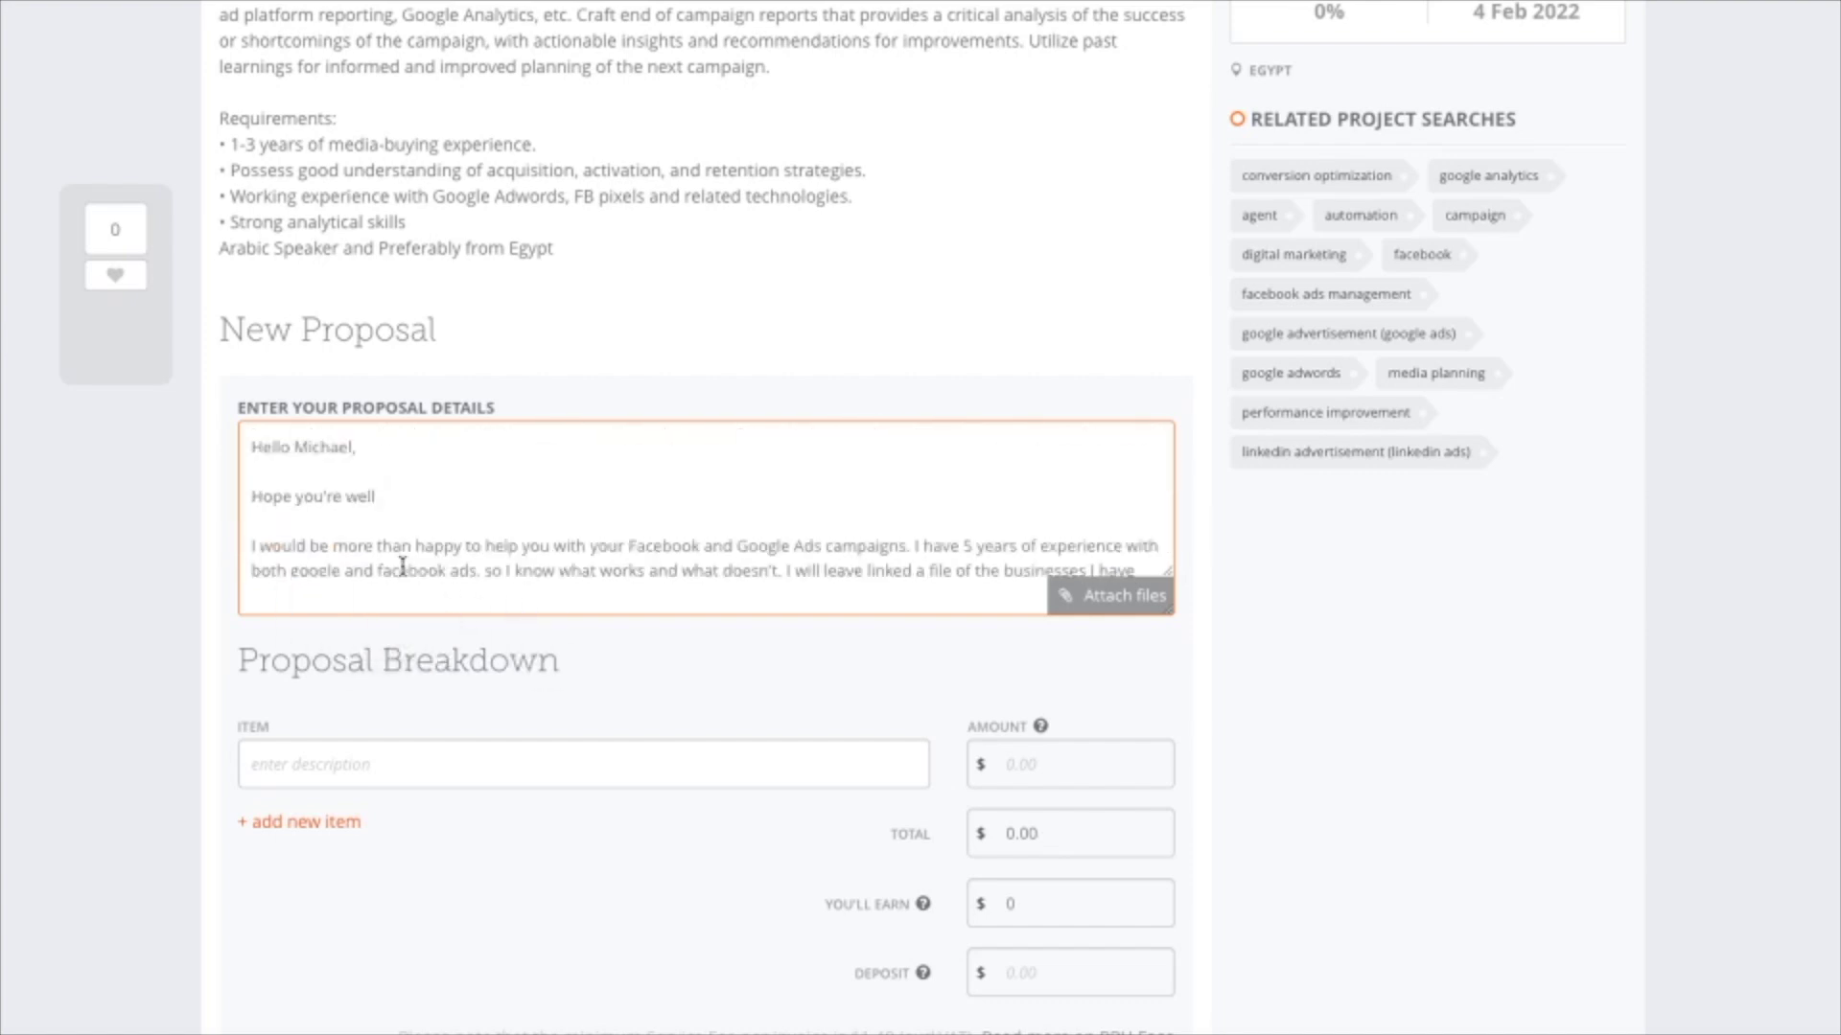
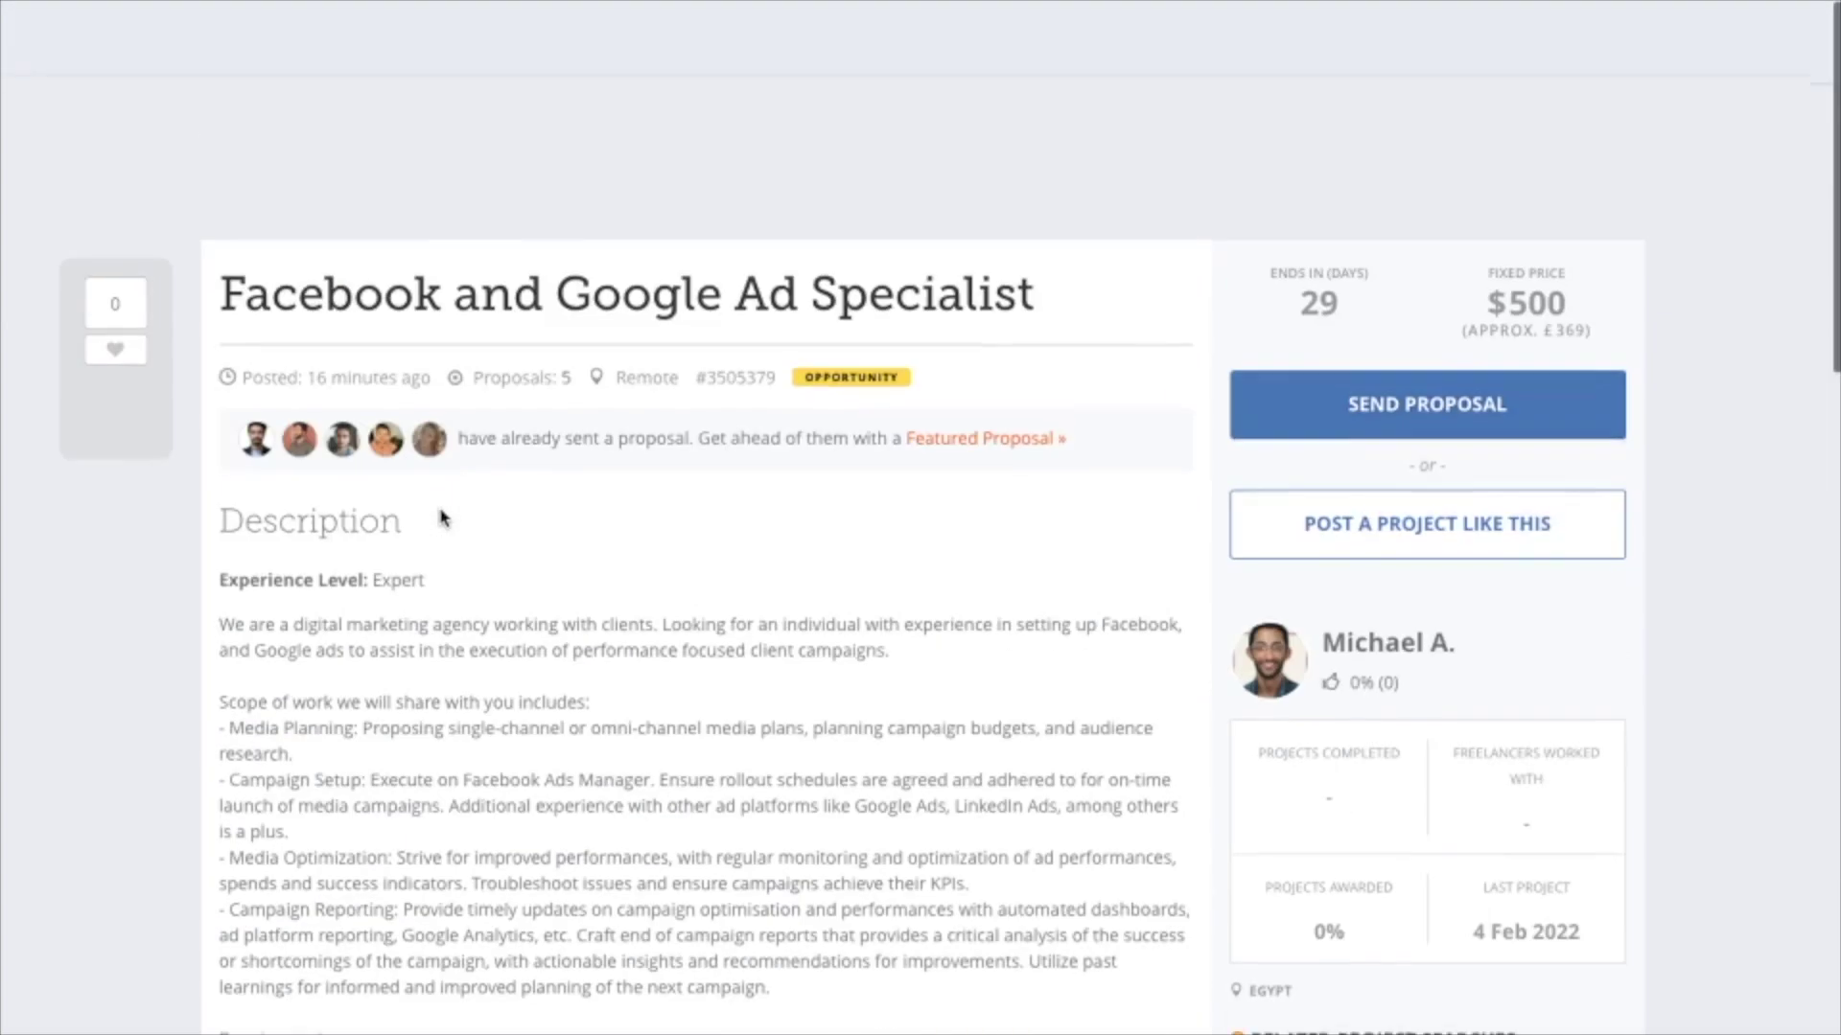
Copy the project title "Facebook and Google Ad Specialist" into the proposal breakdown as the item description.
triple_click(489, 222)
key("ctrl+c")
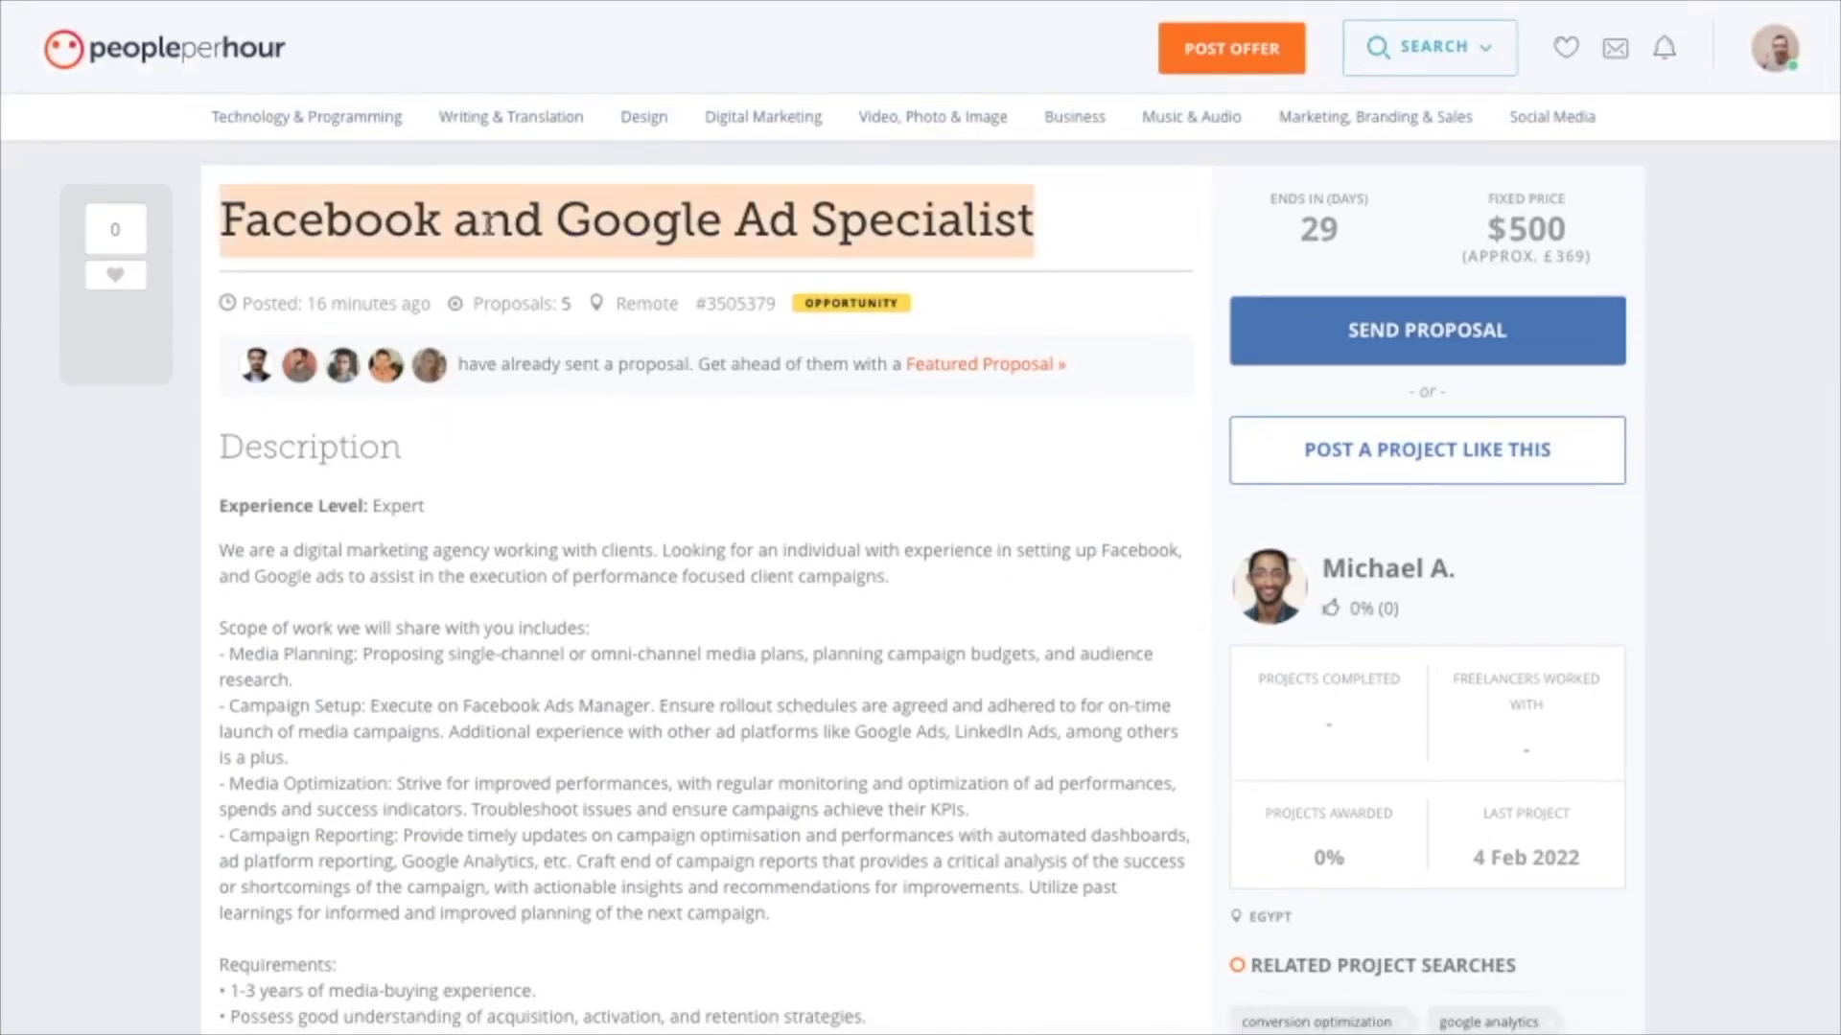
scroll(491, 224, "down", 15)
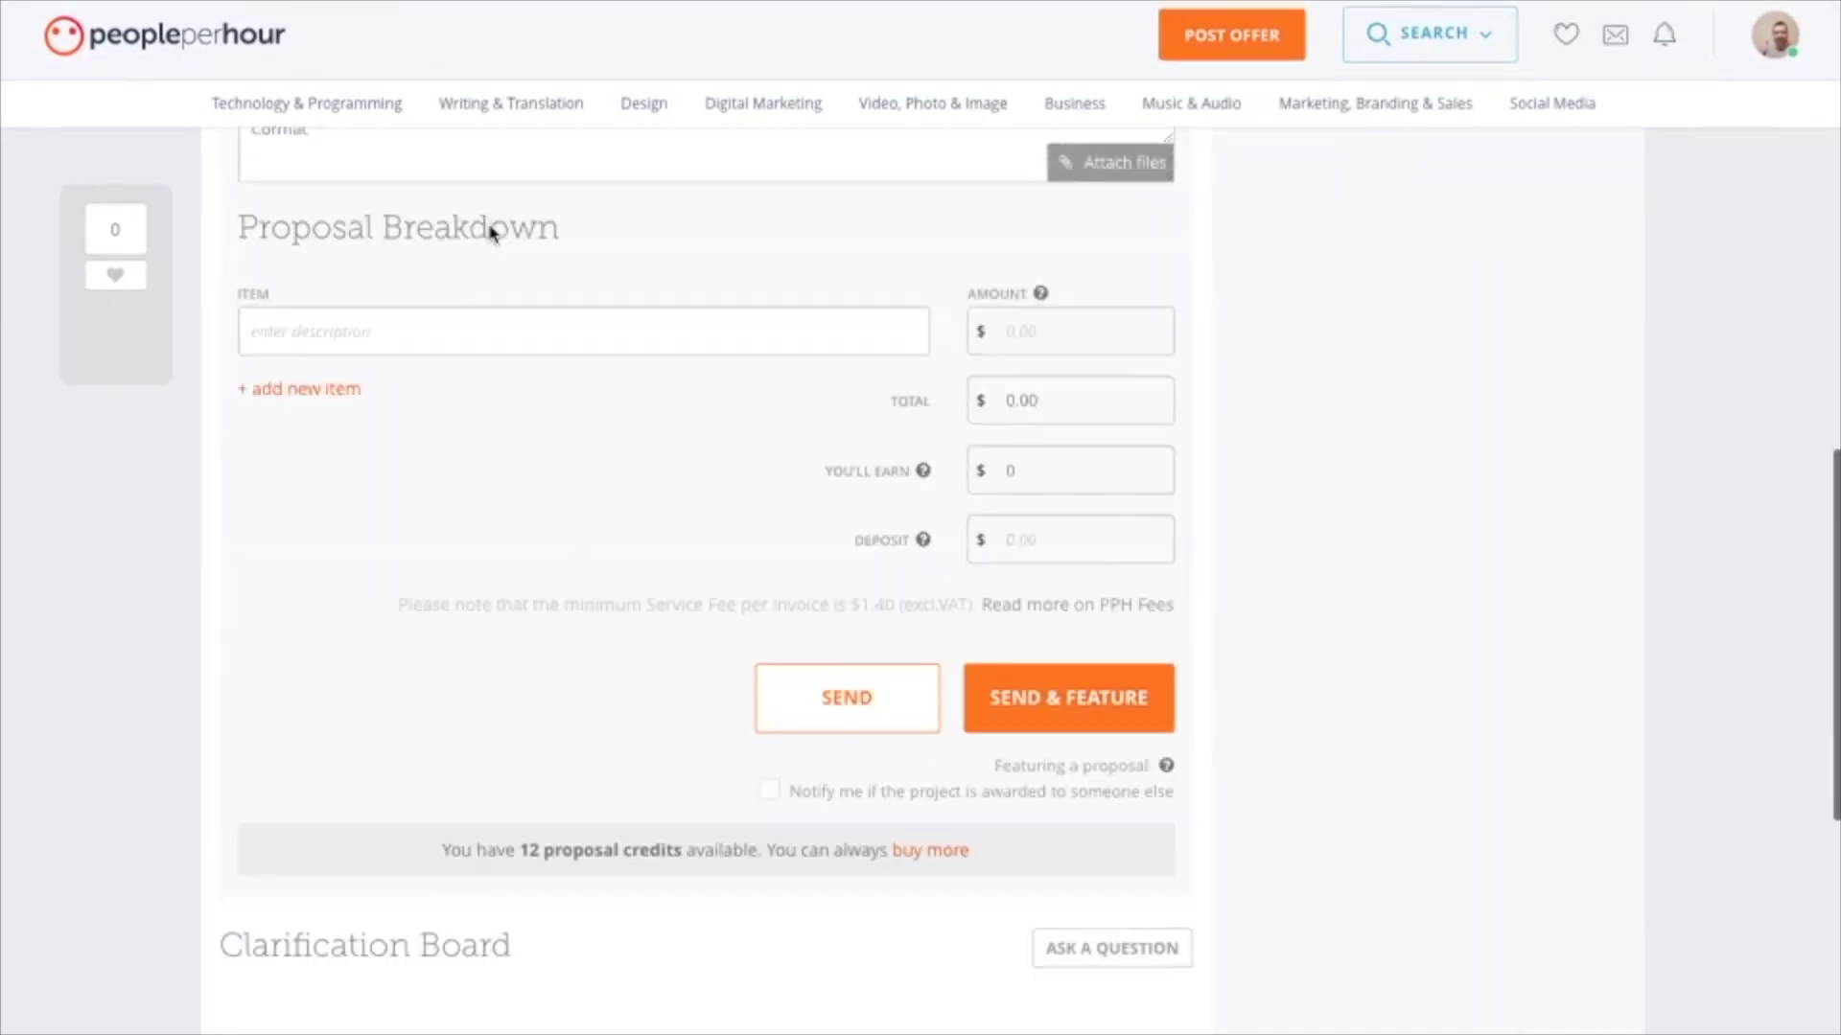
left_click(478, 257)
key("ctrl+v")
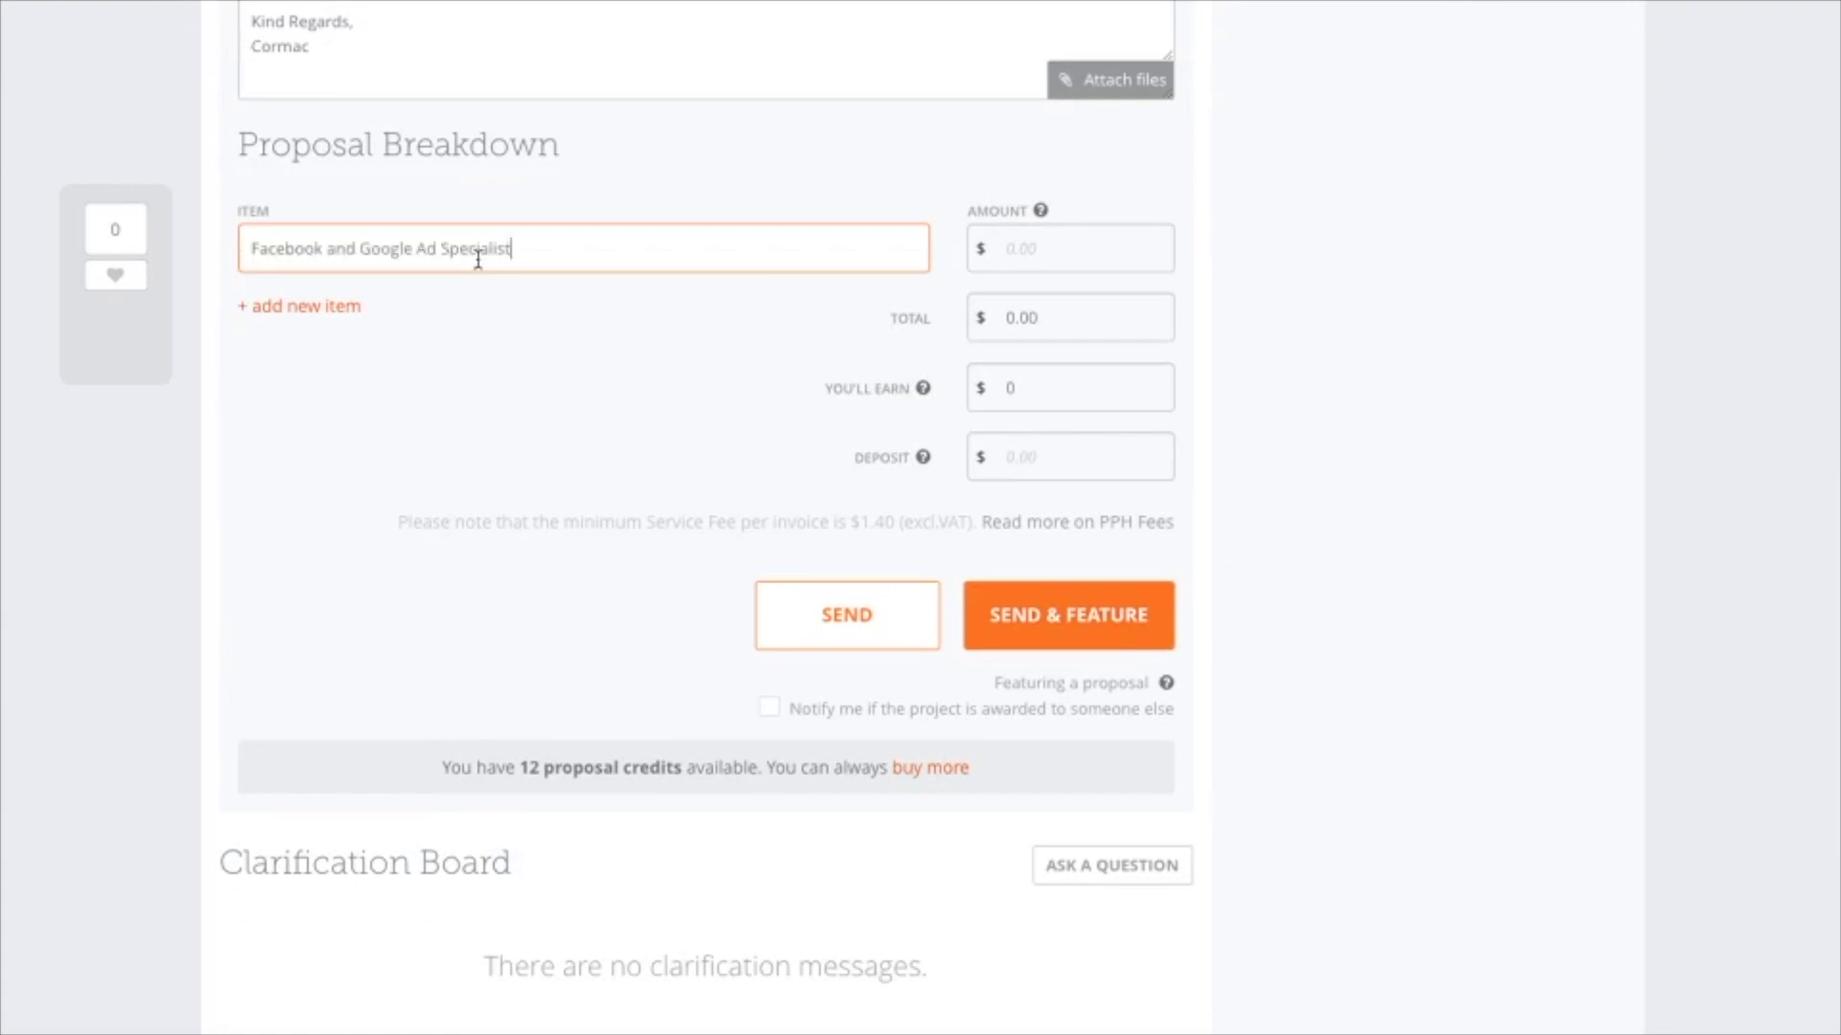
Check the project's fixed price and set the proposal item's amount to $500.
scroll(944, 253, "up", 15)
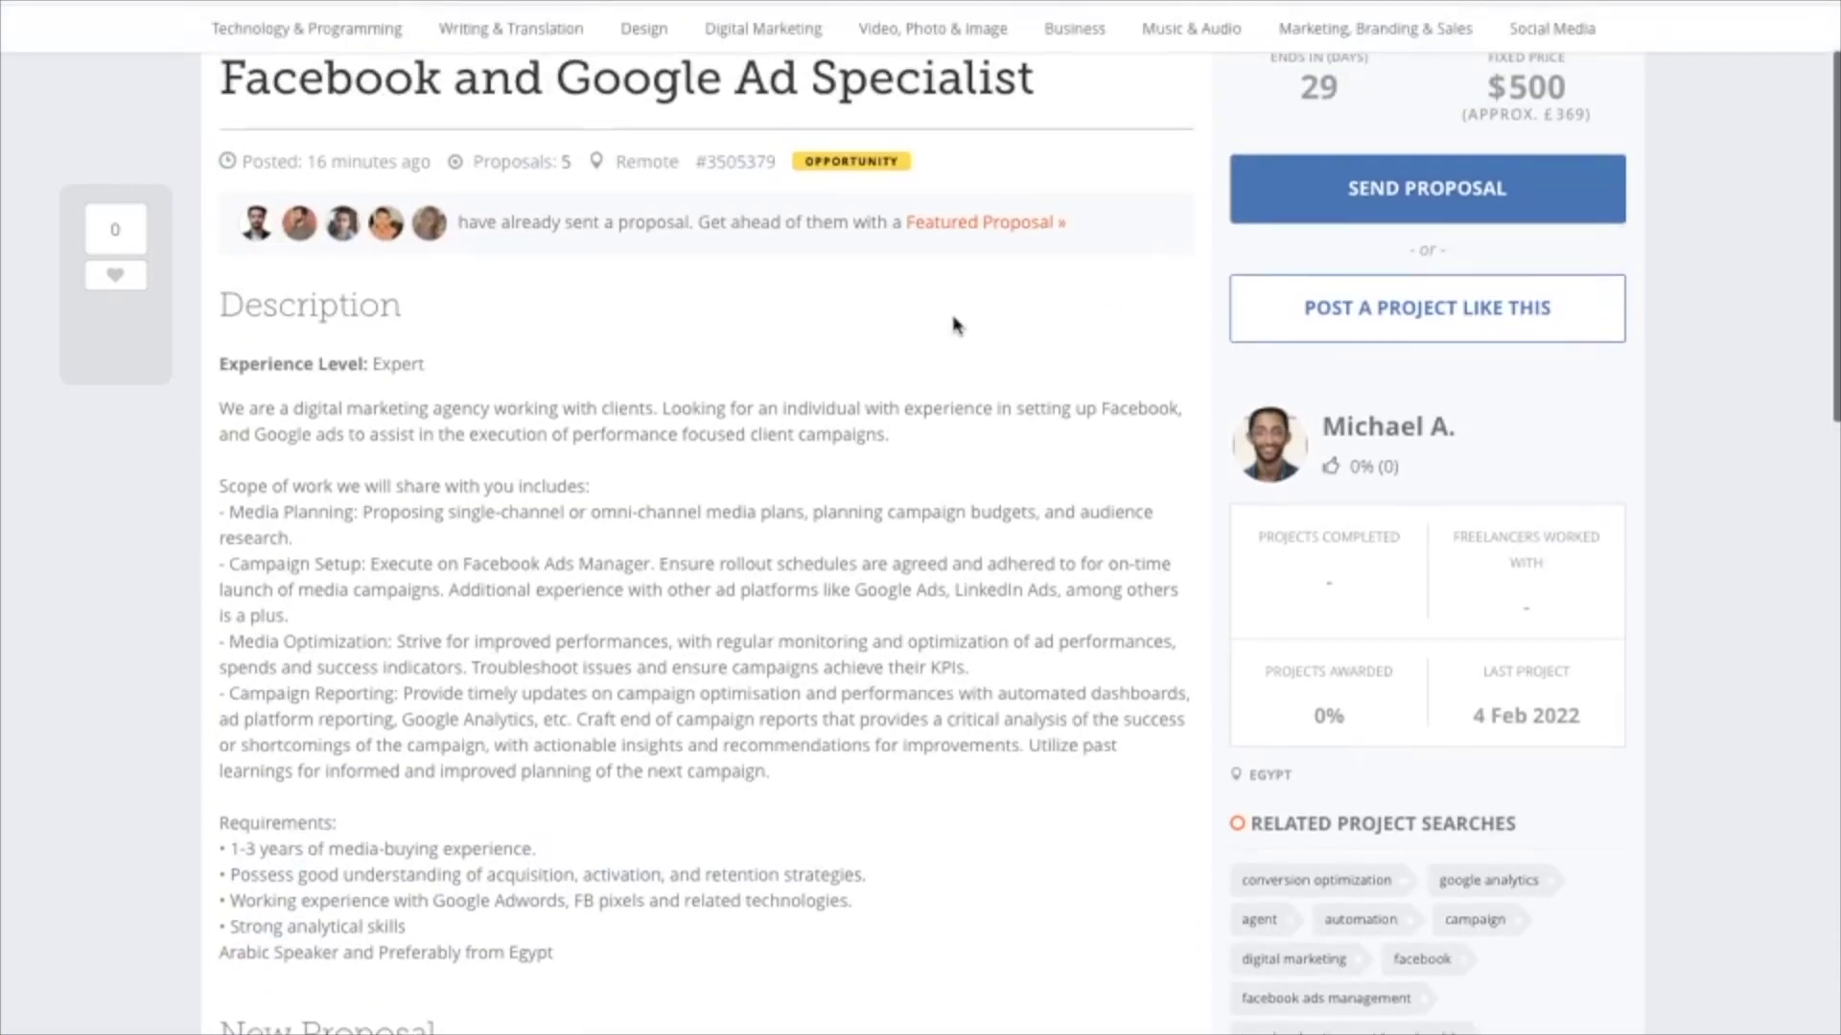
left_click_drag(1483, 235, 1584, 266)
scroll(1580, 246, "down", 1)
scroll(1580, 246, "up", 1)
left_click(1545, 263)
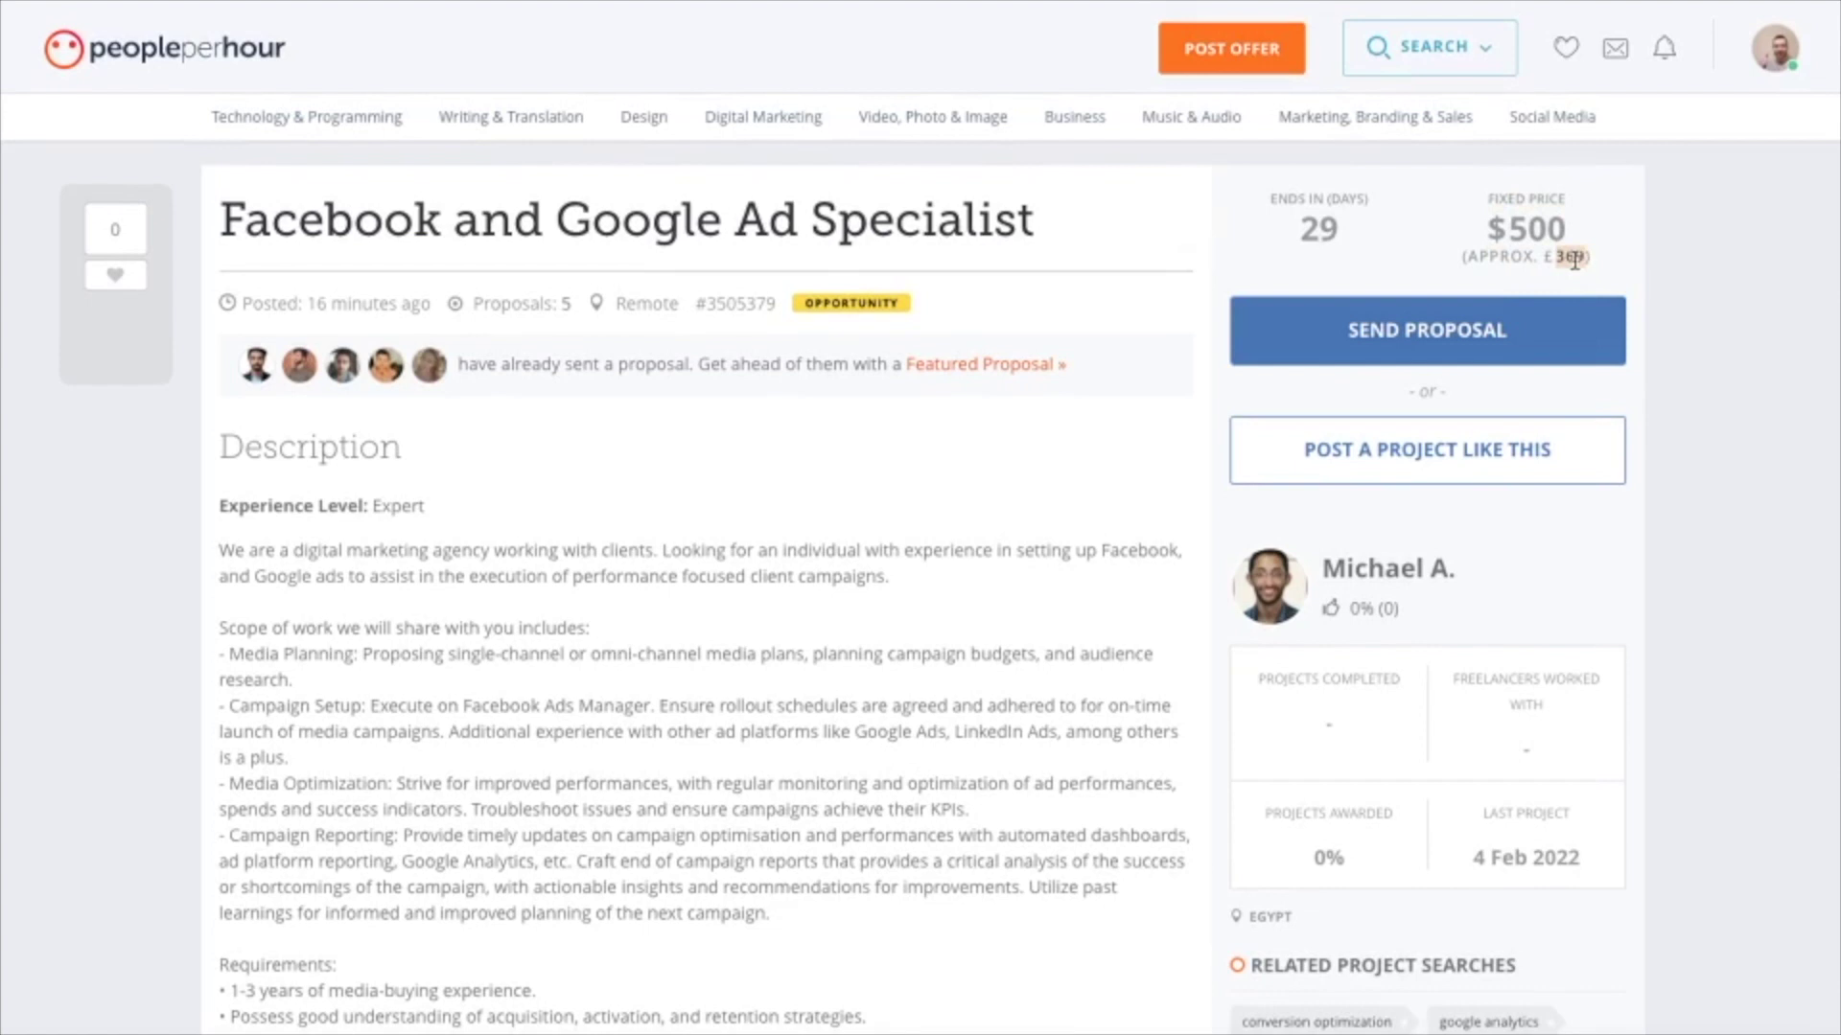
scroll(1573, 261, "down", 10)
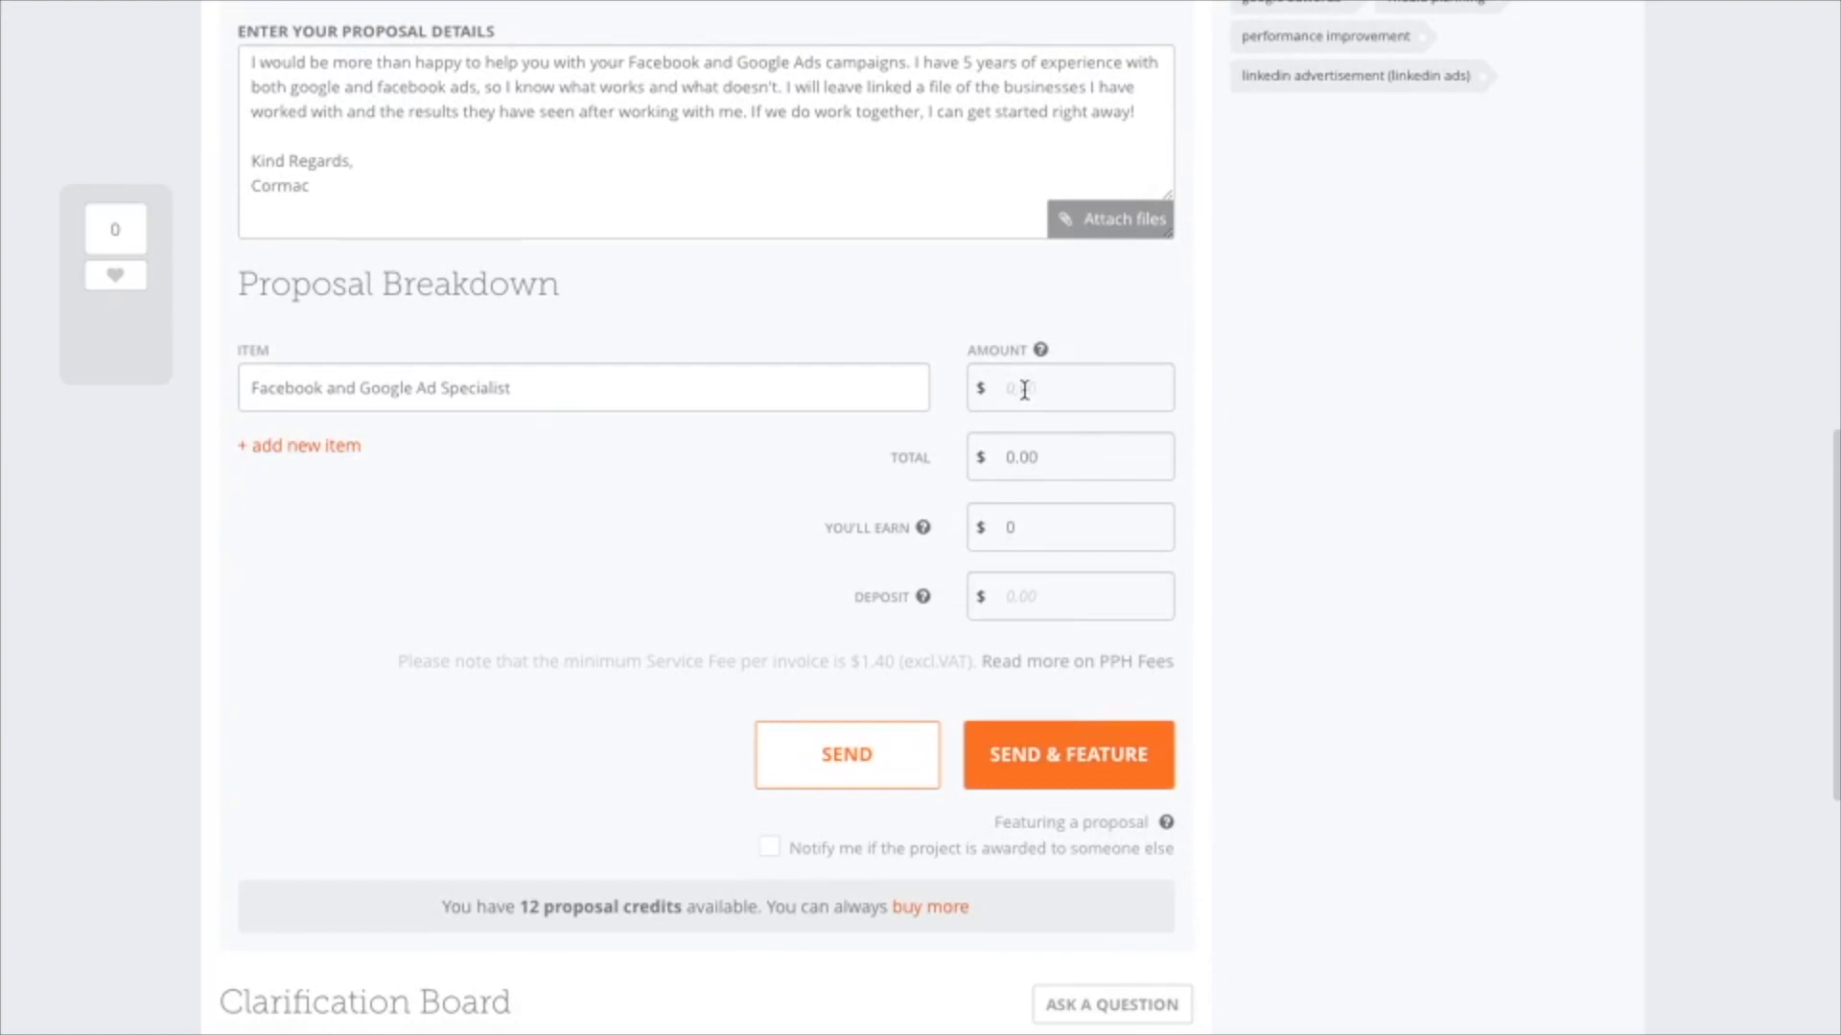
left_click(992, 389)
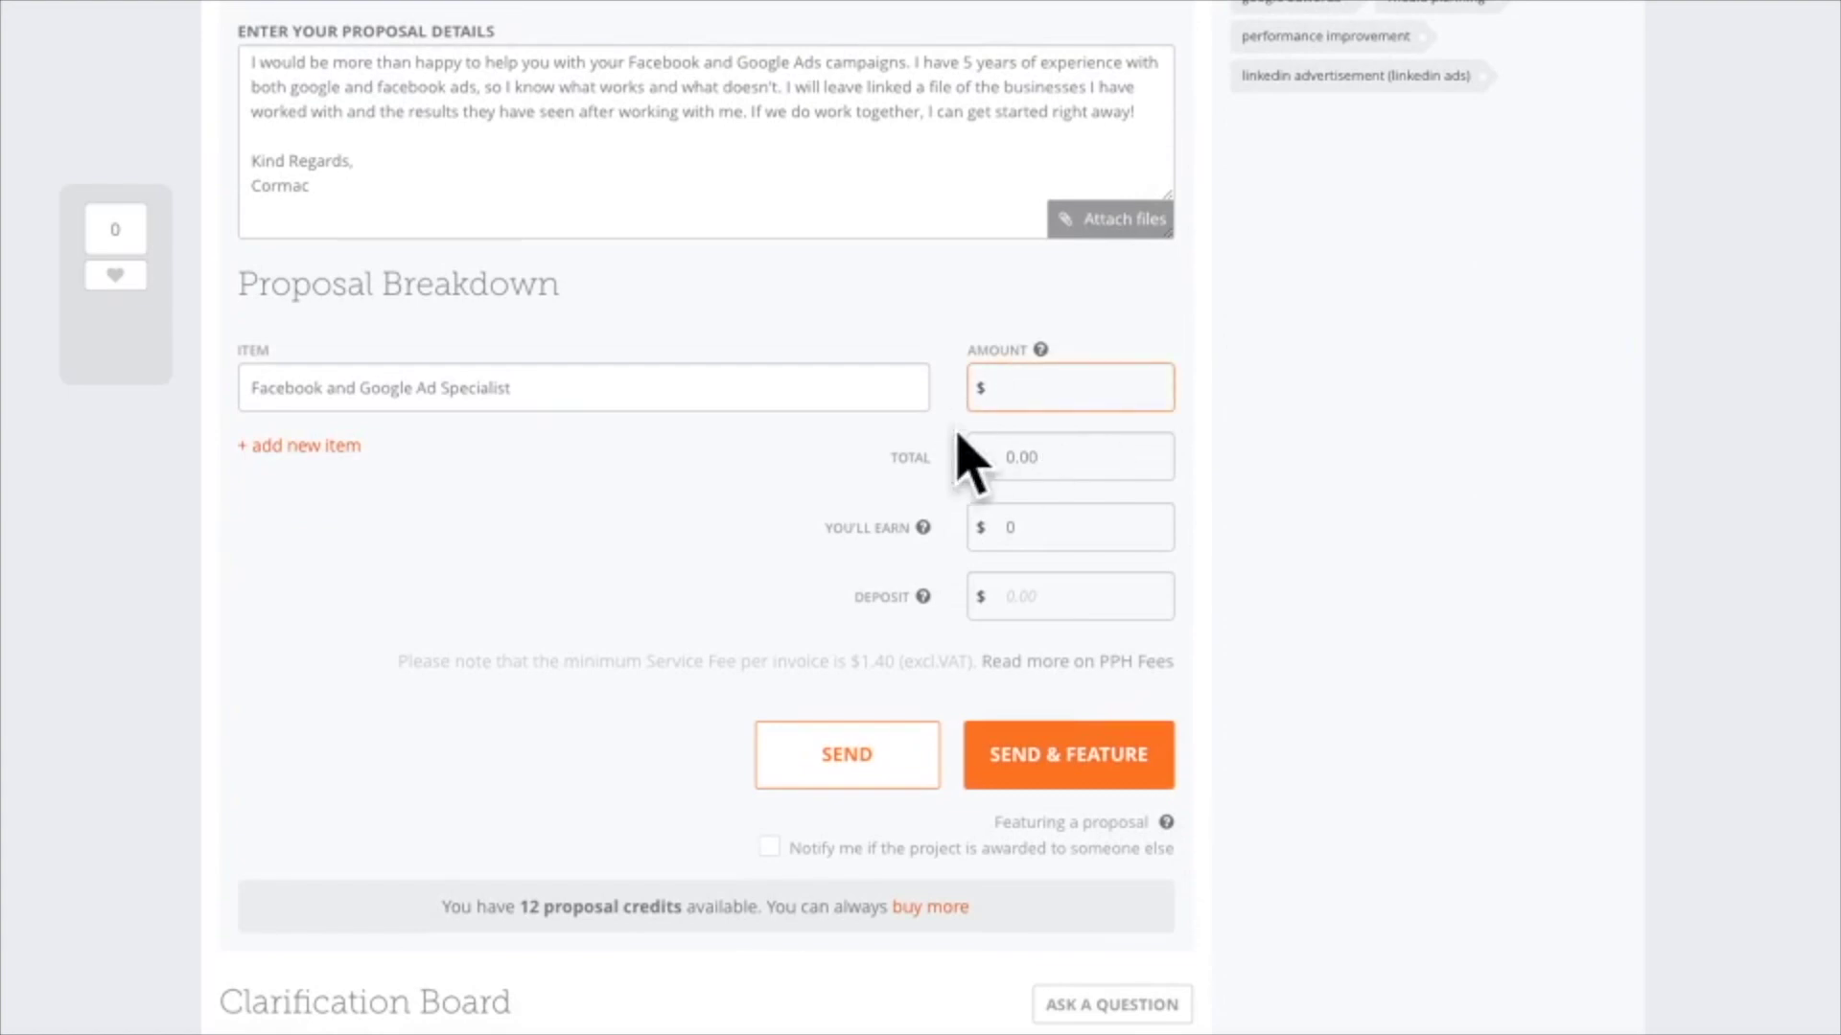
scroll(998, 423, "up", 10)
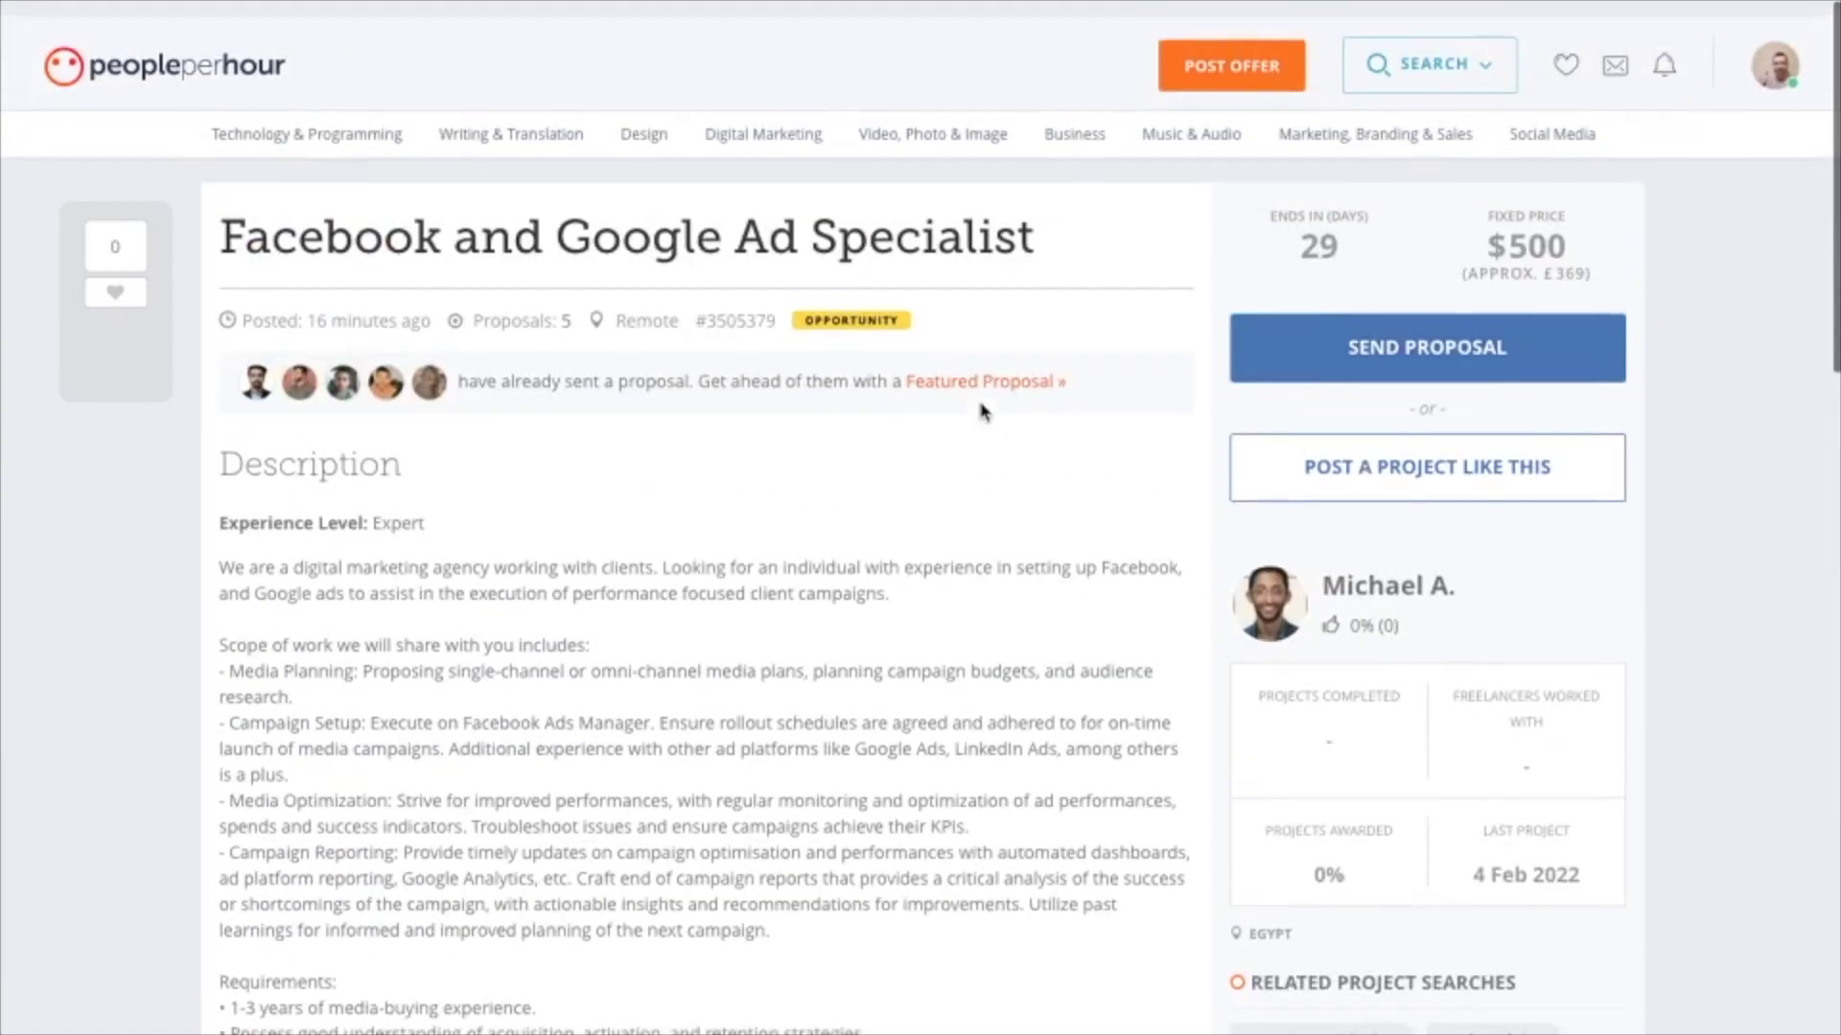
scroll(1498, 255, "down", 10)
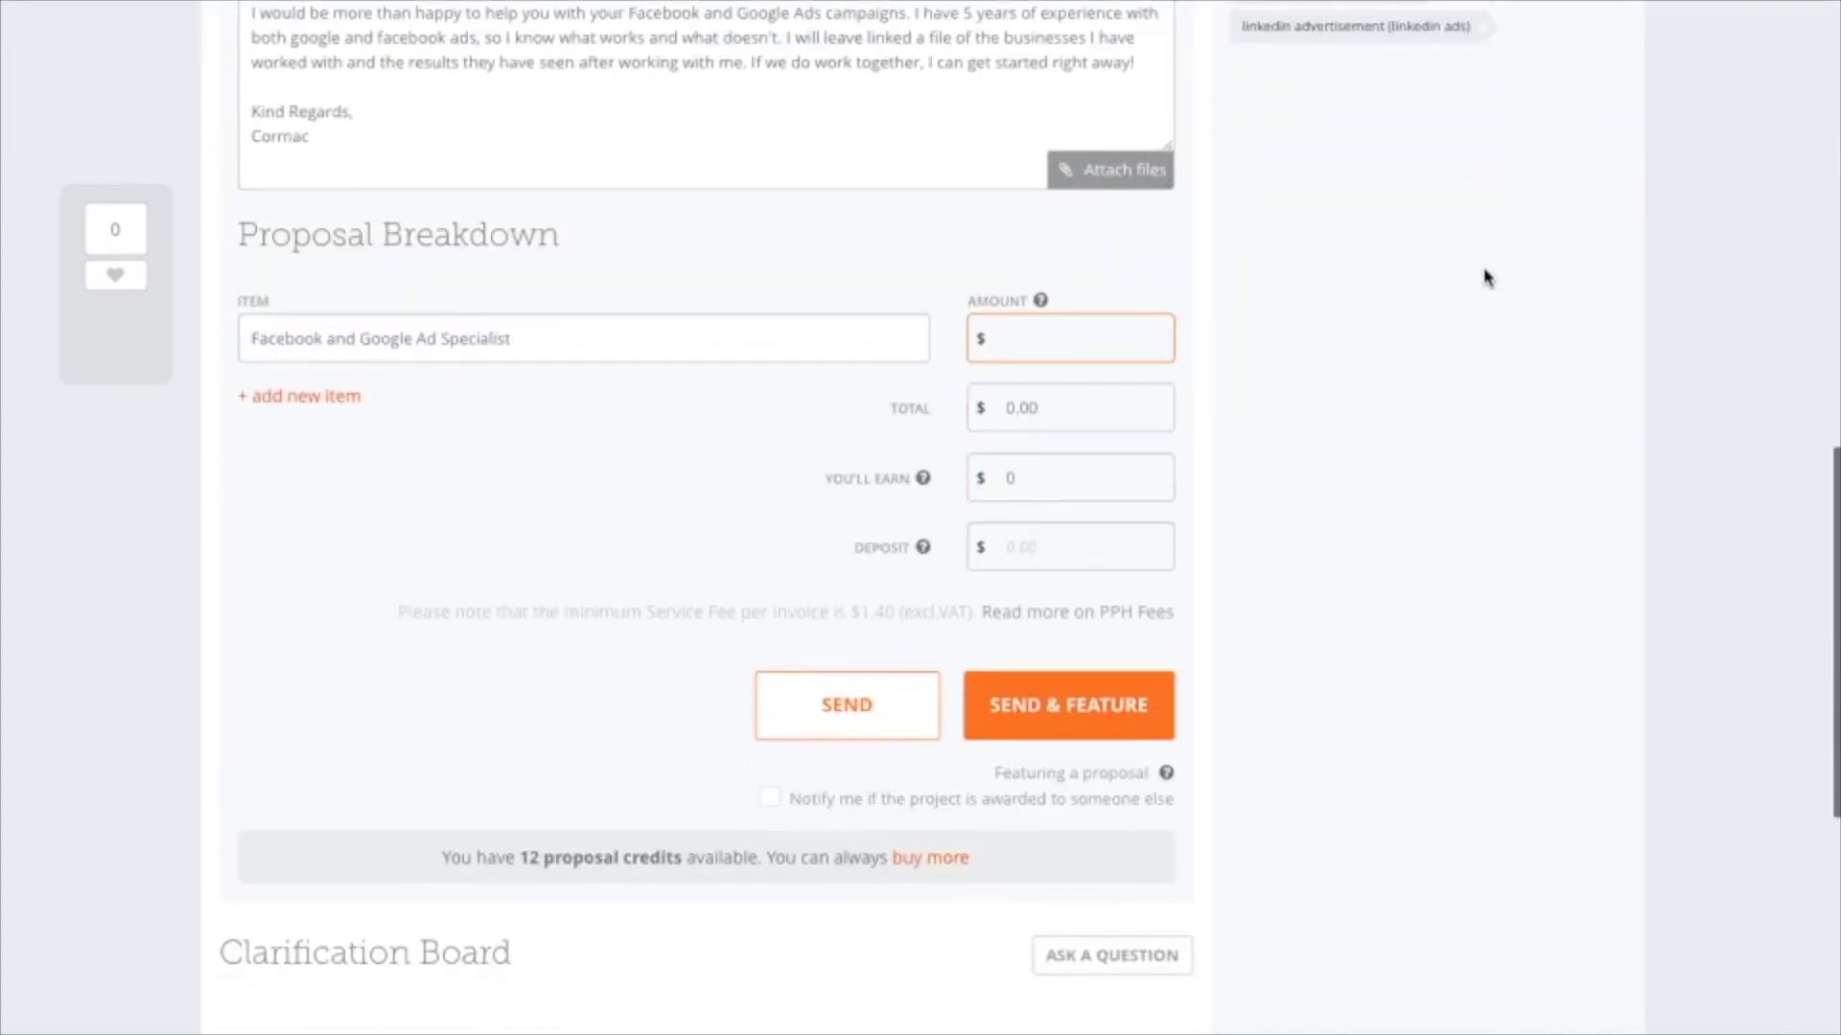
type("500")
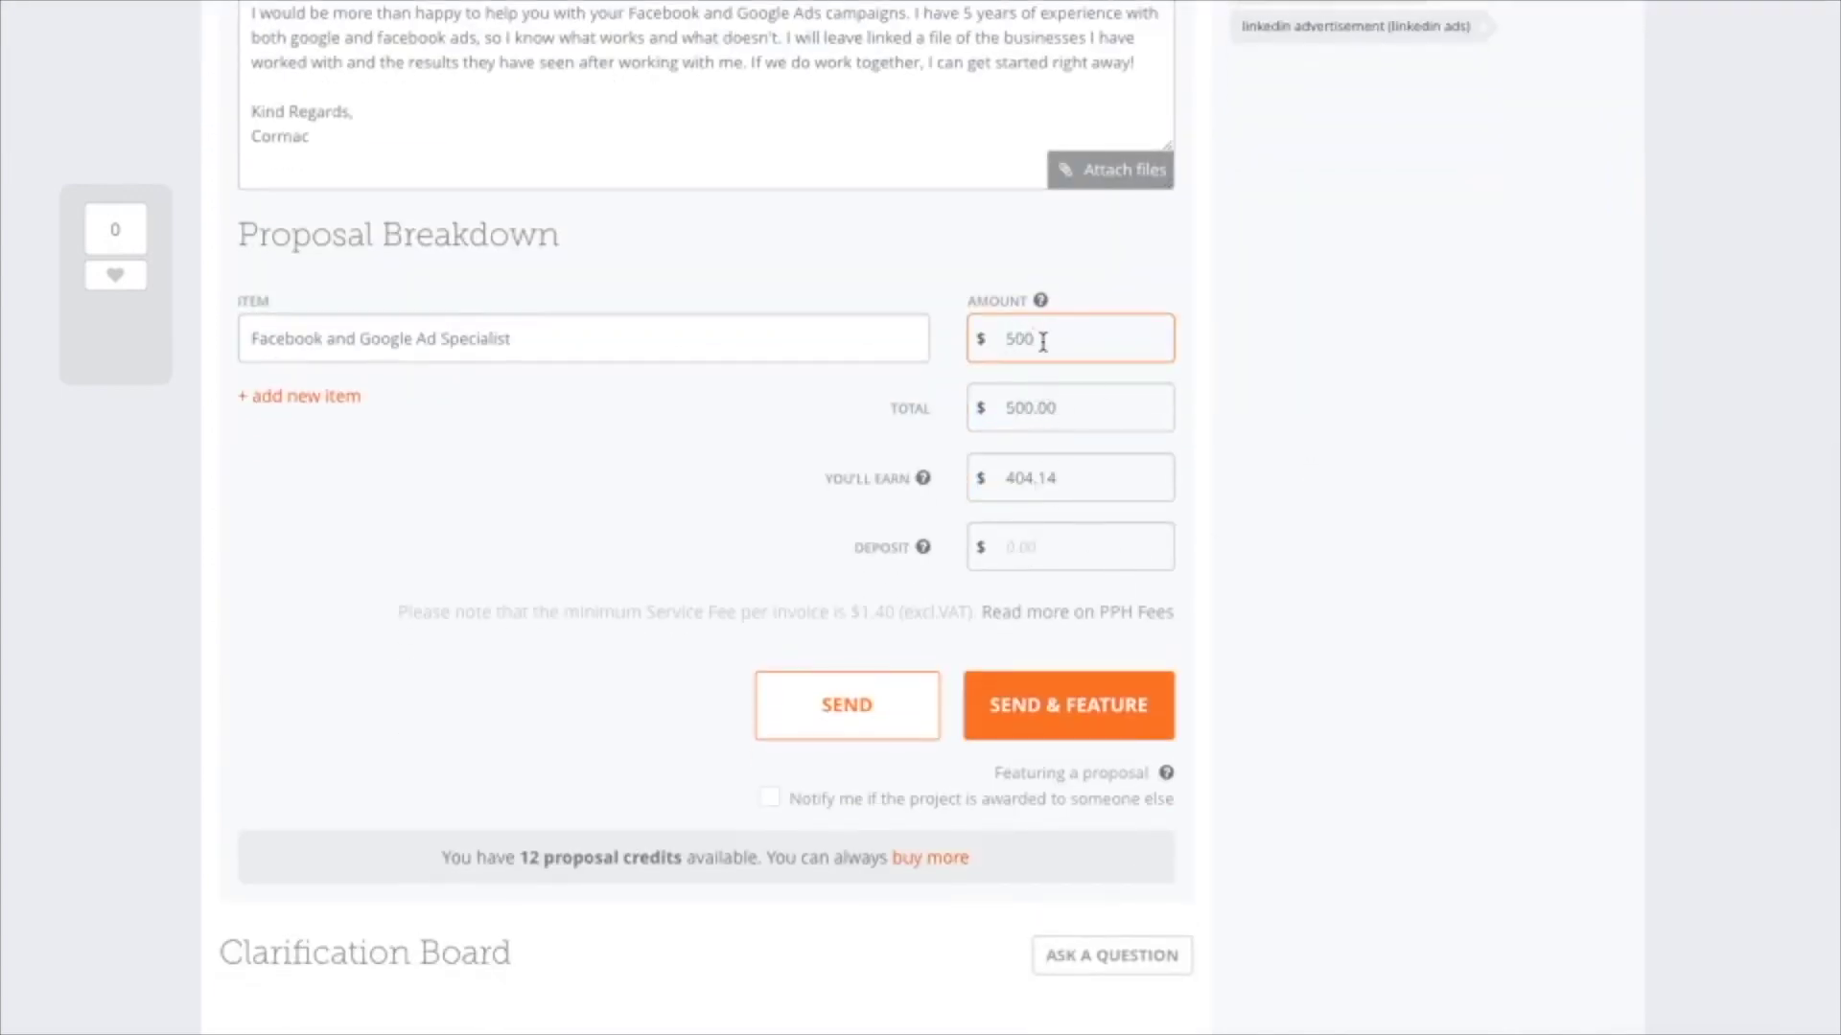
key("Tab")
Set the proposal's deposit to $500.
left_click(1046, 558)
type("500")
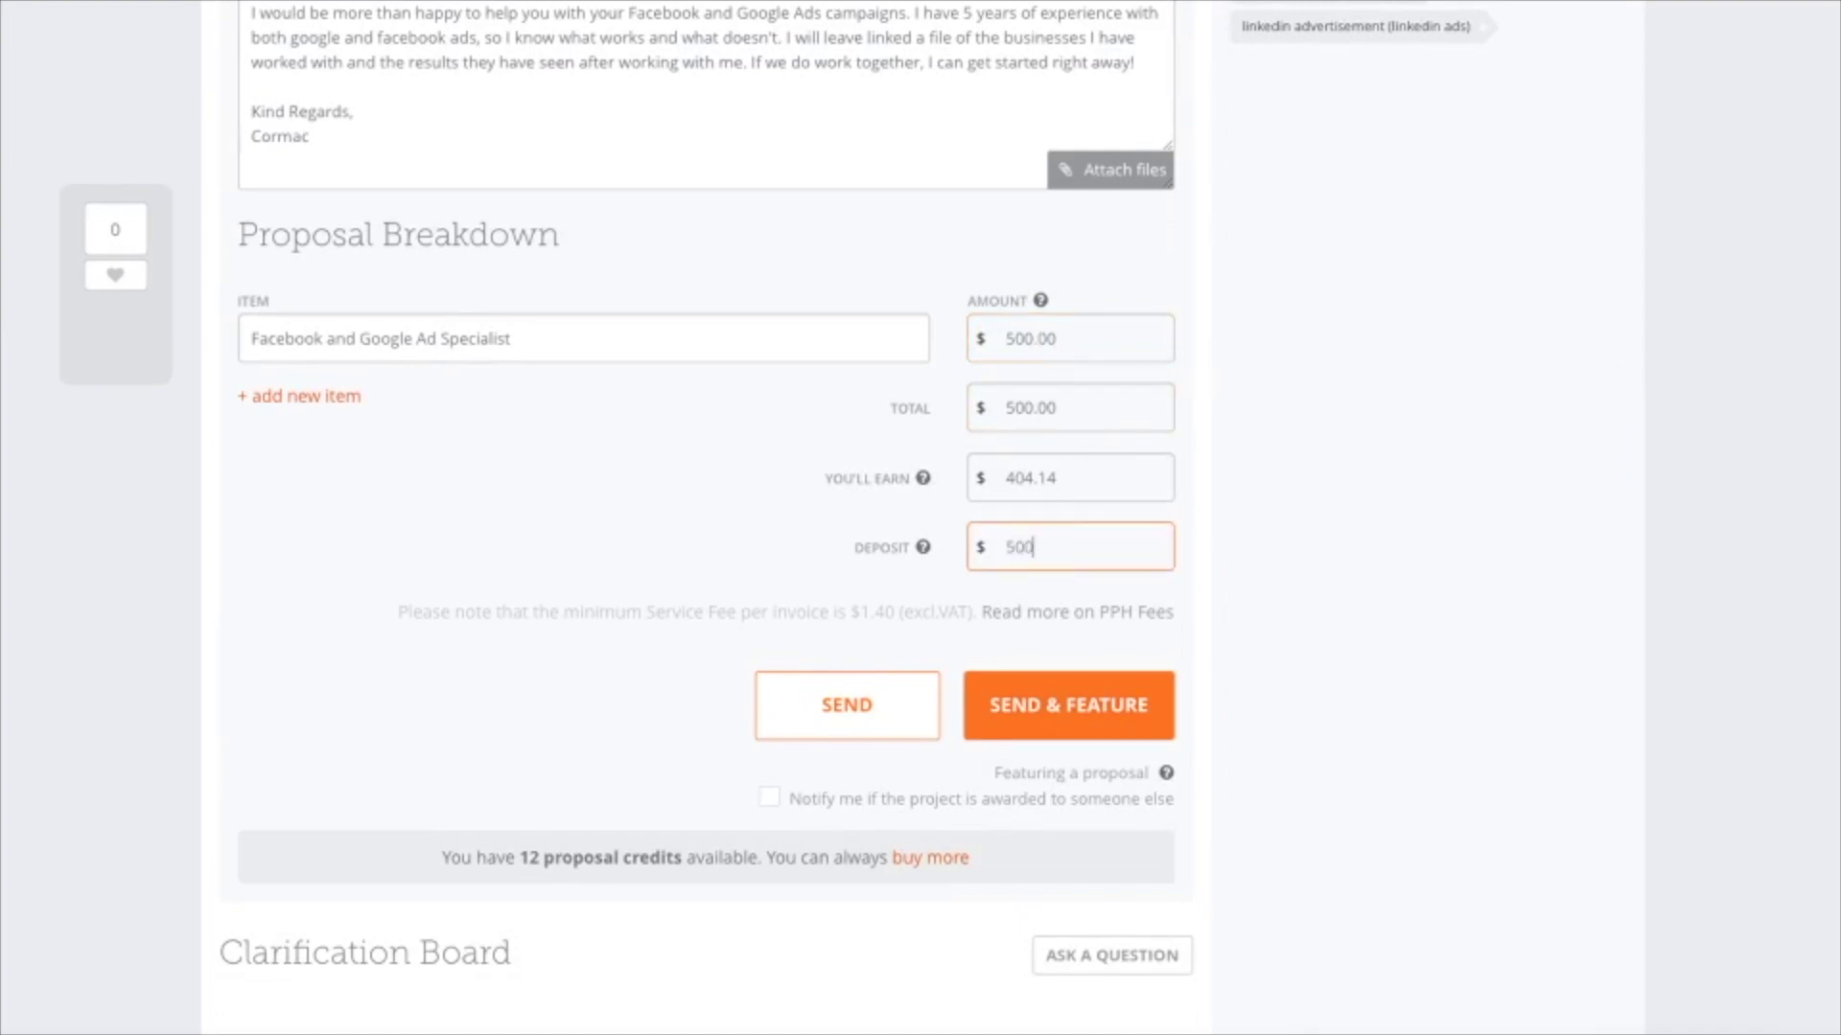
left_click(1054, 601)
Examine the Send & Feature option, read the explanation of featuring a proposal, and view the Clarification Board.
scroll(1056, 604, "down", 3)
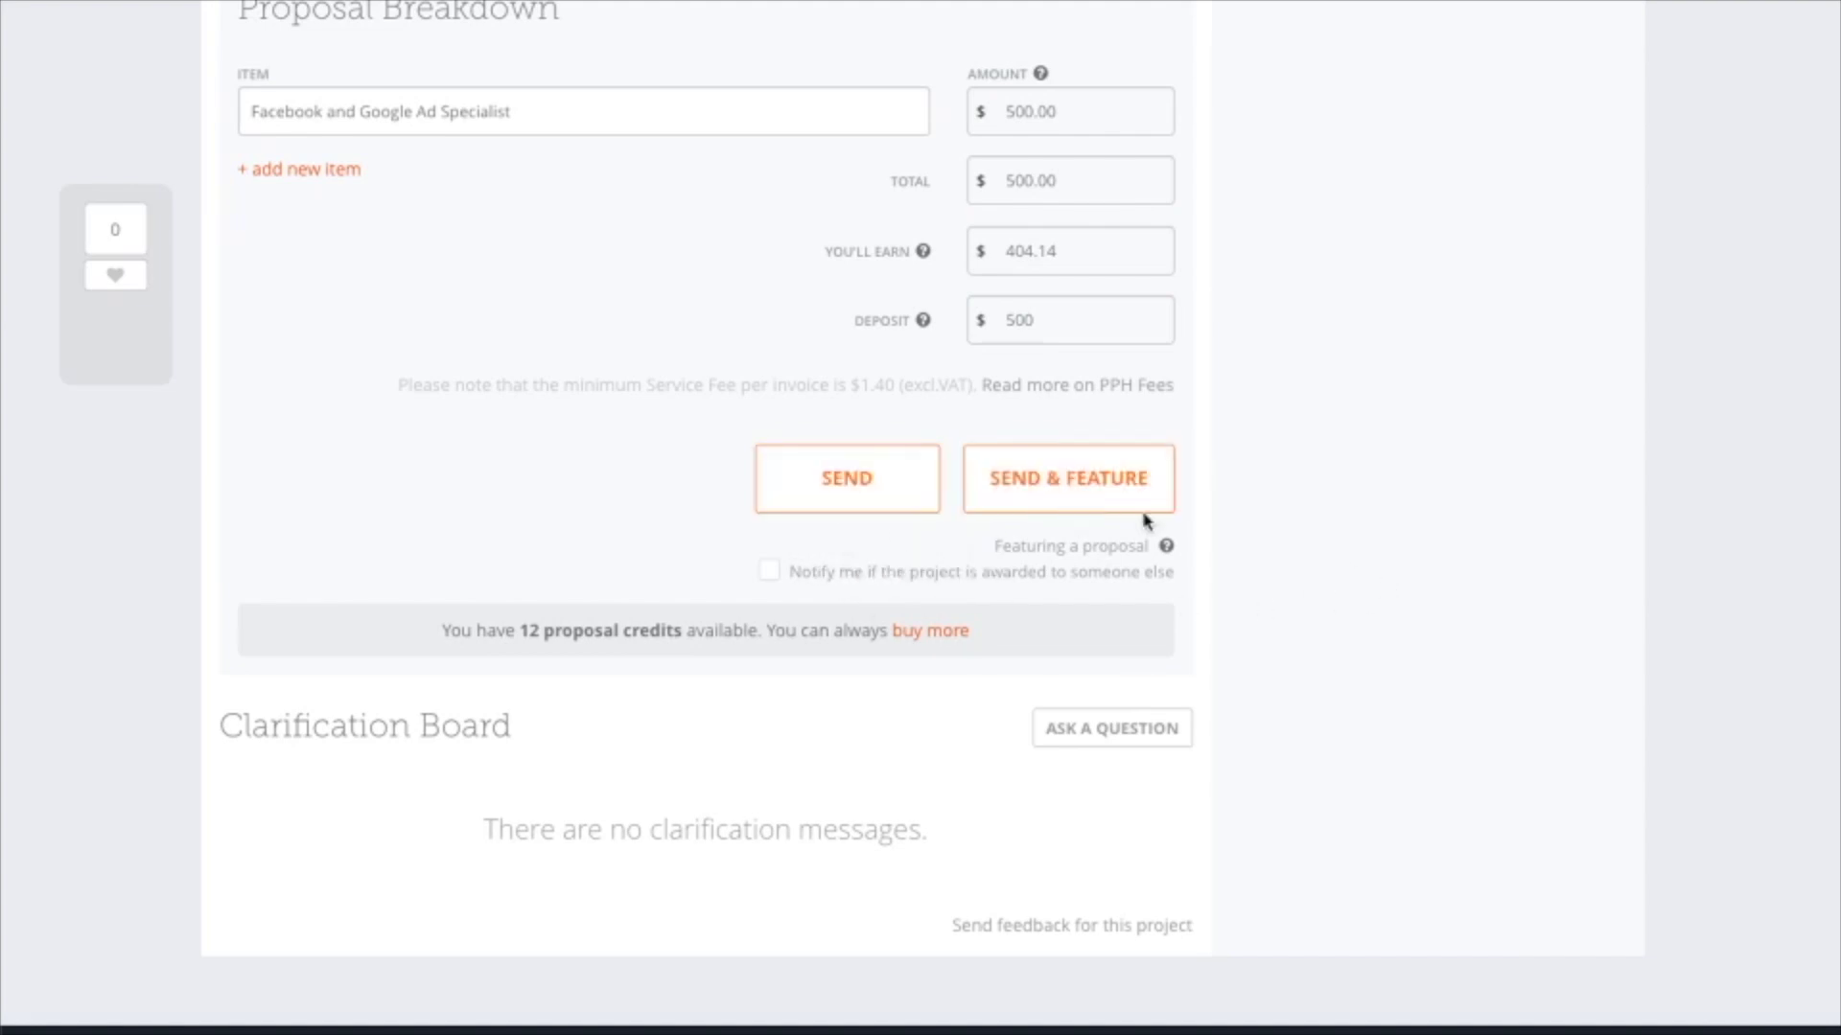
left_click(1081, 494)
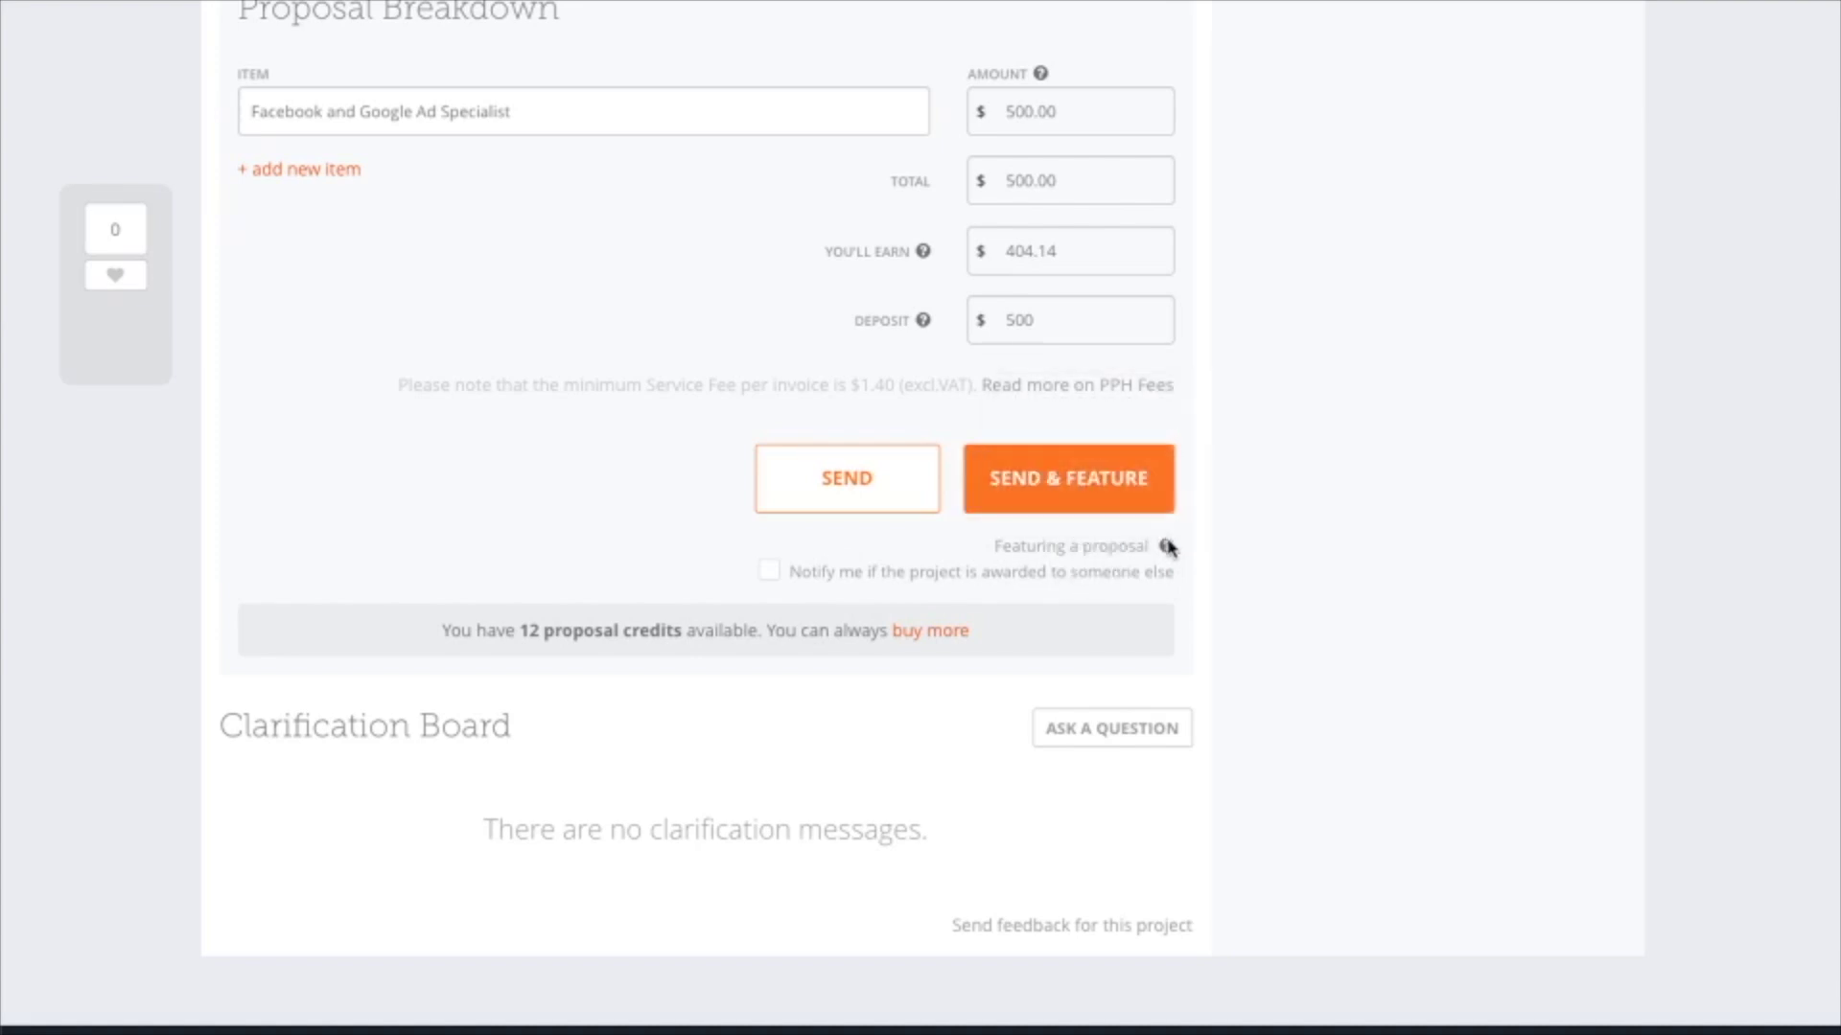
mouse_move(1167, 547)
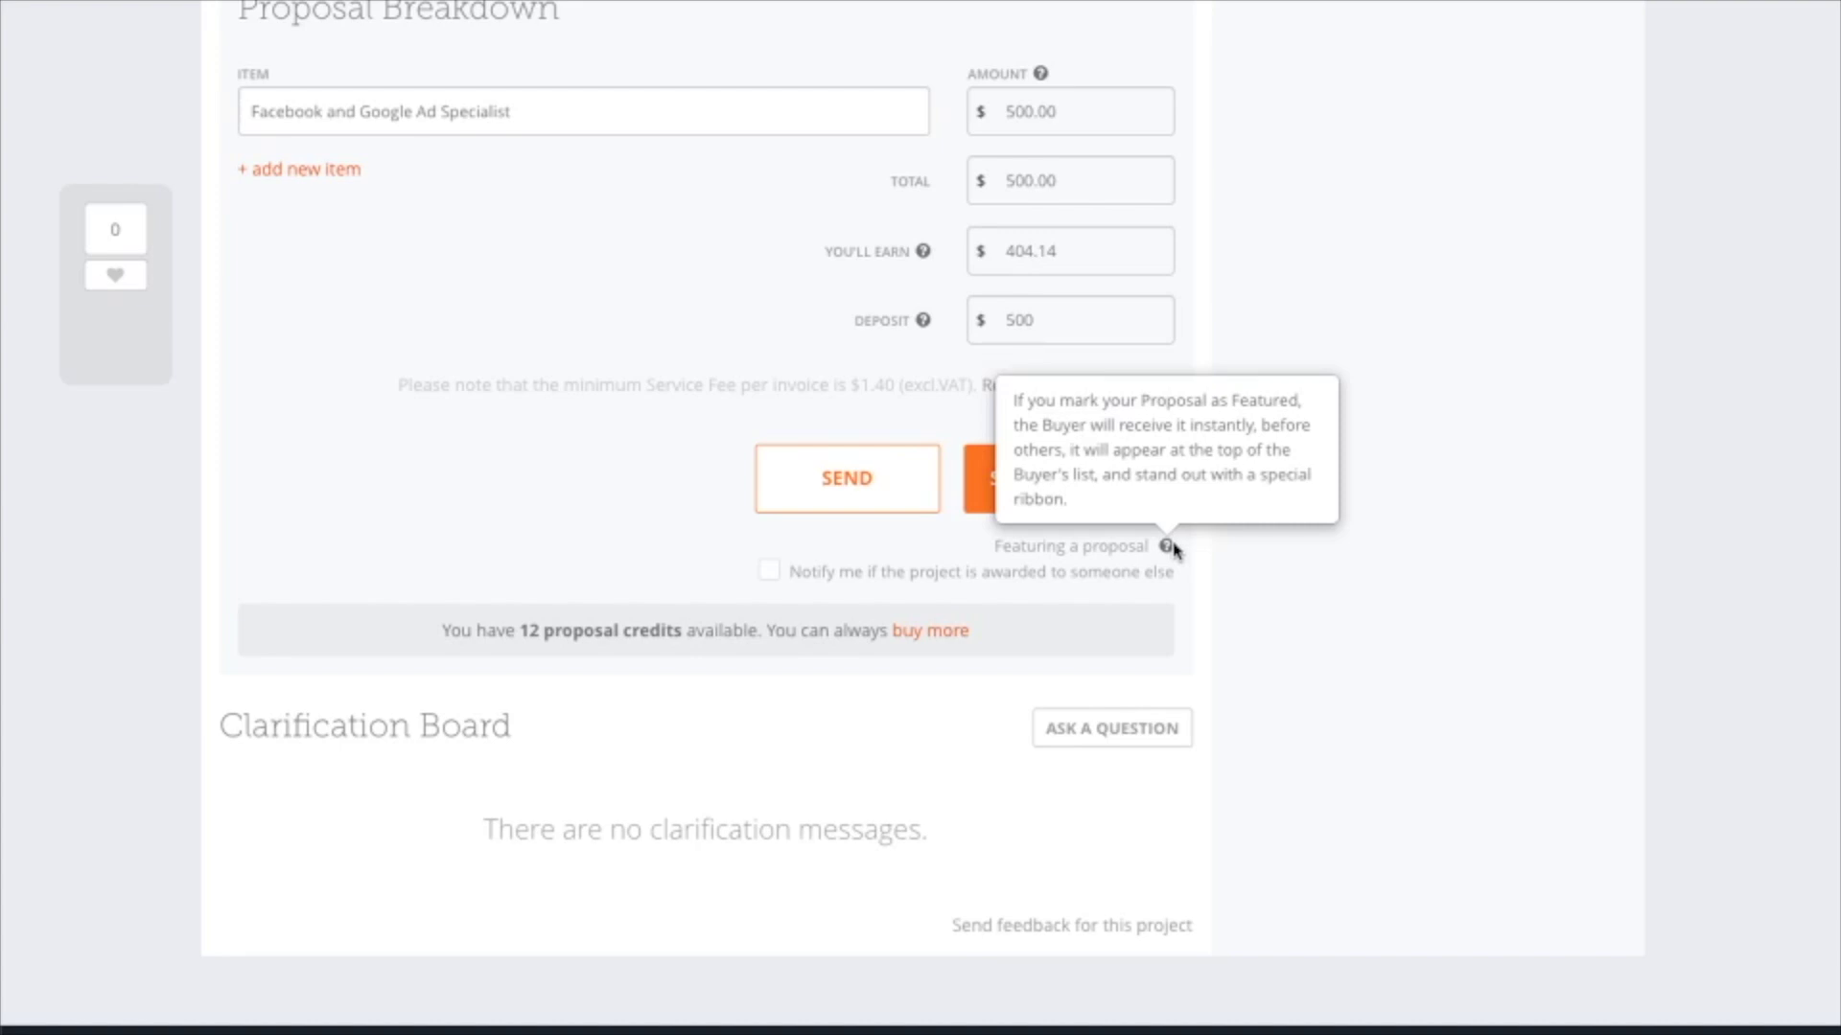
scroll(1171, 549, "down", 3)
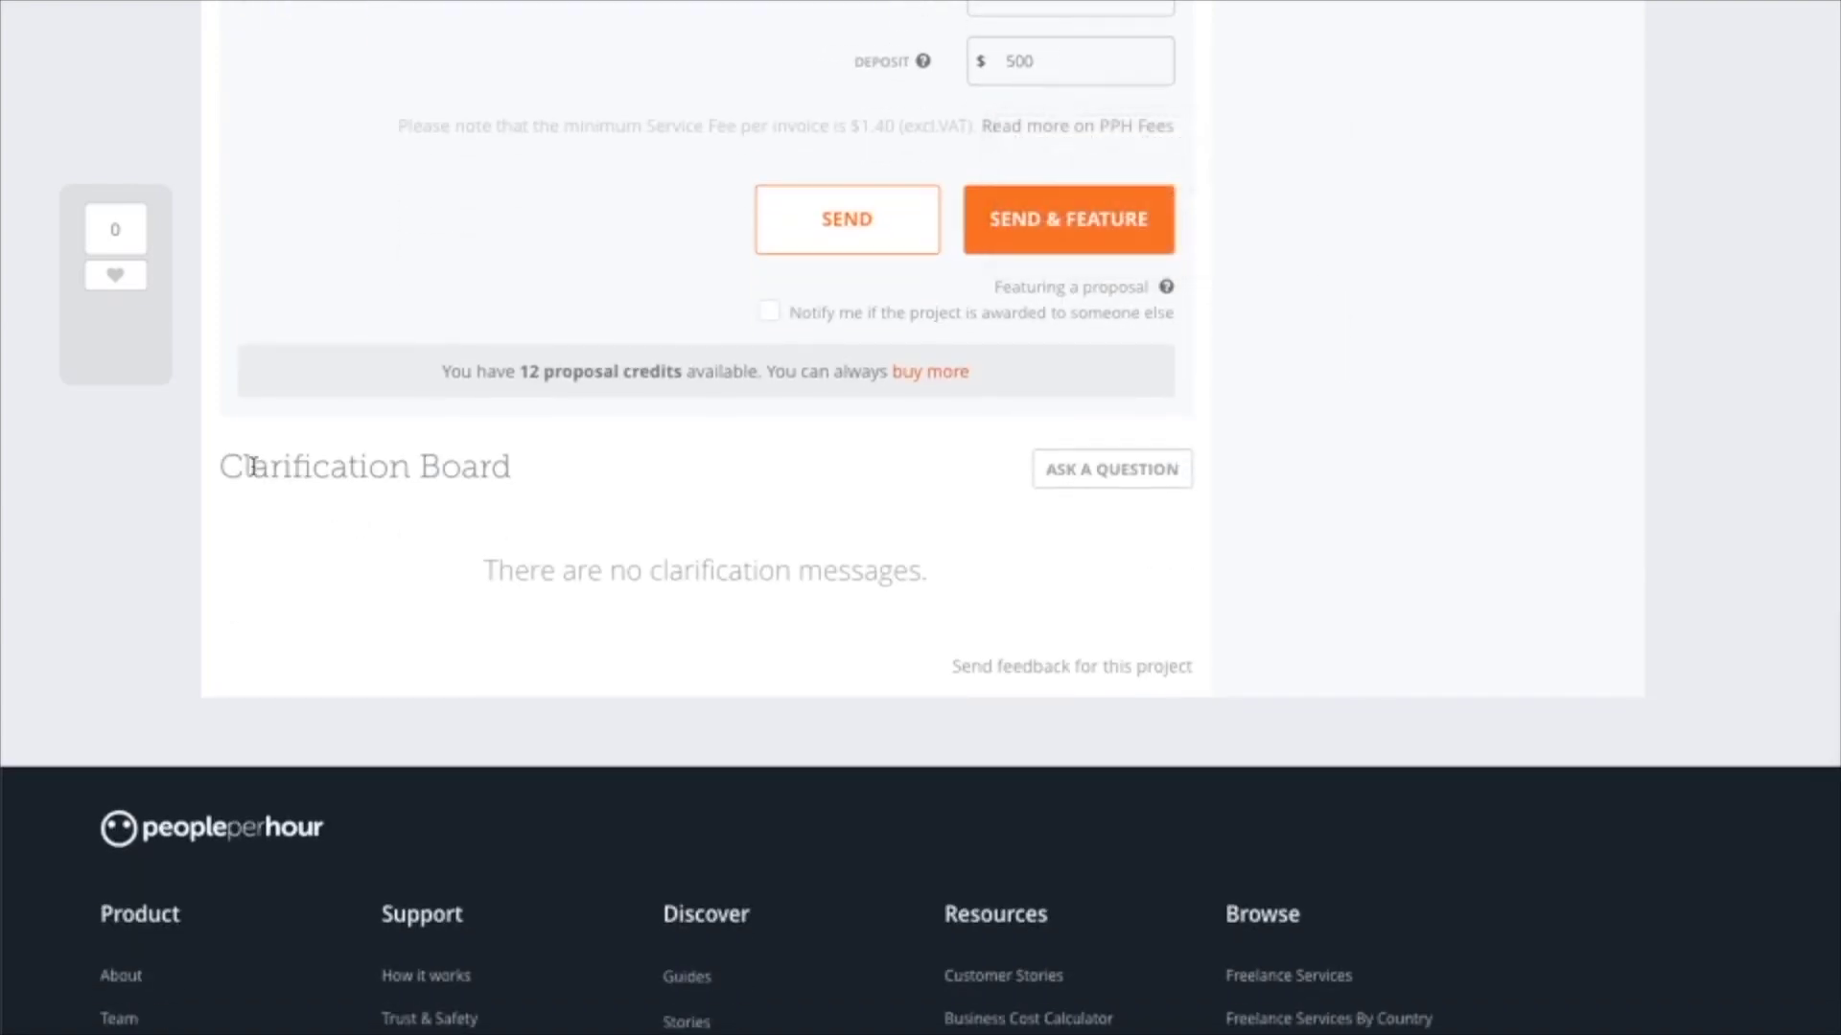
Open the Clarification Board's question form, read its confirmation terms, and close it without asking anything.
left_click_drag(239, 469, 1030, 596)
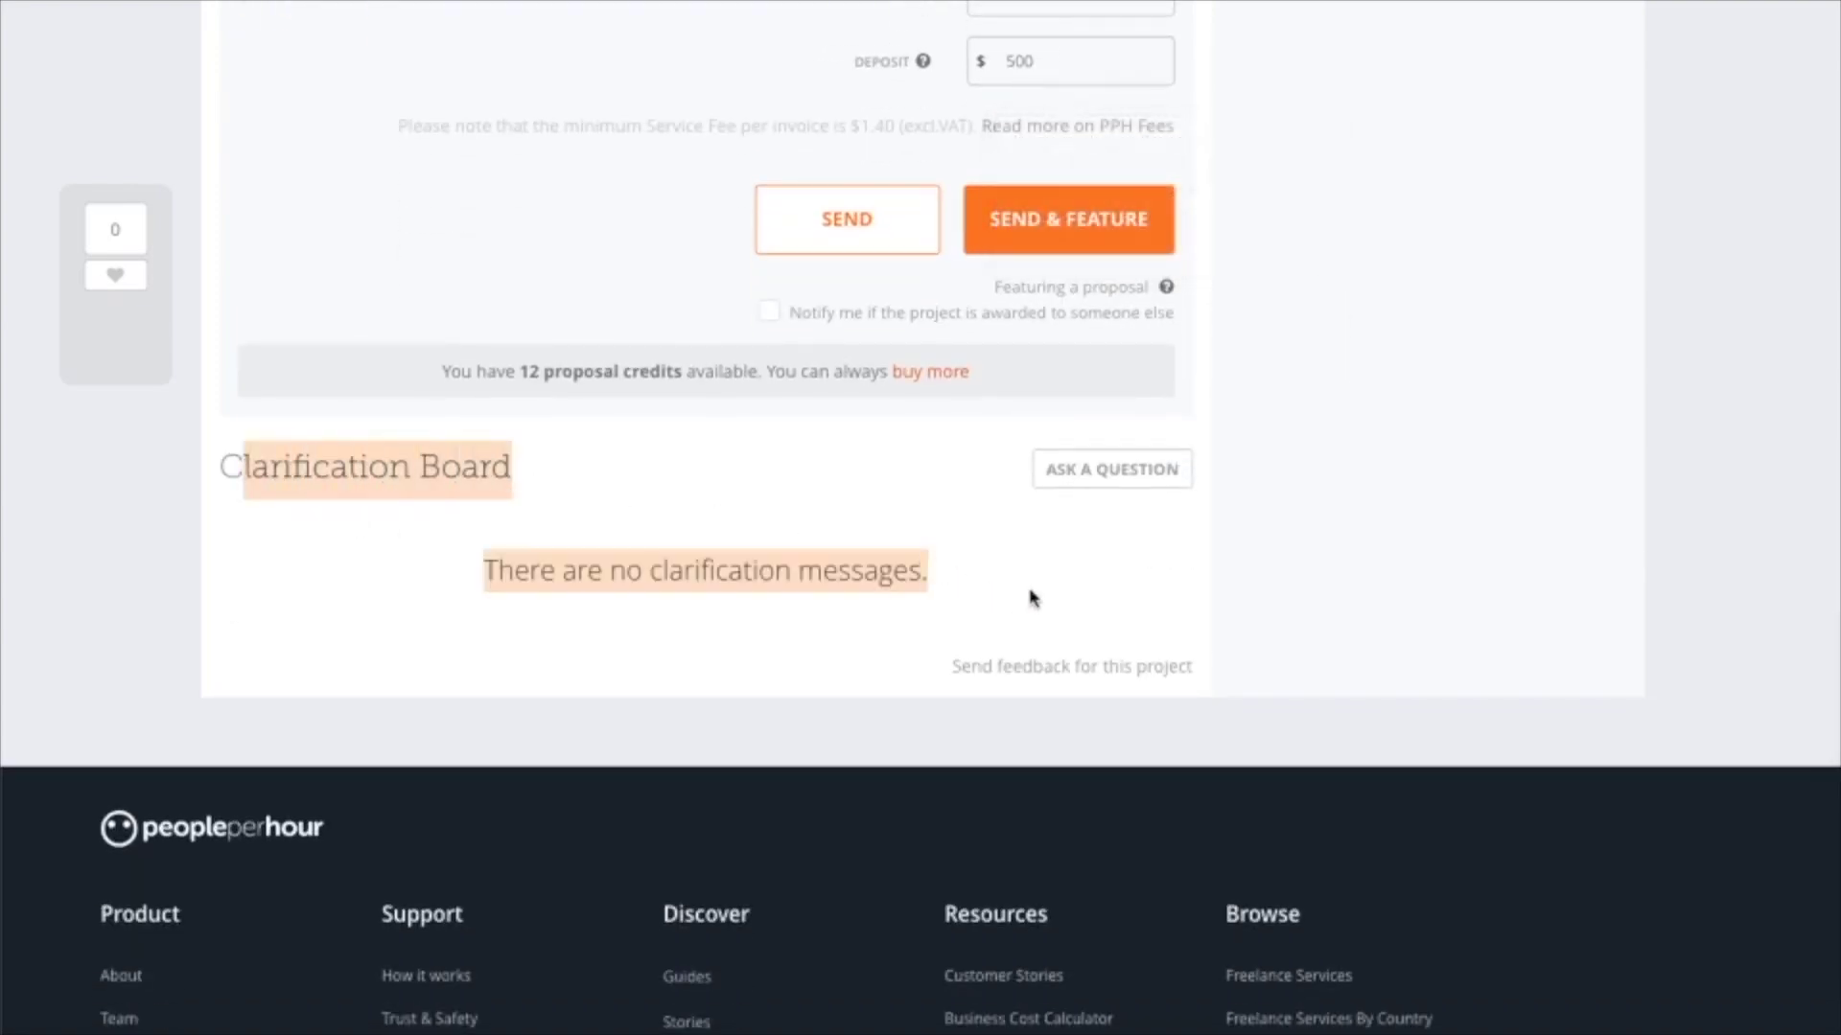
left_click(1112, 470)
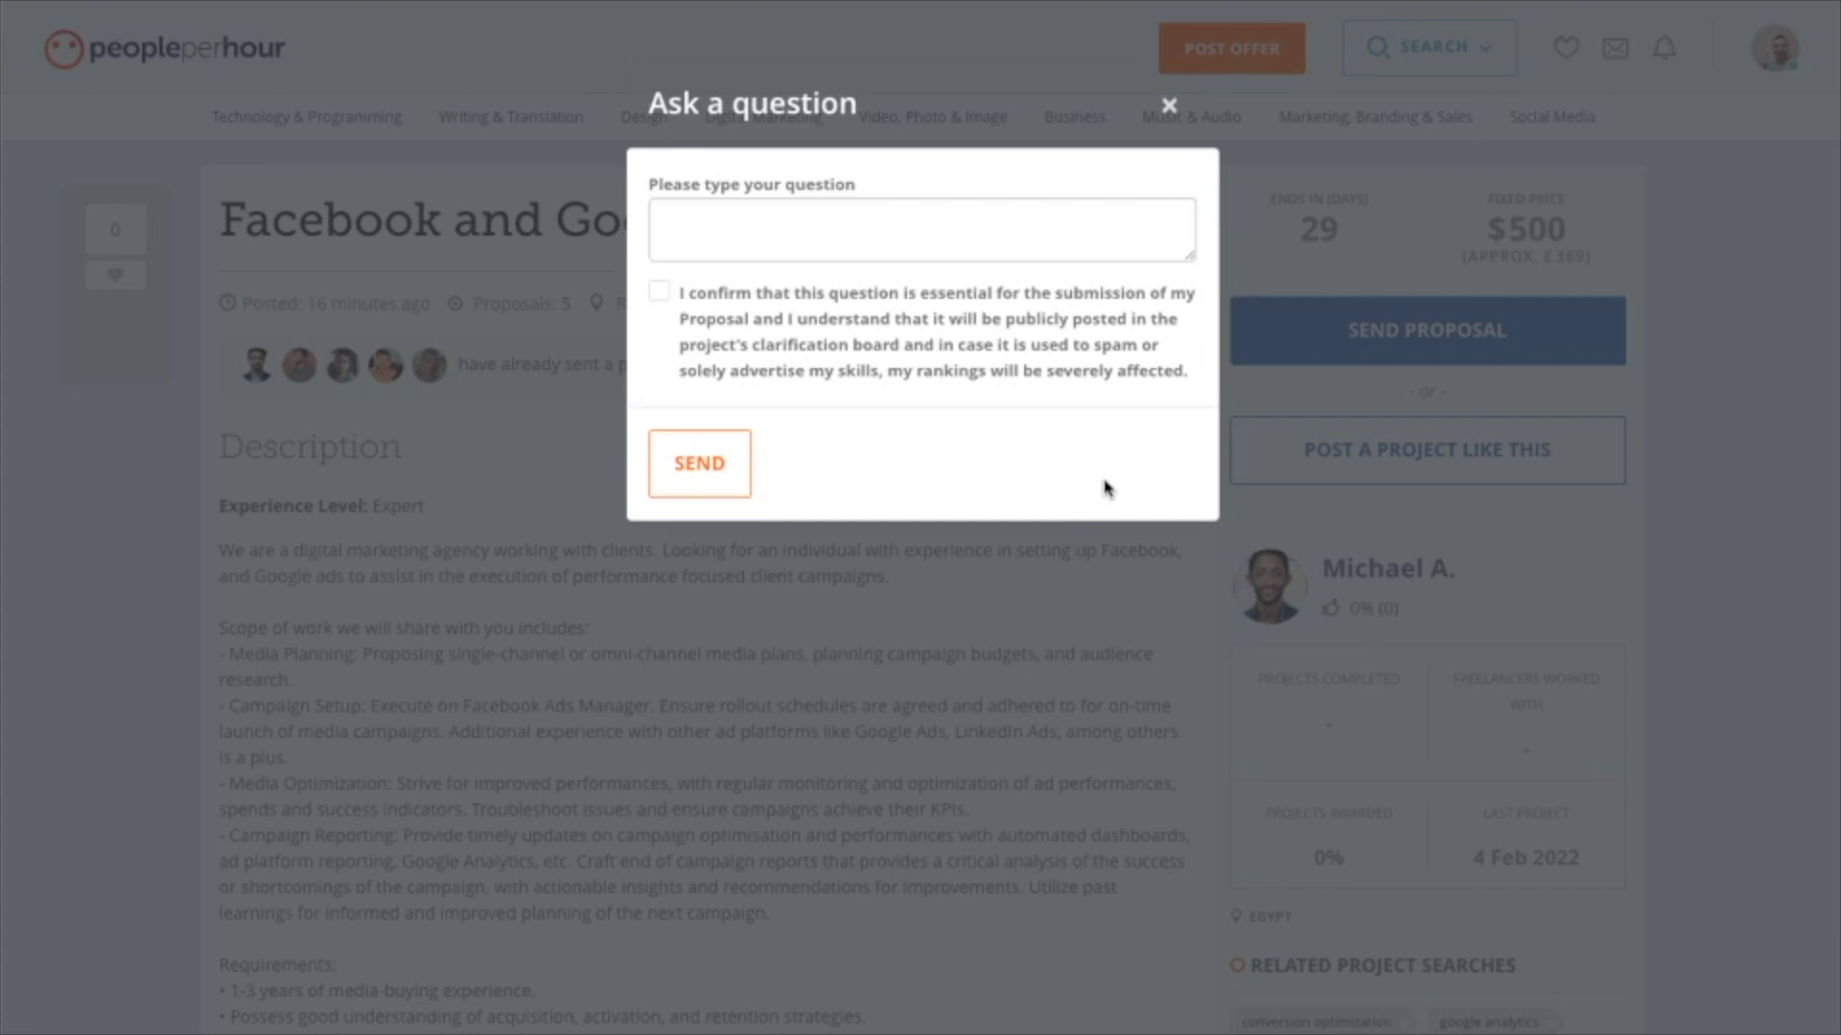
left_click(1169, 105)
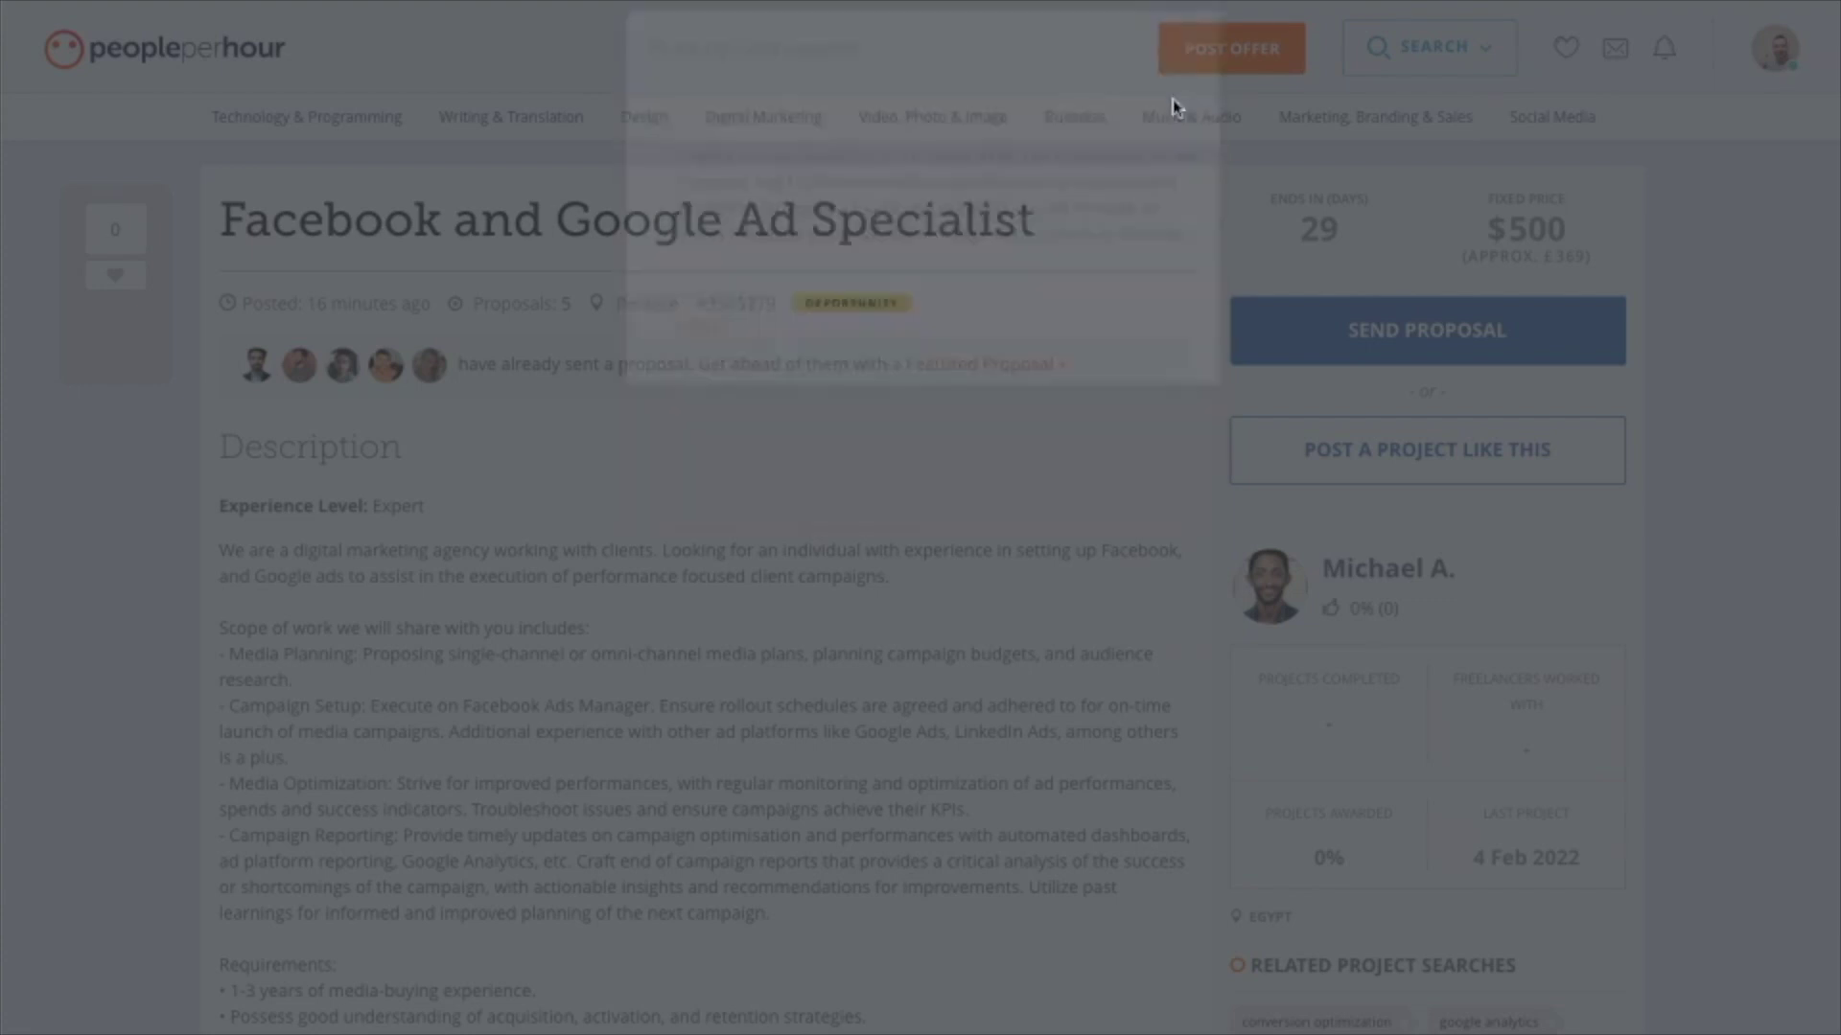
Review the filled-in proposal from its details to the Clarification Board, and look at the question form once more.
scroll(847, 395, "down", 10)
scroll(537, 267, "up", 10)
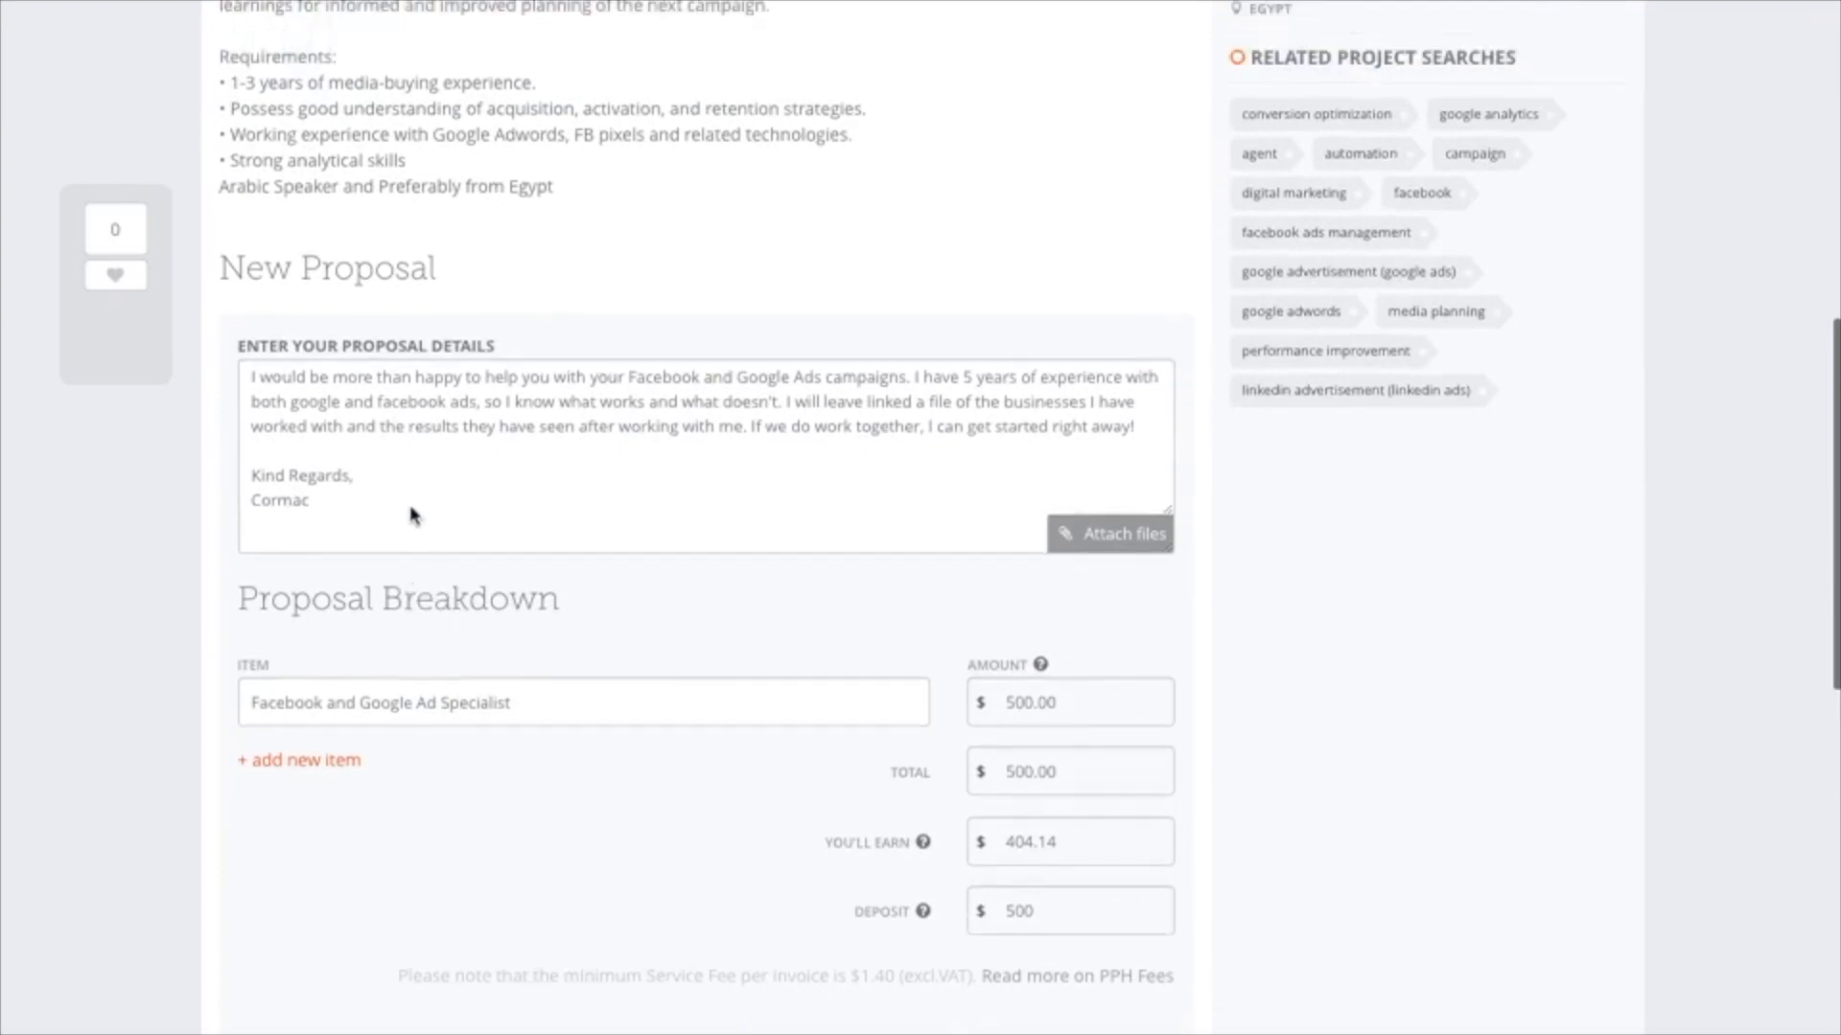
scroll(509, 349, "down", 10)
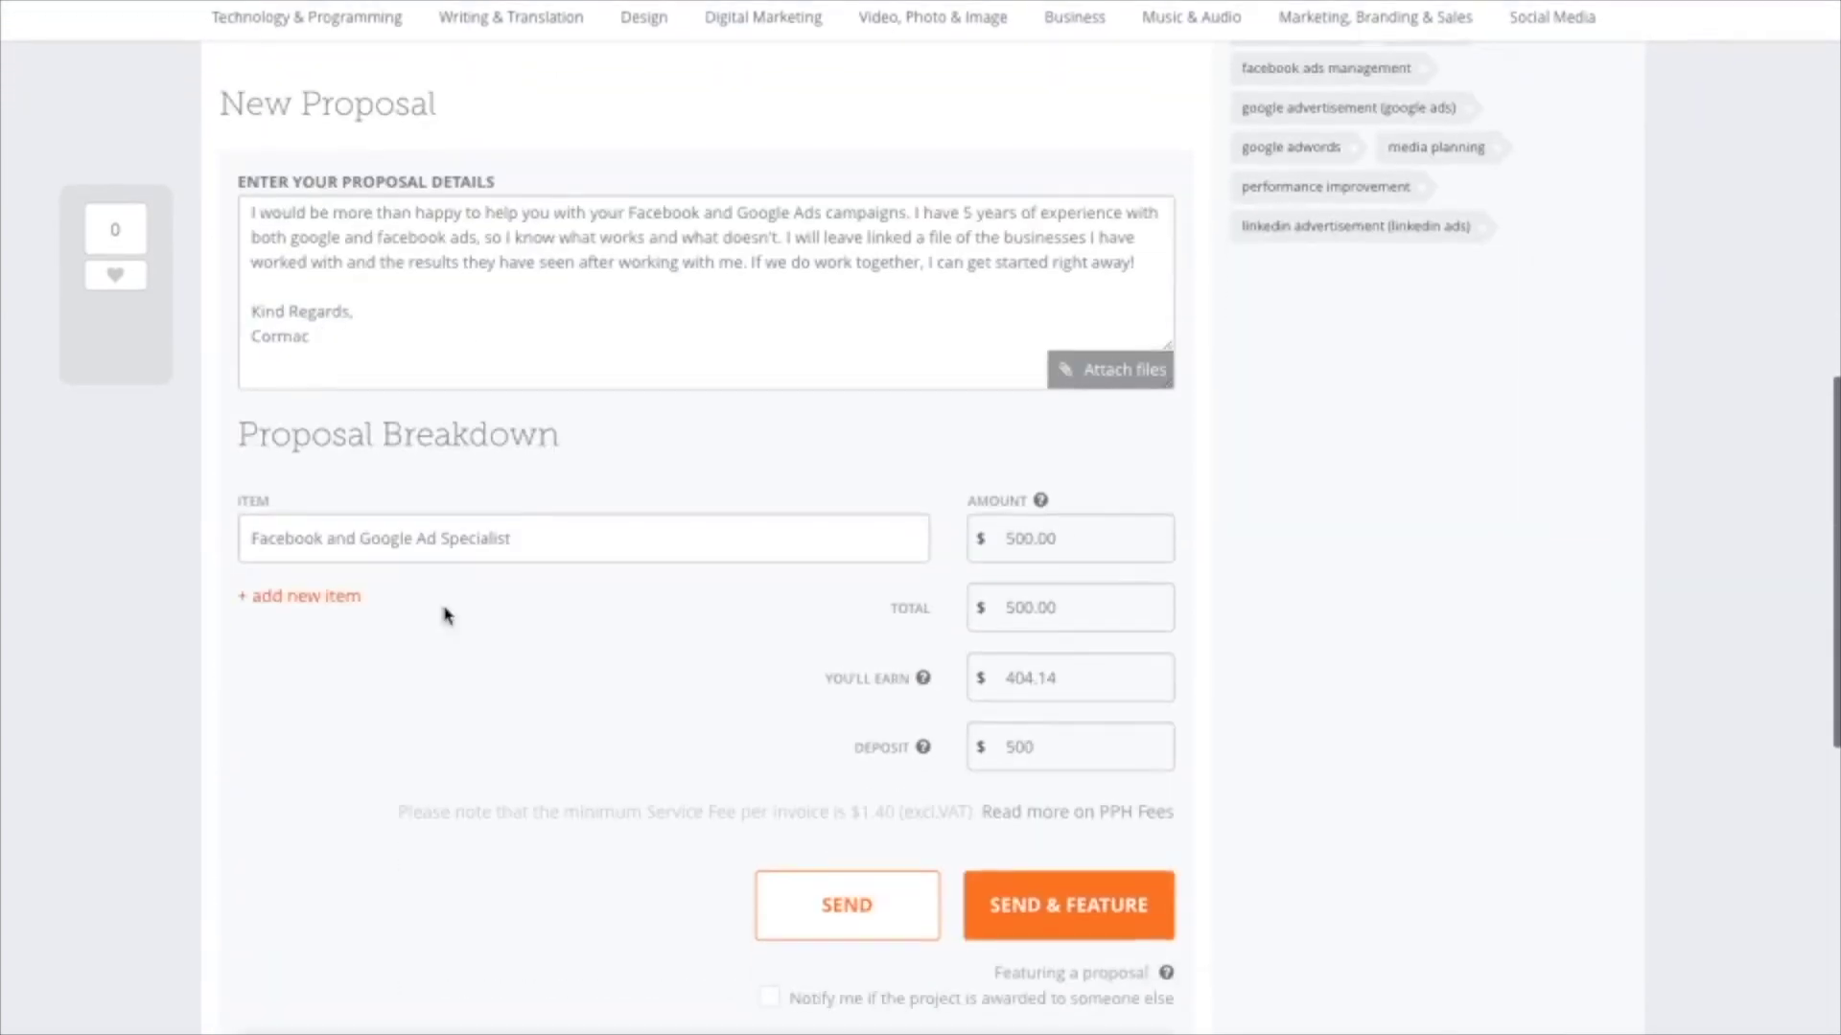
scroll(657, 514, "down", 8)
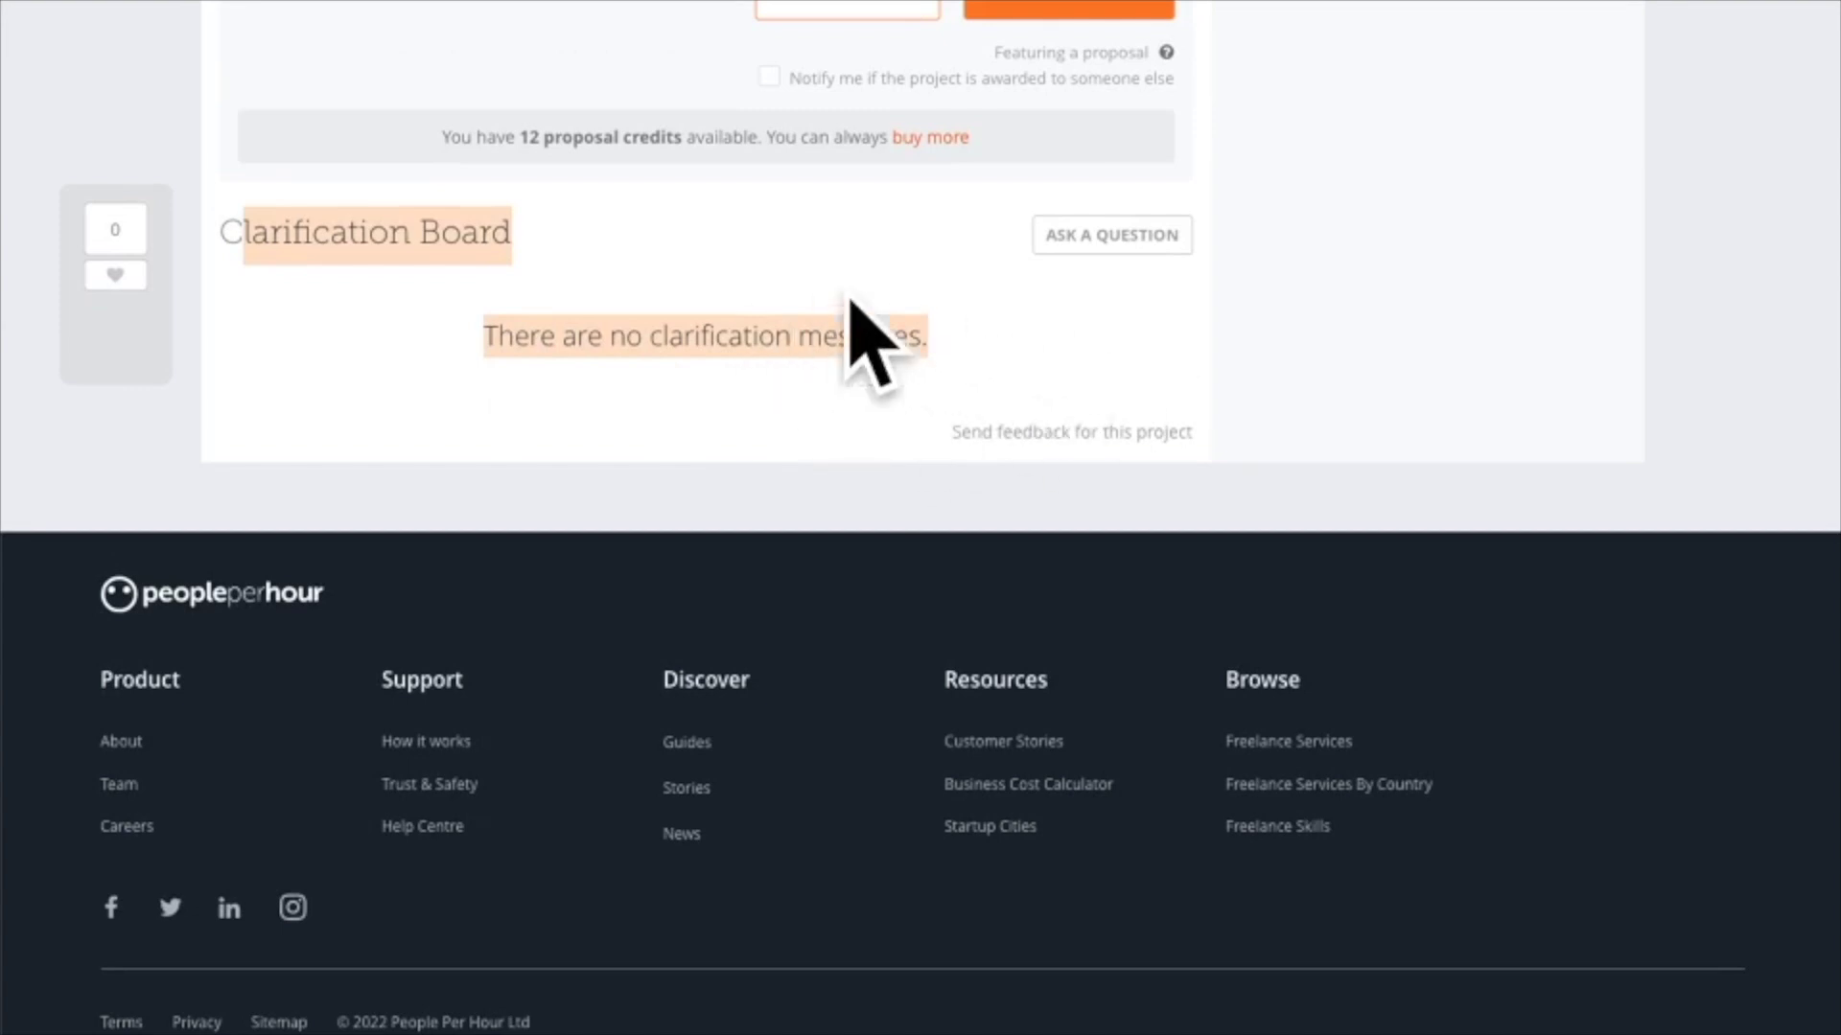
left_click(1110, 235)
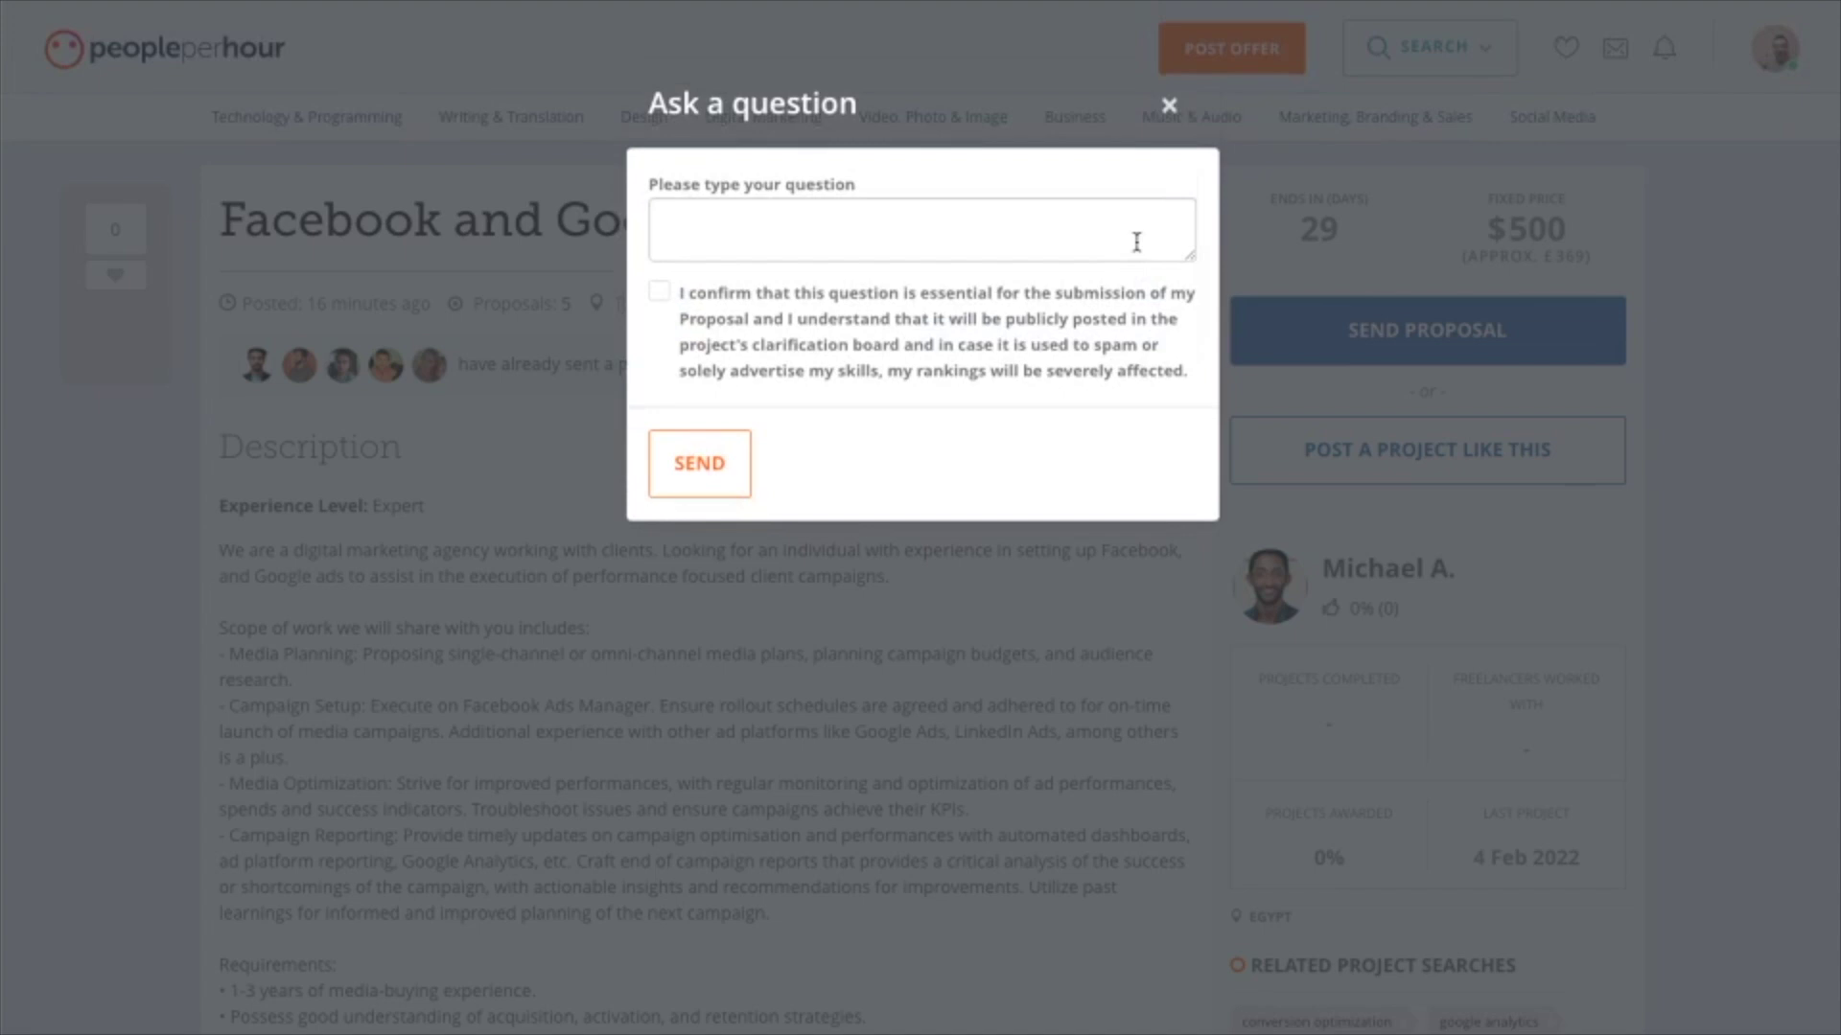
left_click(1168, 105)
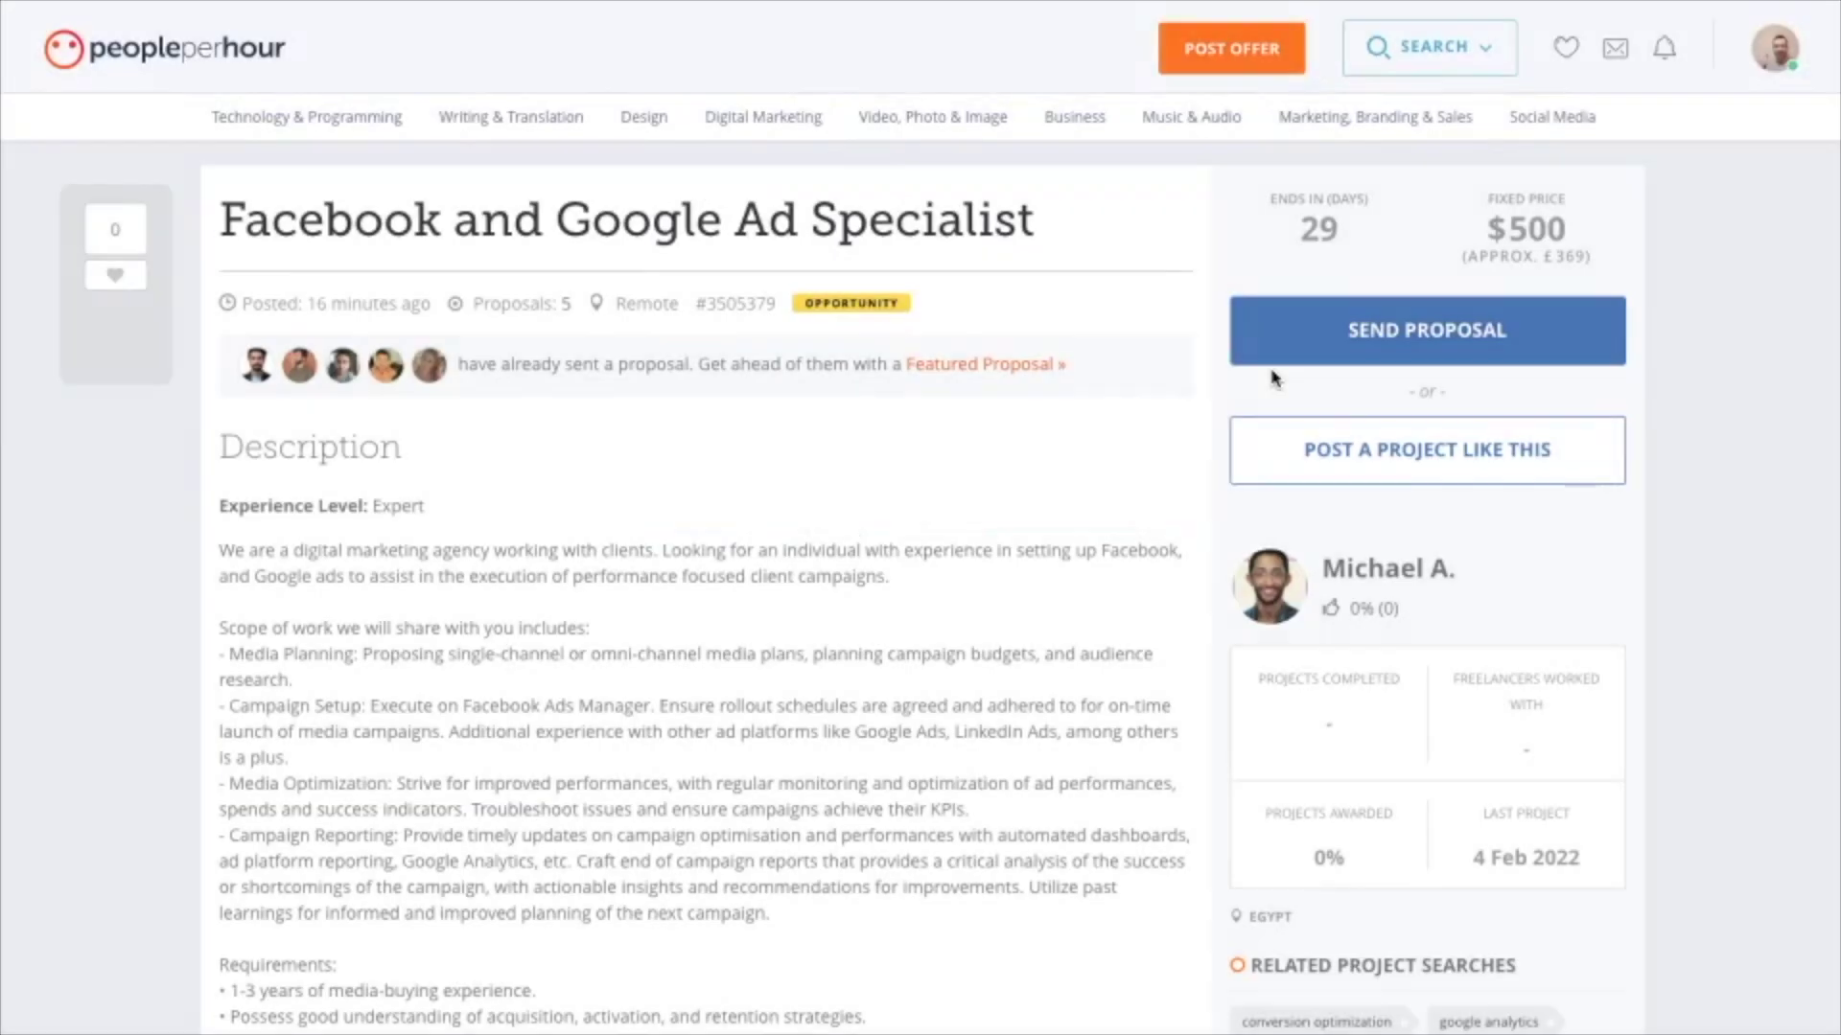
scroll(1274, 379, "down", 14)
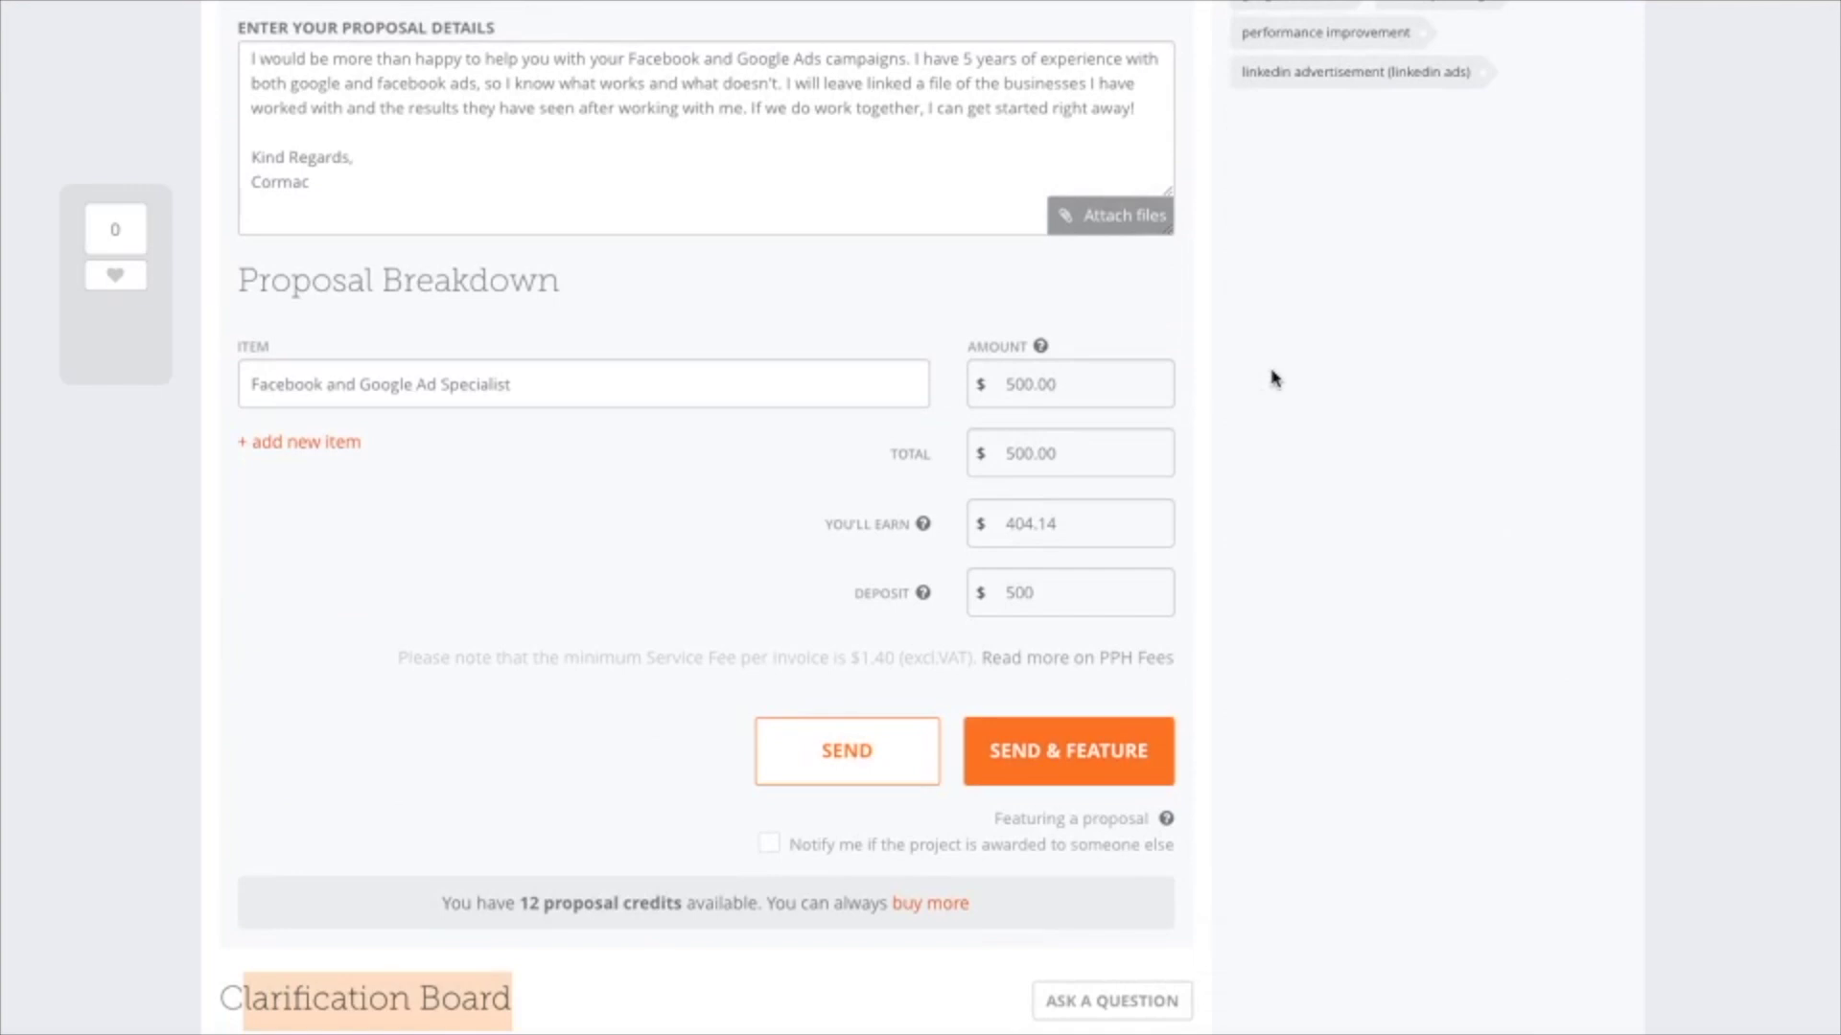
scroll(1274, 378, "down", 5)
scroll(1269, 378, "up", 20)
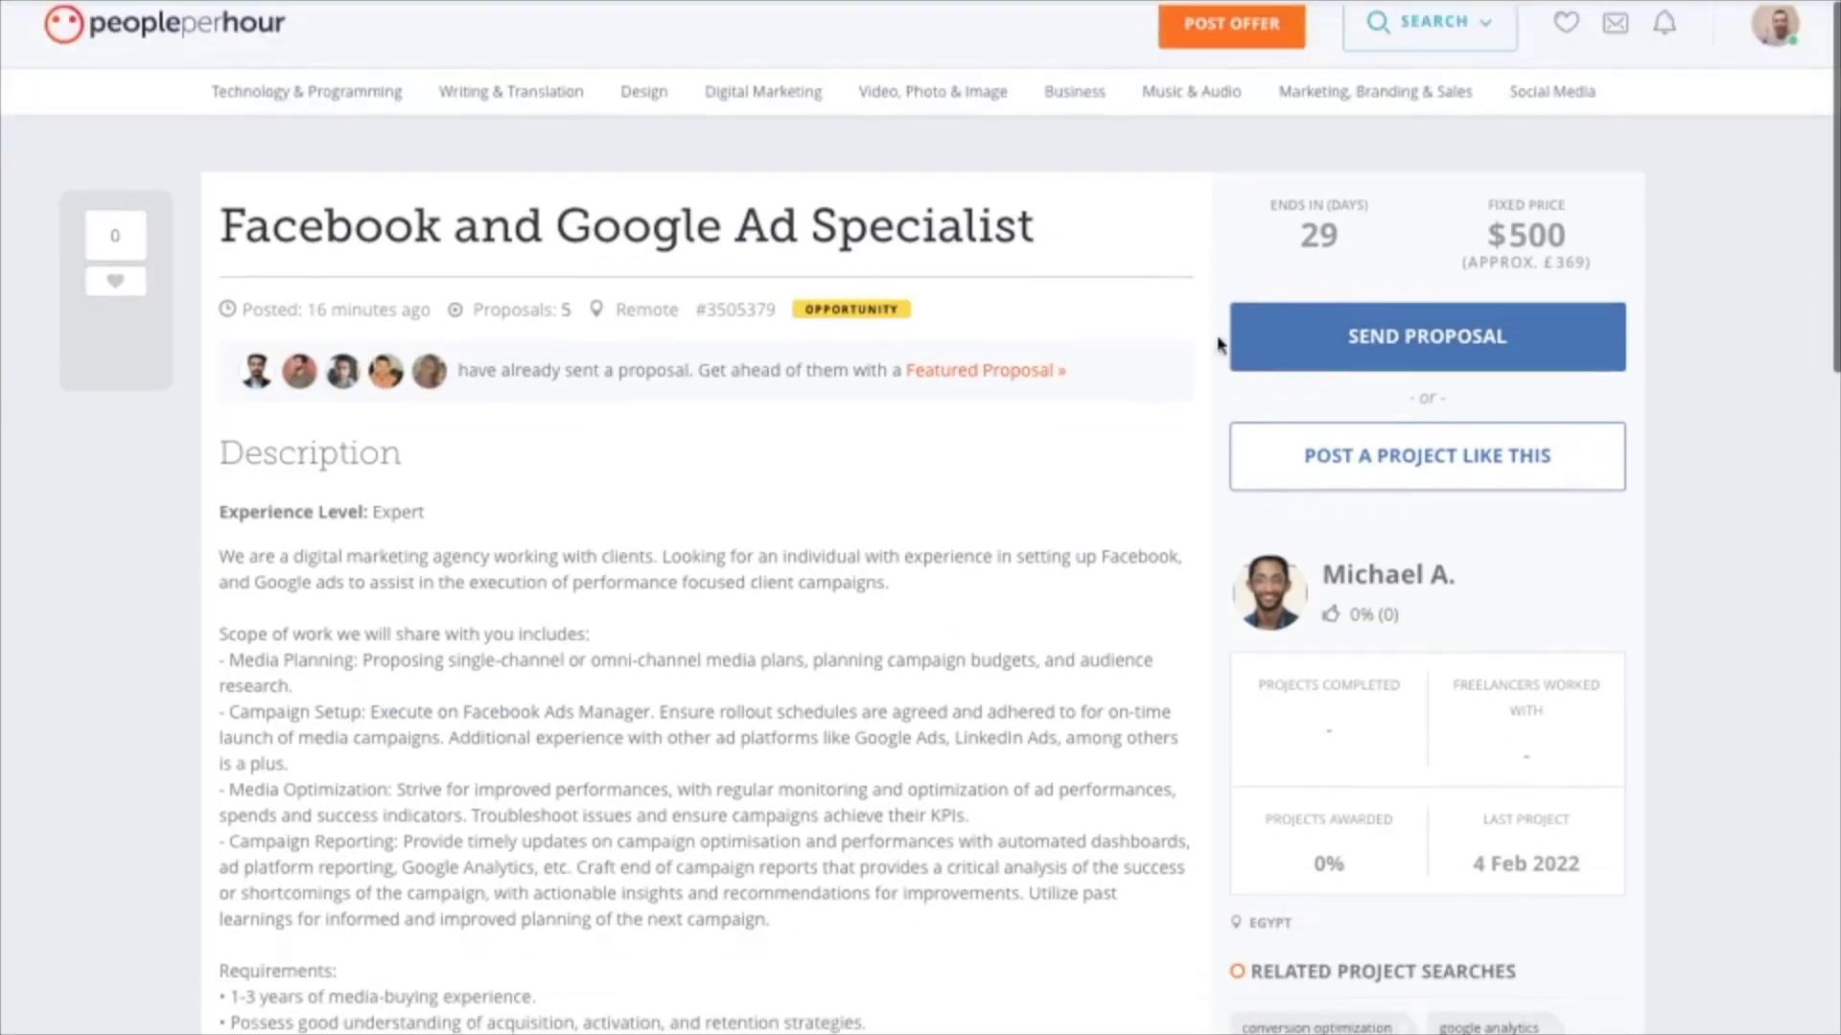
Open the Invite & Earn page and read the client referral benefits and sharing options.
left_click(1776, 48)
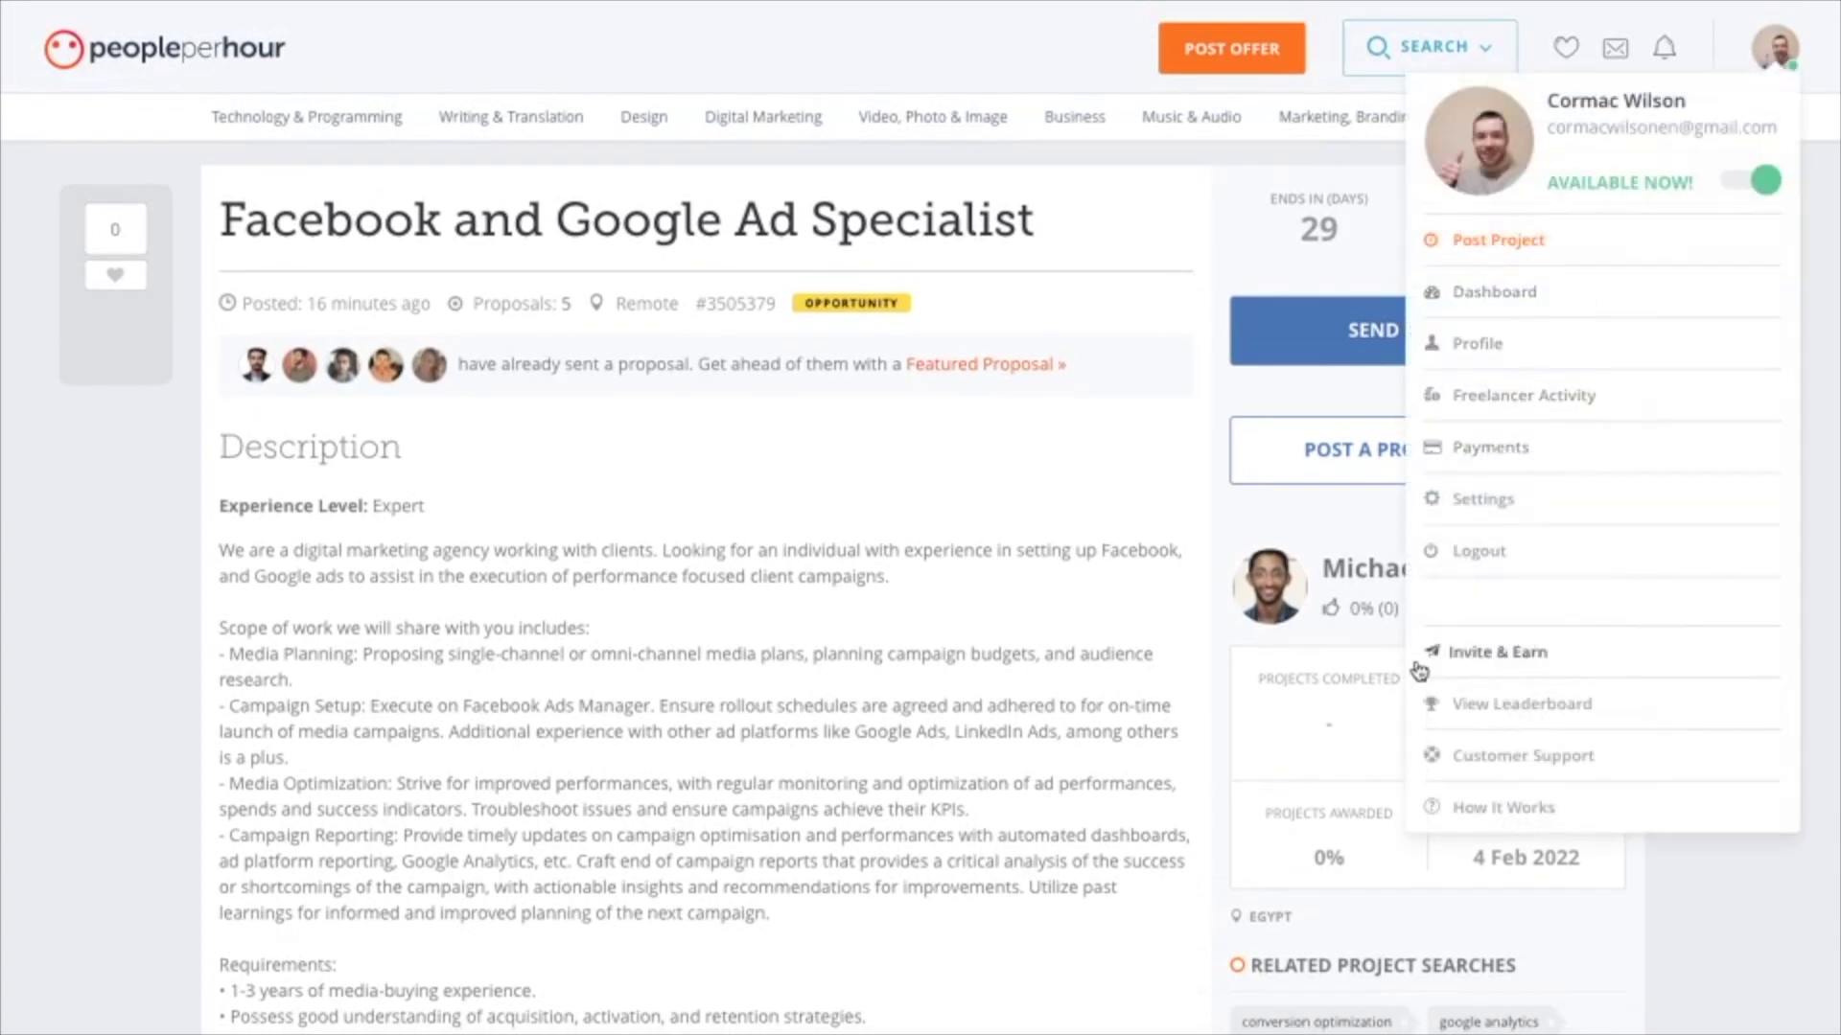
left_click(1539, 658)
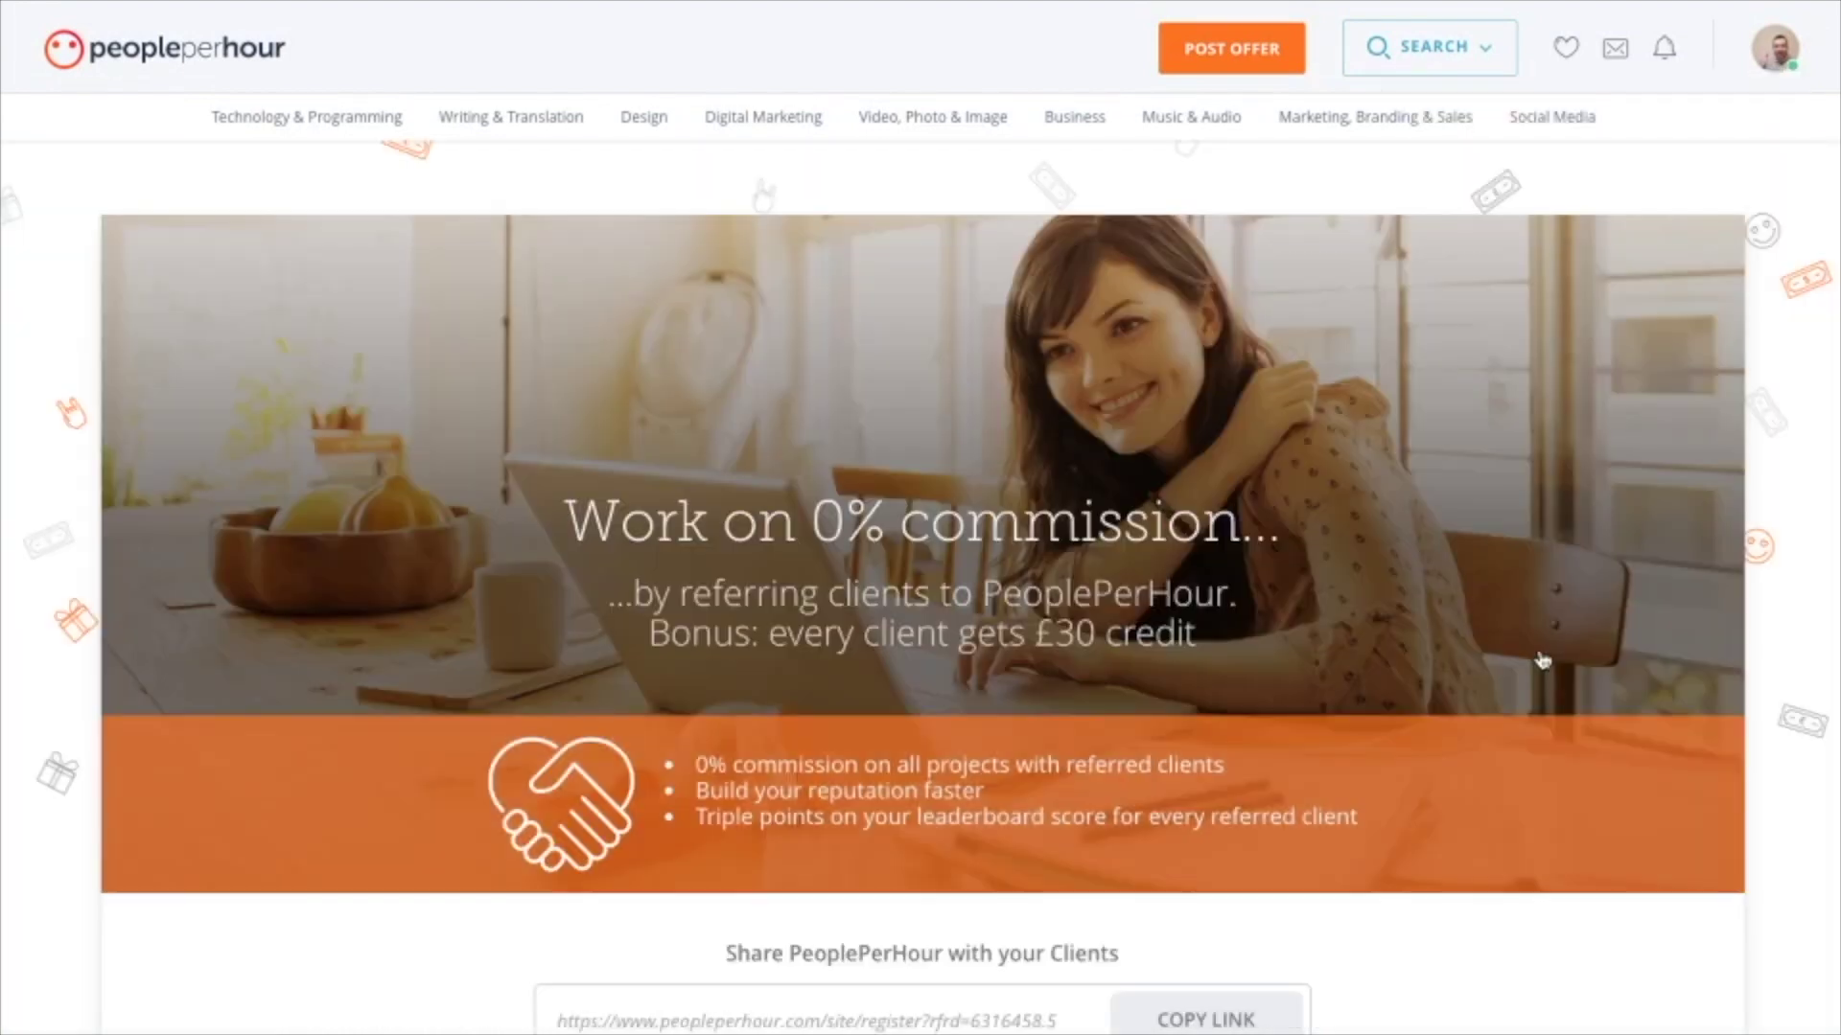
scroll(1541, 659, "down", 3)
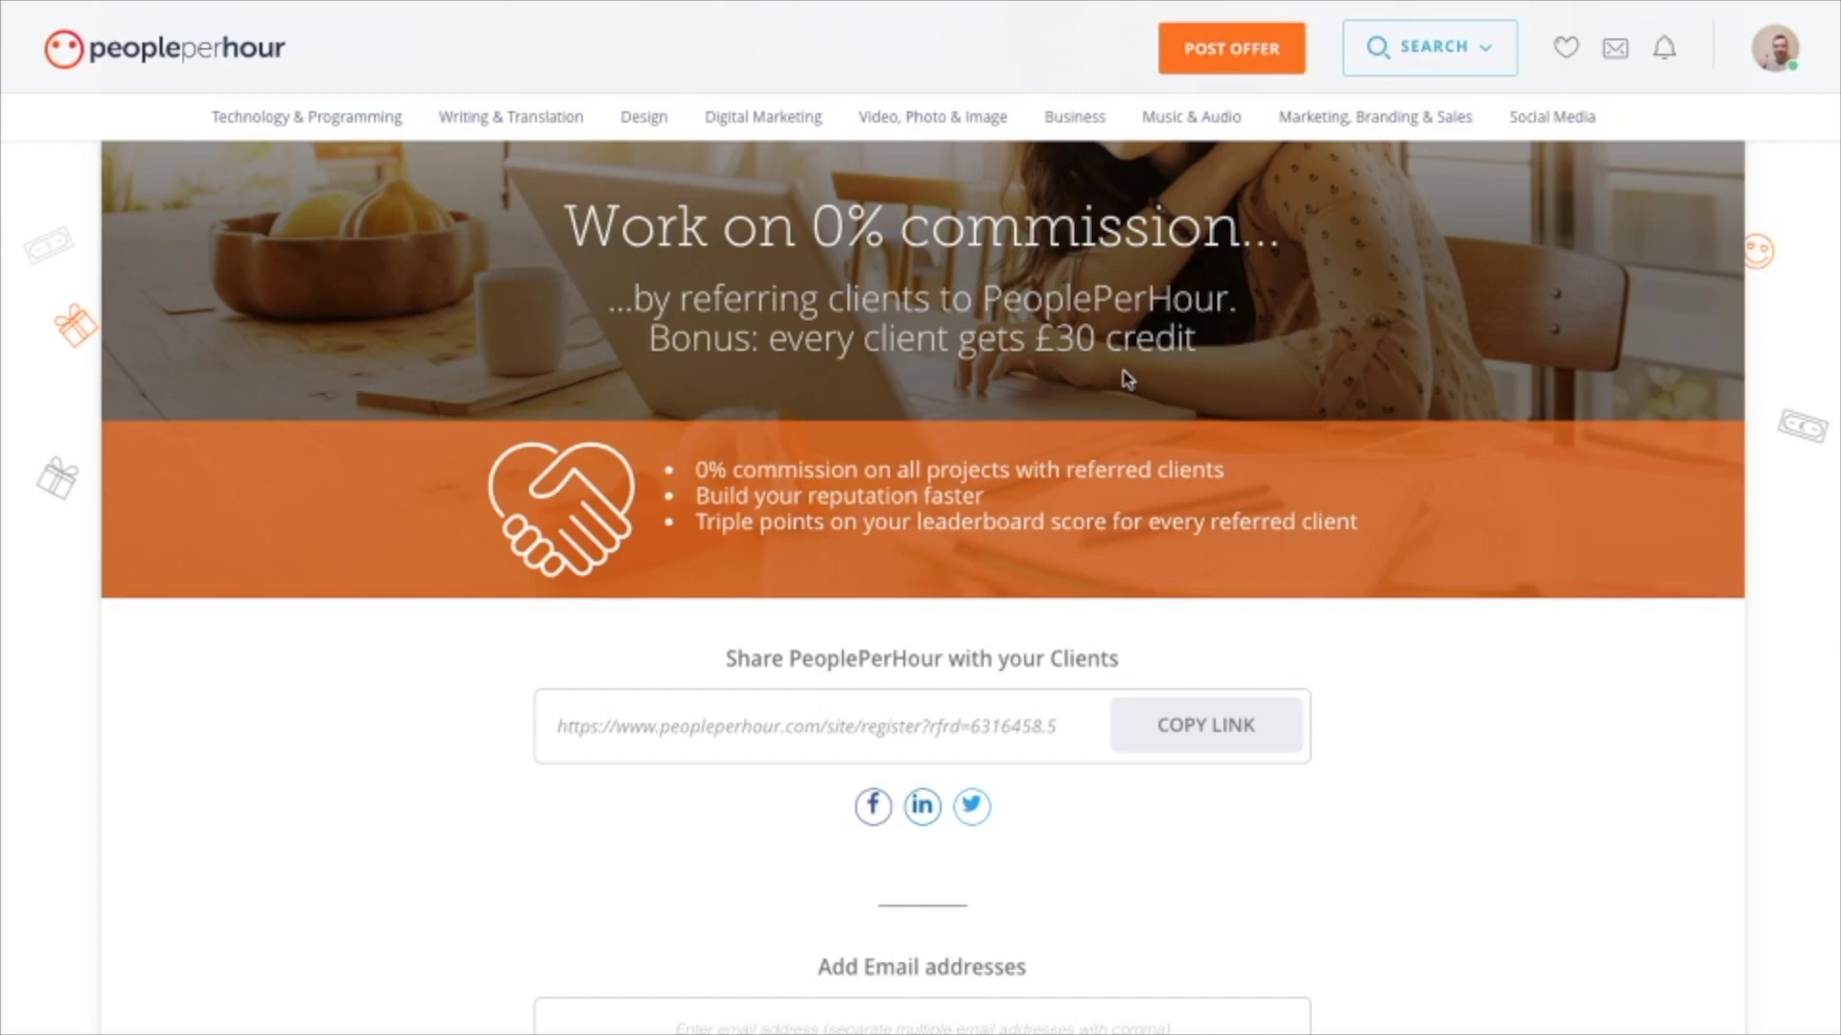
scroll(1126, 378, "down", 3)
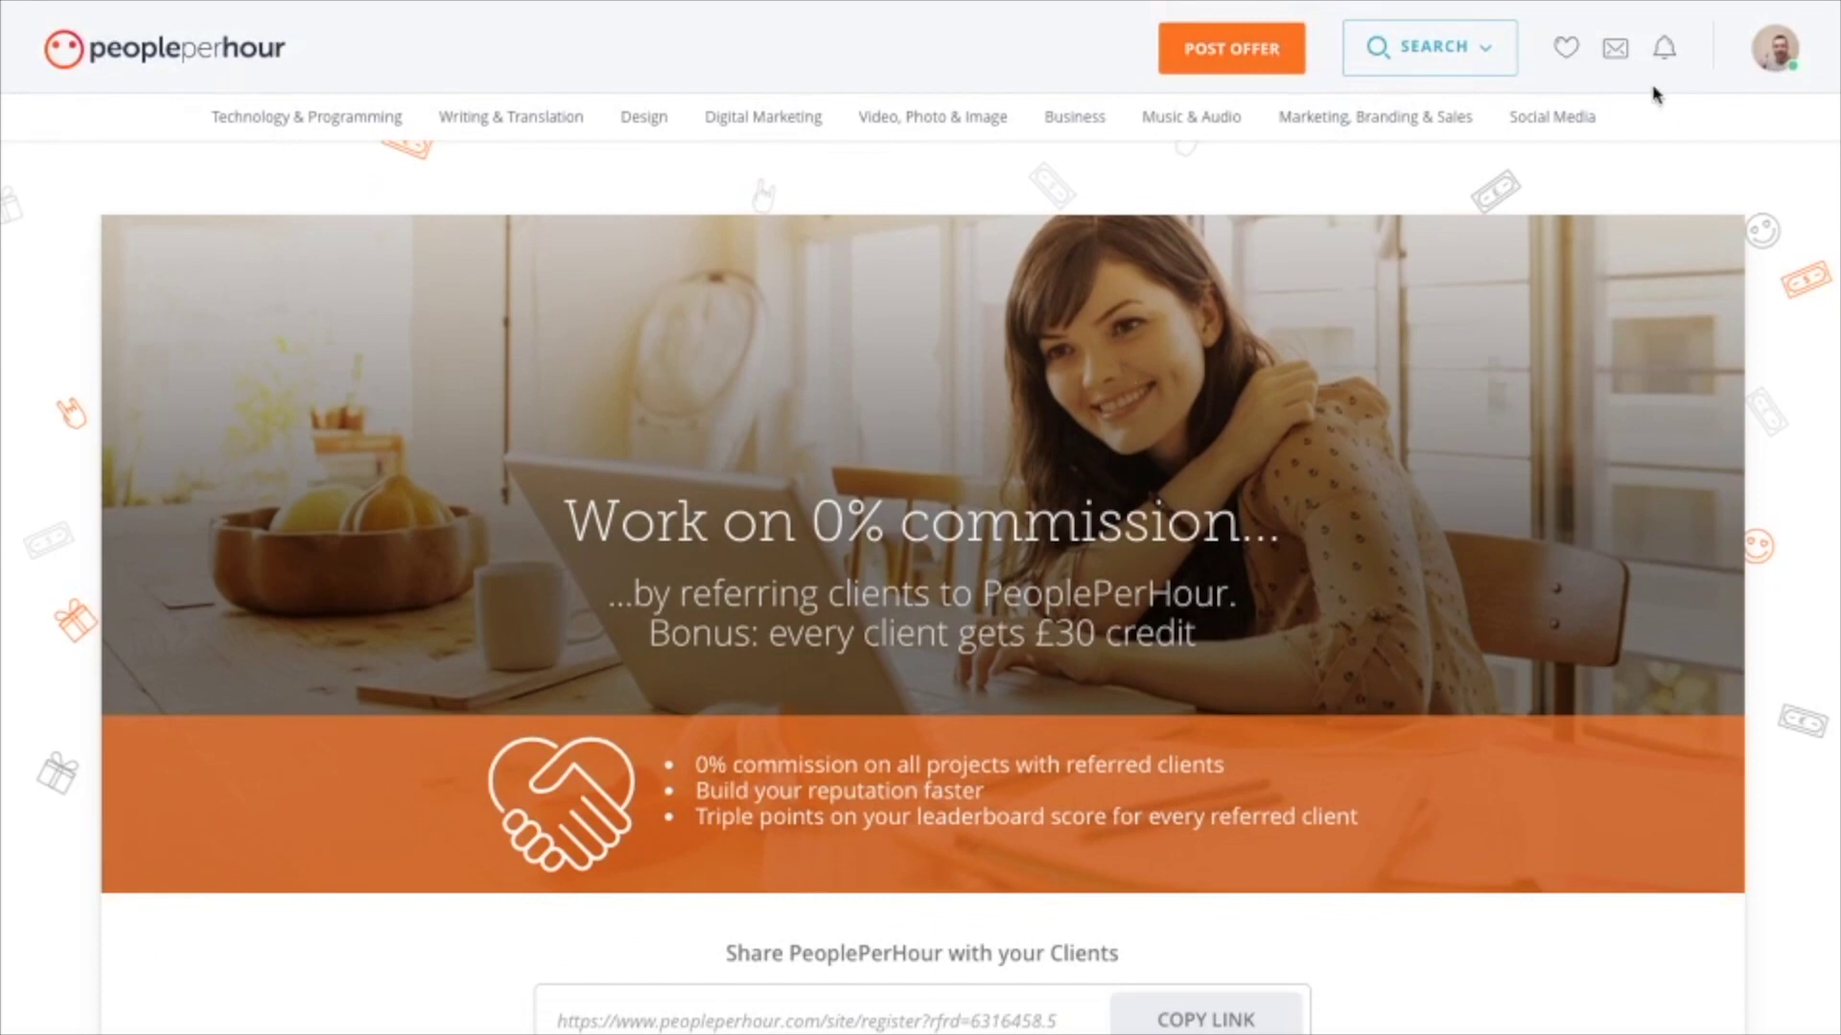
Open the account settings and review the general options, including proposal credits and featured proposal credits.
left_click(1775, 52)
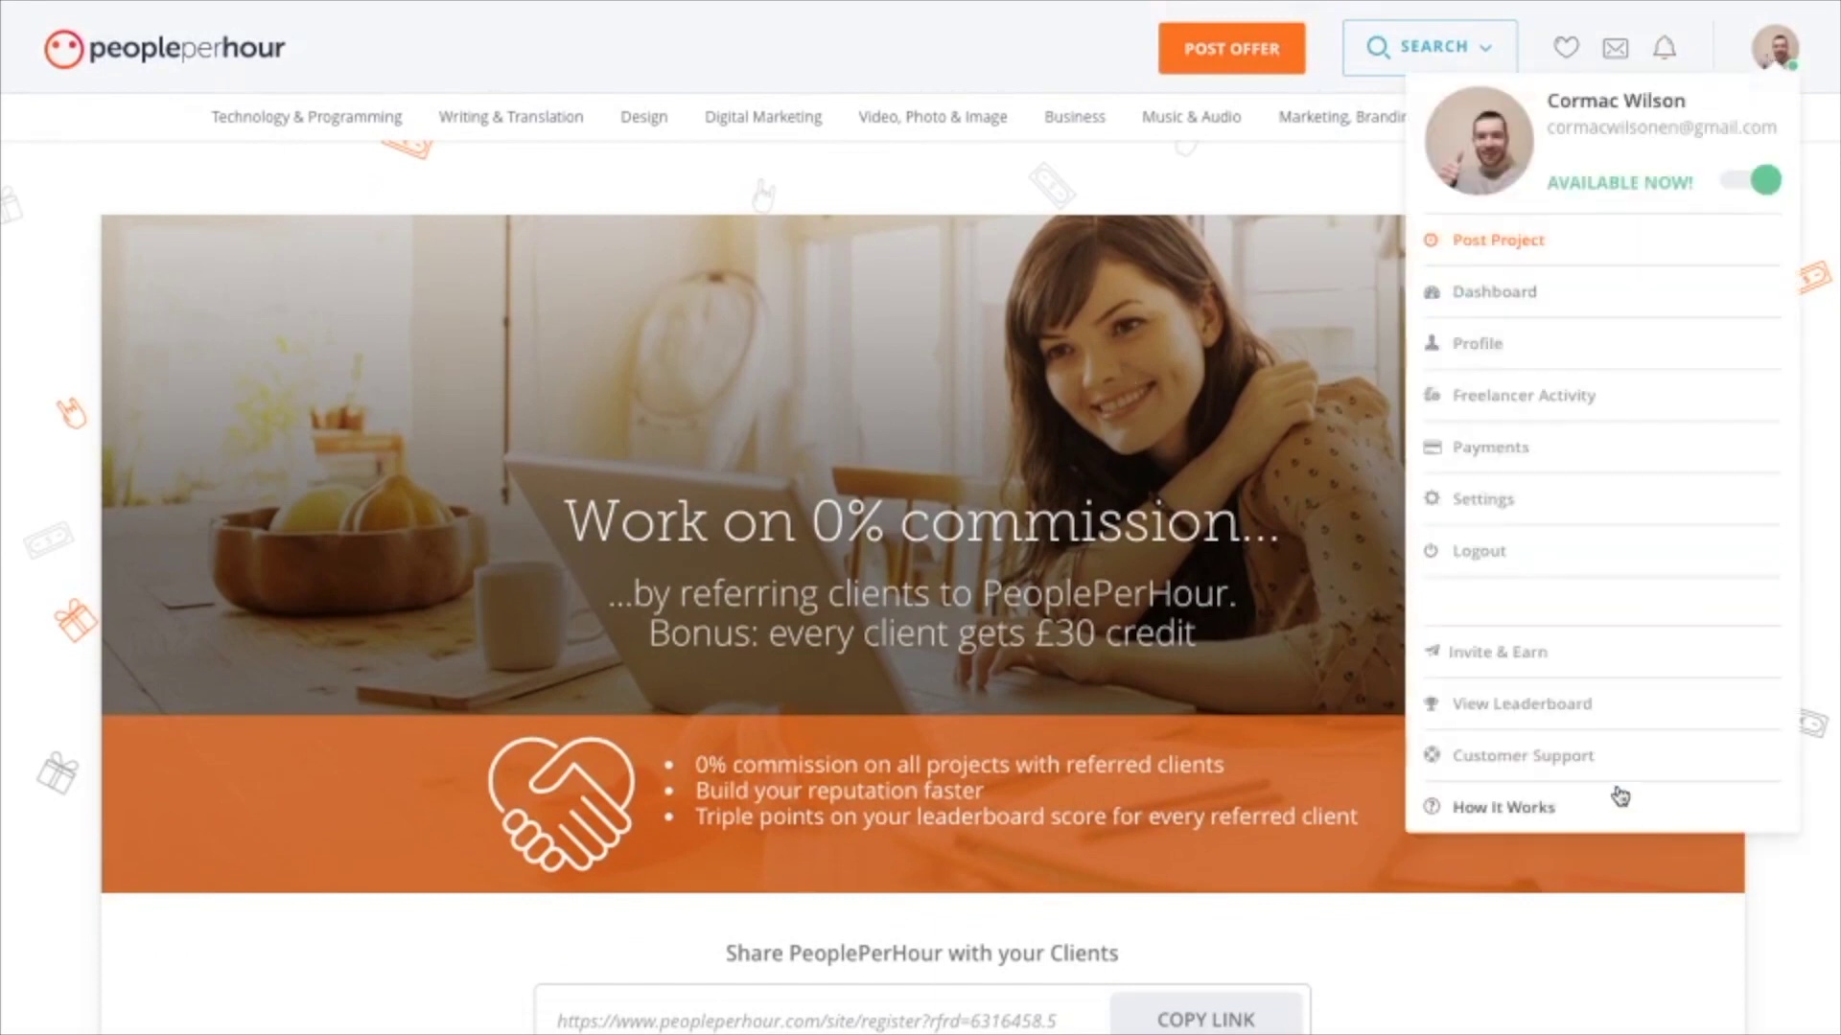
left_click(1507, 507)
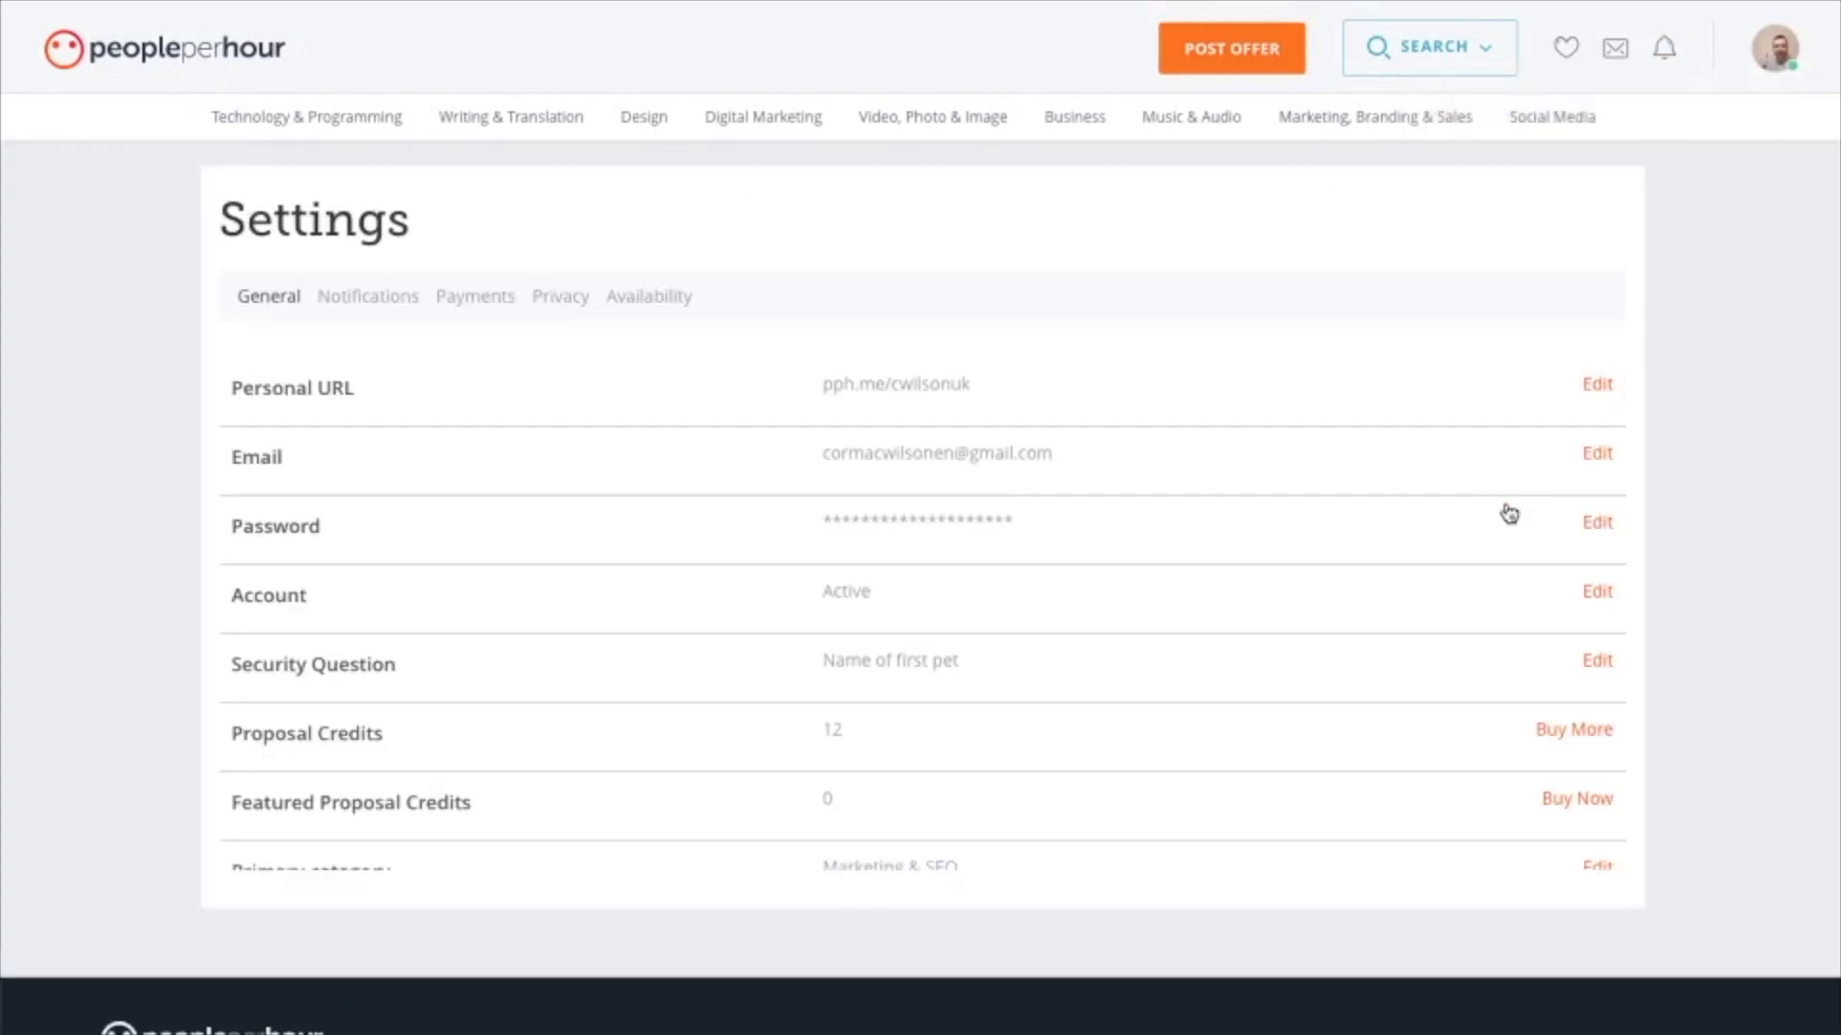
scroll(1507, 513, "down", 1)
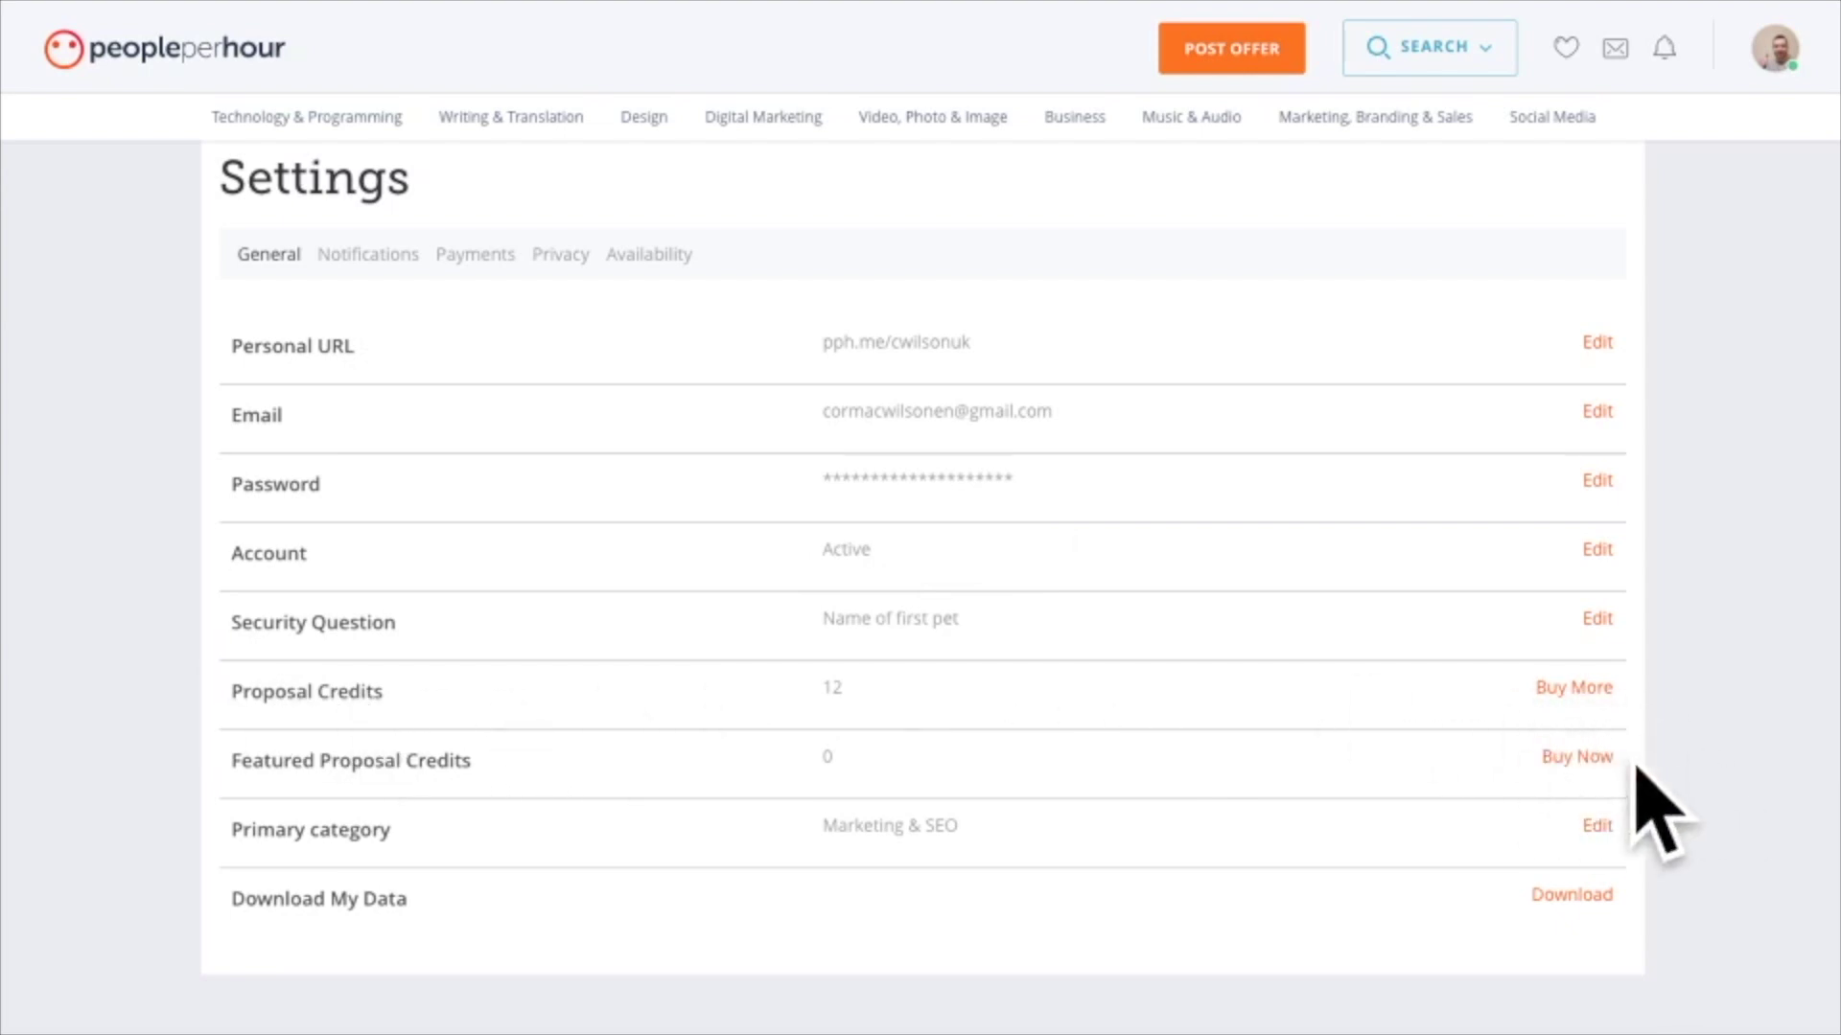
Open the freelancer's own profile and view the portfolio and the posted offers.
left_click(1775, 47)
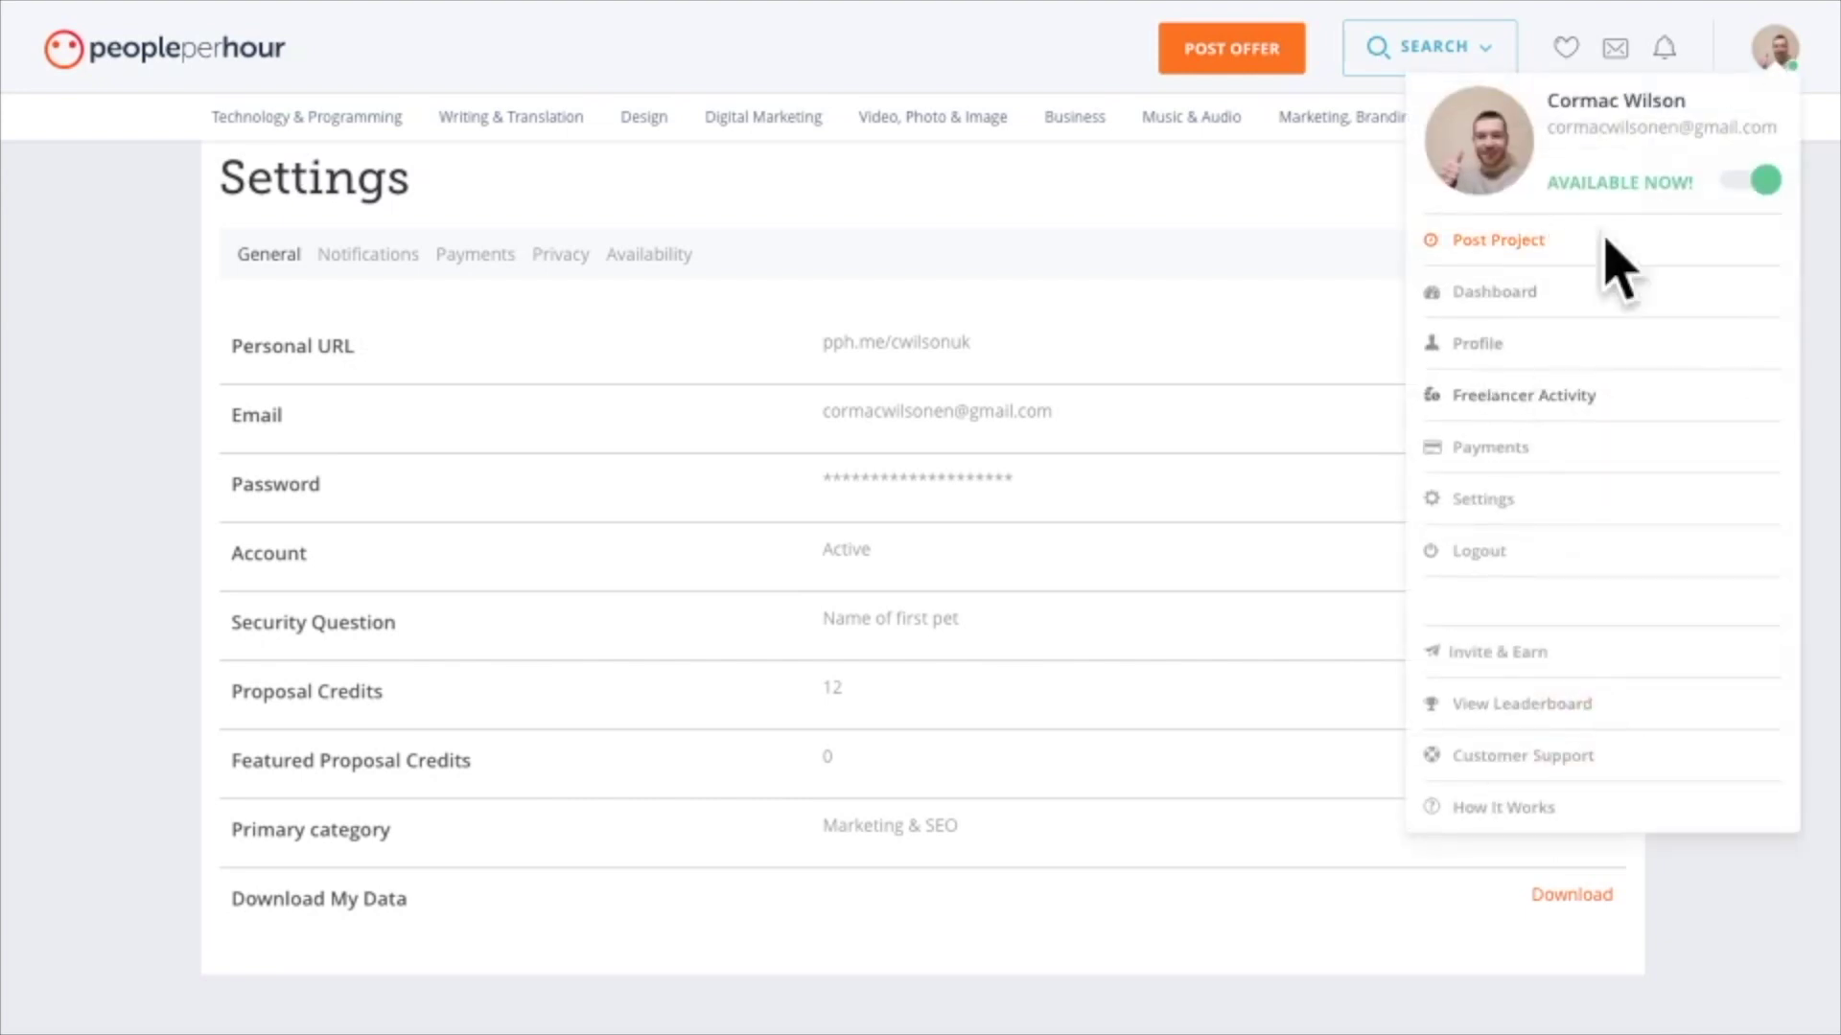
left_click(1536, 347)
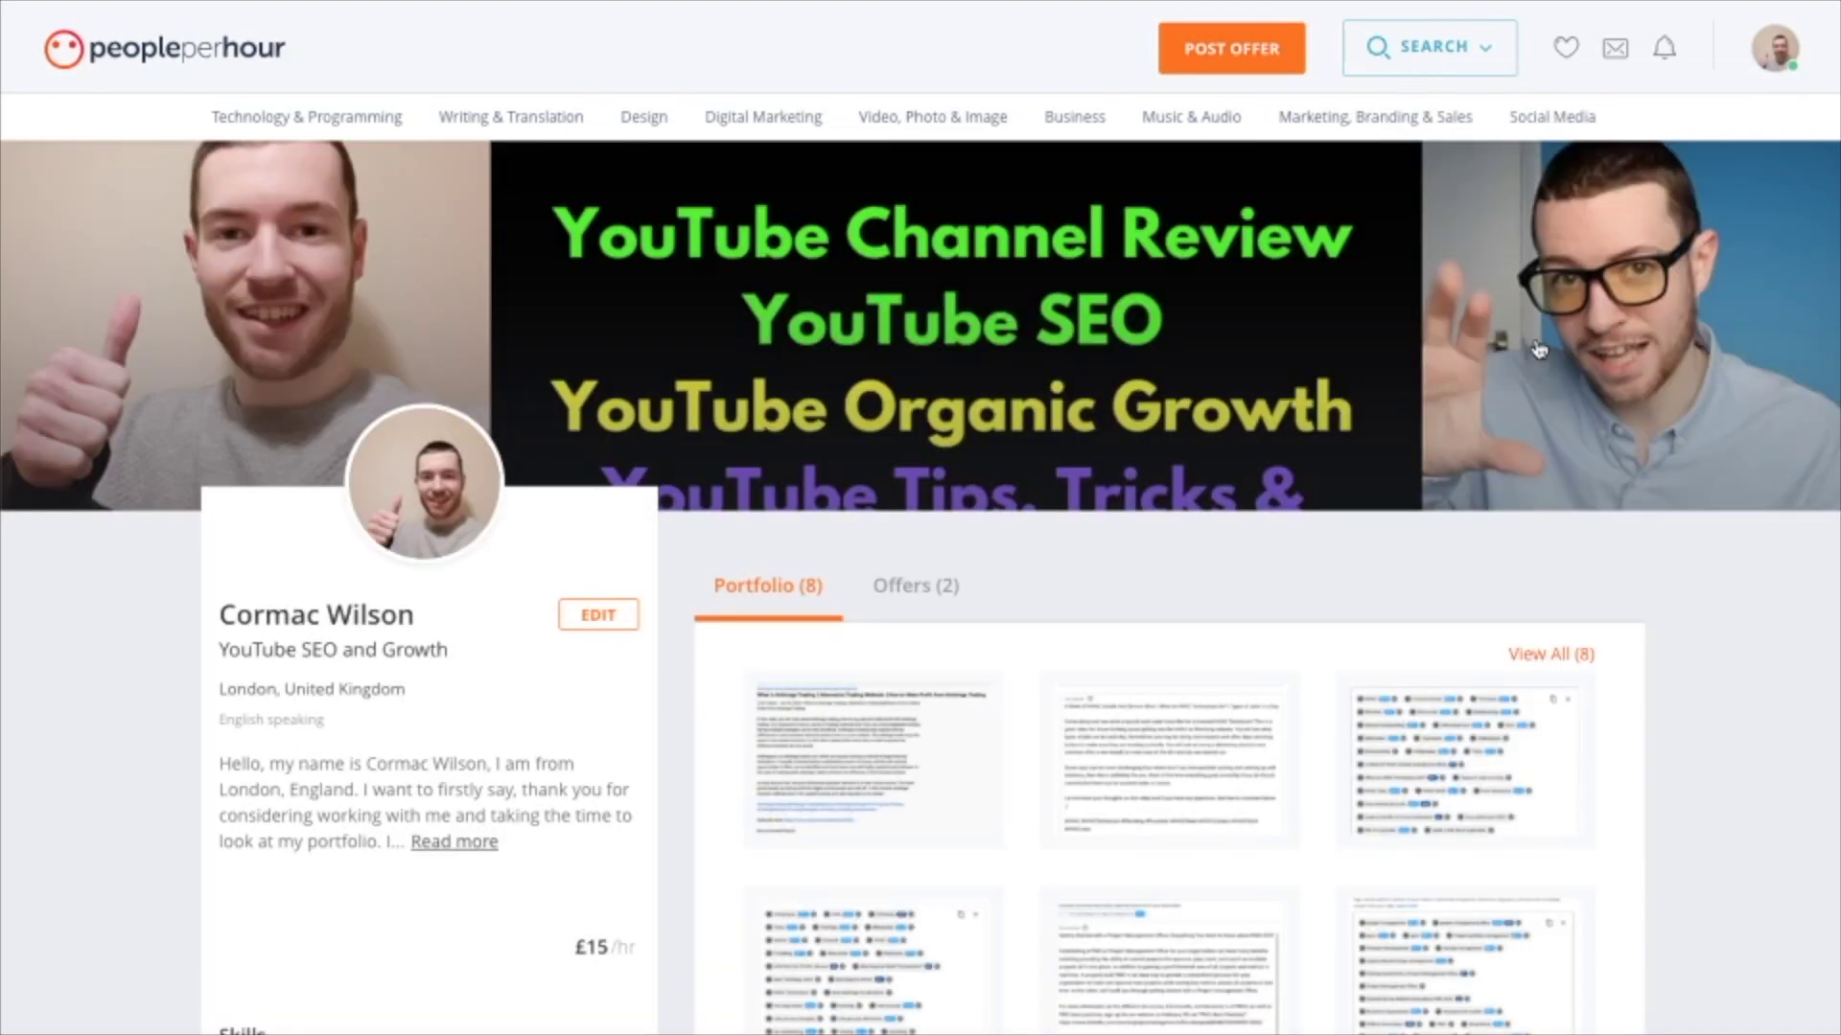
scroll(1102, 364, "down", 2)
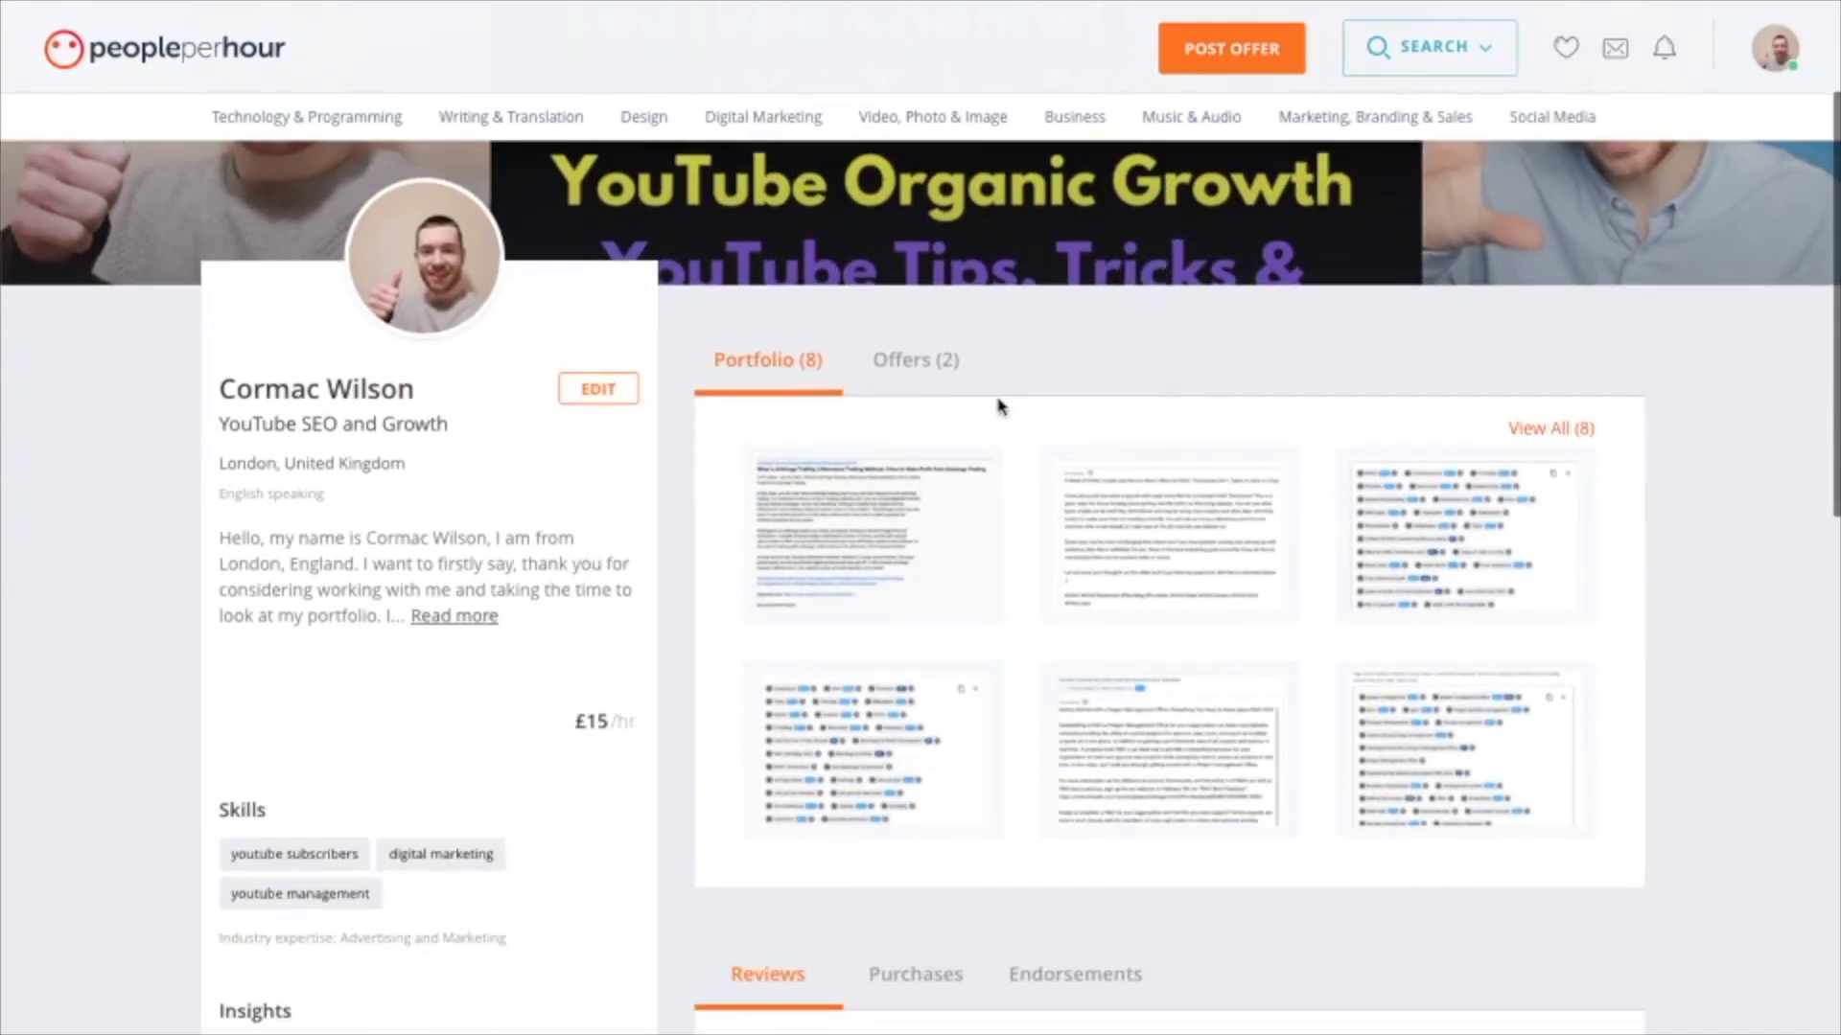
left_click(949, 377)
scroll(949, 380, "down", 1)
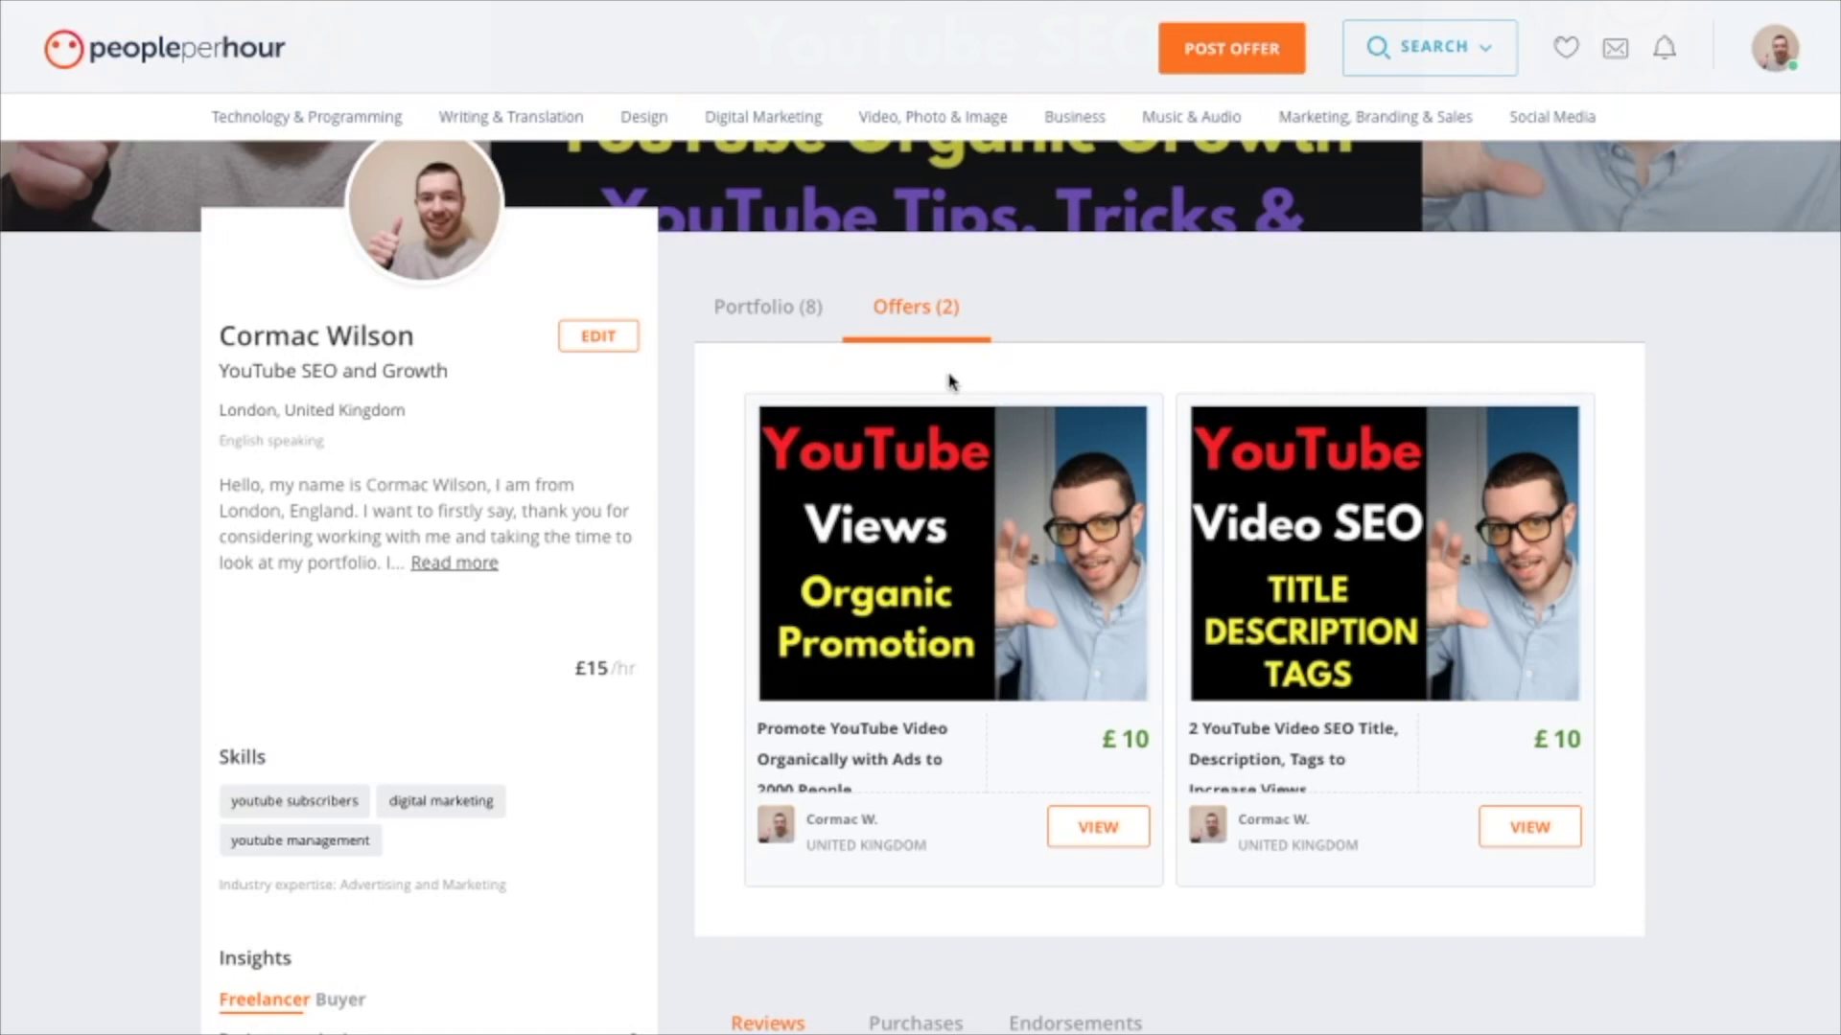
scroll(949, 382, "up", 3)
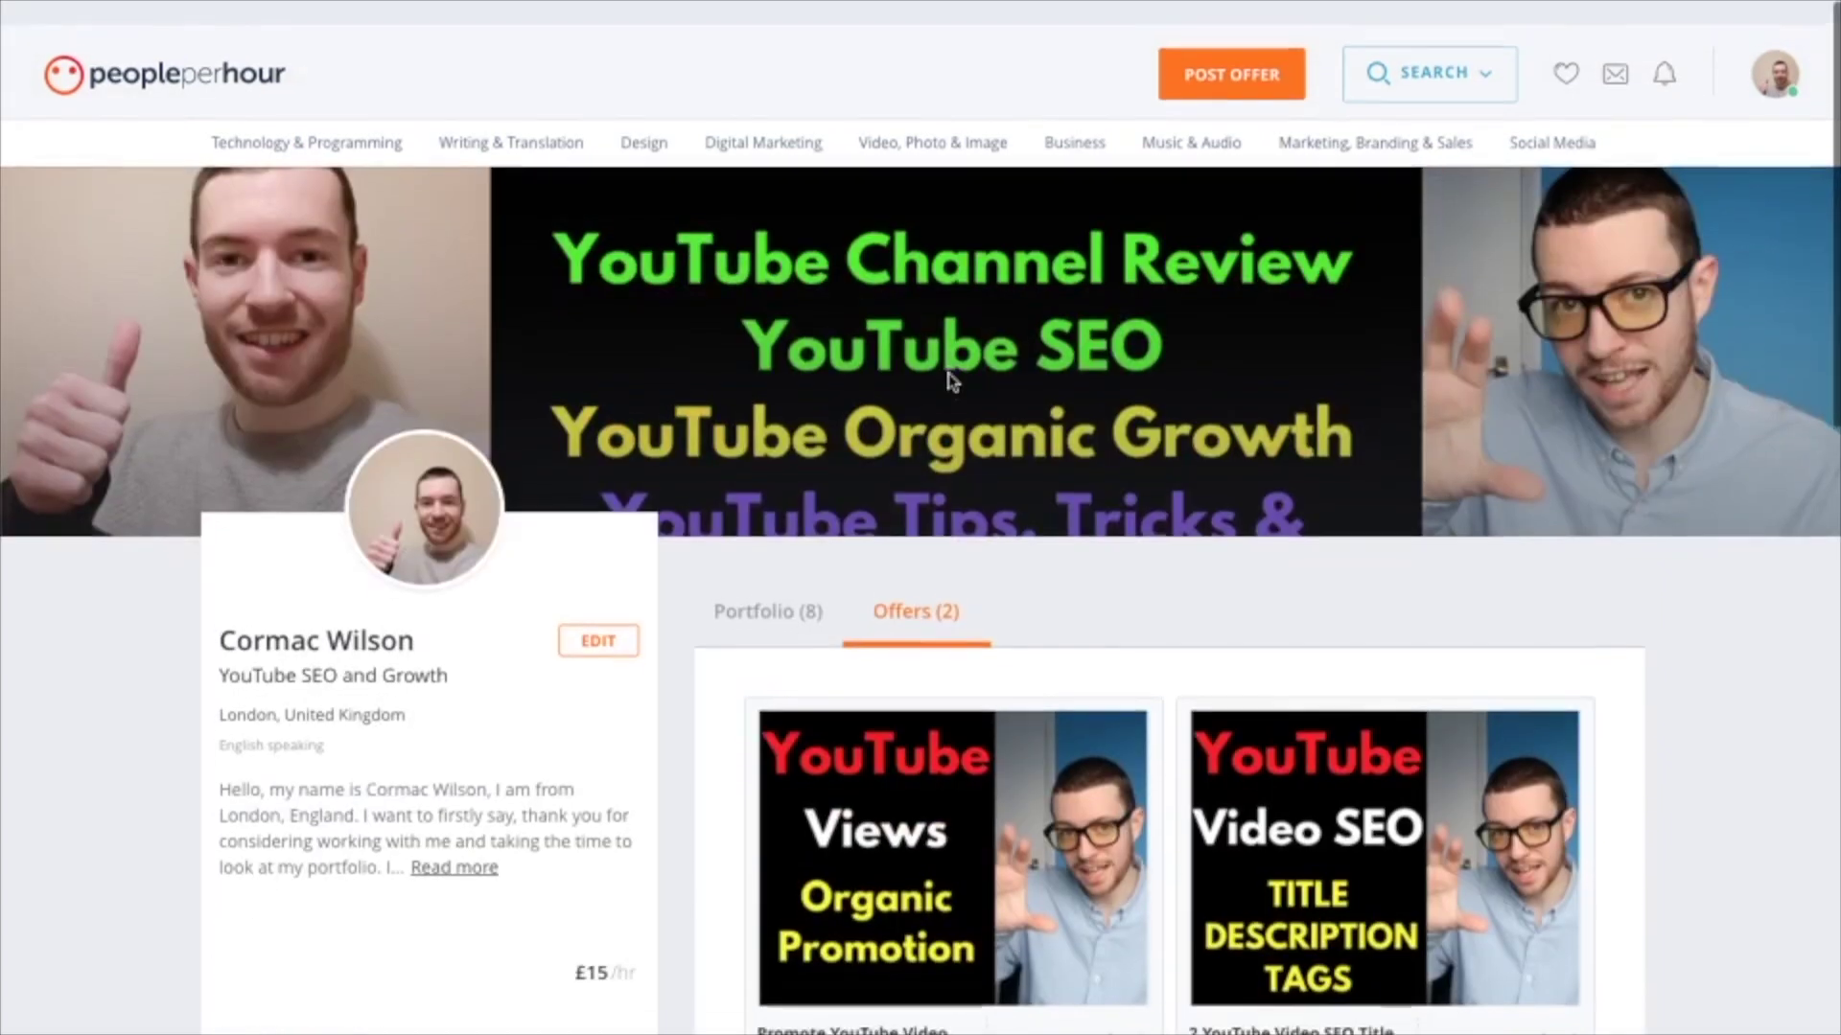
Return to the dashboard and review the project invitations, profile views chart and CERT ranking.
left_click(1768, 52)
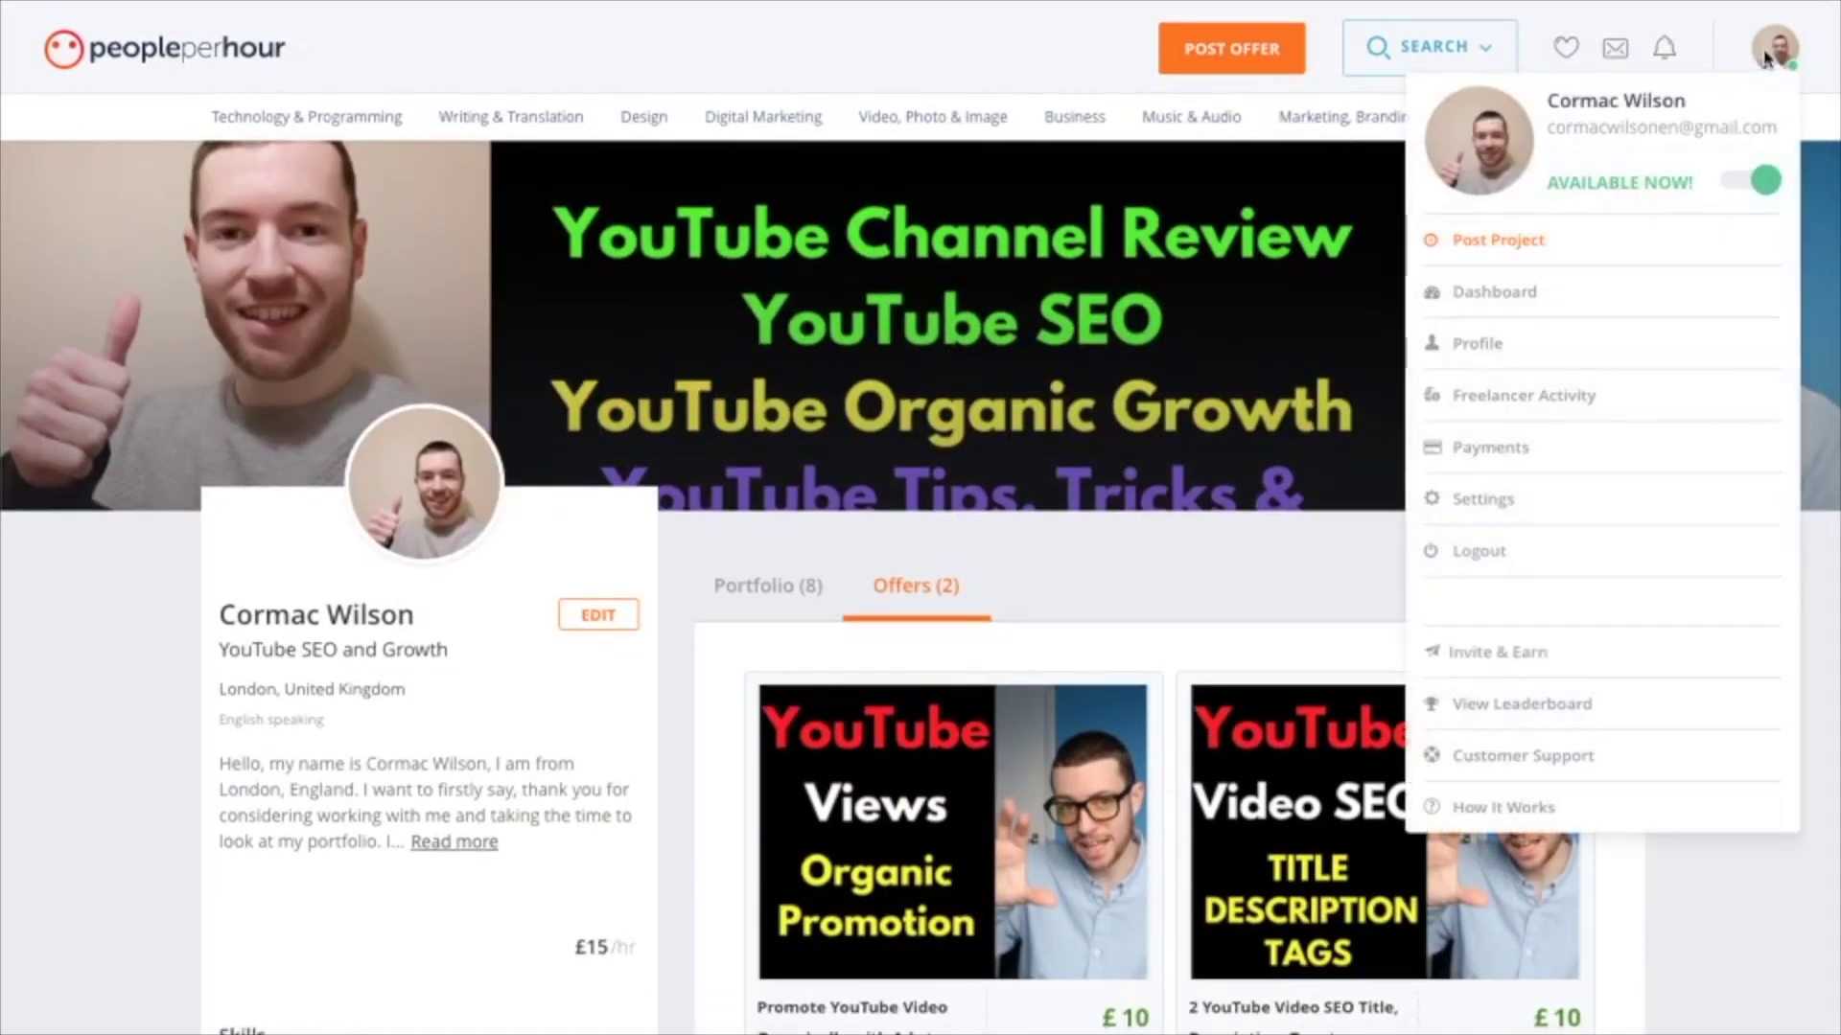
left_click(1516, 295)
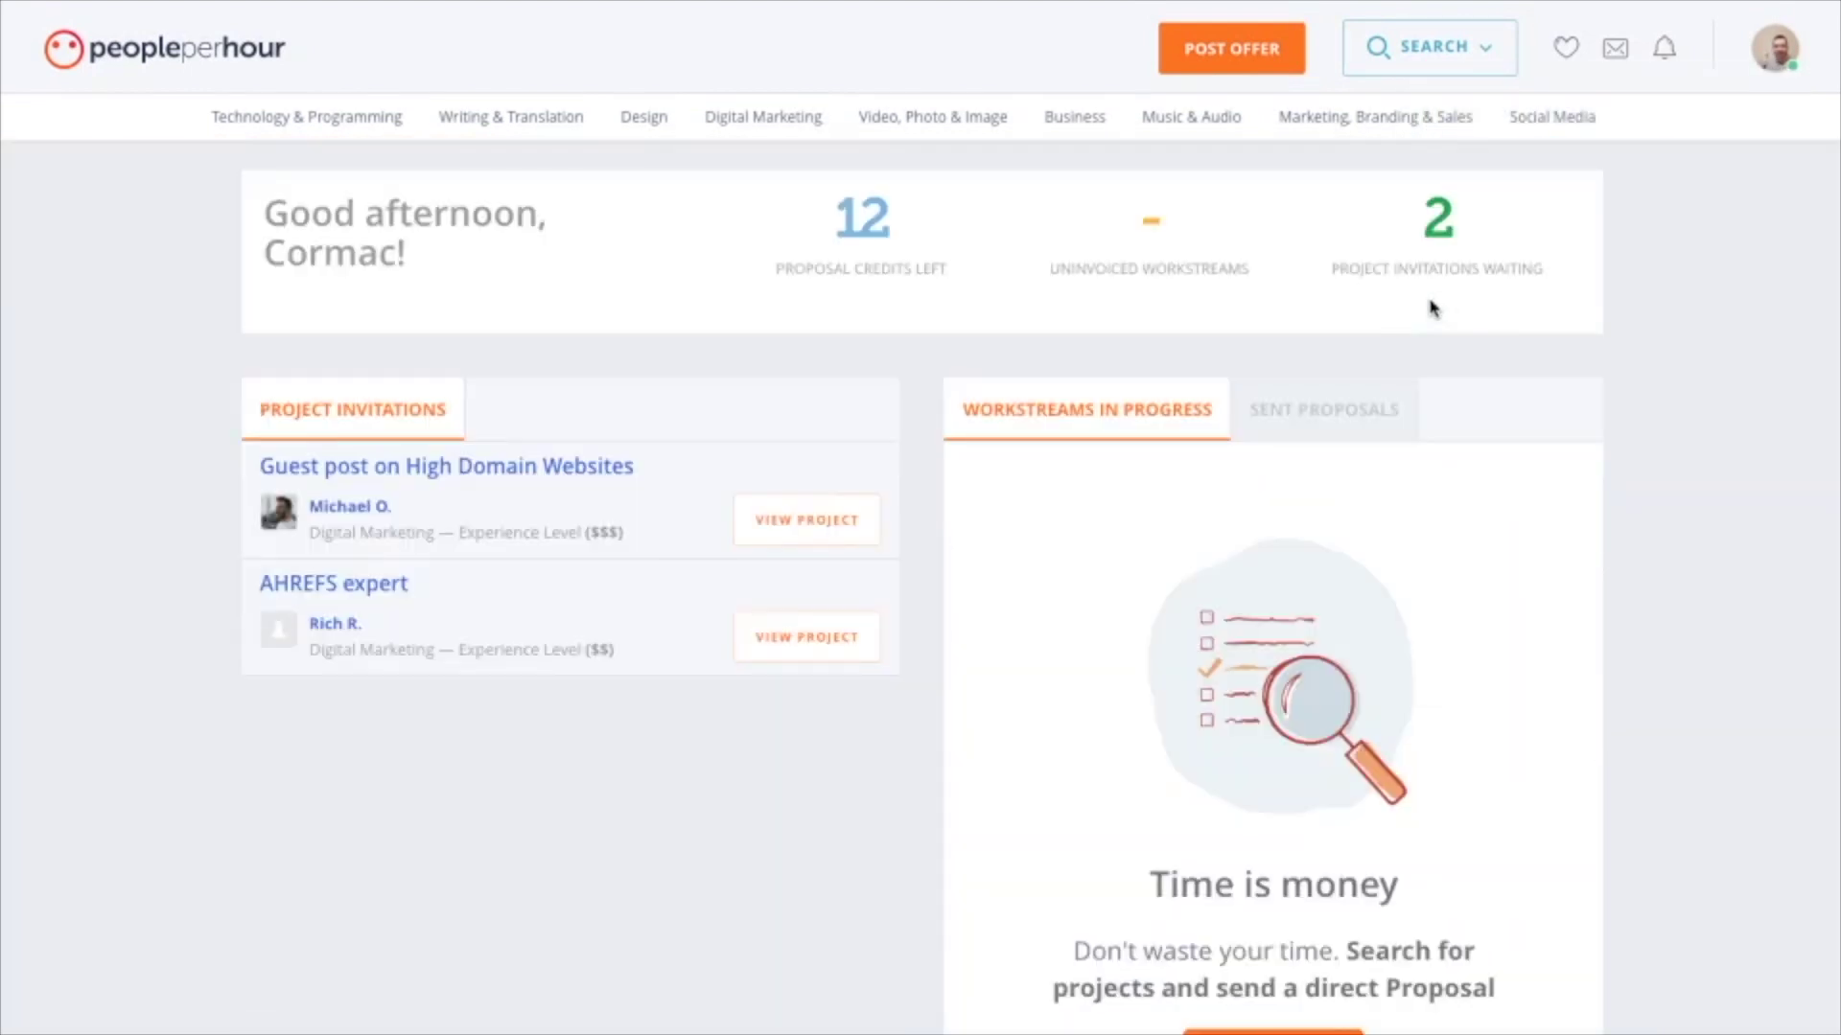
scroll(798, 399, "down", 5)
scroll(841, 402, "down", 1)
scroll(1010, 415, "up", 5)
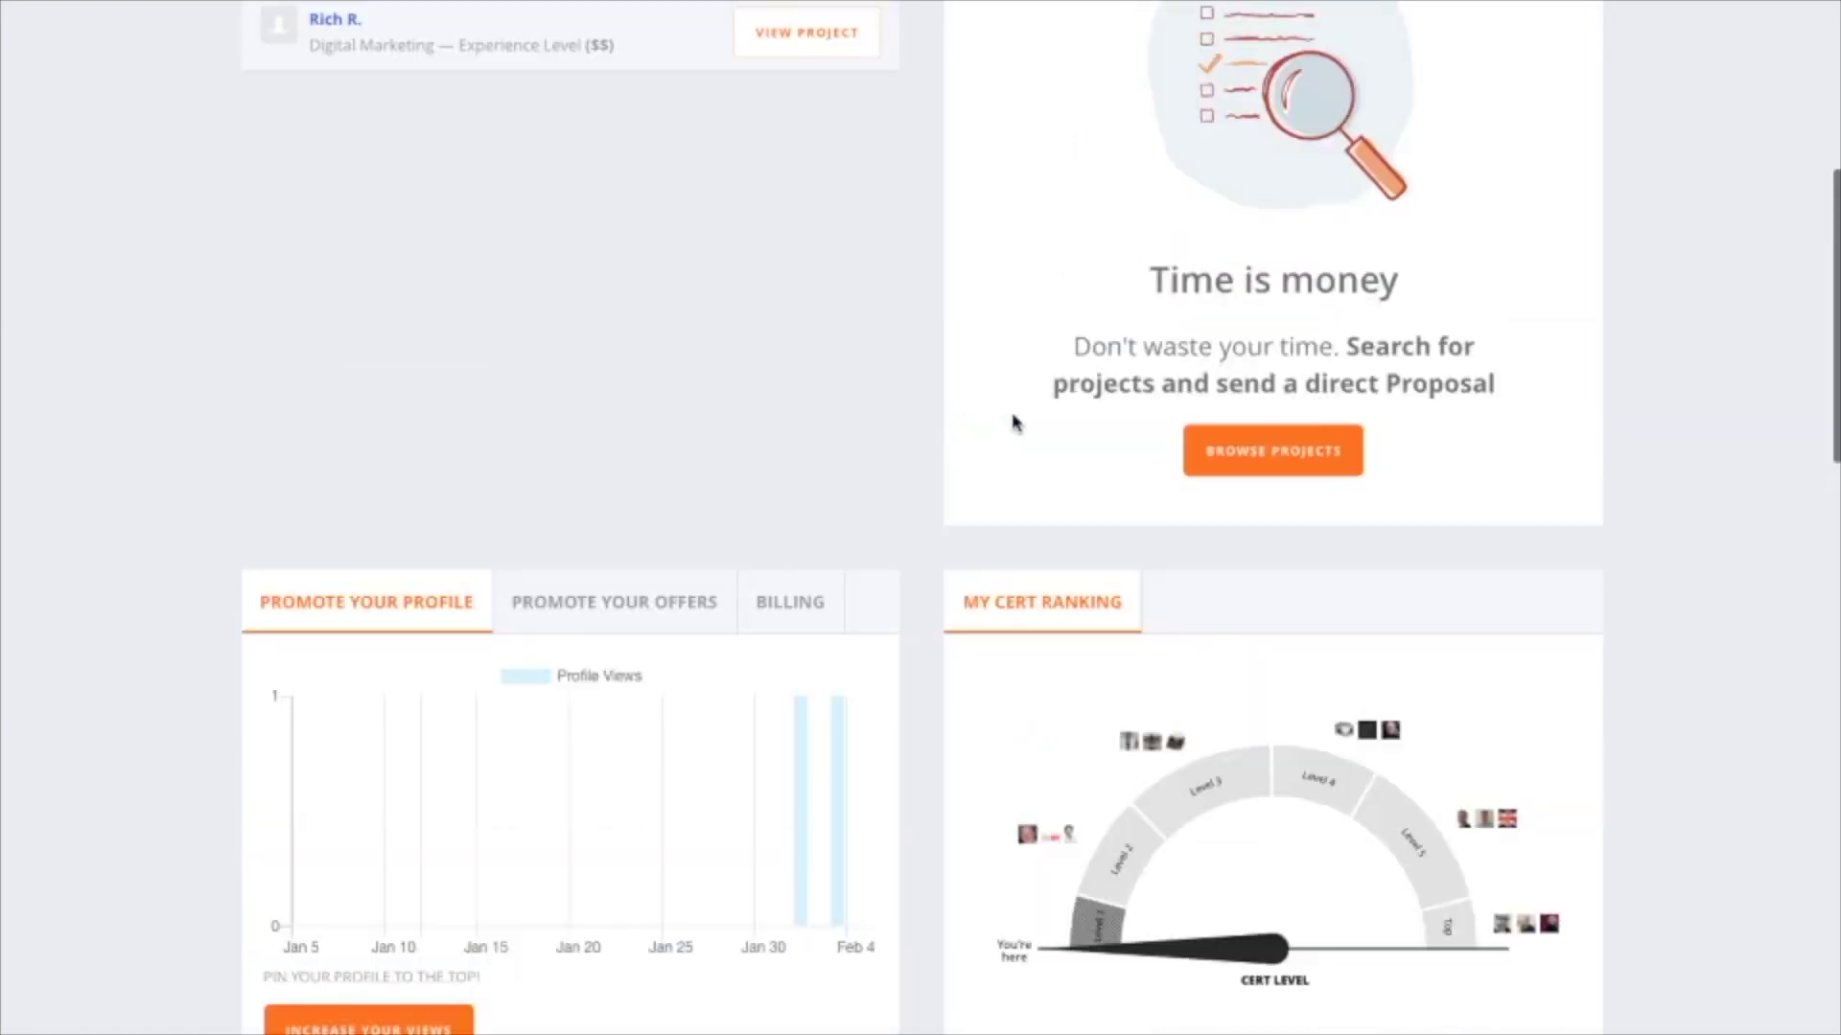
scroll(1014, 419, "down", 5)
scroll(1014, 422, "down", 1)
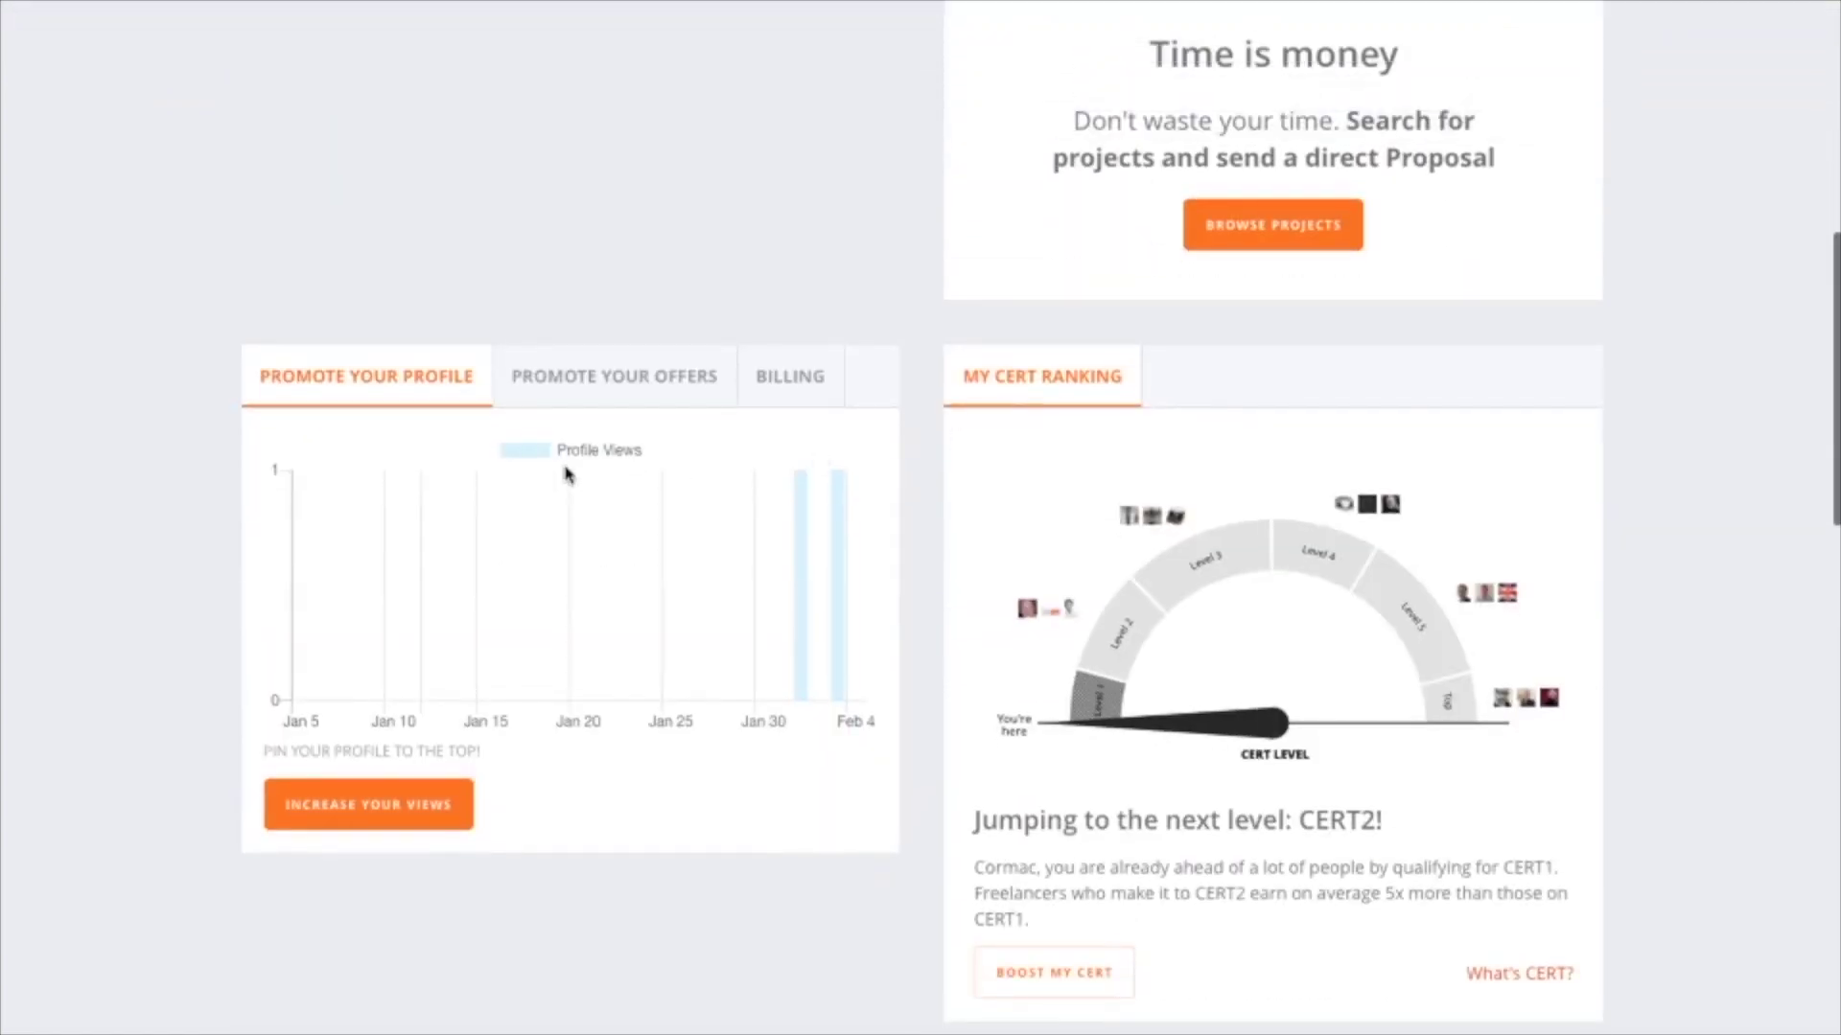
Show the dashboard's offer promotion section and go to the list of offers that can be featured.
left_click(651, 380)
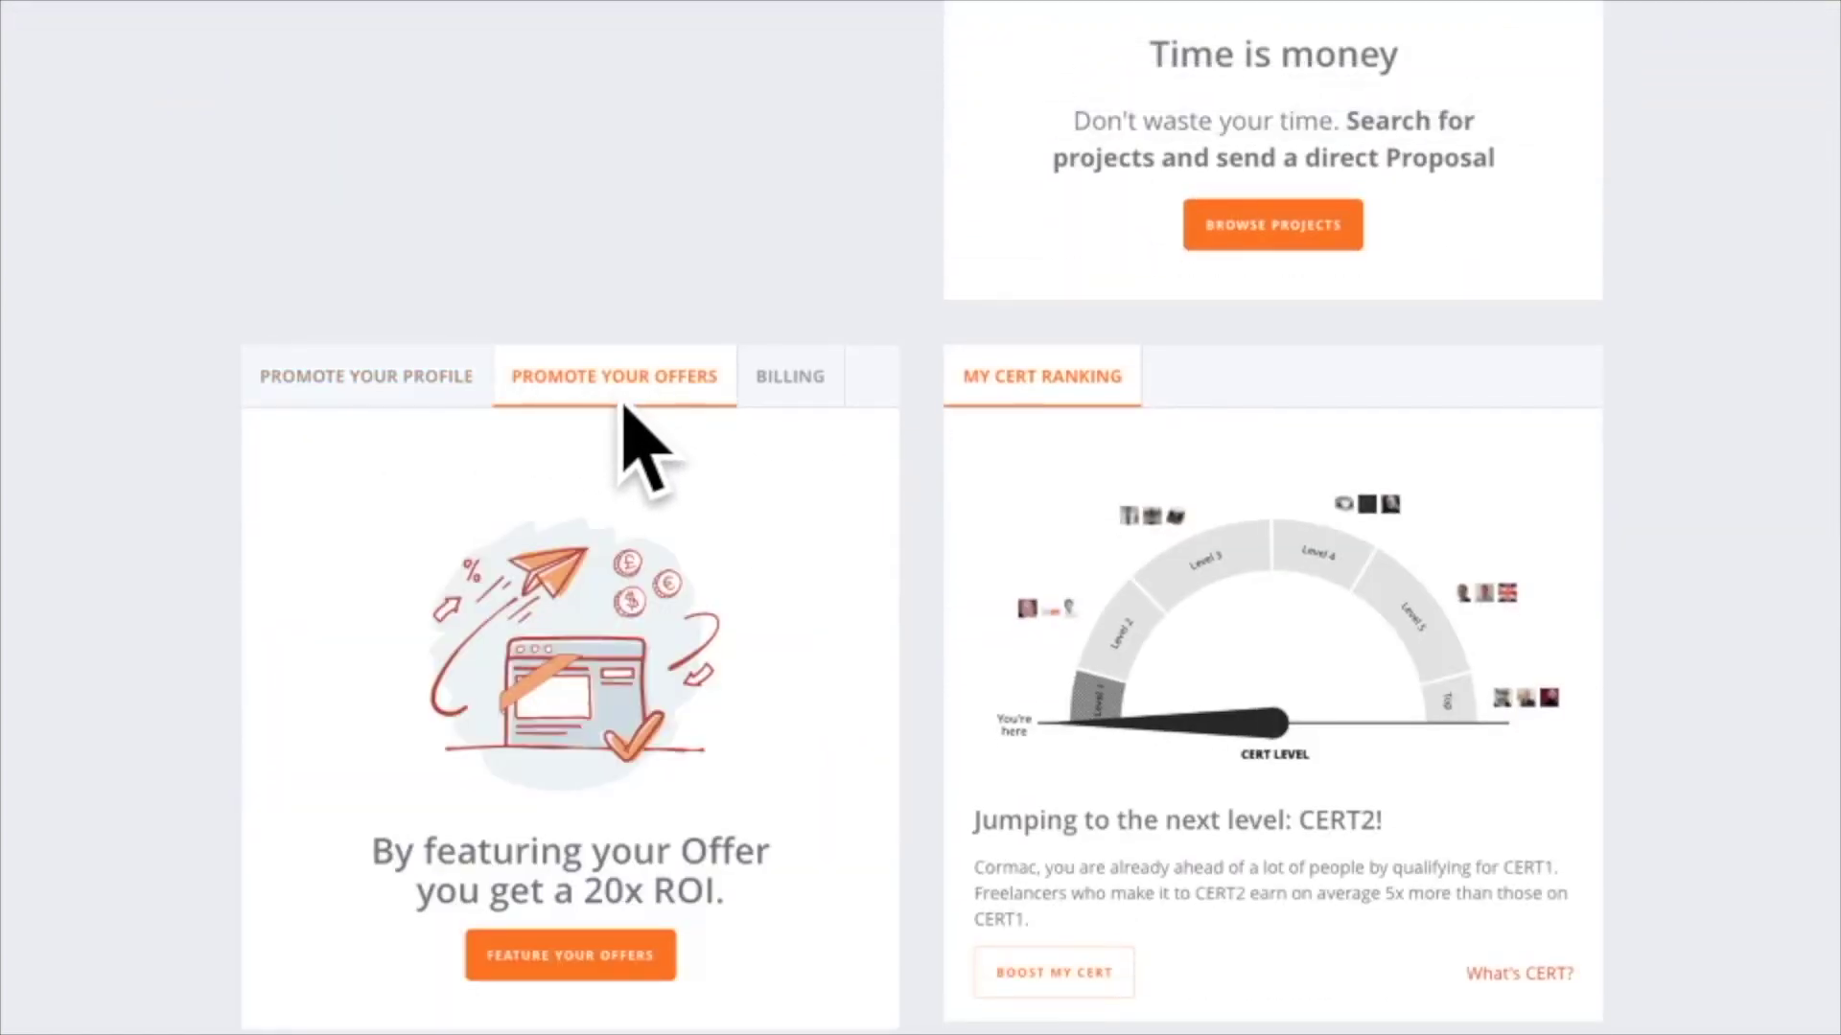
scroll(580, 383, "down", 1)
scroll(587, 383, "down", 1)
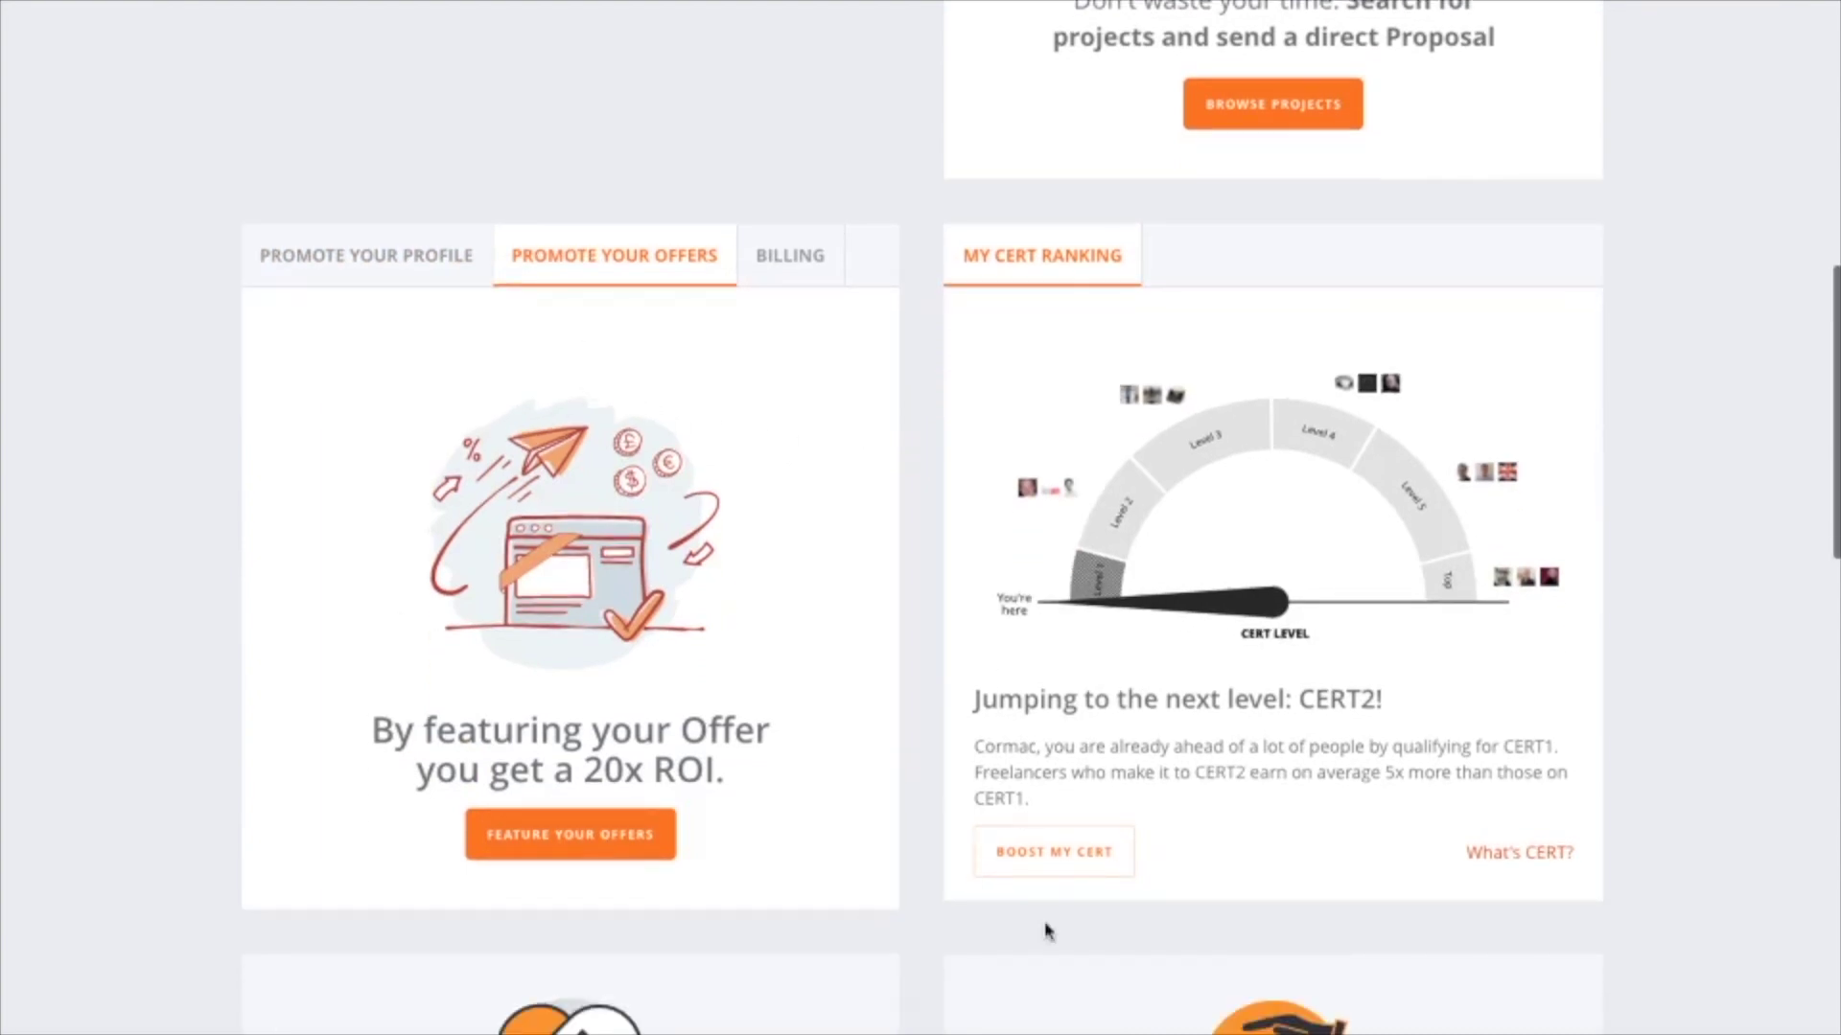
left_click(587, 844)
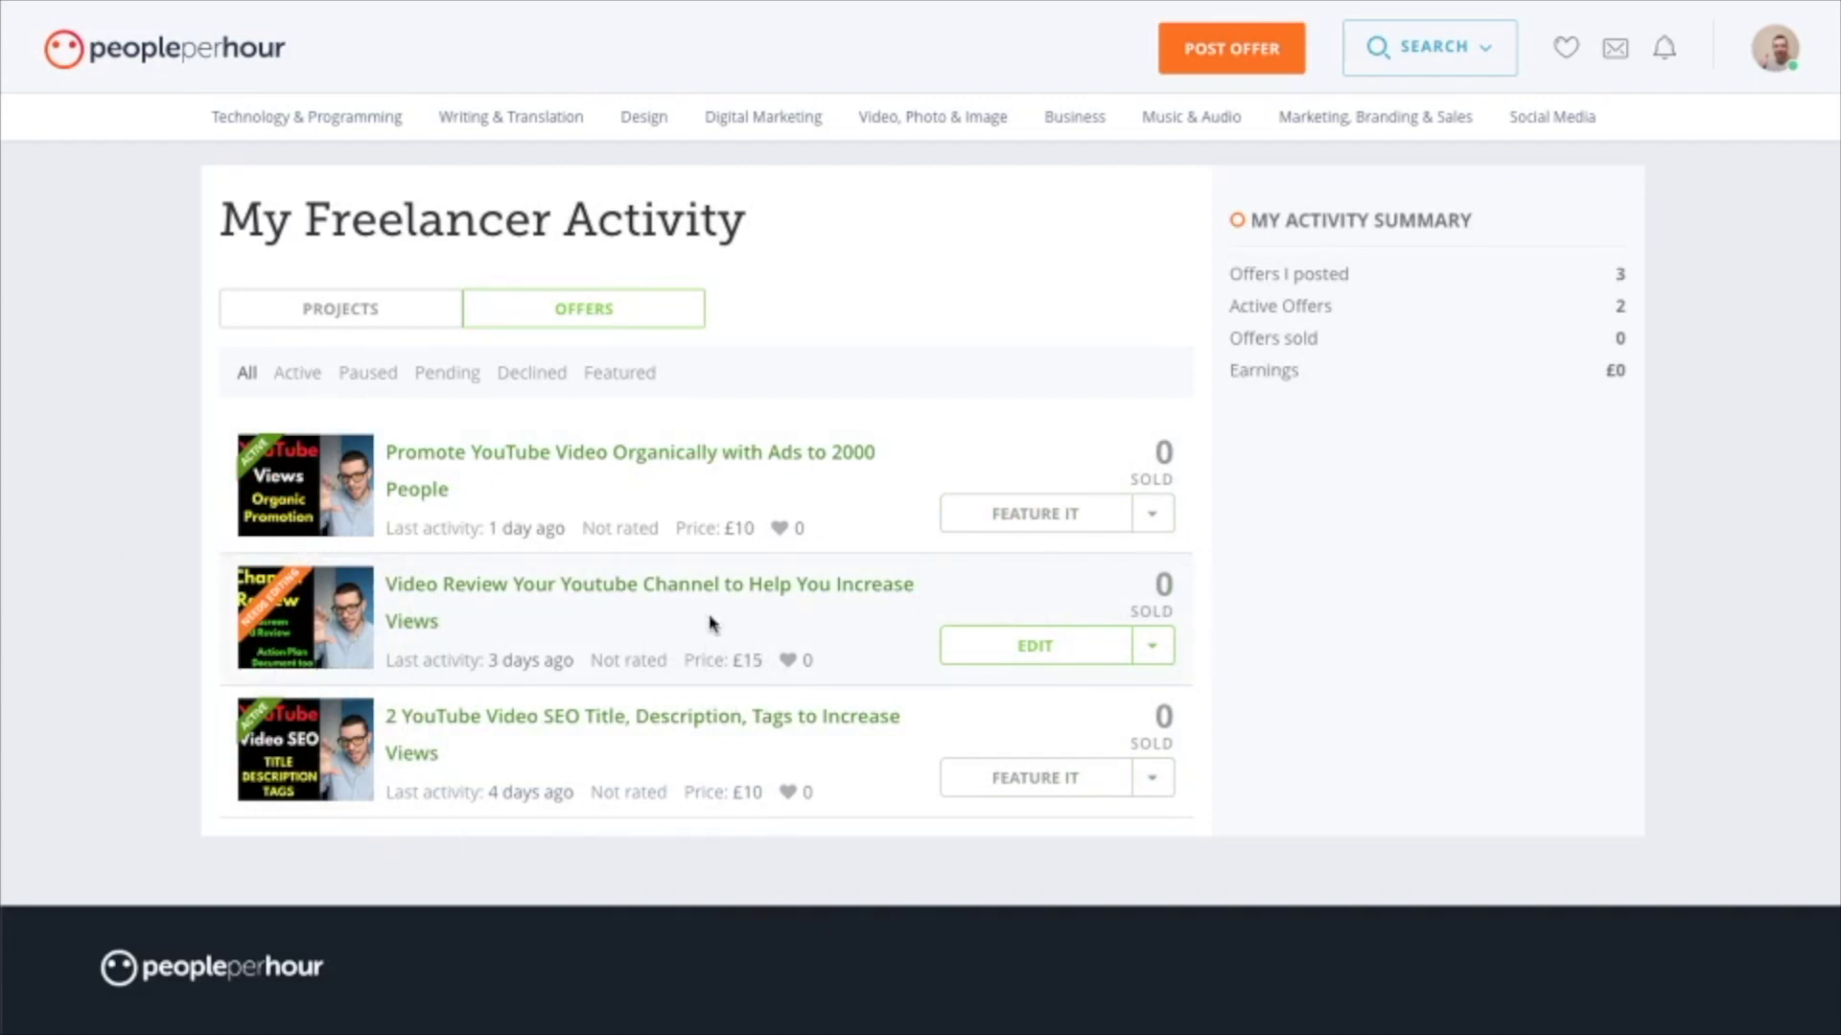
Open the YouTube channel video review offer for editing, look over its form, and return to the offers list.
left_click(1014, 657)
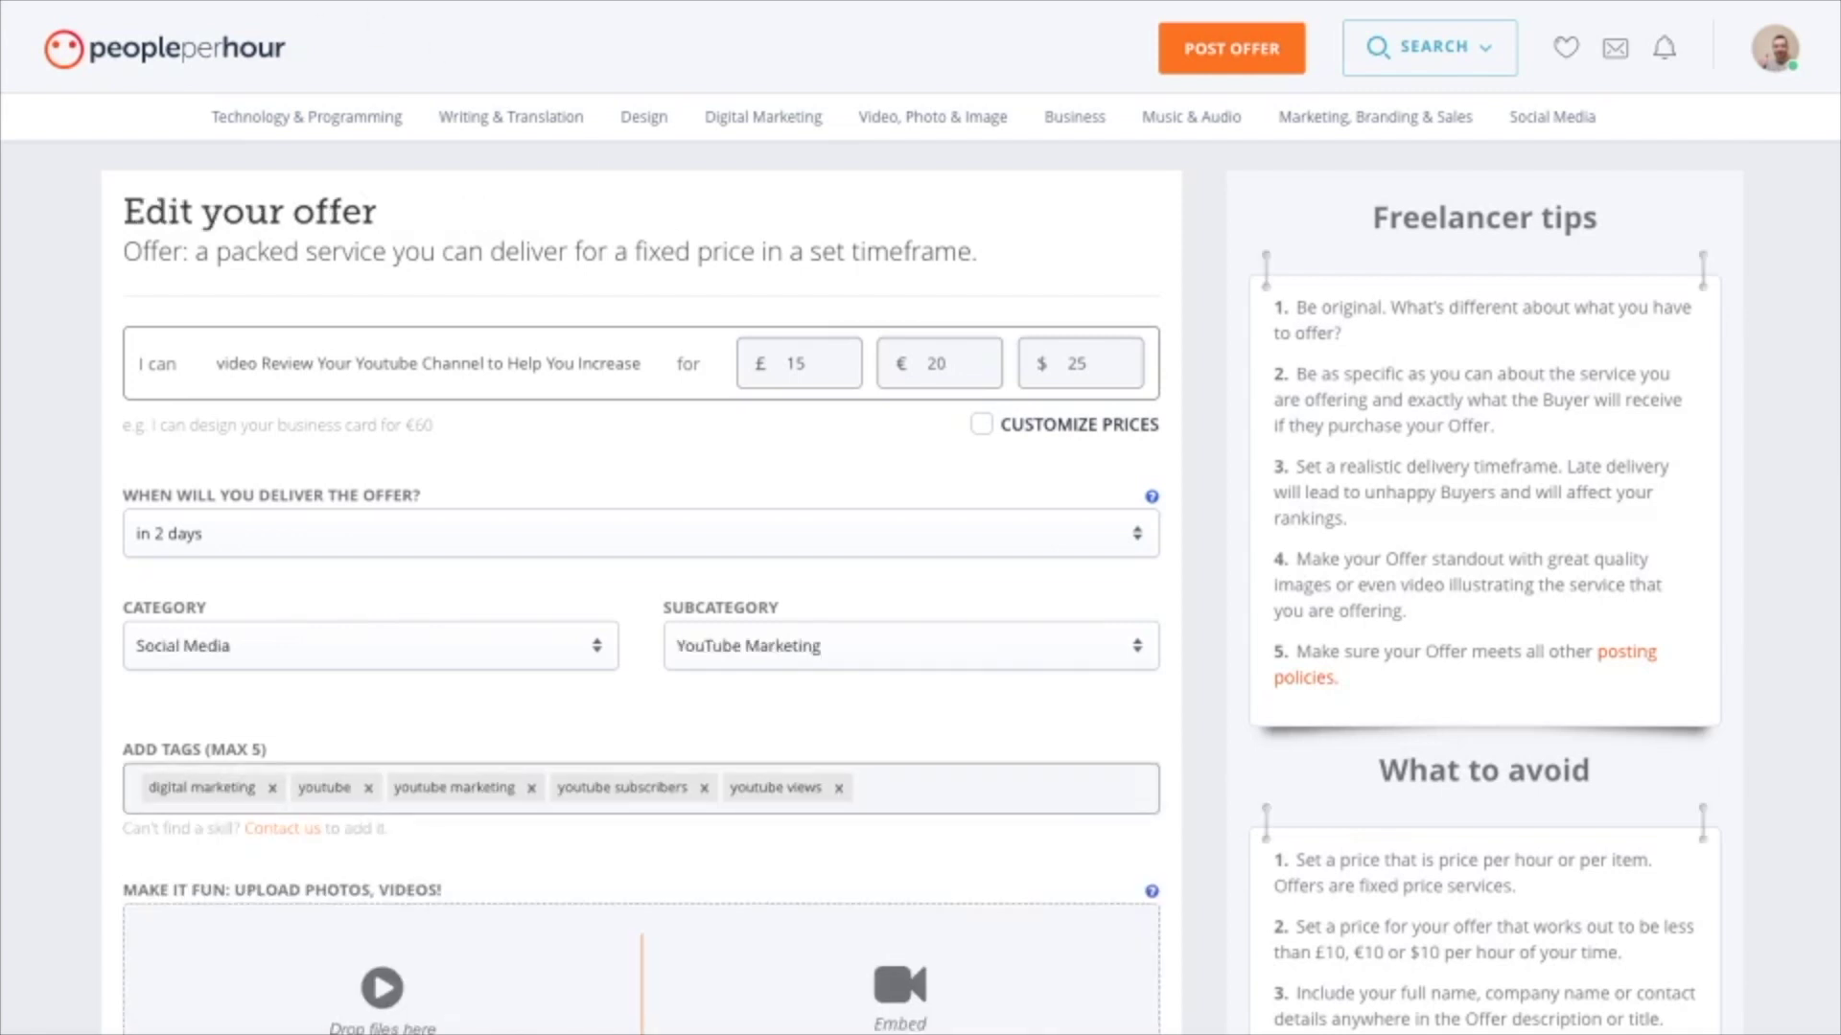
key("alt+Left")
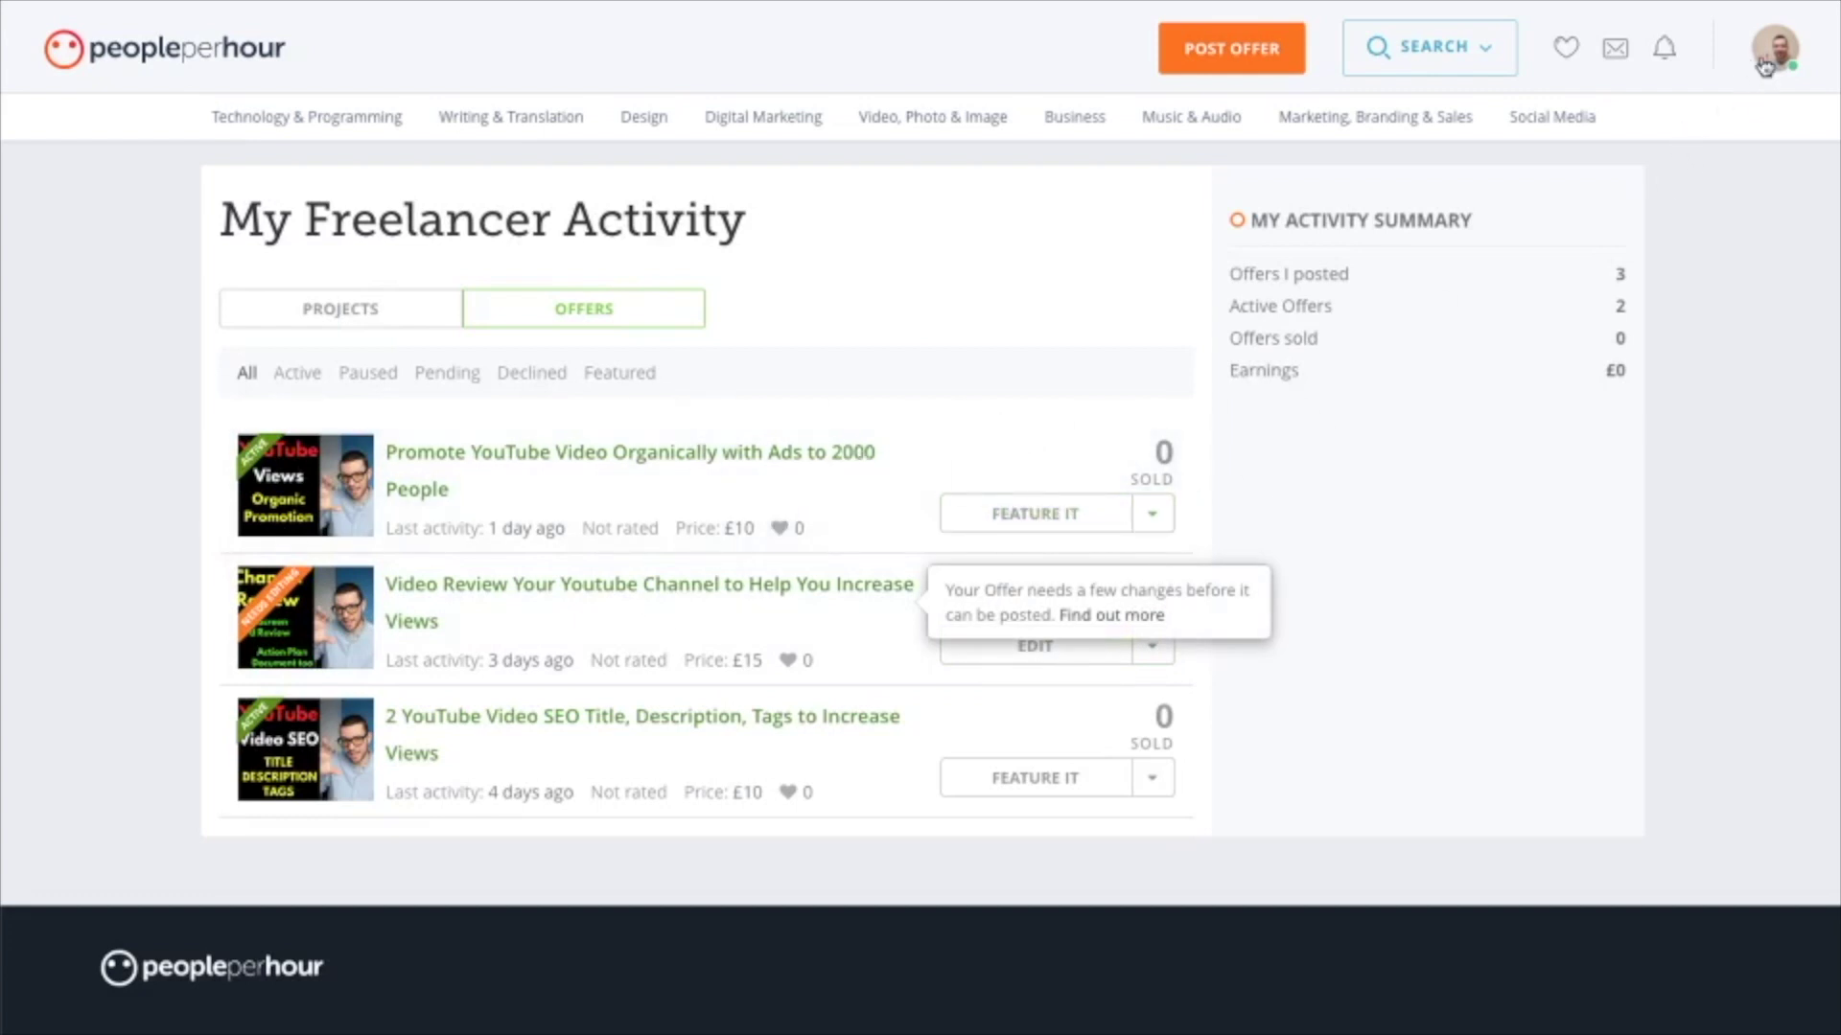
scroll(1627, 215, "up", 1)
scroll(1627, 216, "down", 1)
Check the favourites, workstreams and notifications, and open the project from the most recent bid invitation.
left_click(1565, 54)
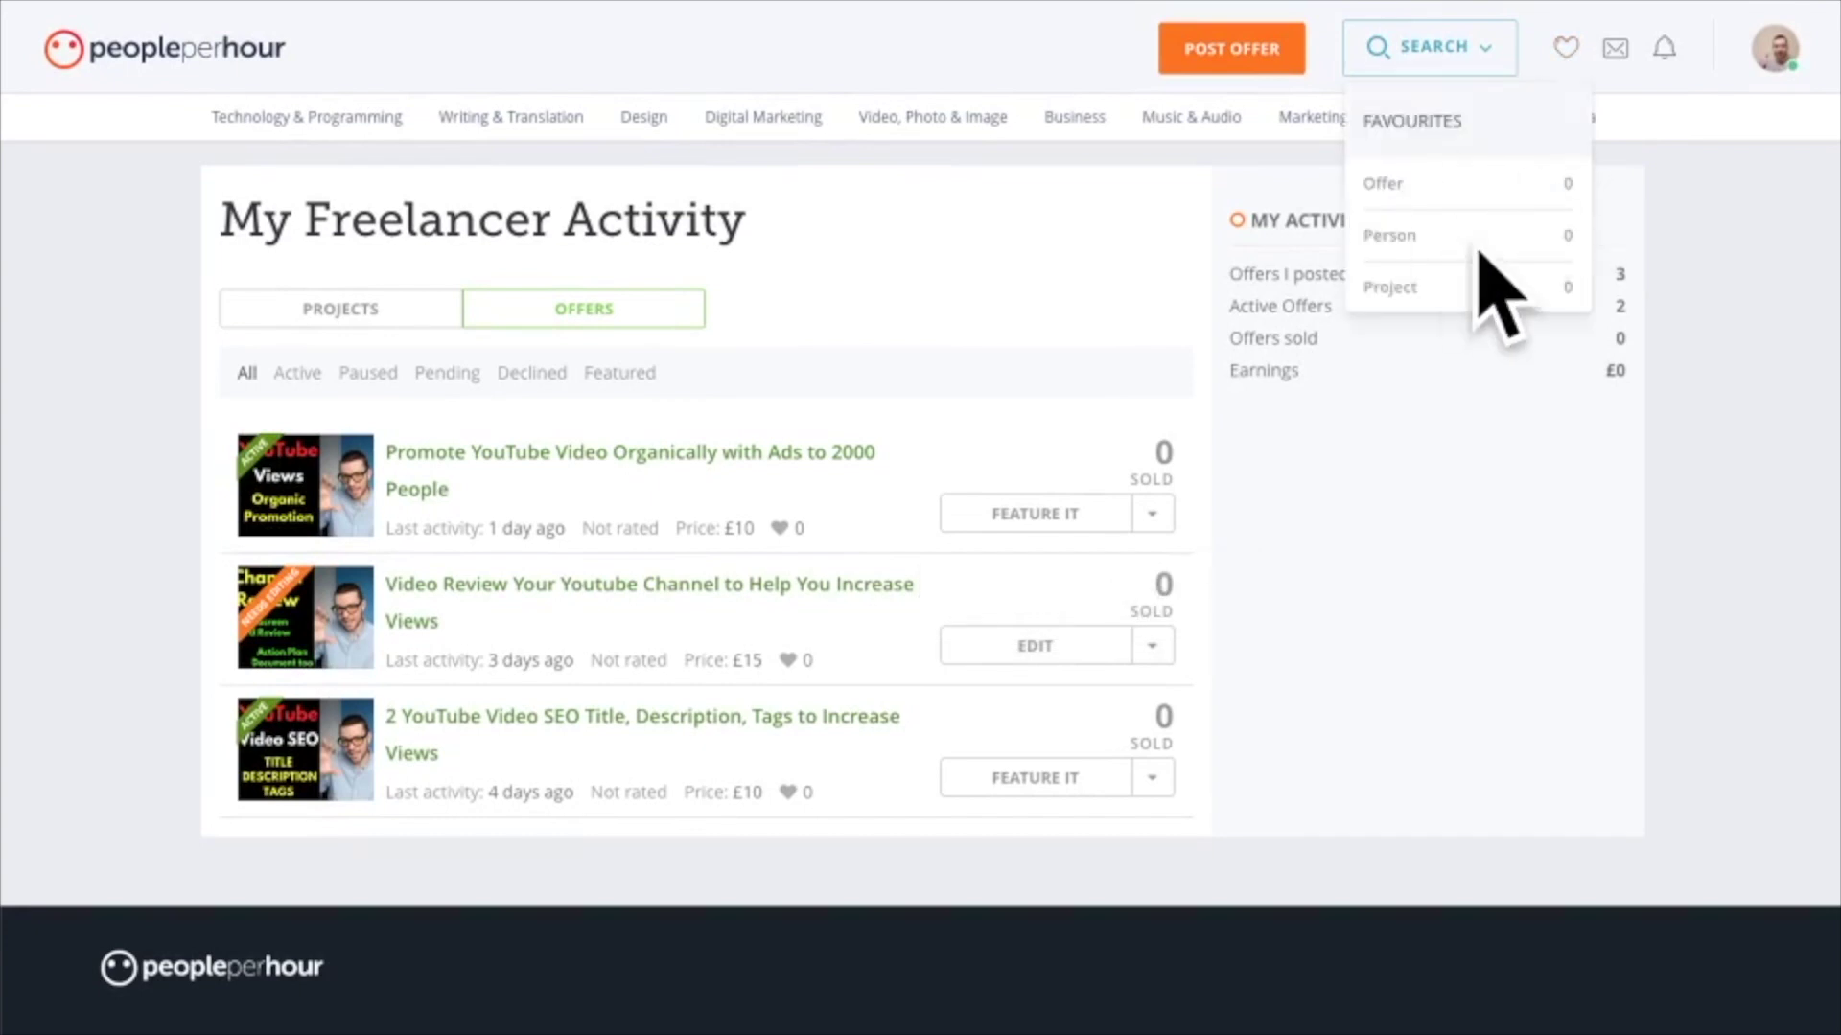
left_click(1616, 48)
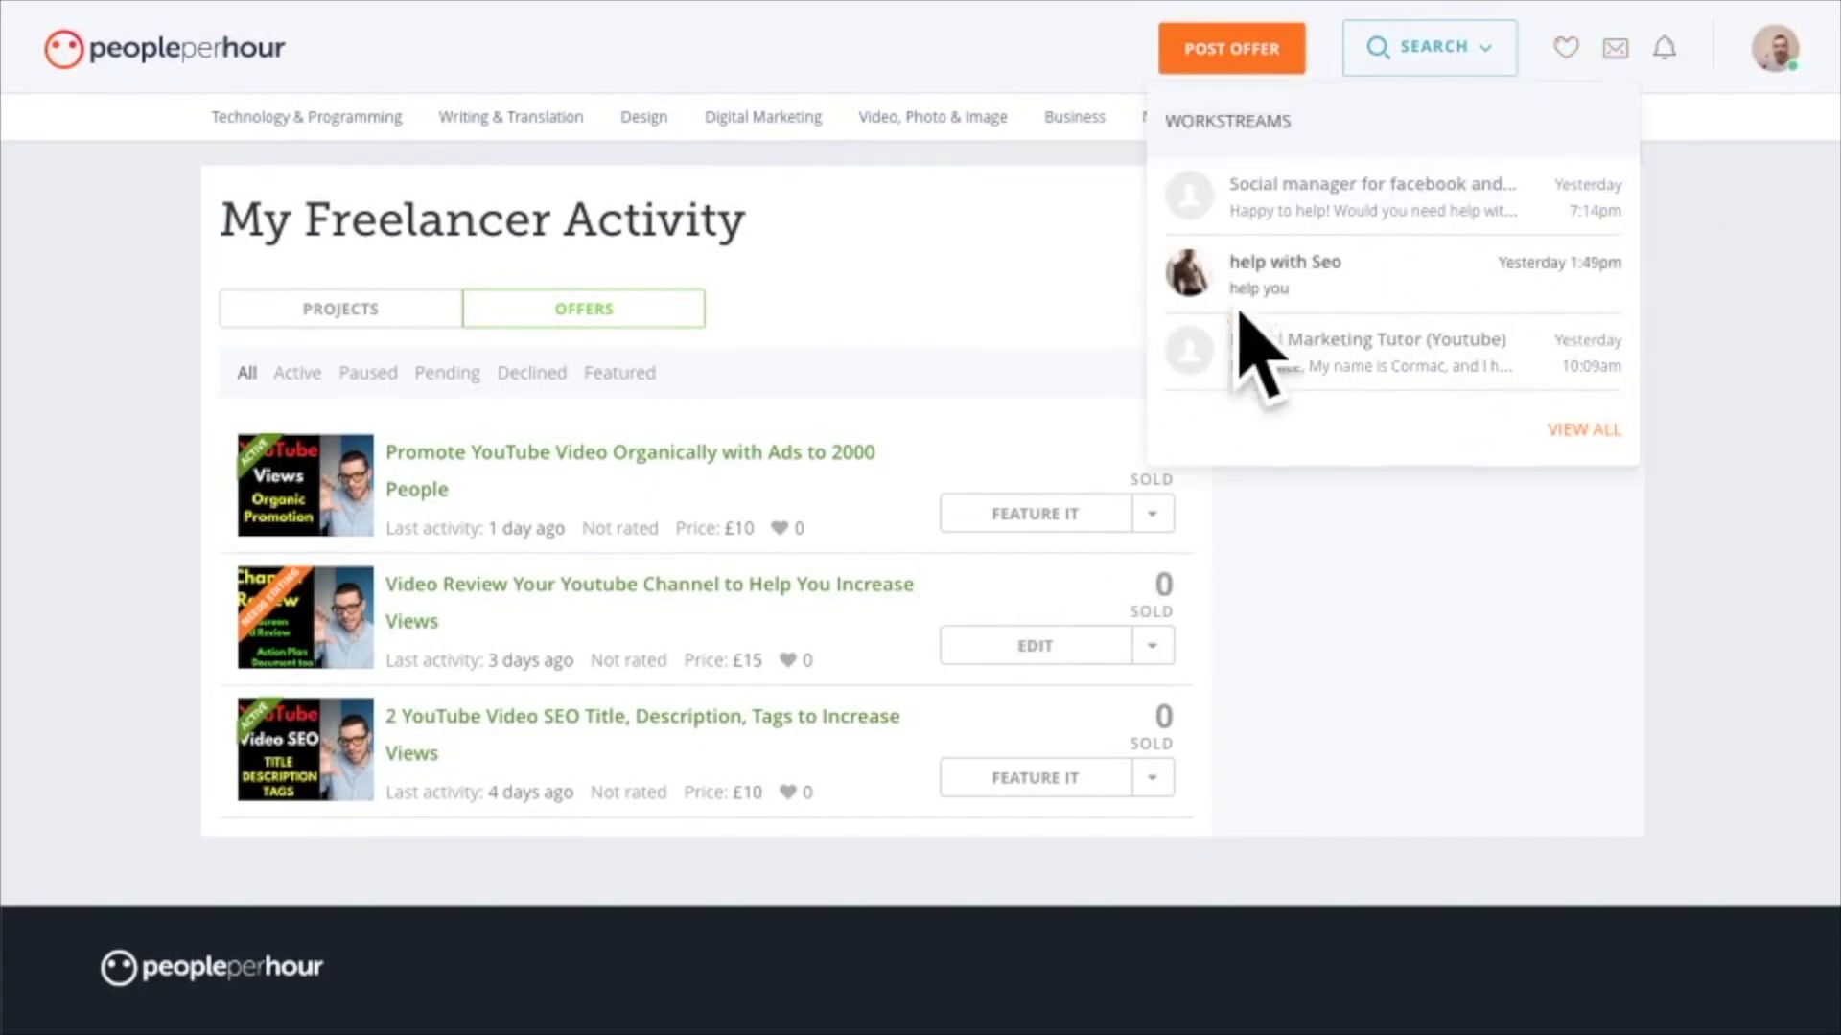
left_click(1664, 50)
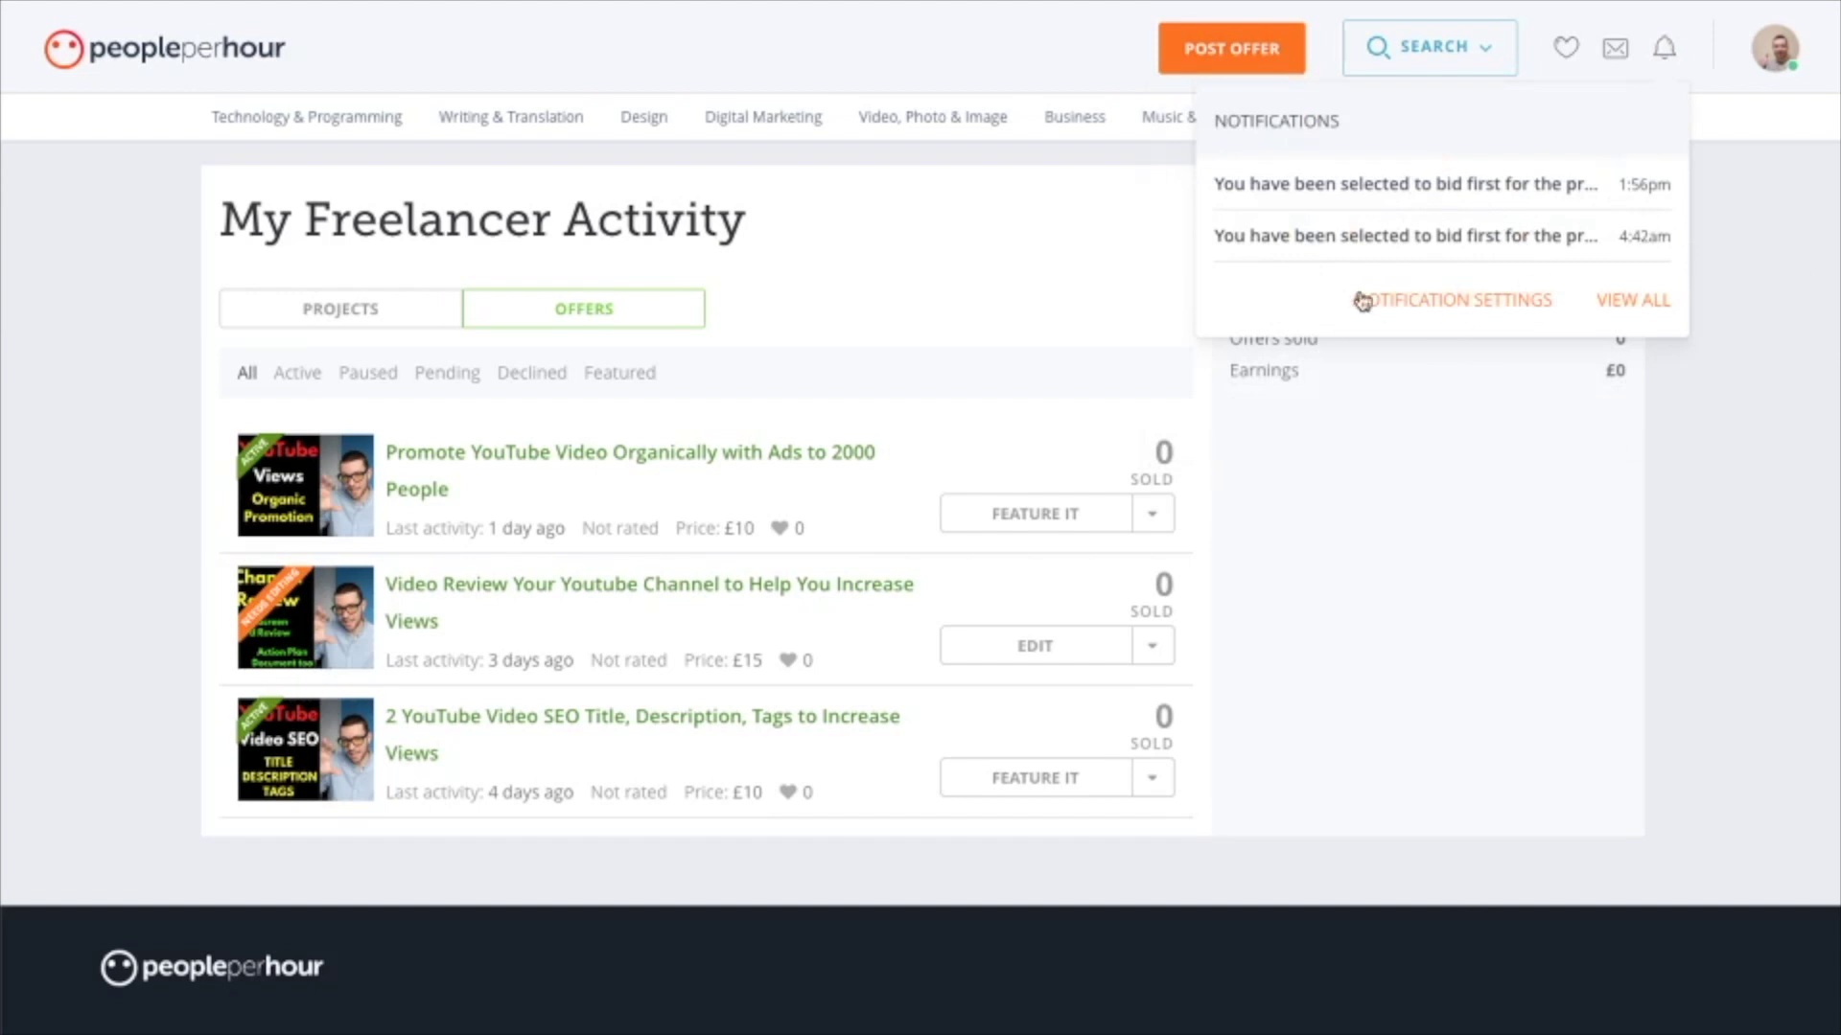
left_click(1471, 202)
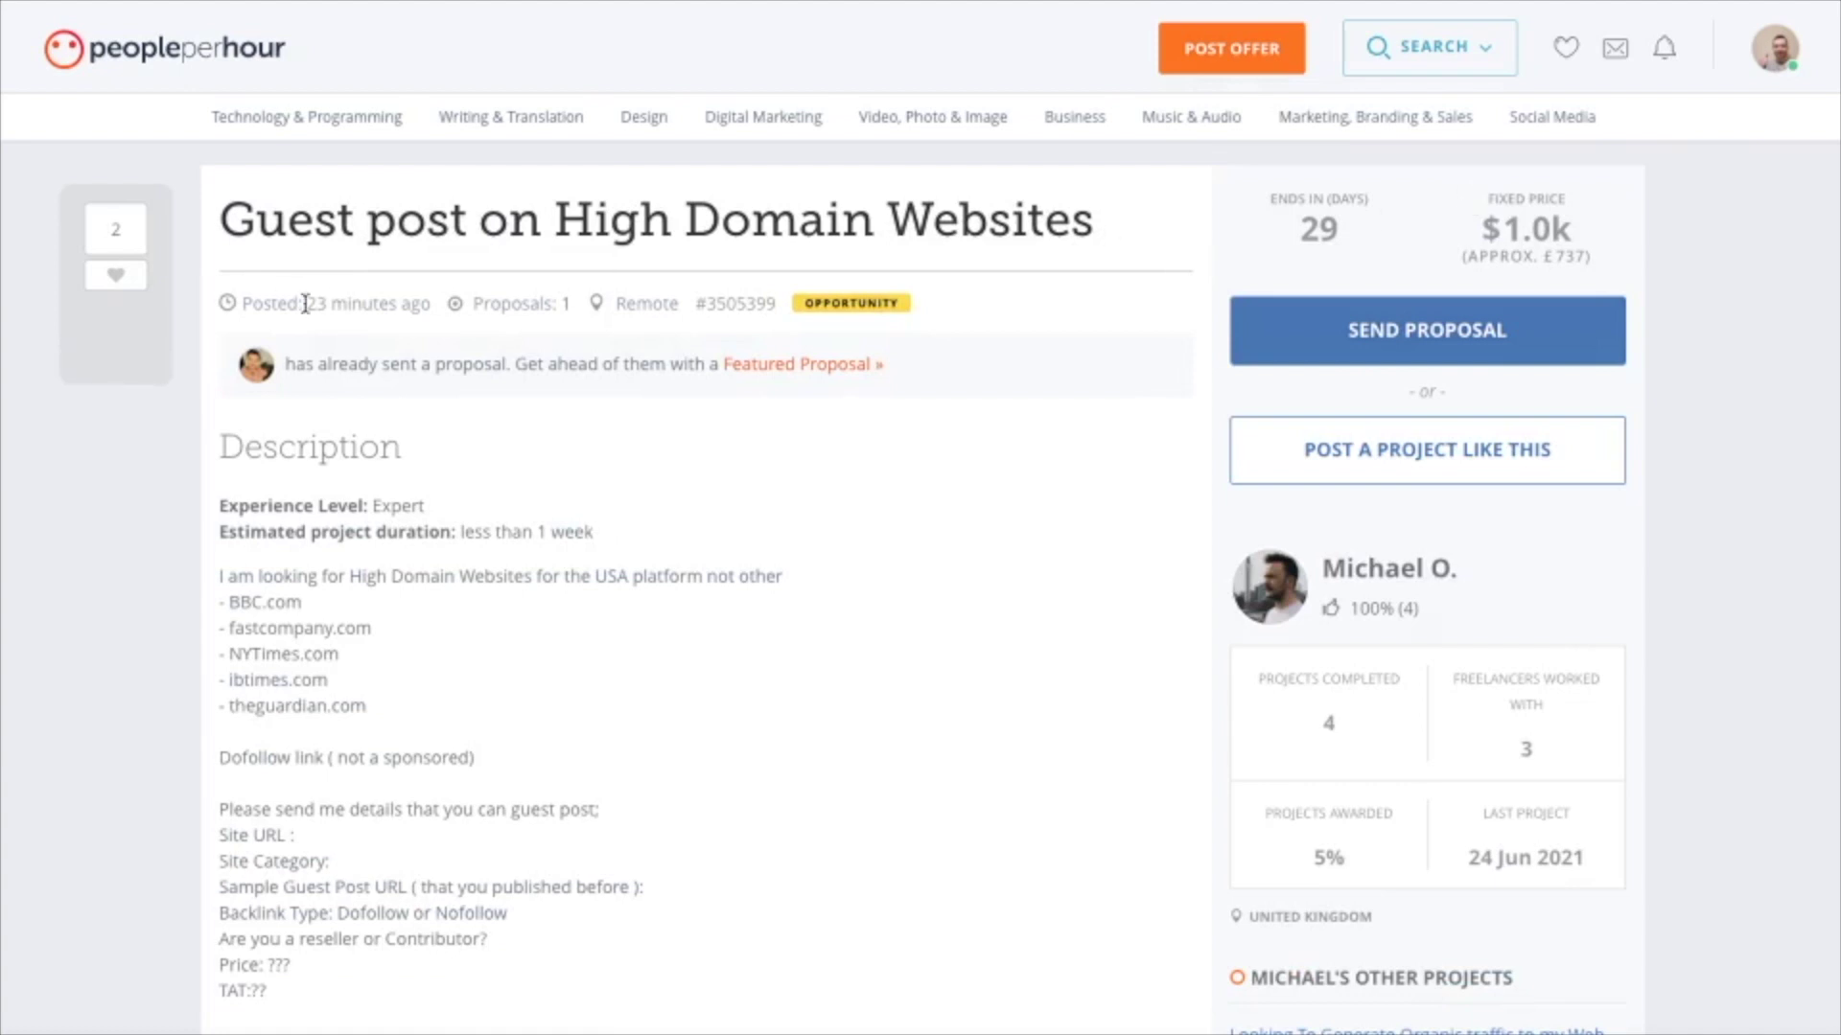
Look over the guest post project's description and proposal form, and open the freelancer activity overview.
scroll(975, 410, "down", 8)
scroll(976, 410, "down", 5)
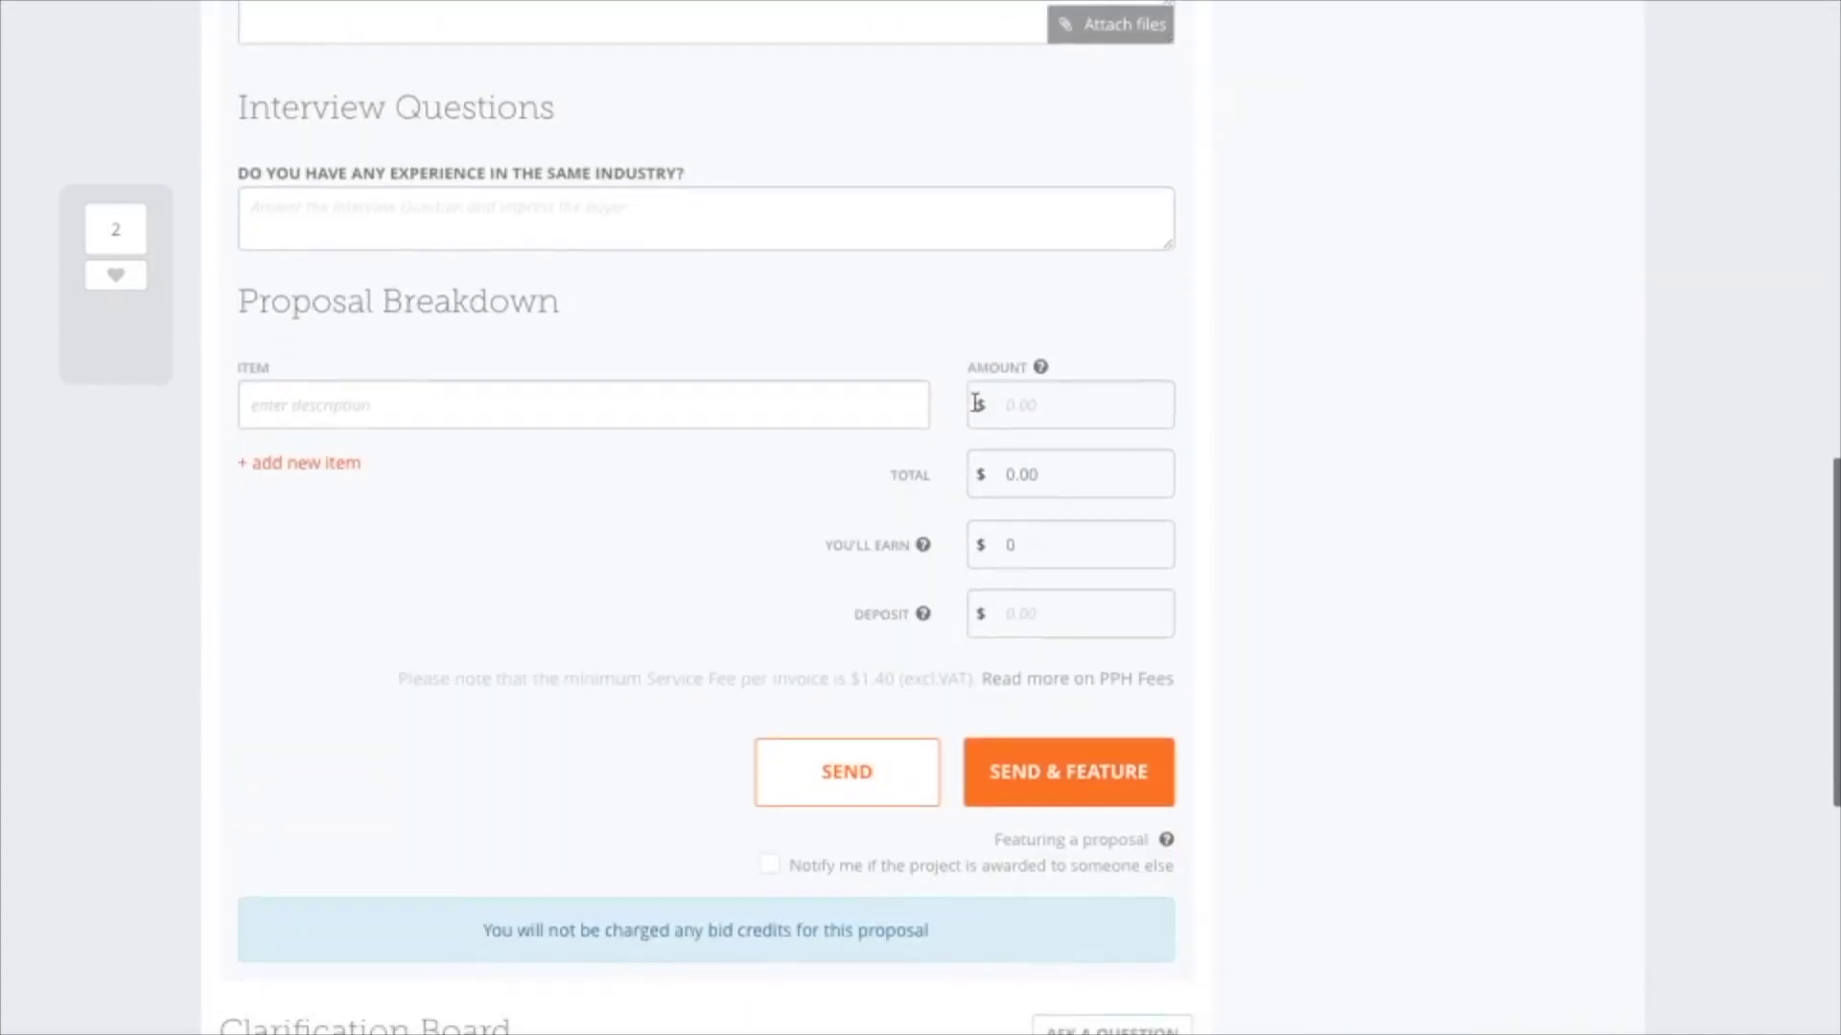
scroll(970, 406, "up", 3)
scroll(991, 438, "down", 1)
scroll(990, 439, "up", 11)
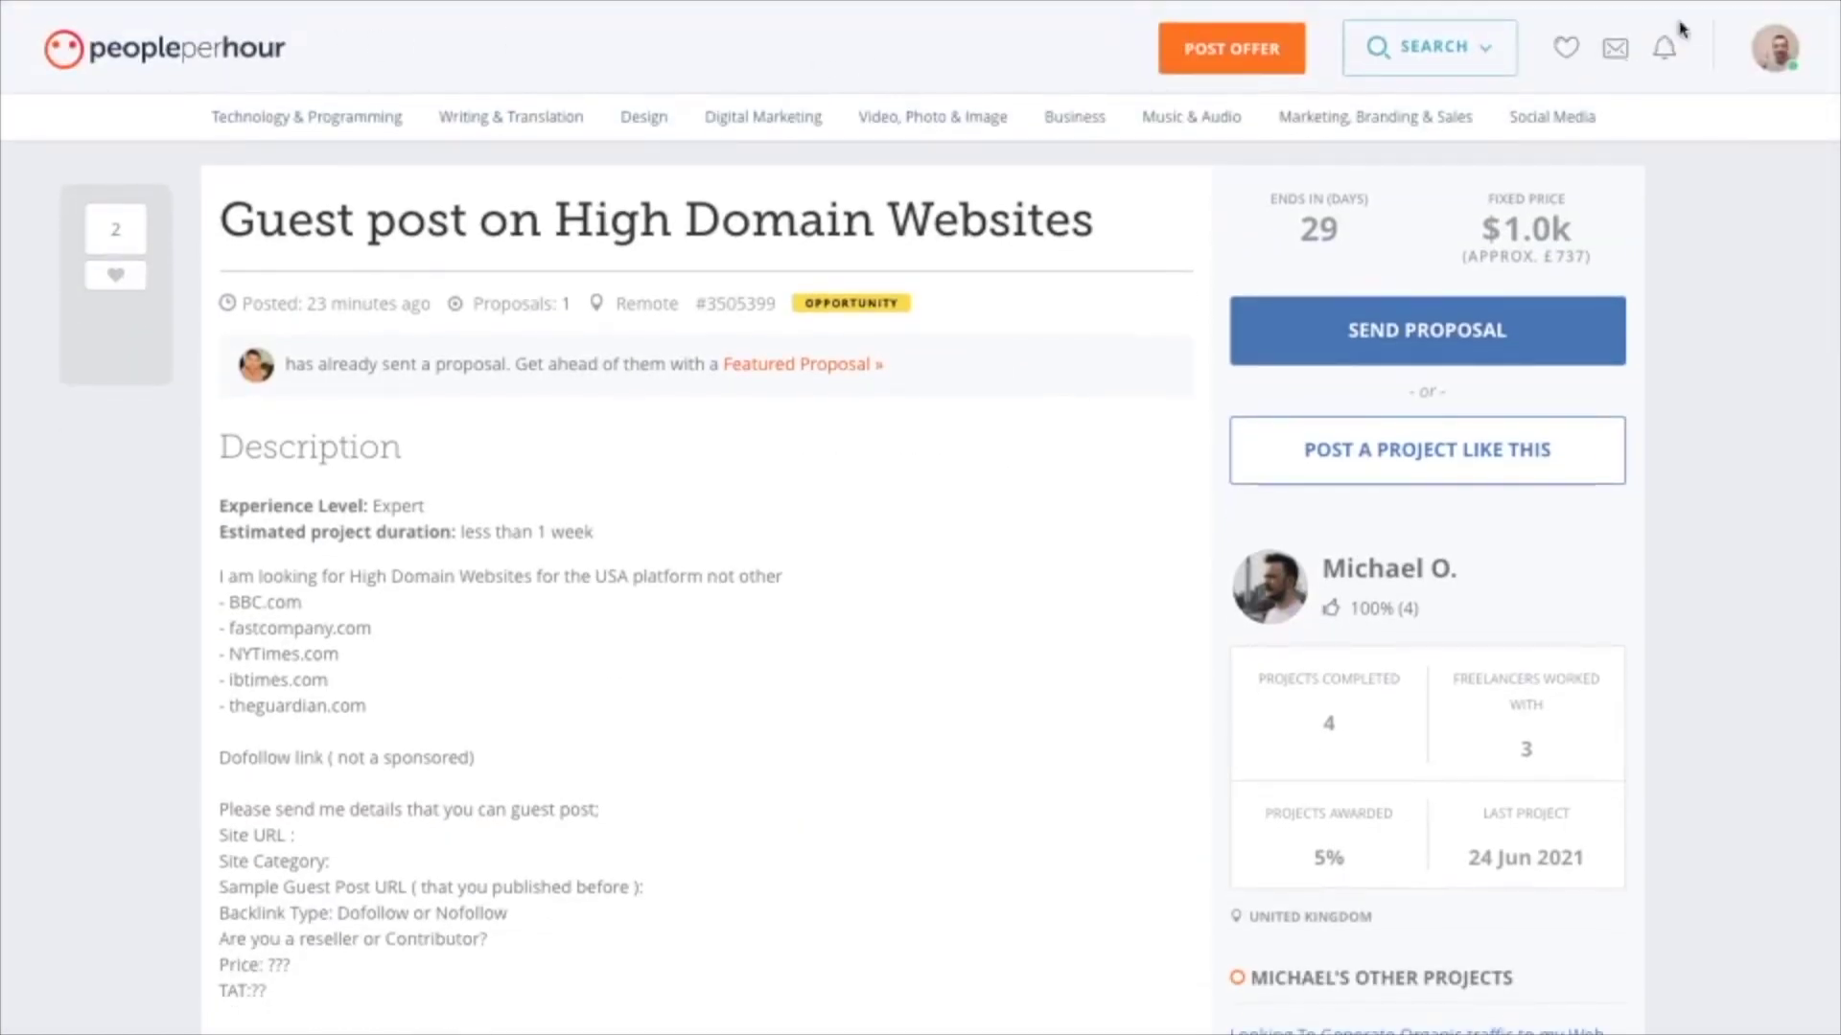
left_click(1797, 59)
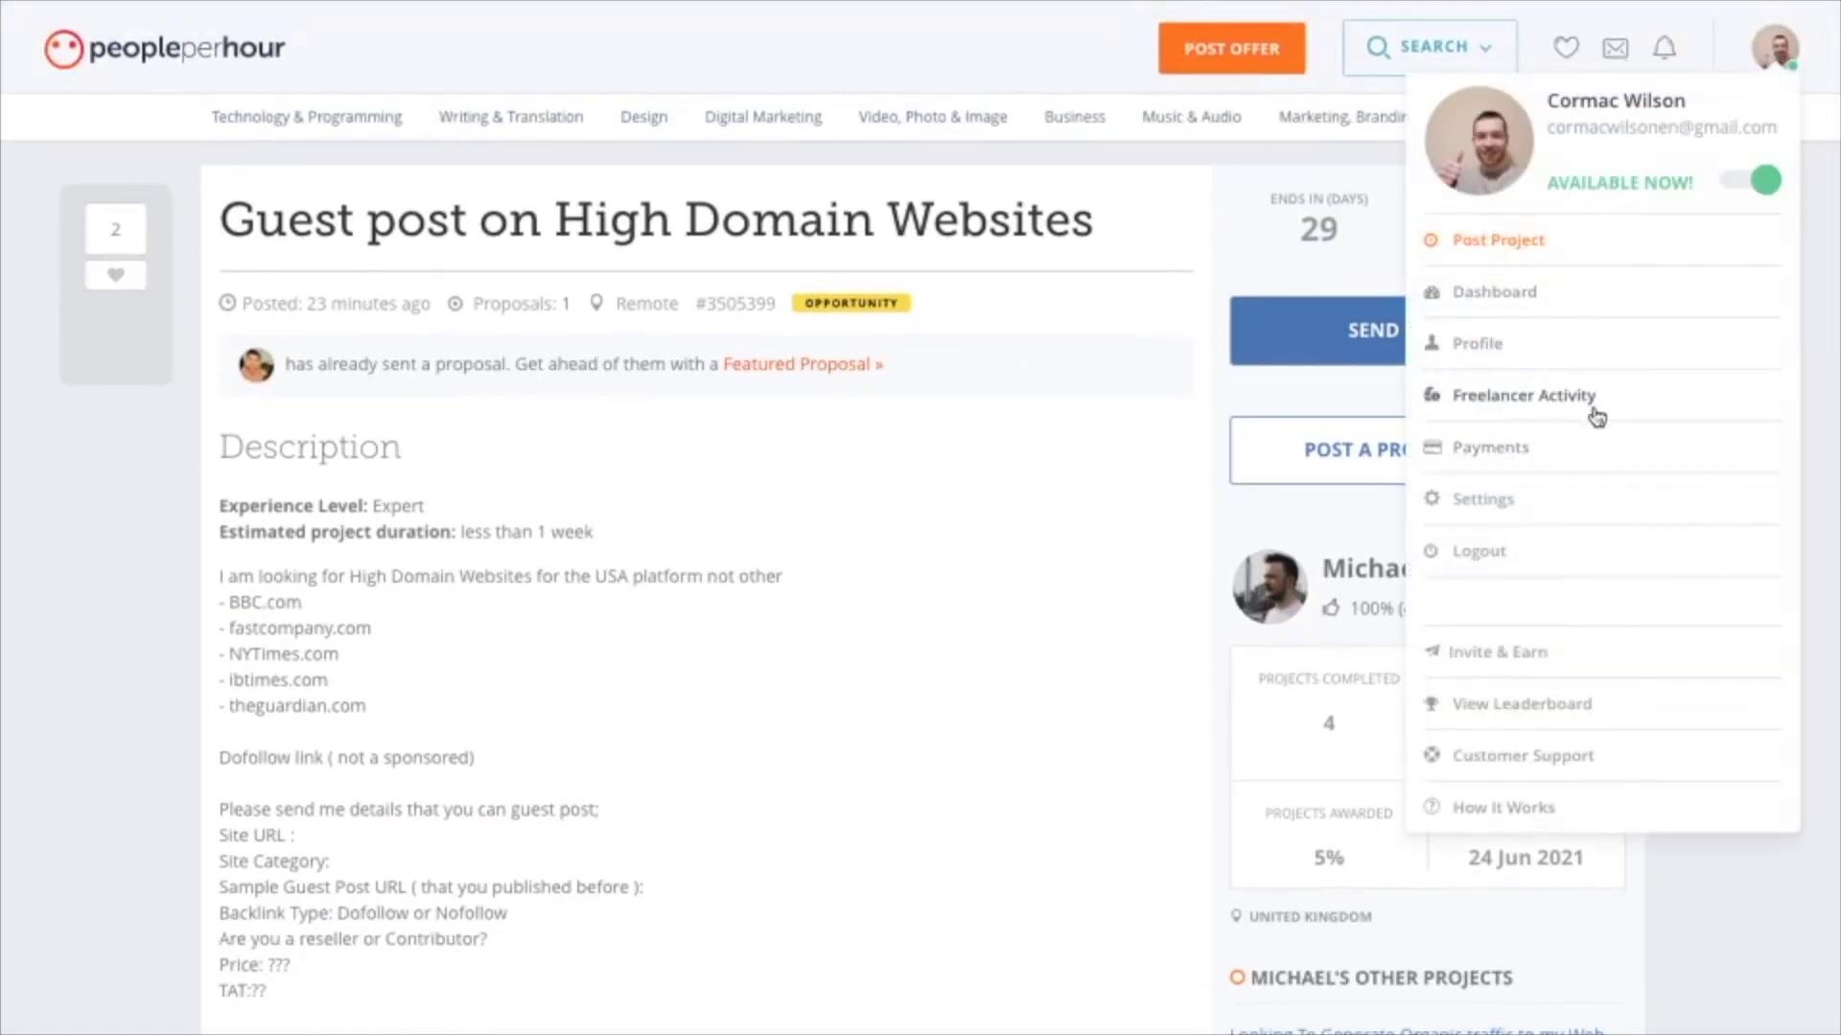
left_click(1562, 407)
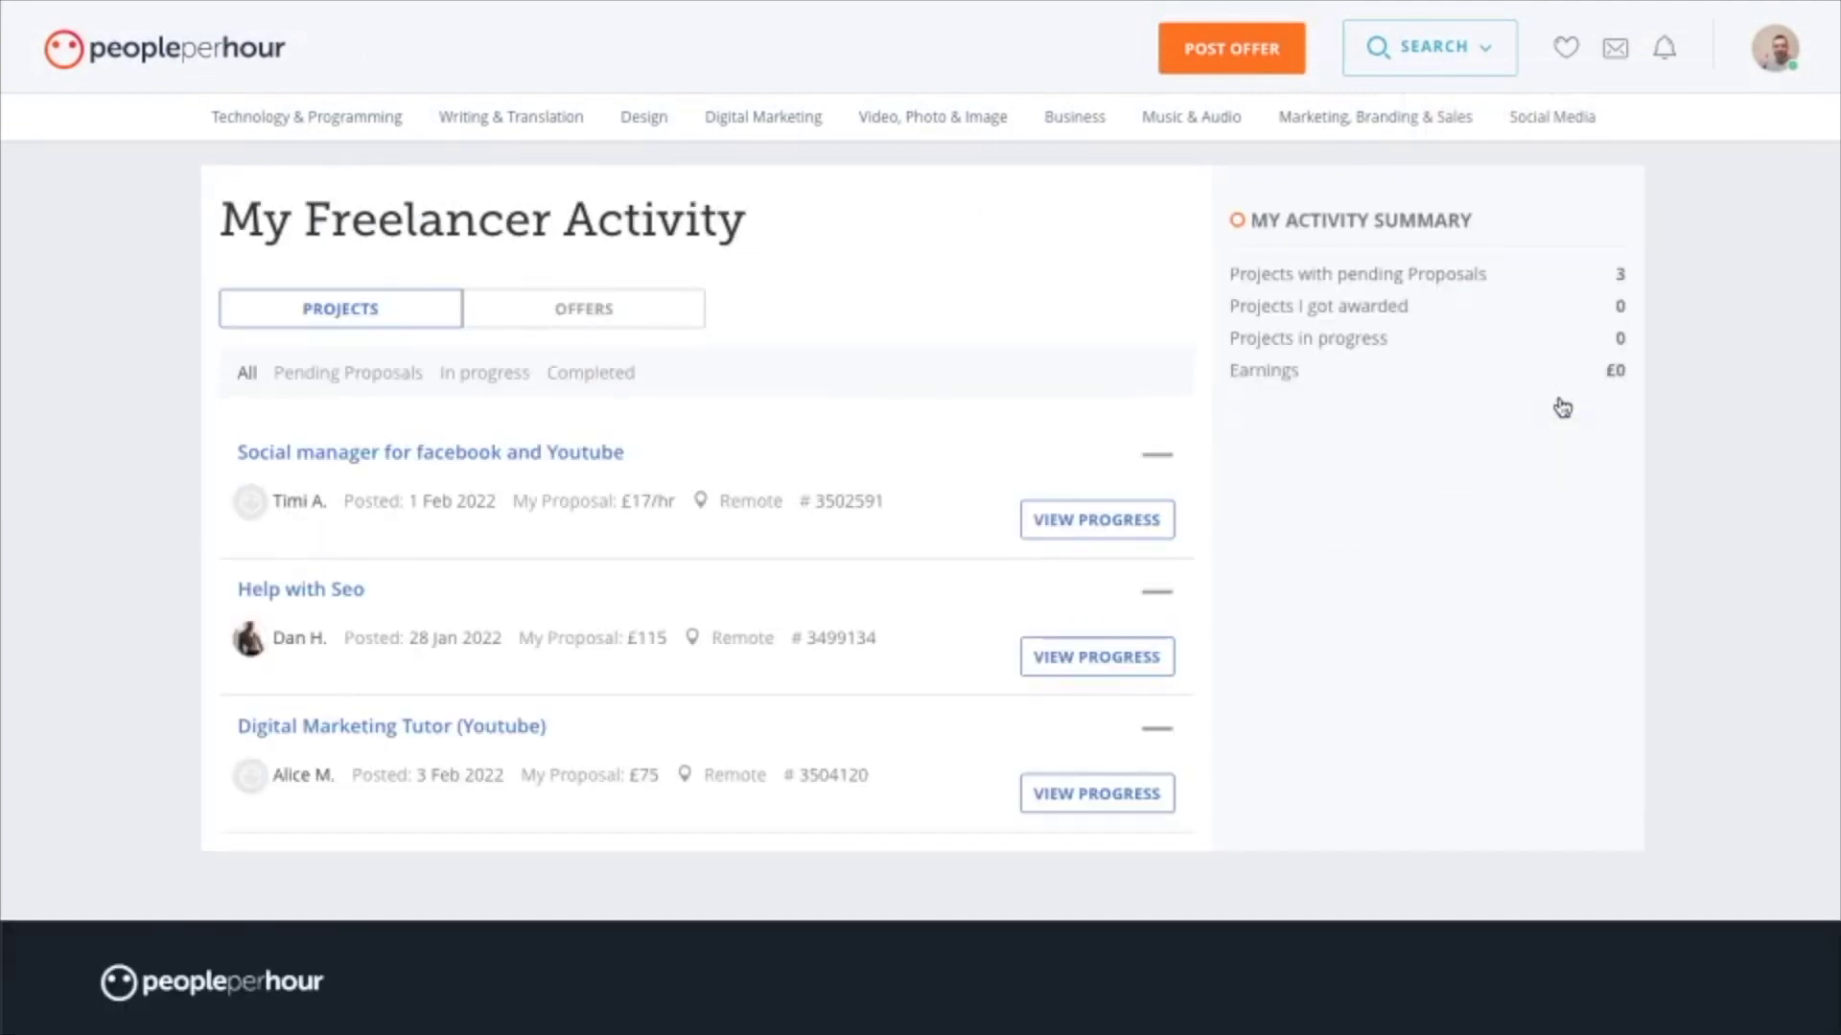
Open the payments page and view the buyer escrow, PPH user account and freelancer escrow sections.
left_click(1789, 73)
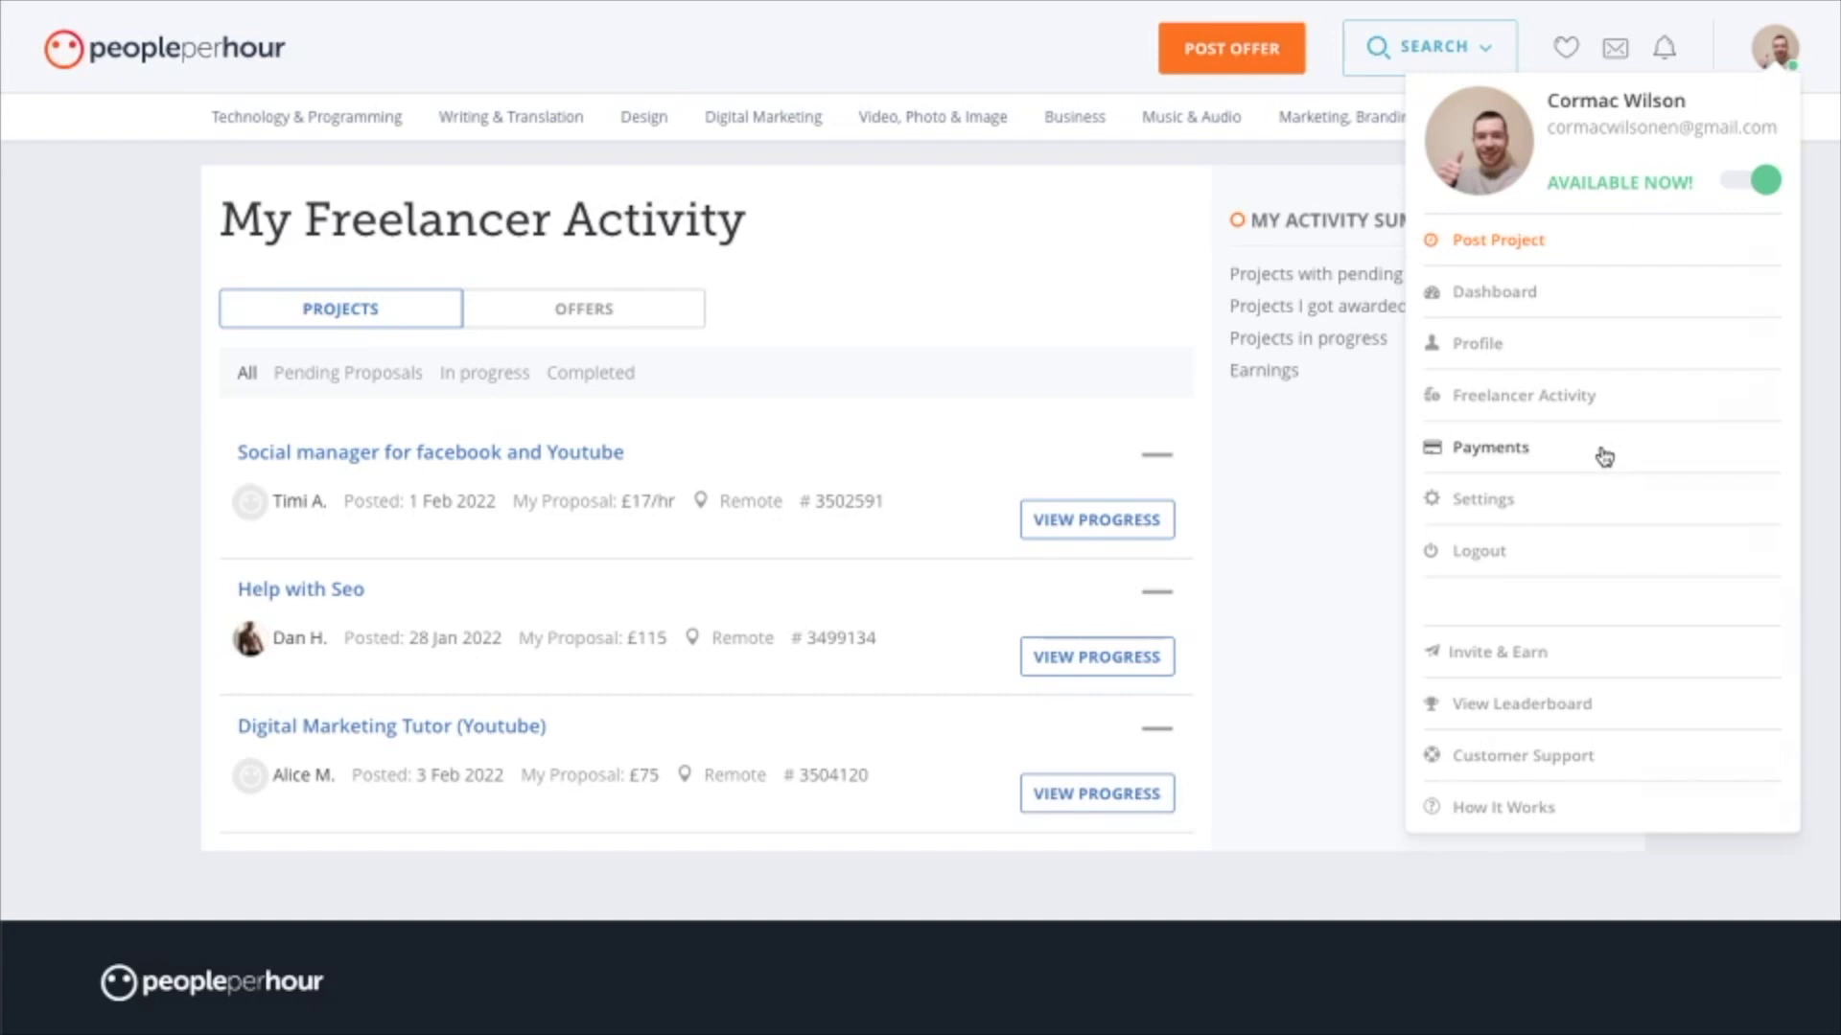
left_click(1605, 458)
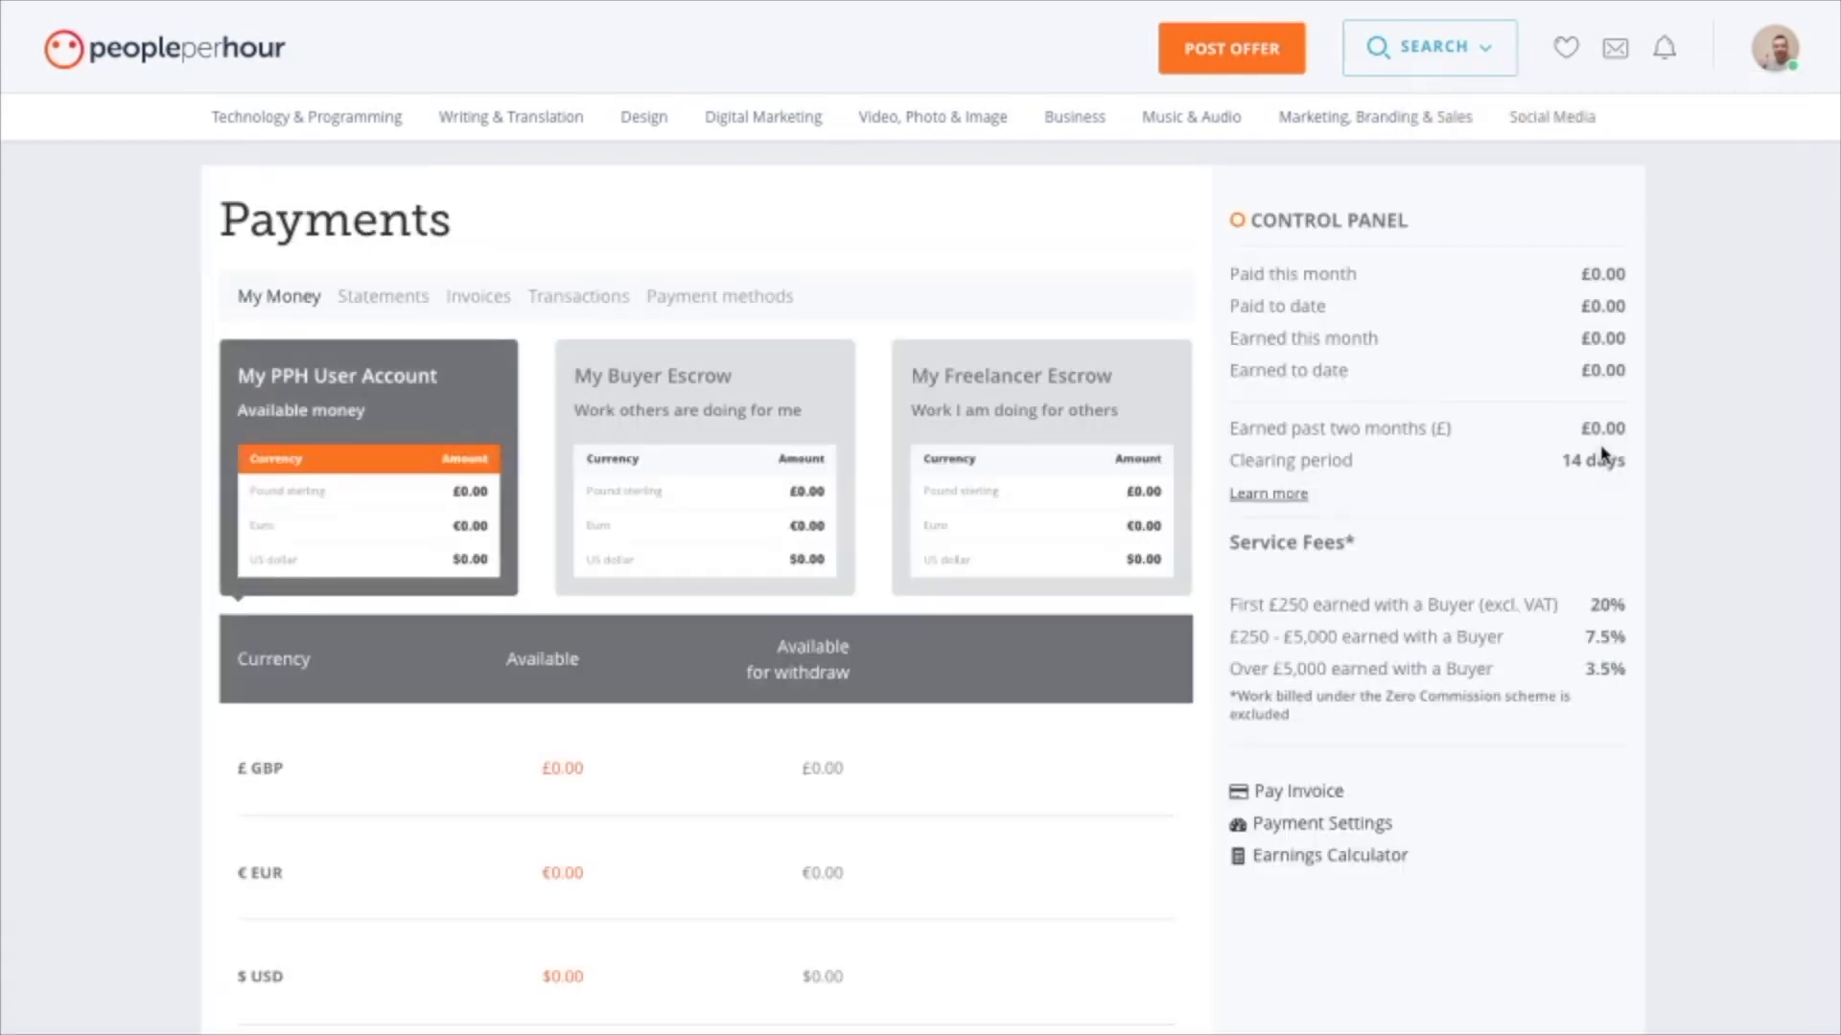
scroll(1603, 455, "down", 1)
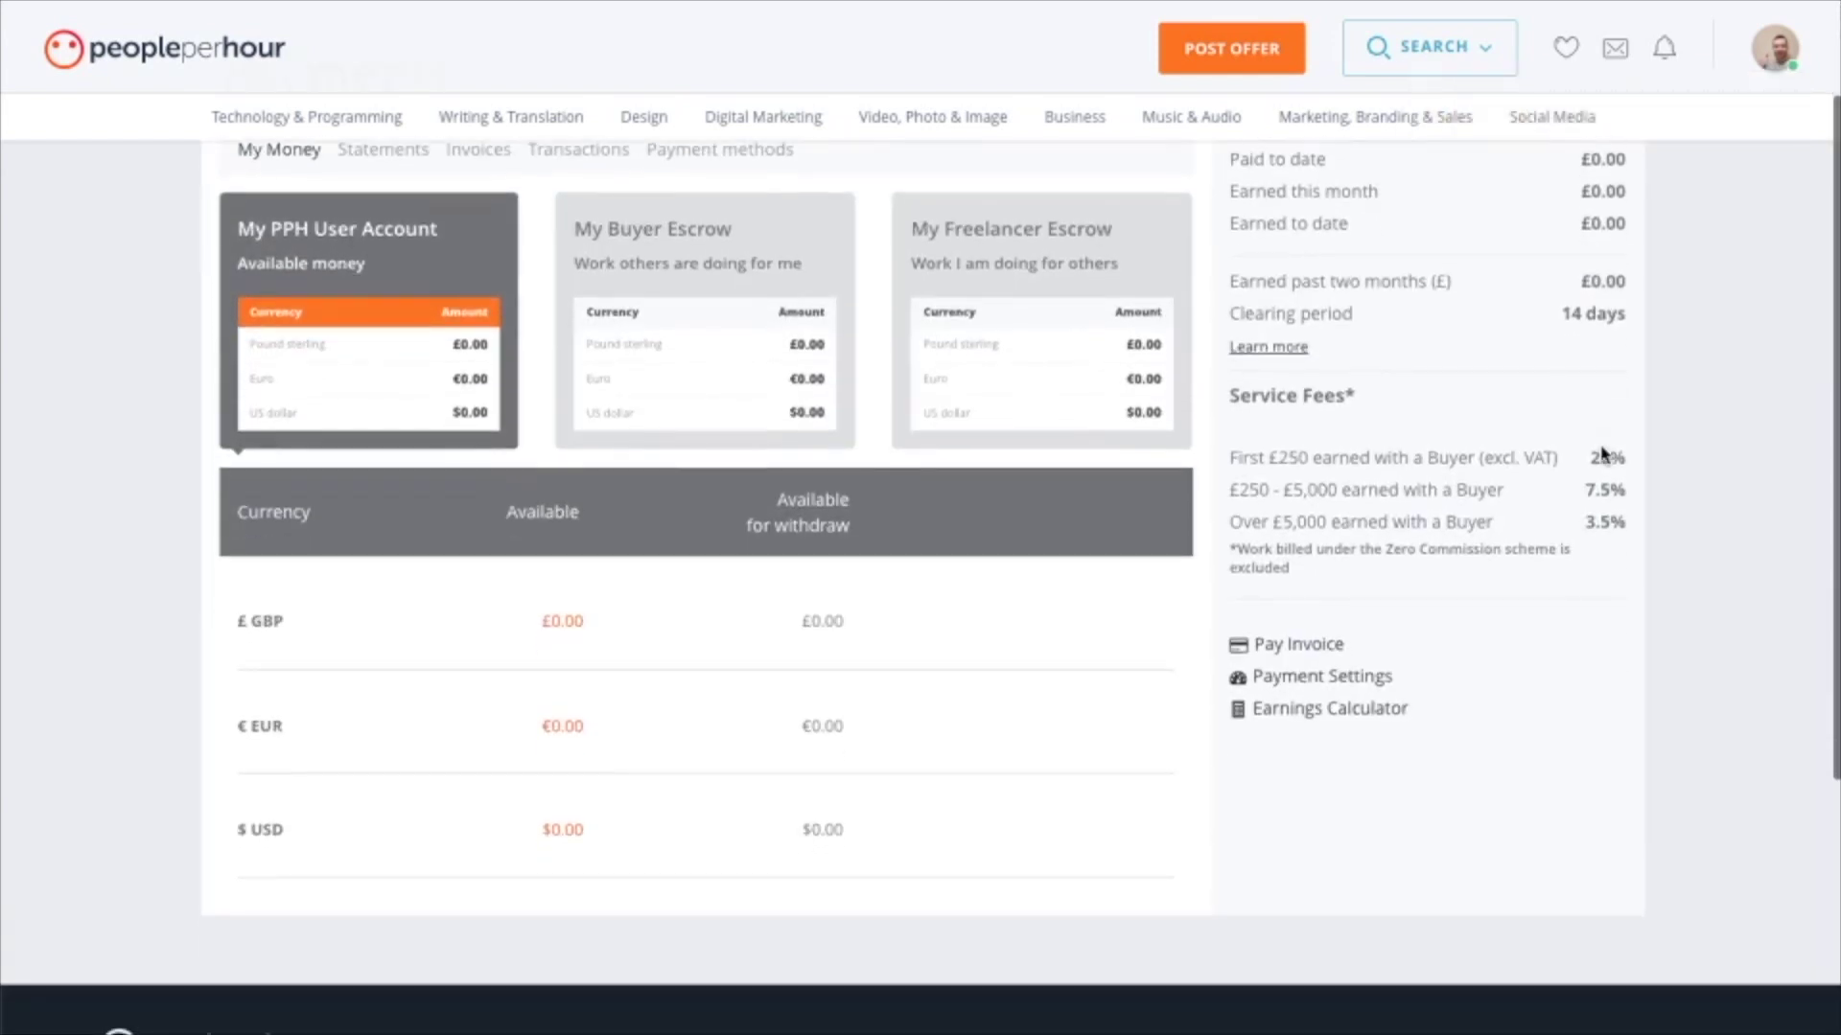
scroll(1603, 455, "up", 1)
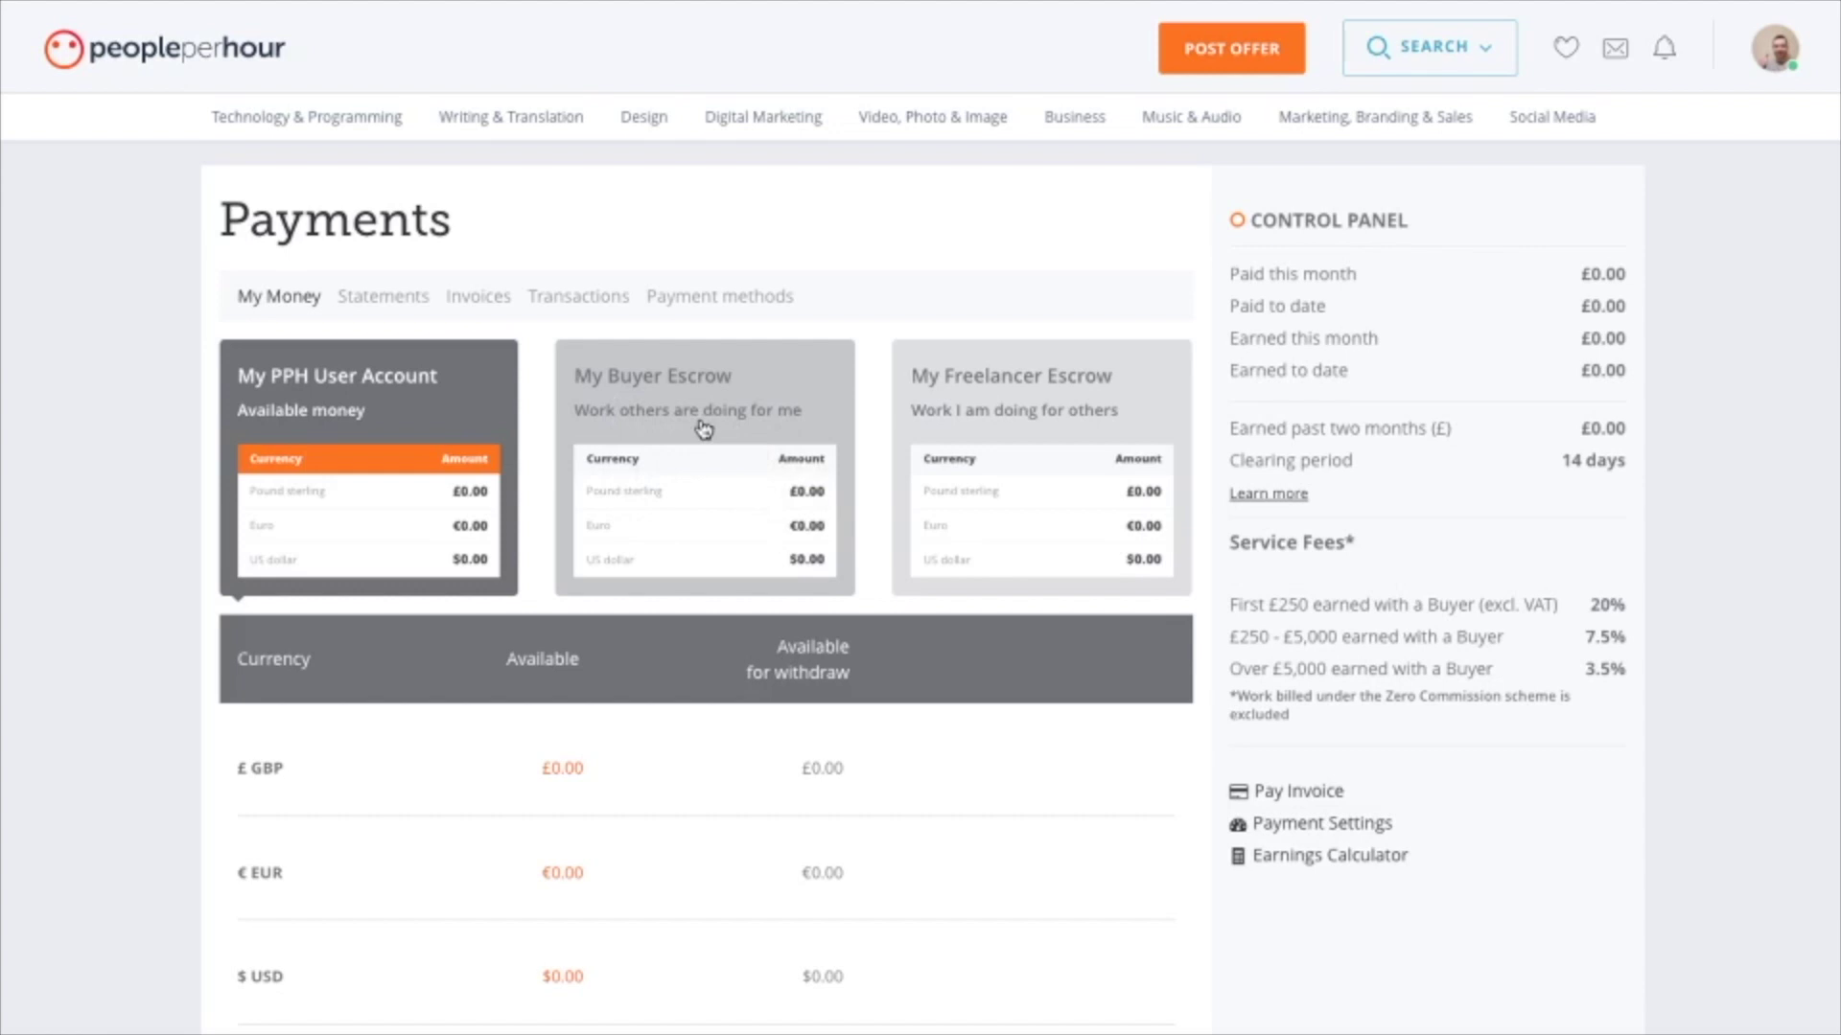
left_click(739, 418)
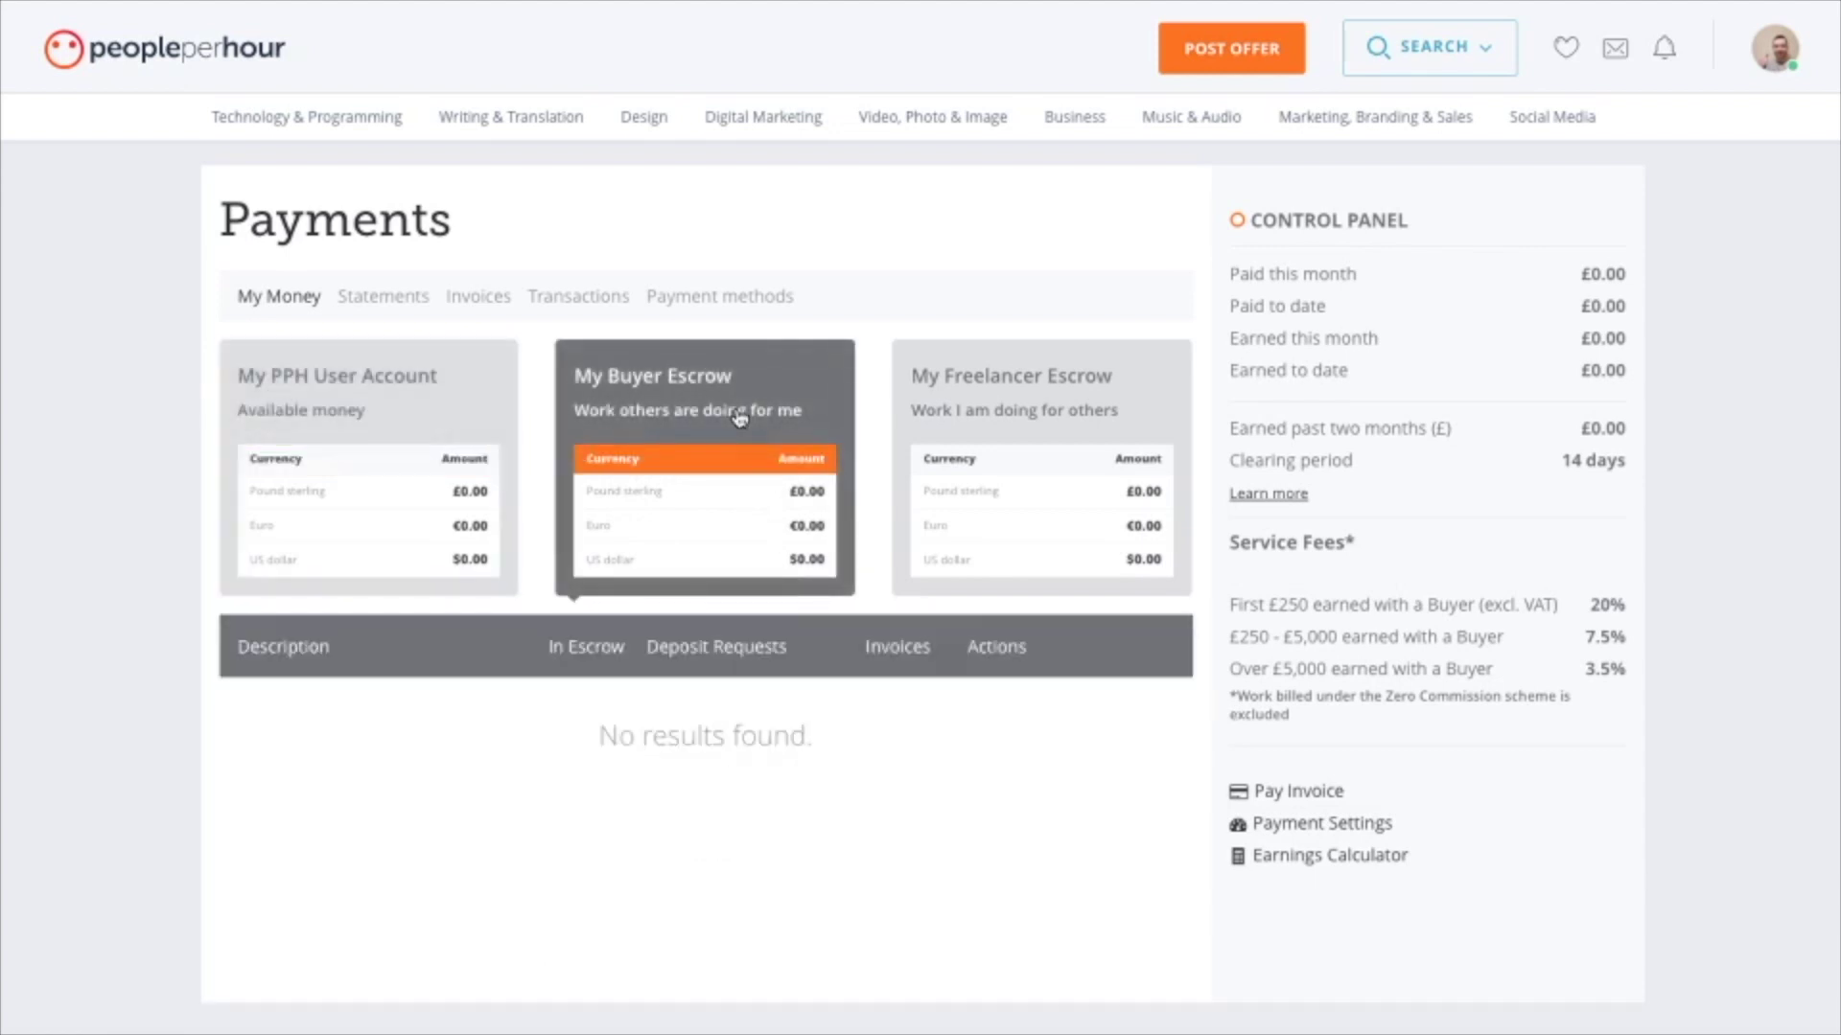
left_click(418, 431)
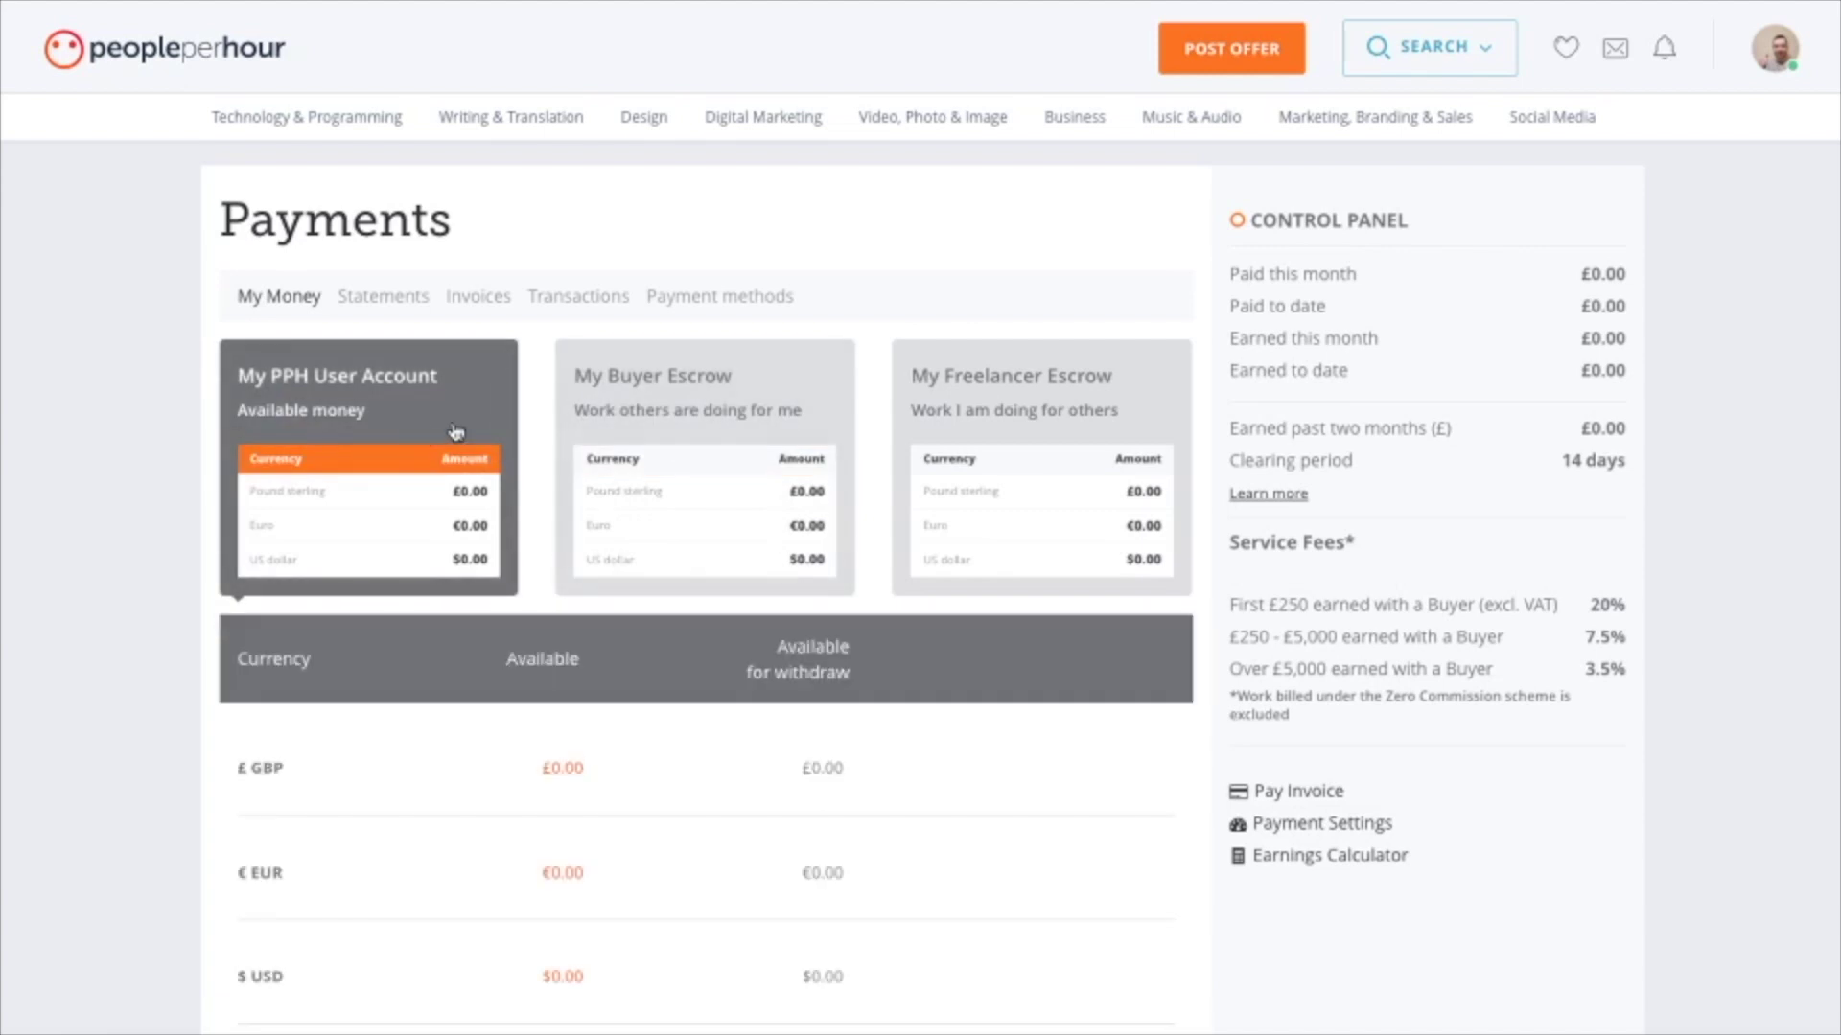
left_click(1023, 388)
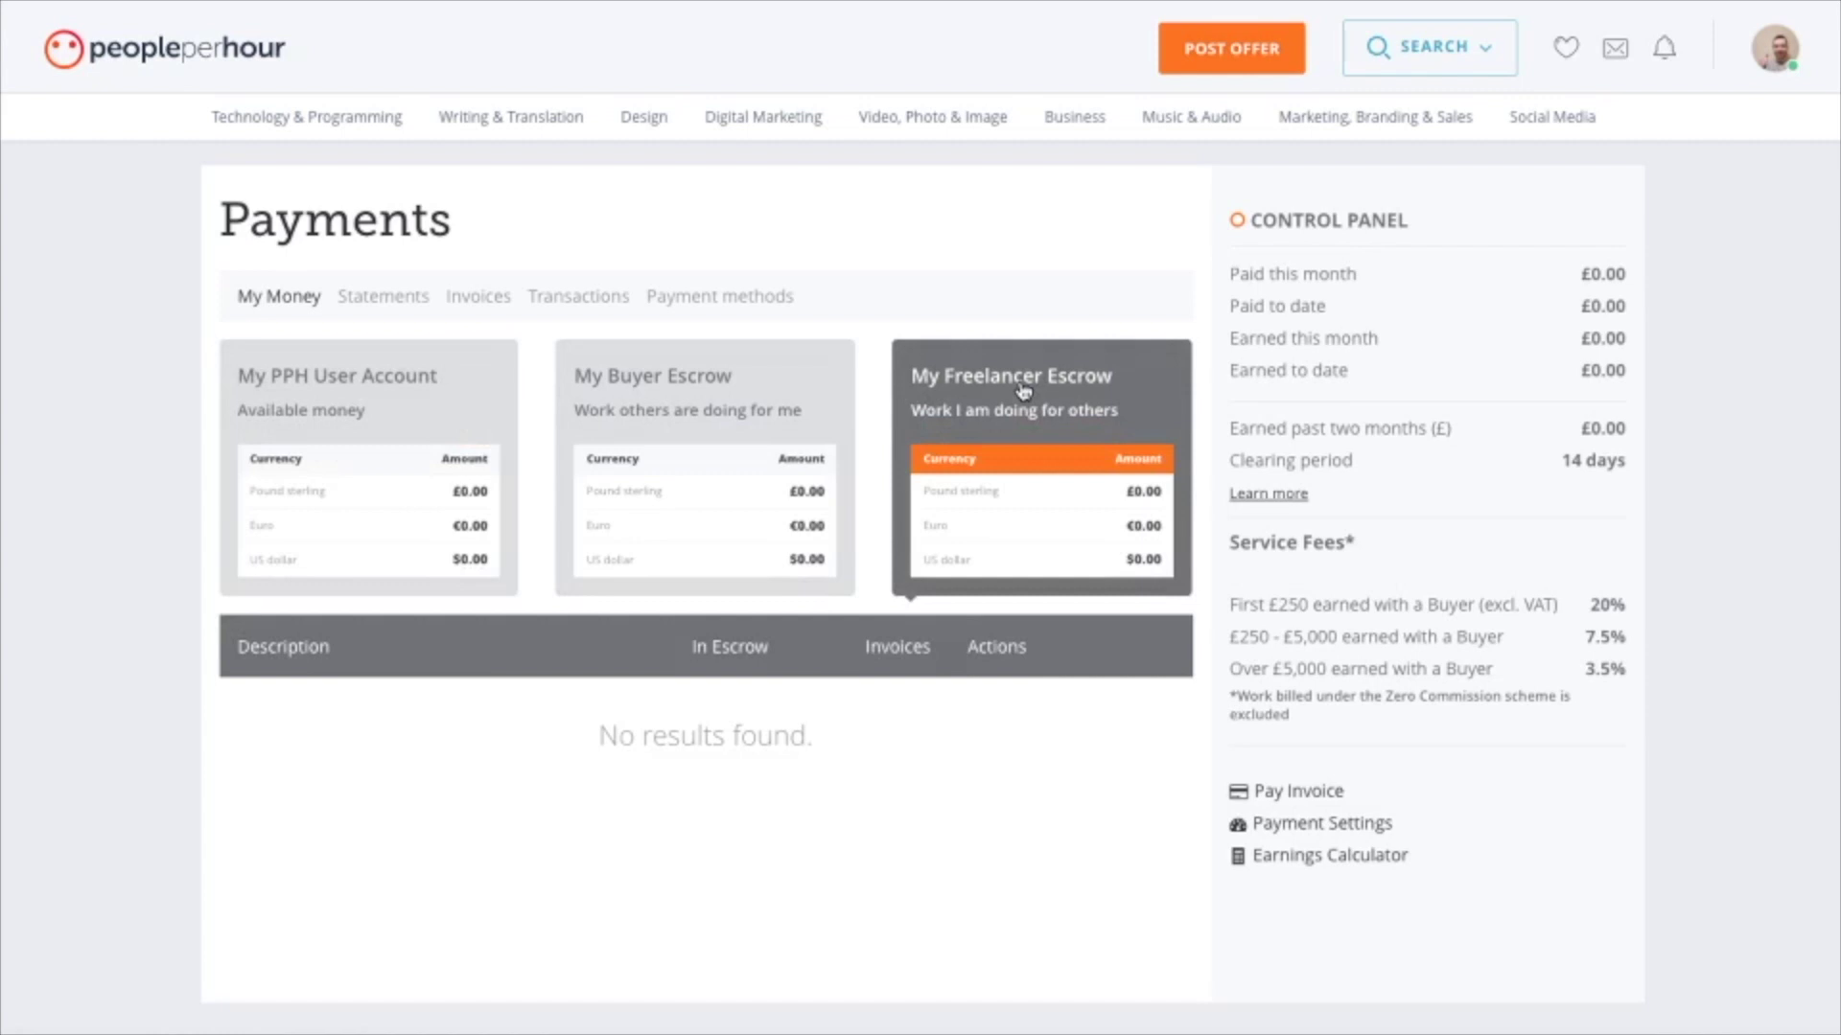
Examine the service fee percentage for each tier of earnings with a buyer, highlighting the tiers one by one.
scroll(1023, 388, "down", 3)
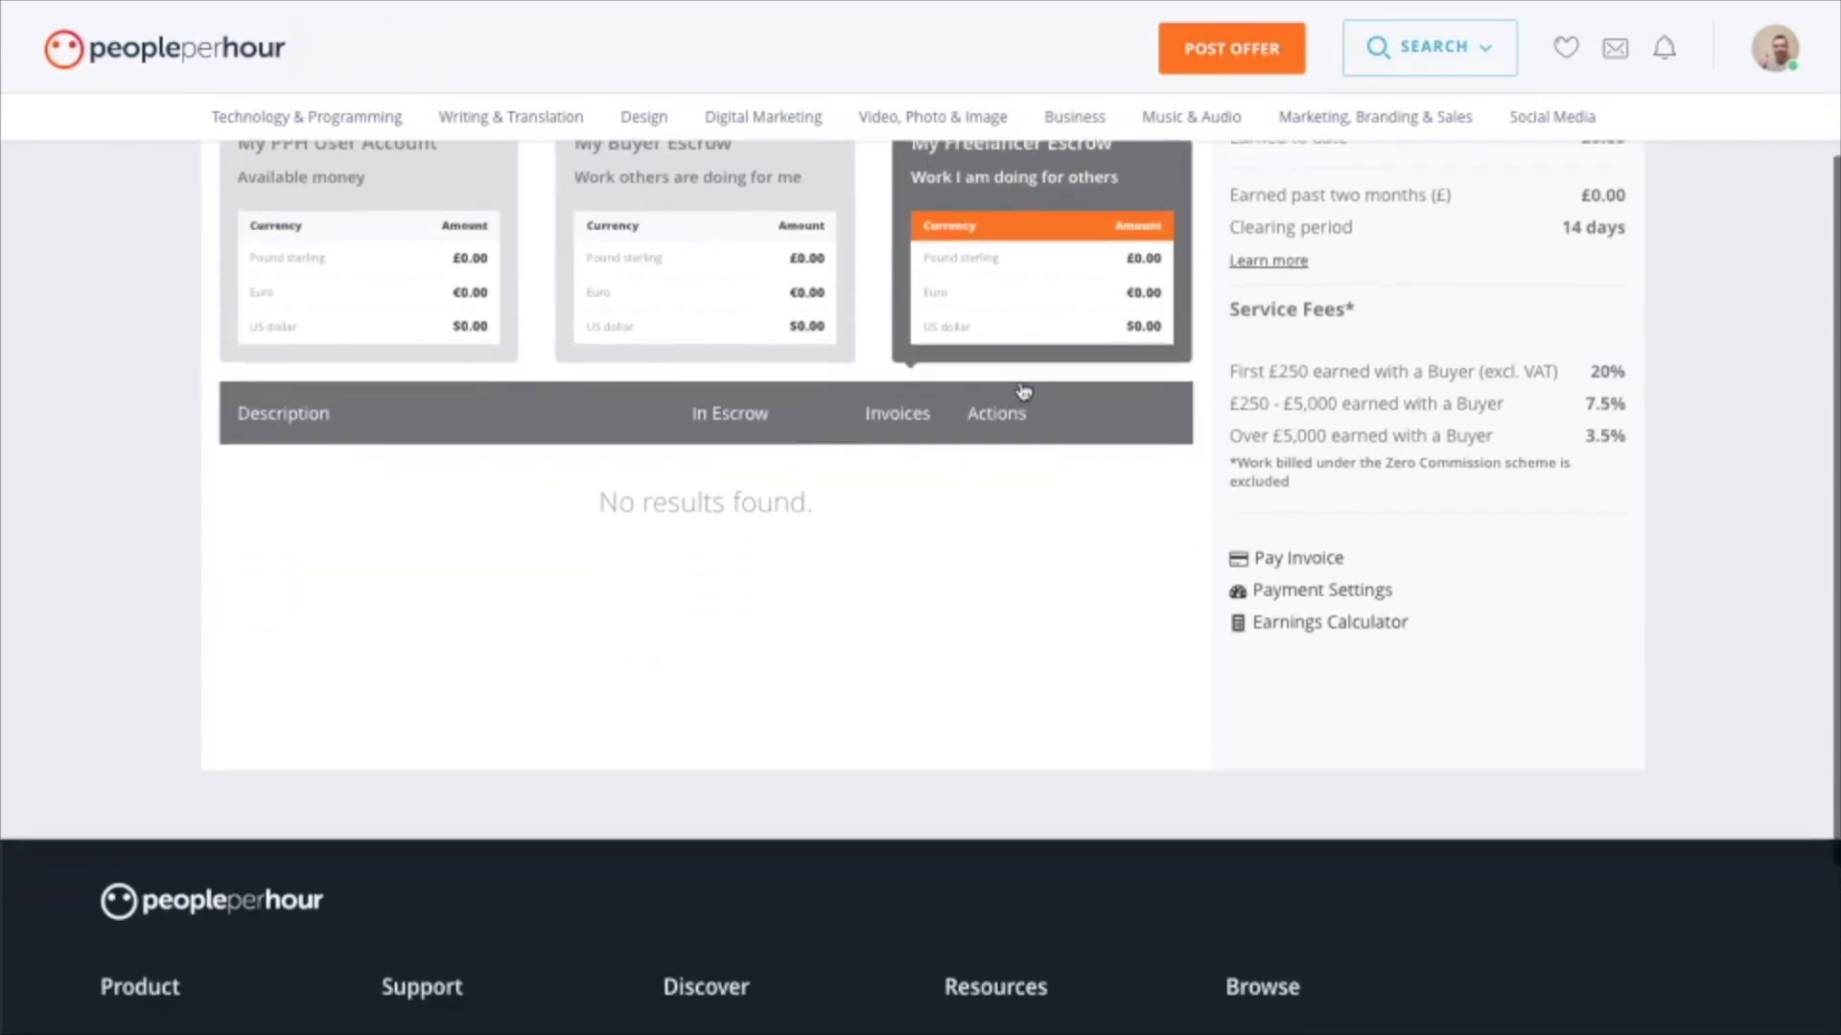
left_click_drag(1235, 370, 1558, 386)
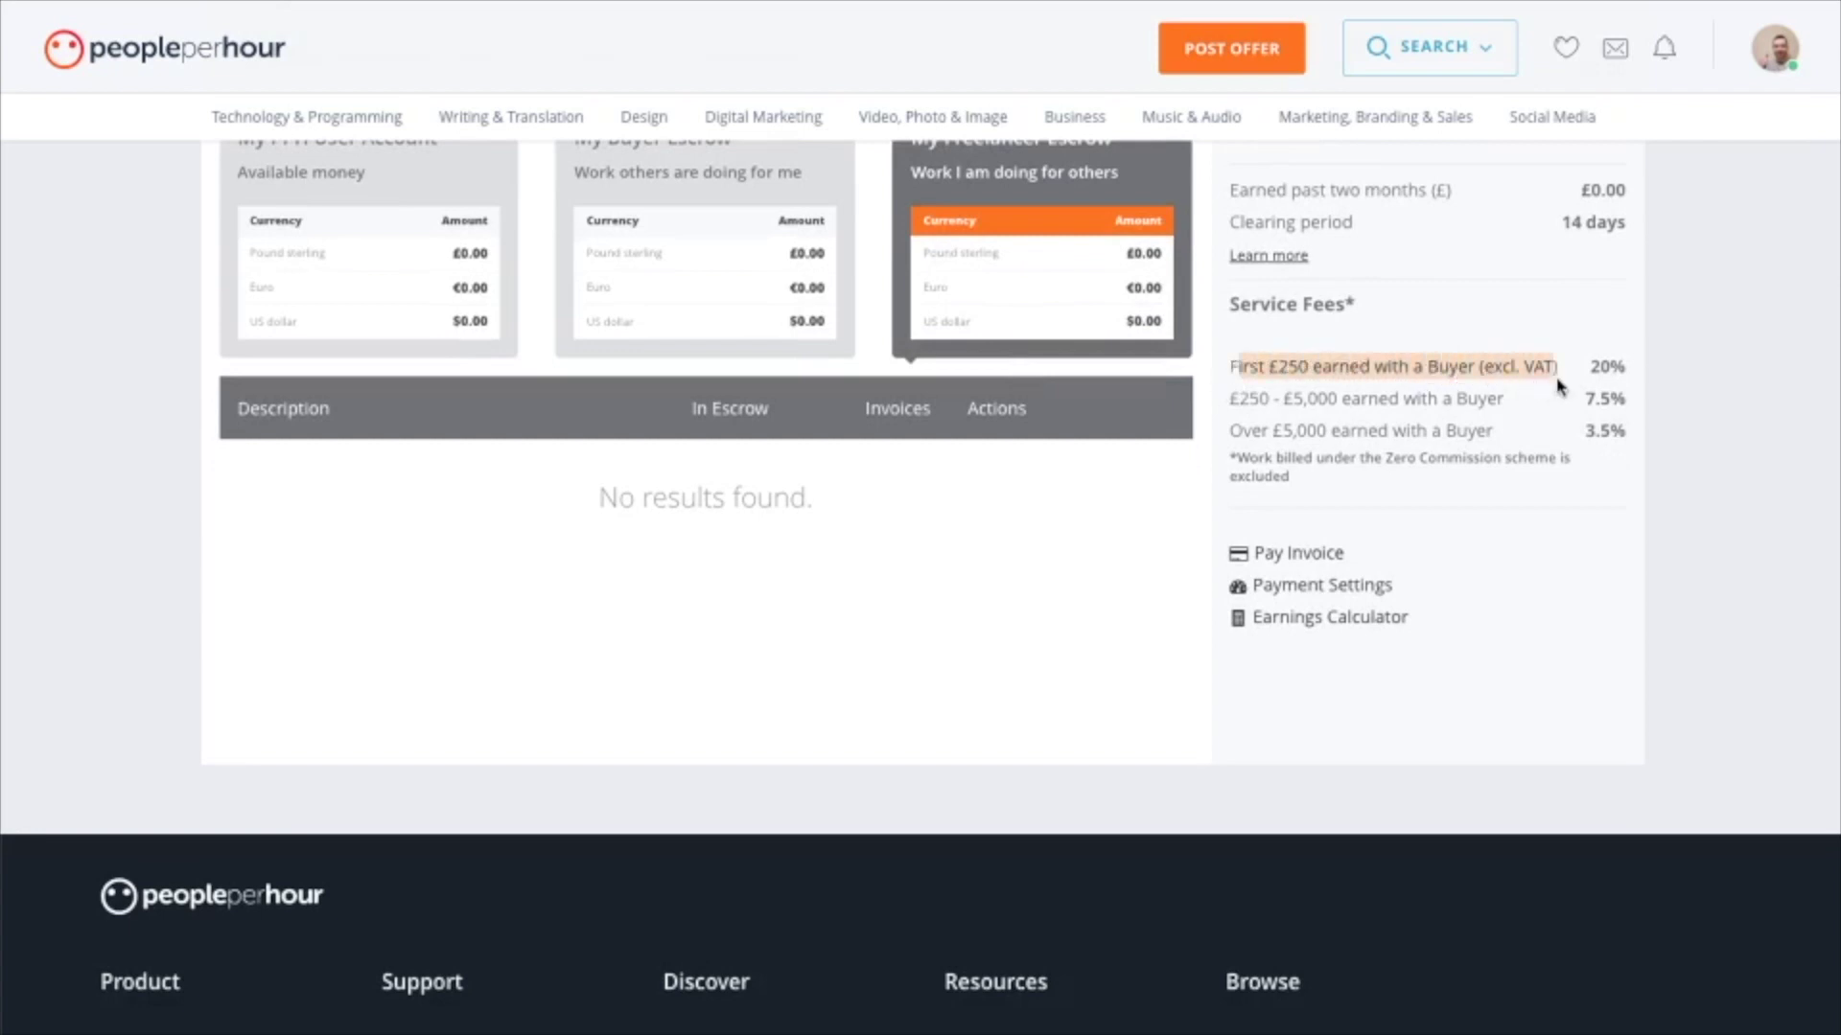
left_click(1617, 374)
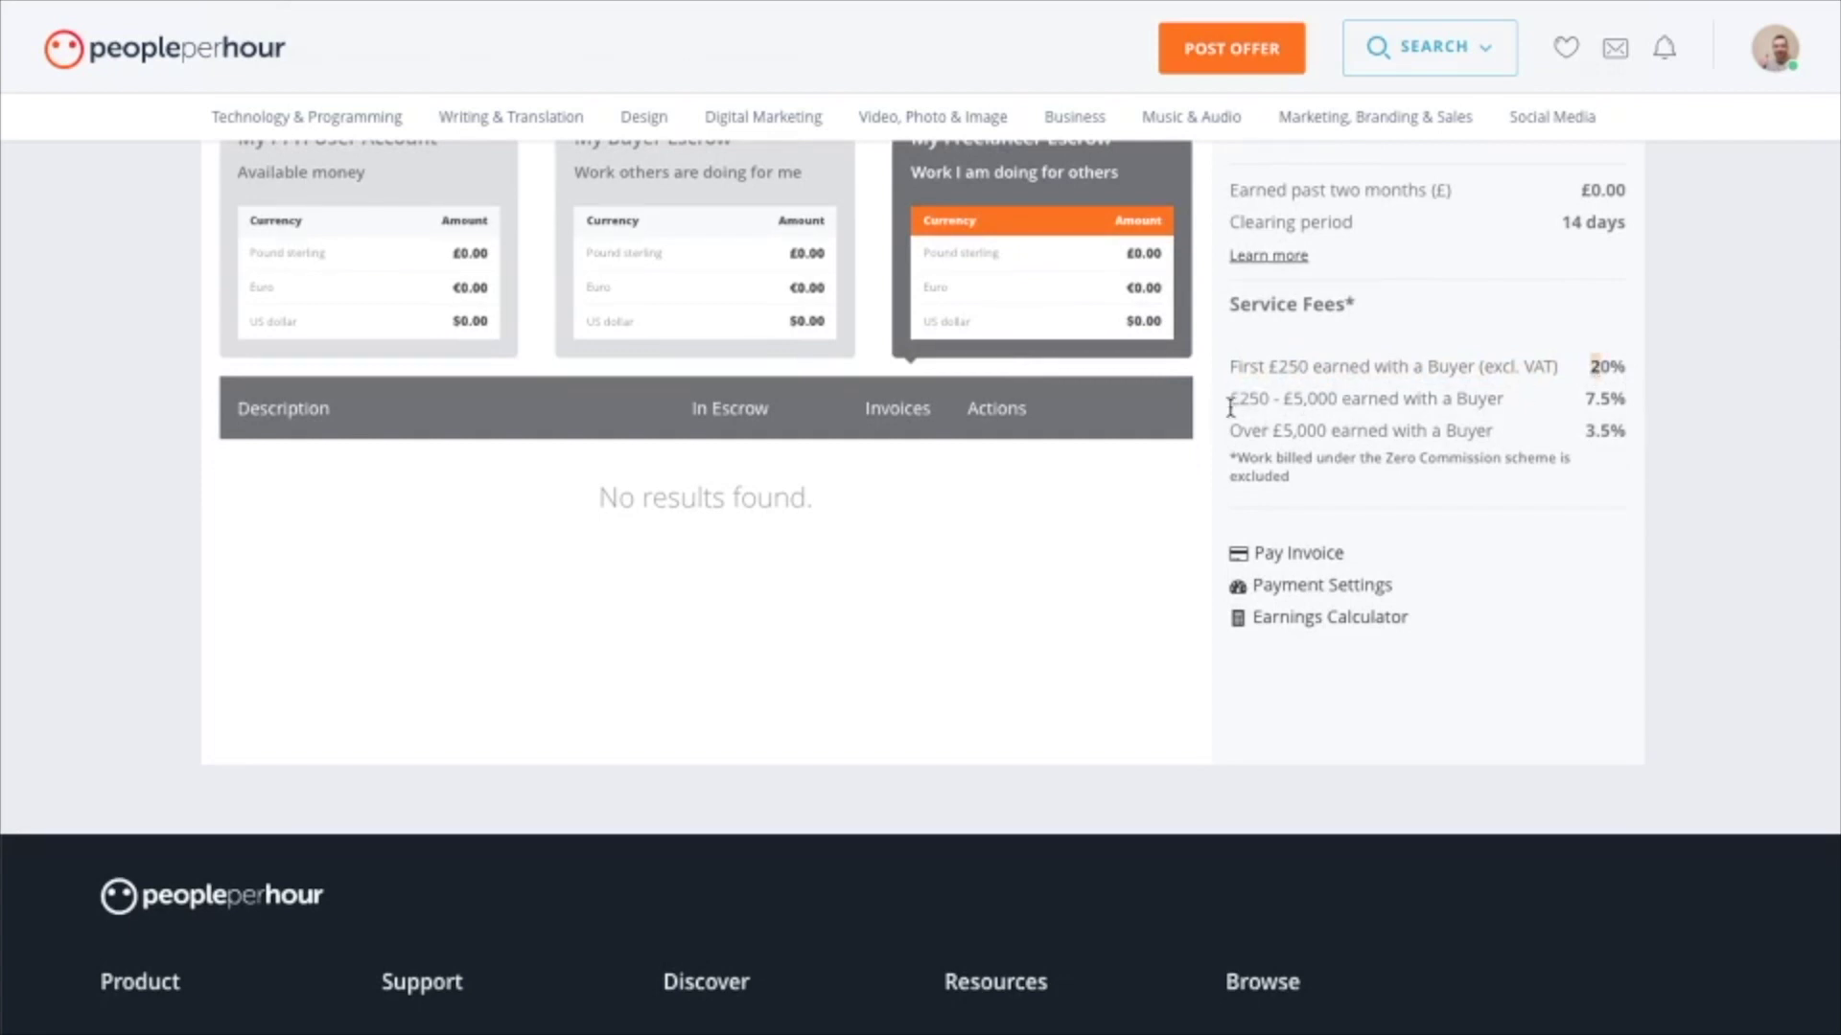
left_click_drag(1235, 401, 1336, 417)
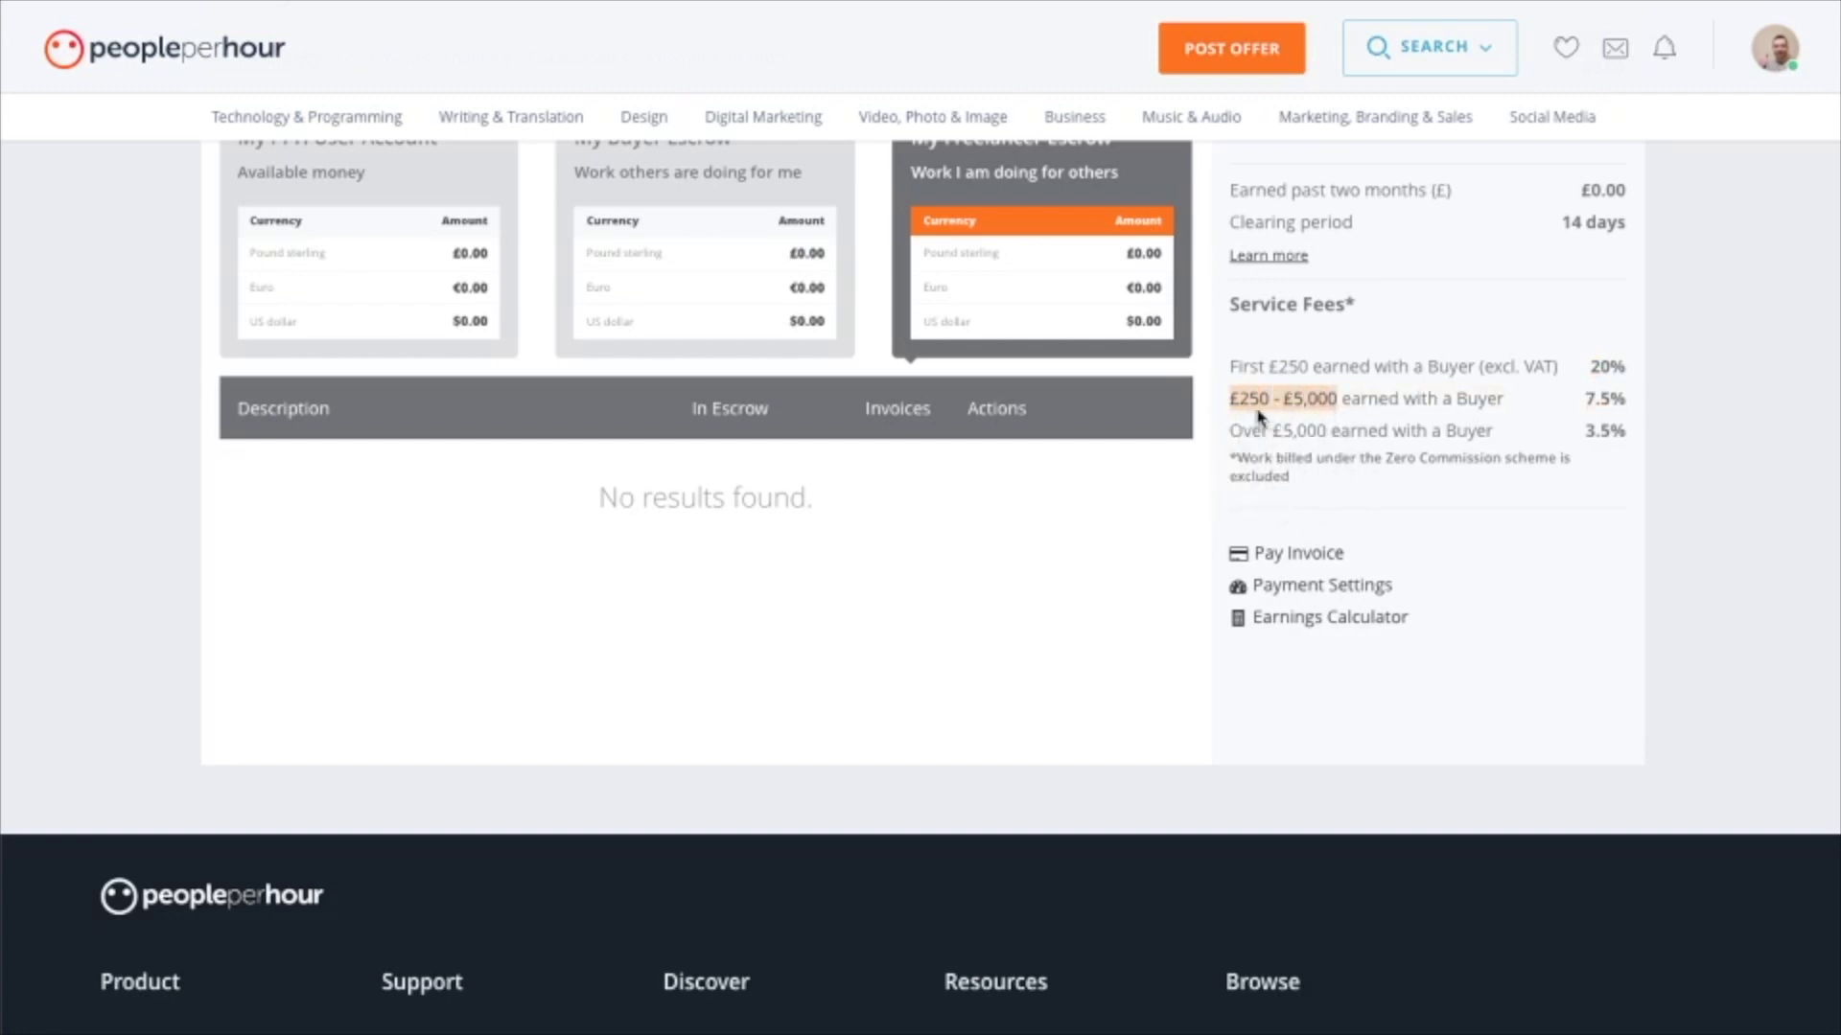
left_click_drag(1584, 401, 1621, 409)
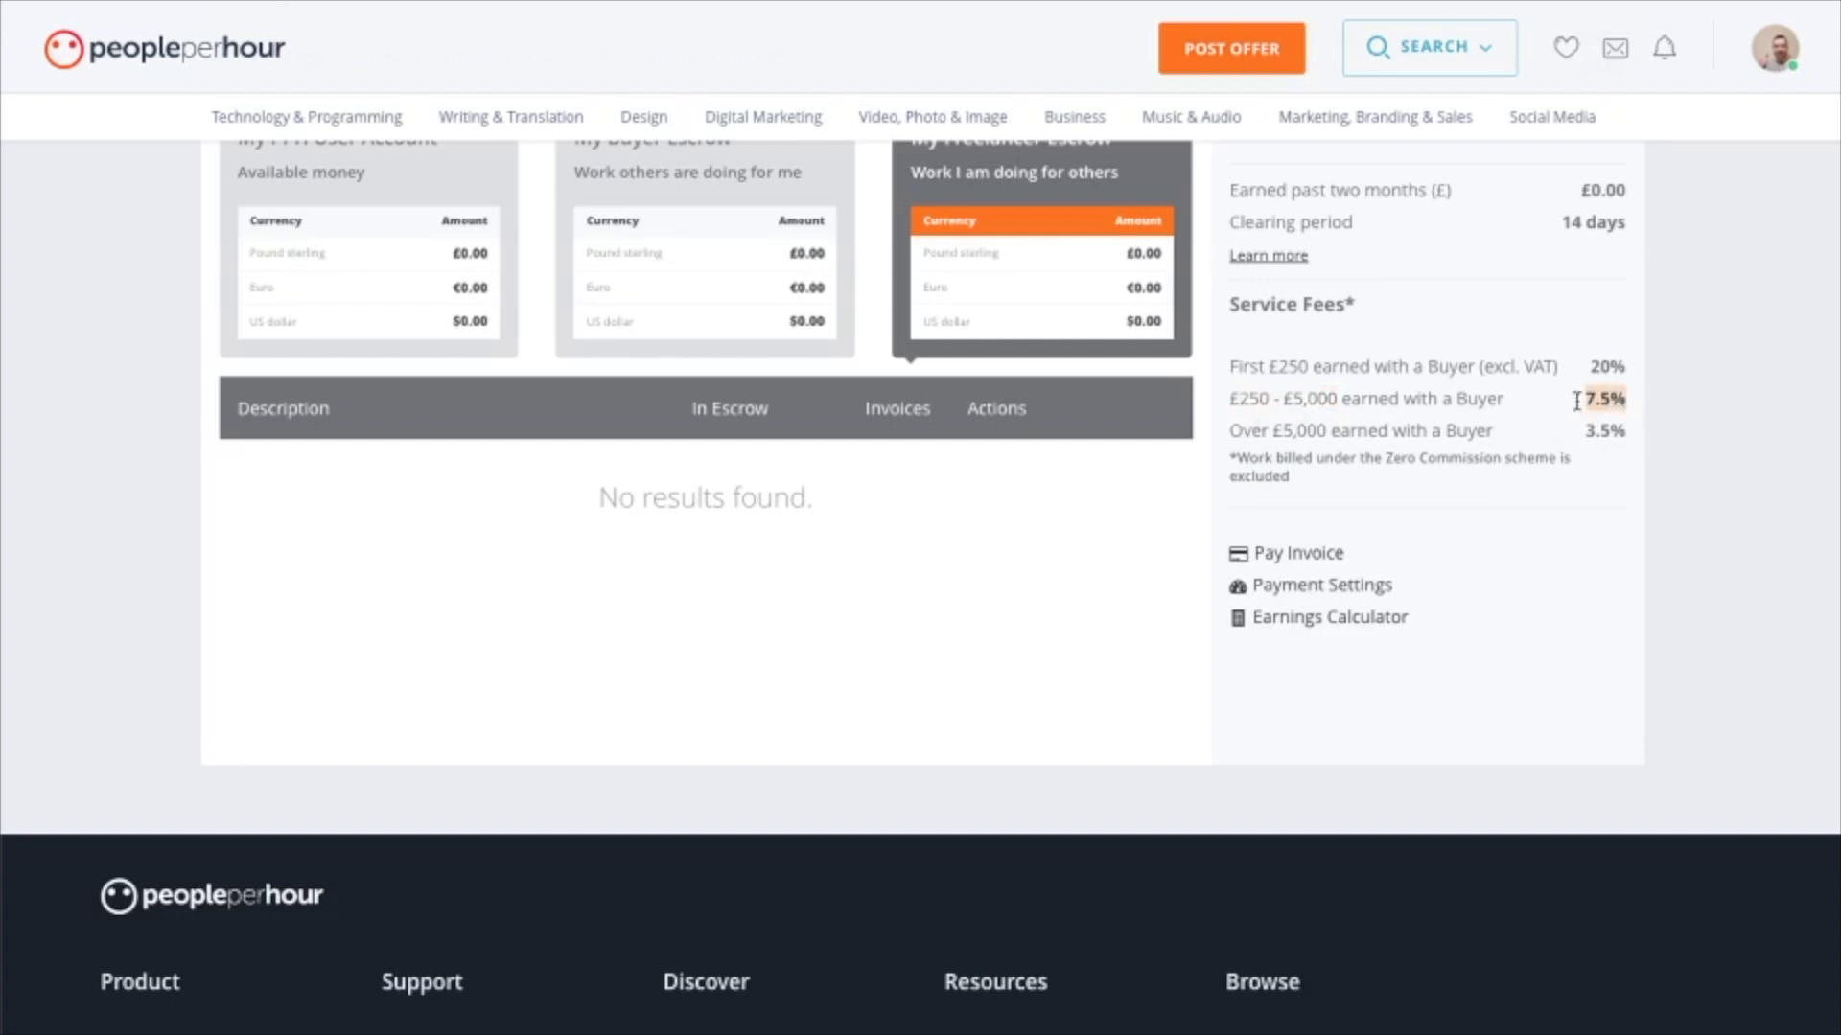
left_click_drag(1233, 433, 1594, 450)
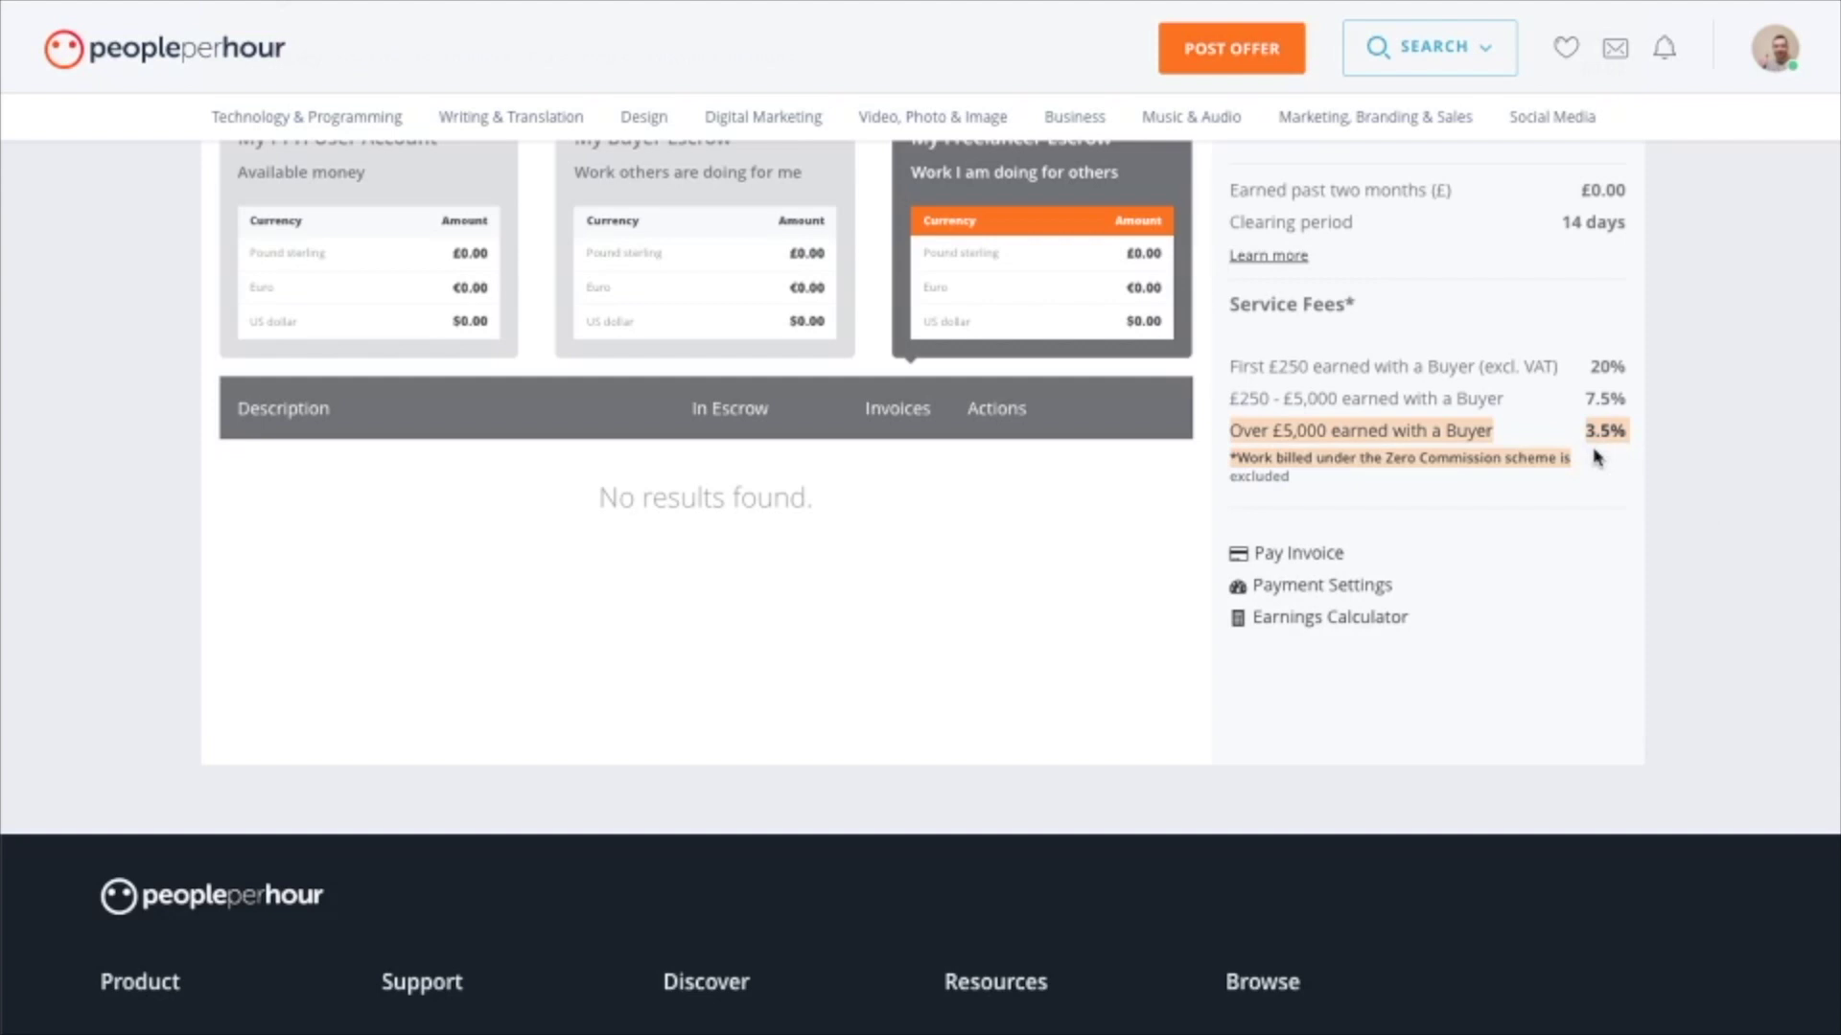
left_click(1586, 381)
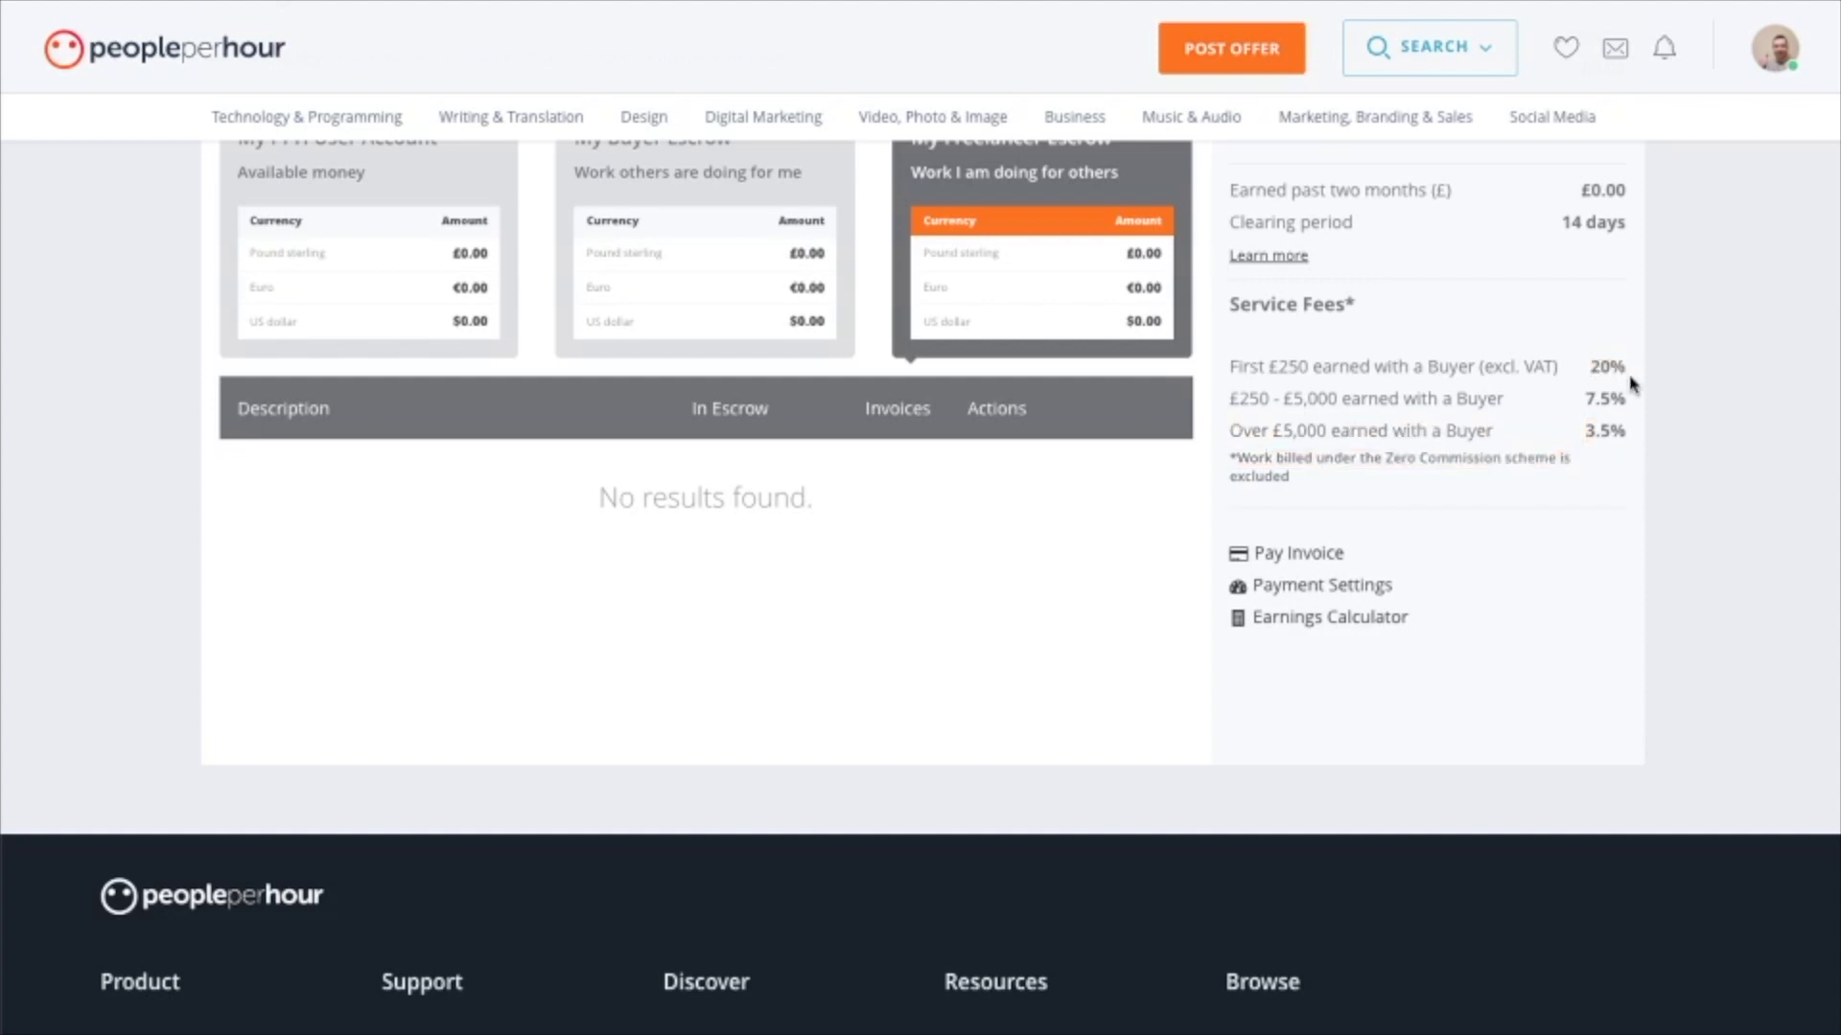
left_click_drag(1584, 431, 1607, 456)
Calculate the net earnings on an expected buyer payment of £100.00 with the earnings calculator, and close it.
left_click(1362, 619)
left_click(859, 471)
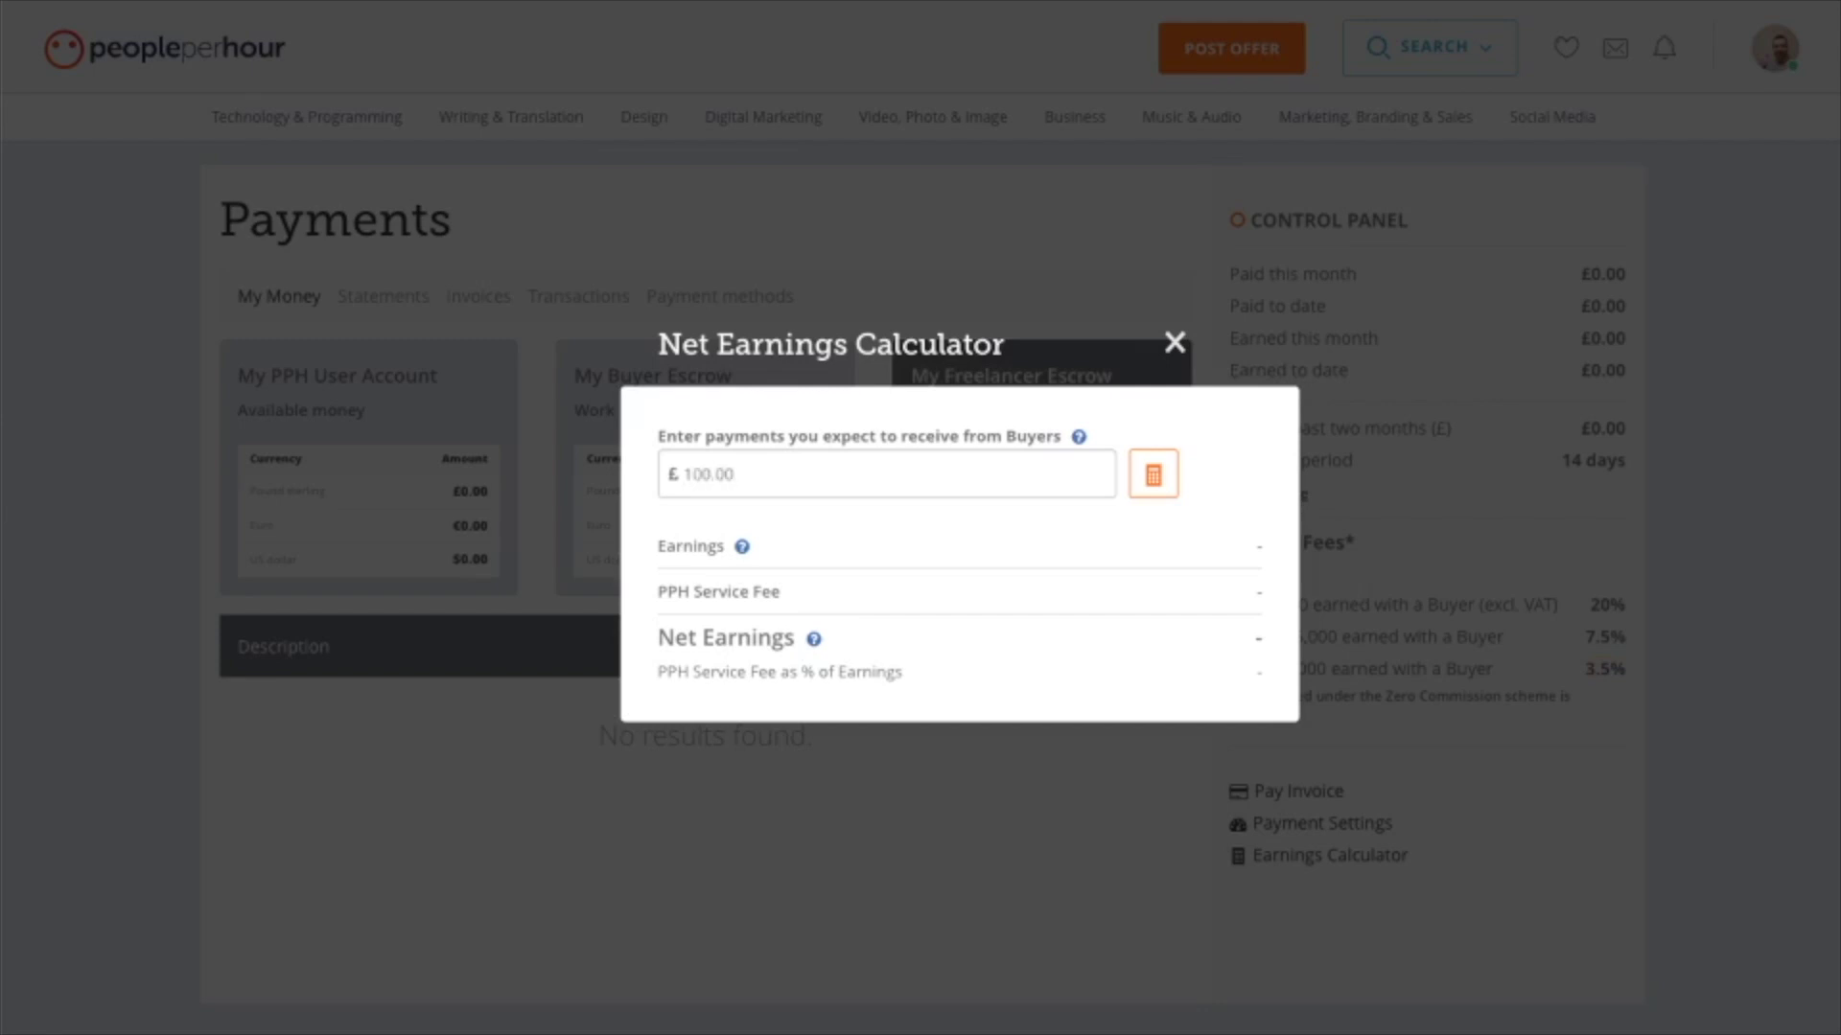
left_click(1156, 479)
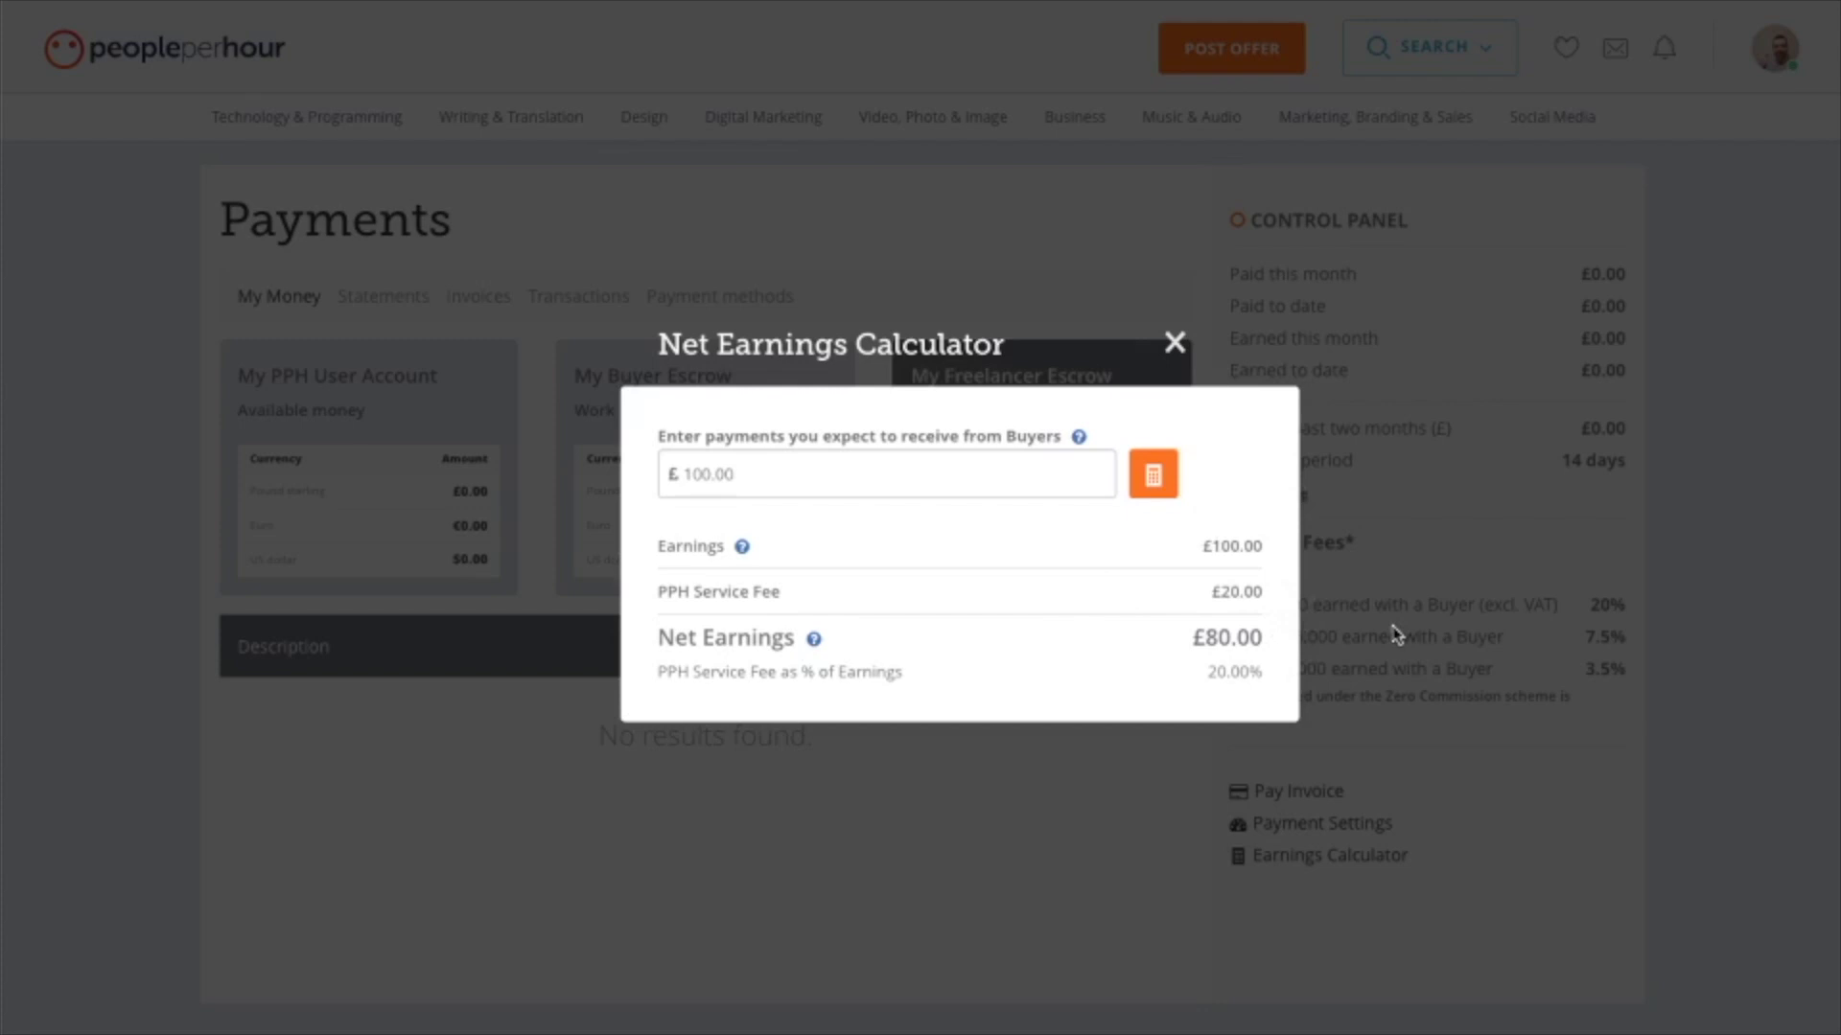
left_click(1173, 343)
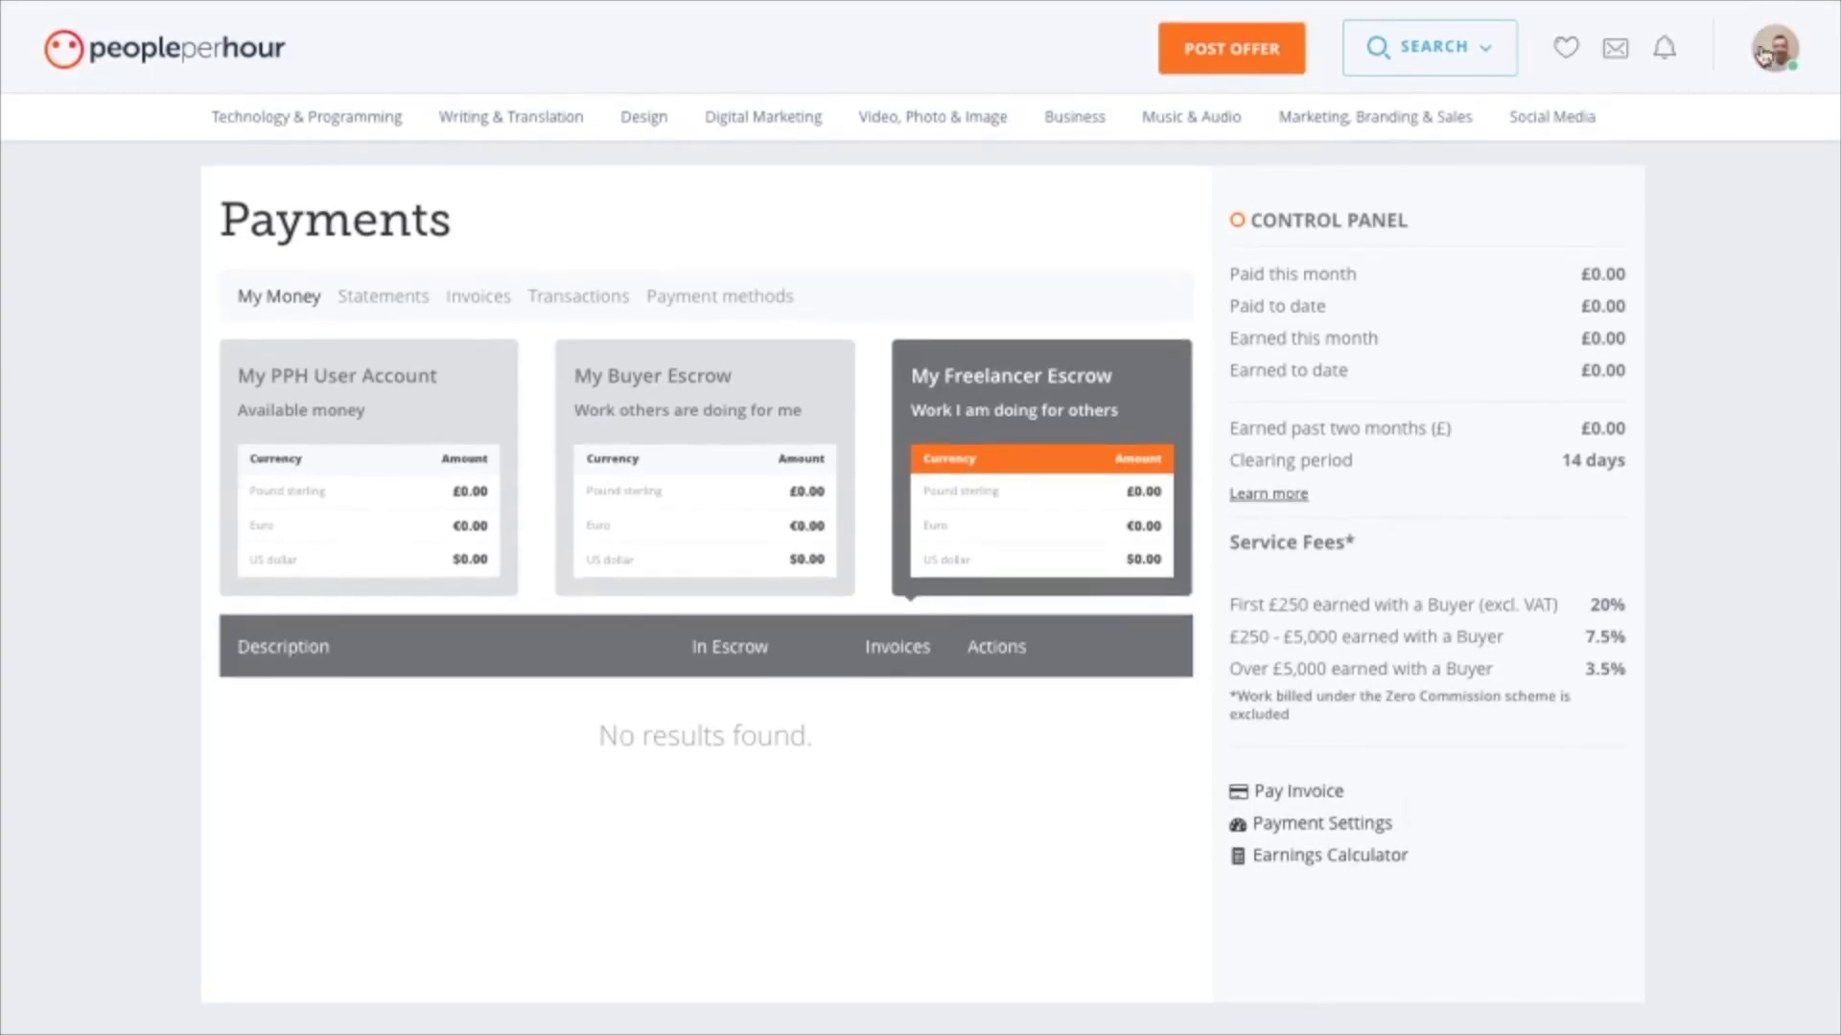
Return to the dashboard from the payments page.
left_click(1764, 52)
left_click(1525, 288)
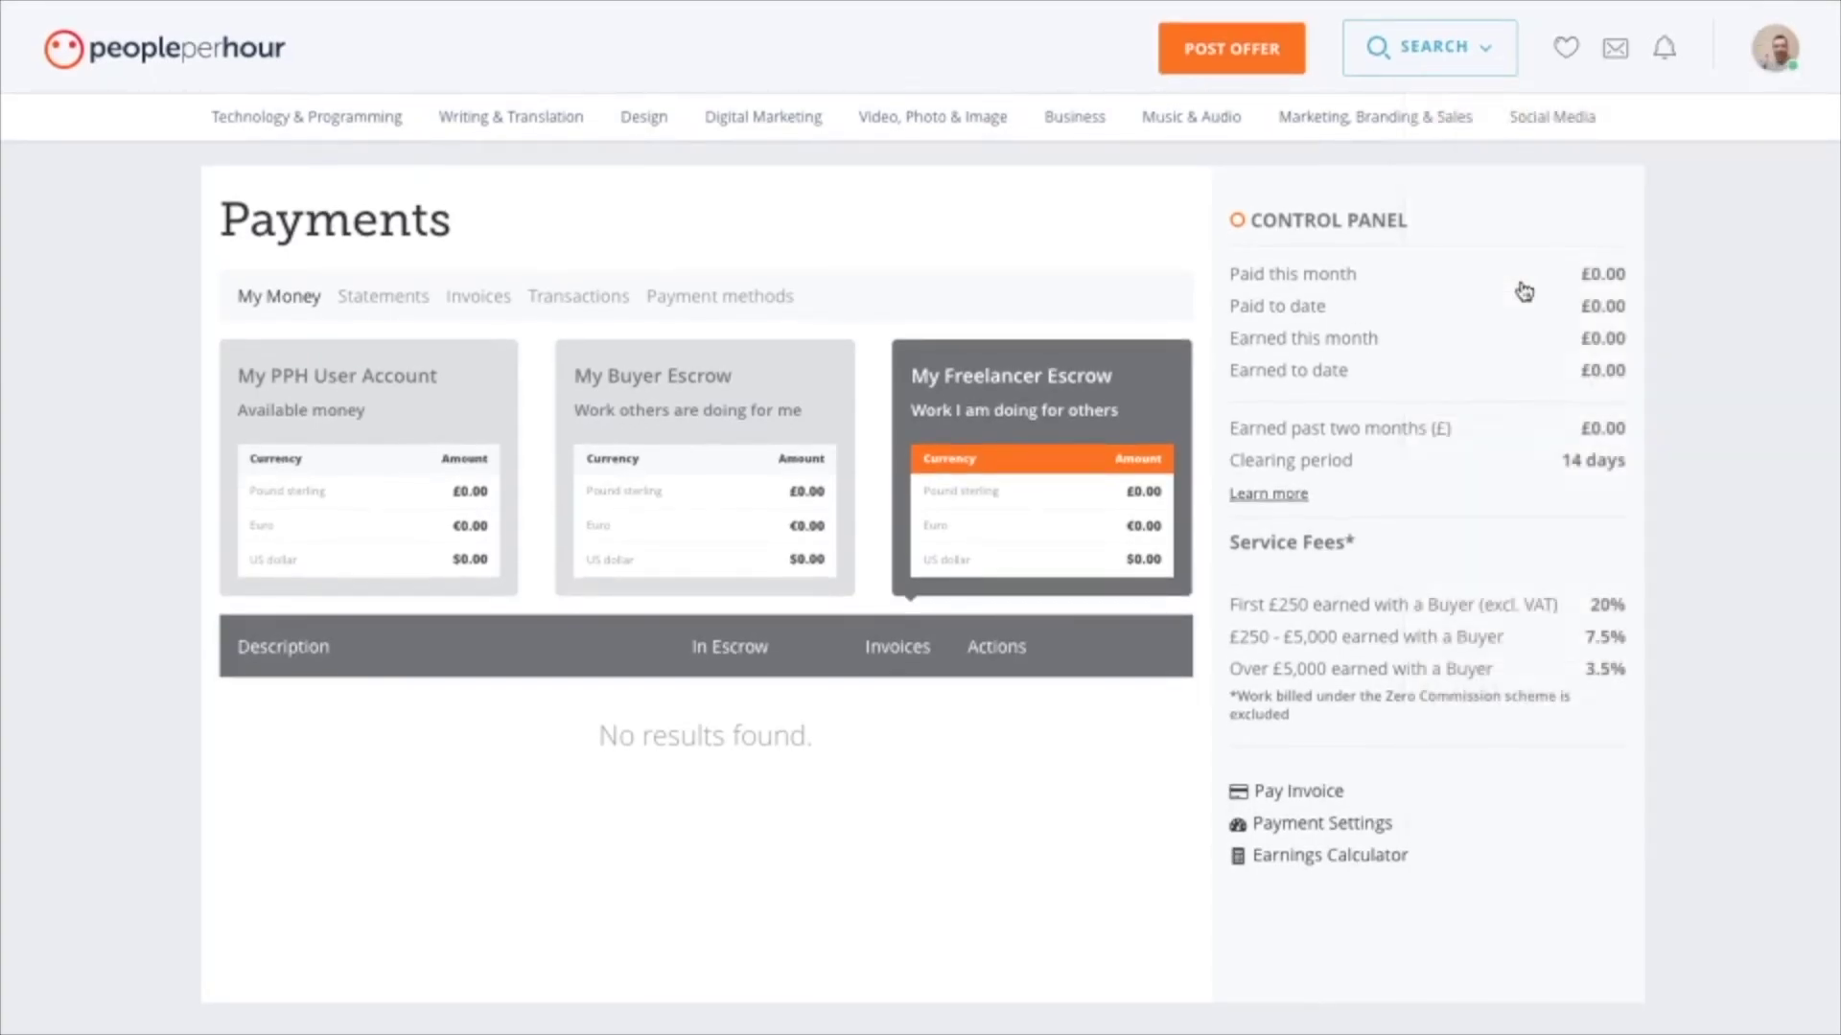